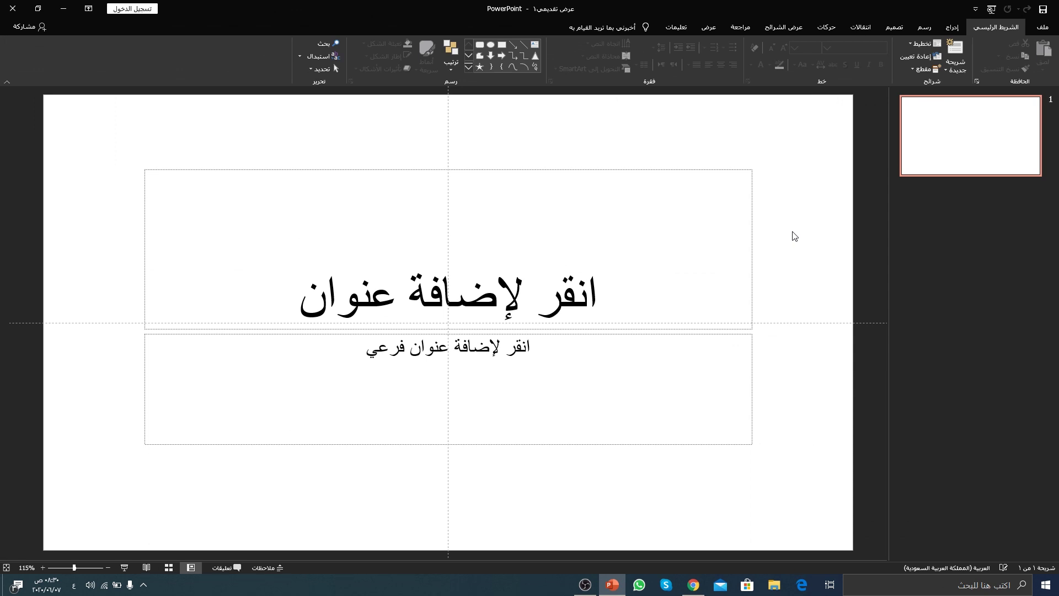
# Step: Switch the first slide to the Blank layout
pyautogui.rightClick(803, 199)
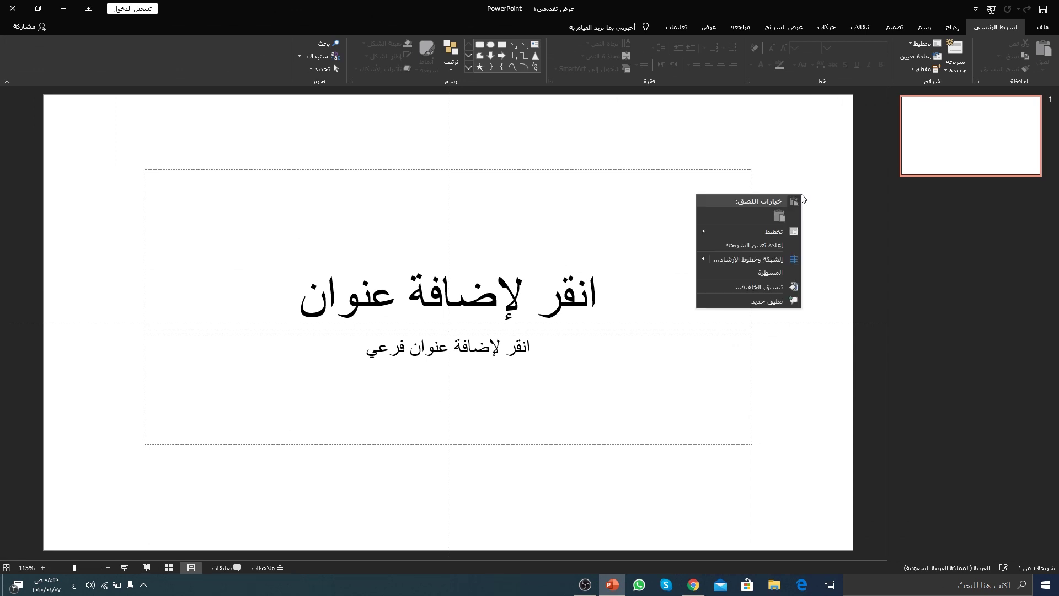
pyautogui.click(746, 229)
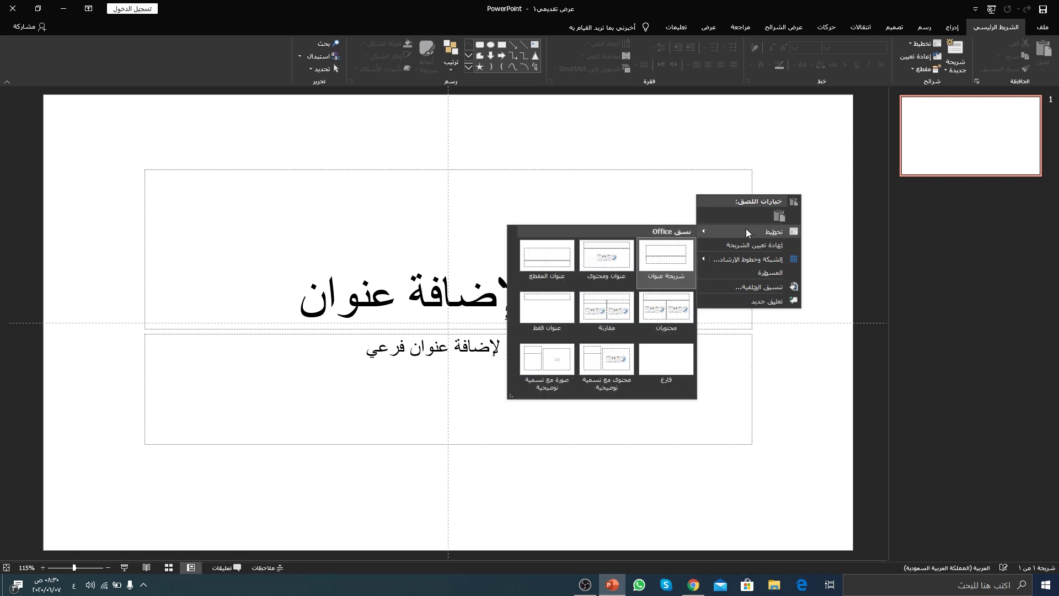
pyautogui.click(679, 368)
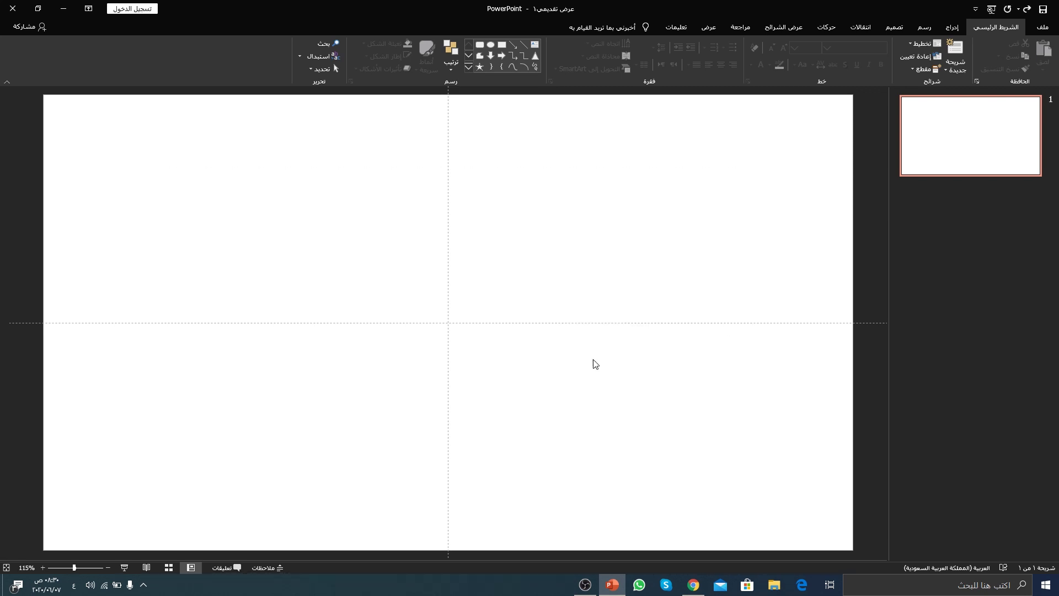
pyautogui.click(707, 27)
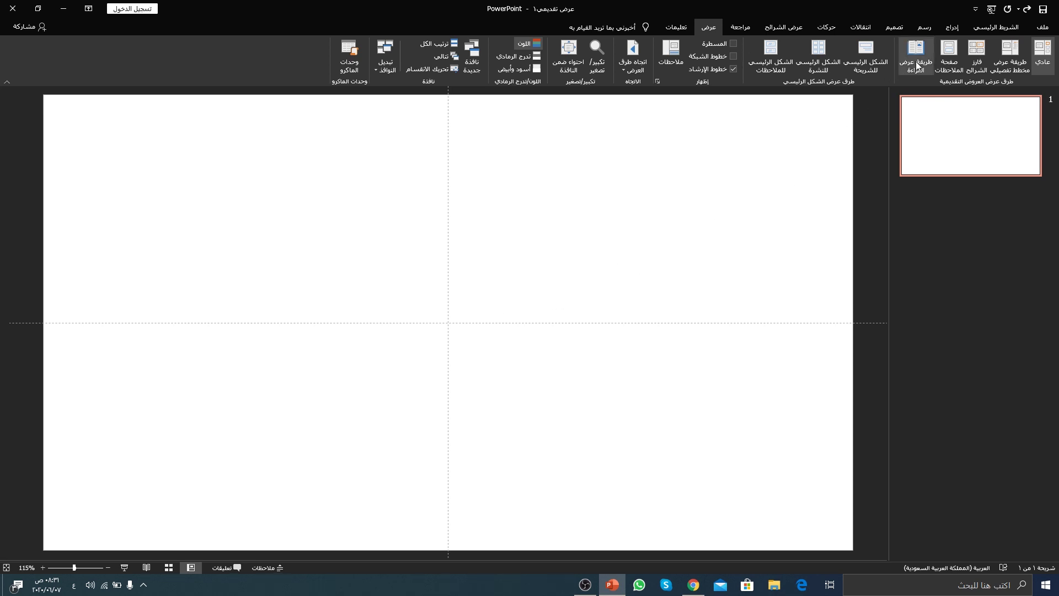
# Step: Draw a tall oval on the slide, about 15.47 cm tall by 11.45 cm wide
pyautogui.click(945, 28)
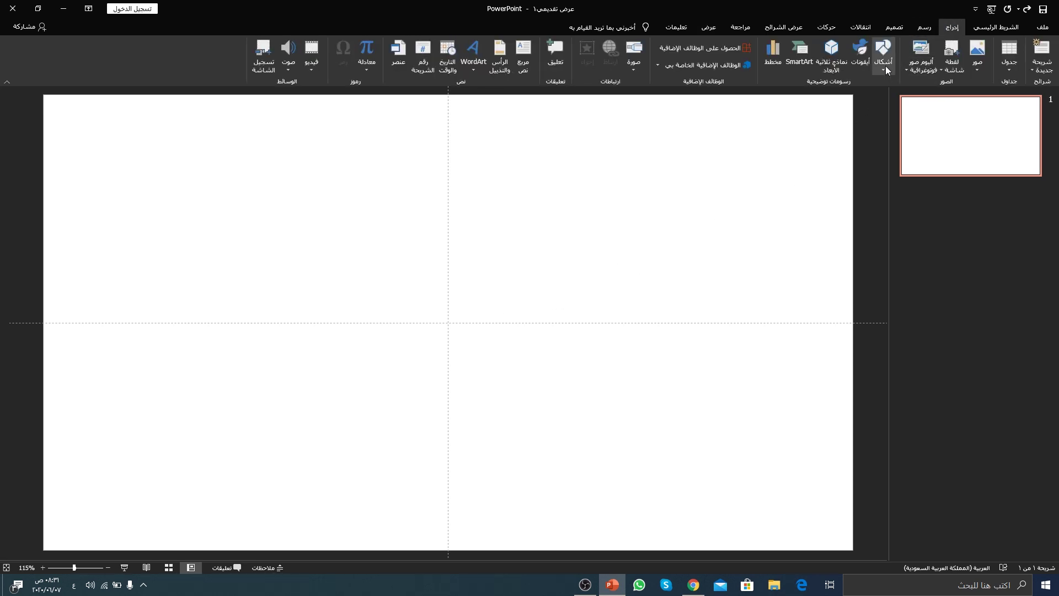
pyautogui.click(885, 67)
pyautogui.click(885, 95)
pyautogui.moveTo(503, 157); pyautogui.dragTo(258, 512)
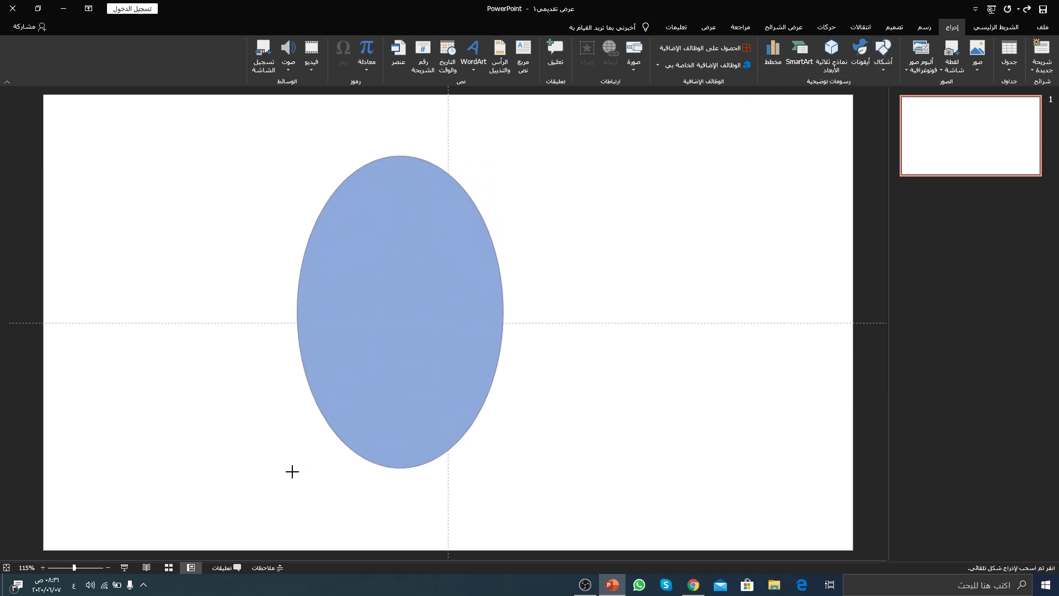
pyautogui.moveTo(362, 369); pyautogui.dragTo(451, 345)
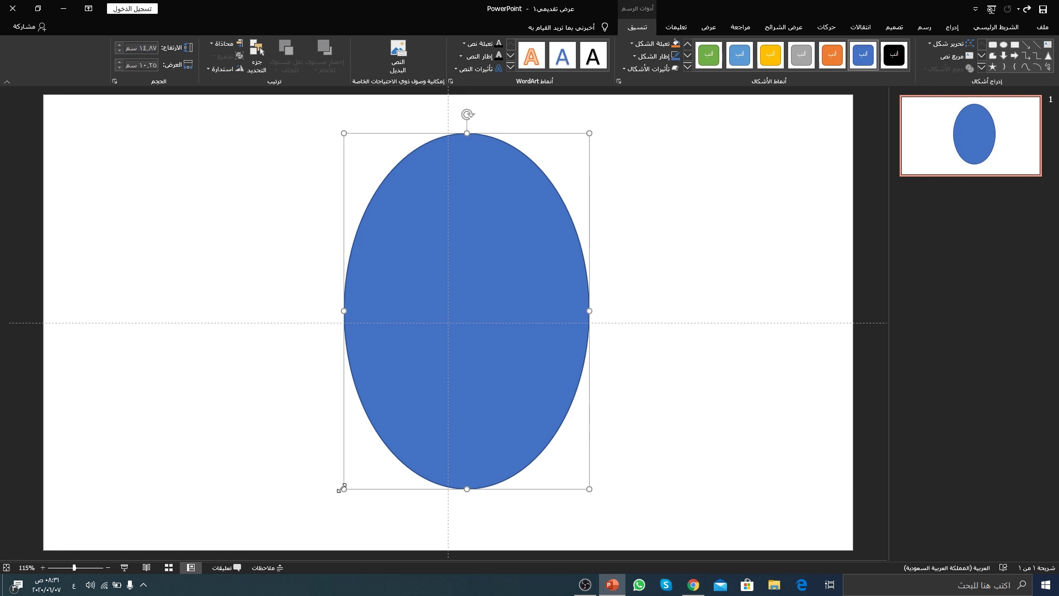
pyautogui.moveTo(344, 489); pyautogui.dragTo(331, 504)
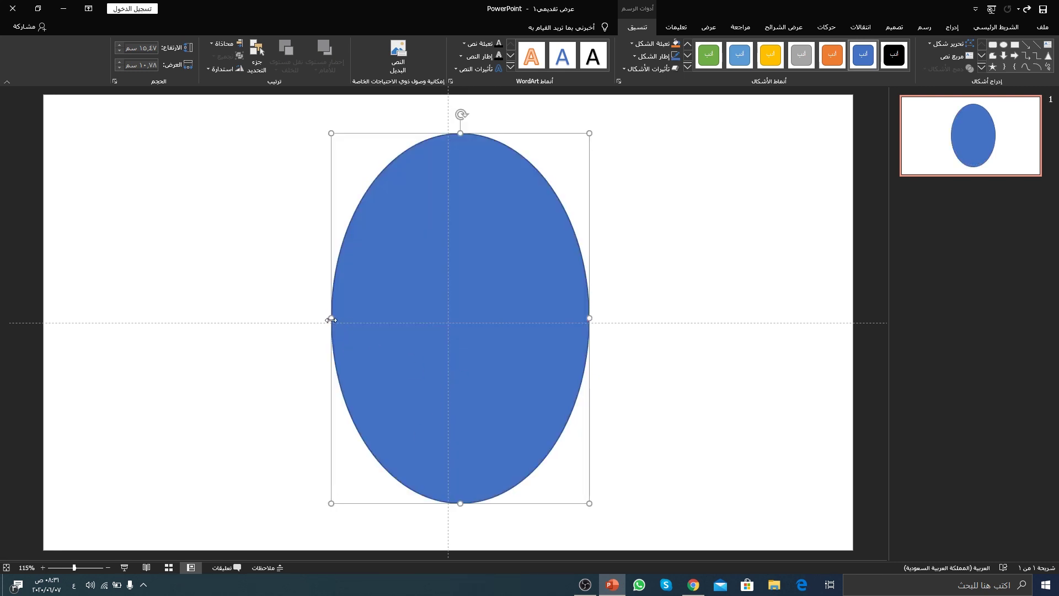
pyautogui.moveTo(331, 318); pyautogui.dragTo(315, 318)
pyautogui.moveTo(487, 295); pyautogui.dragTo(491, 293)
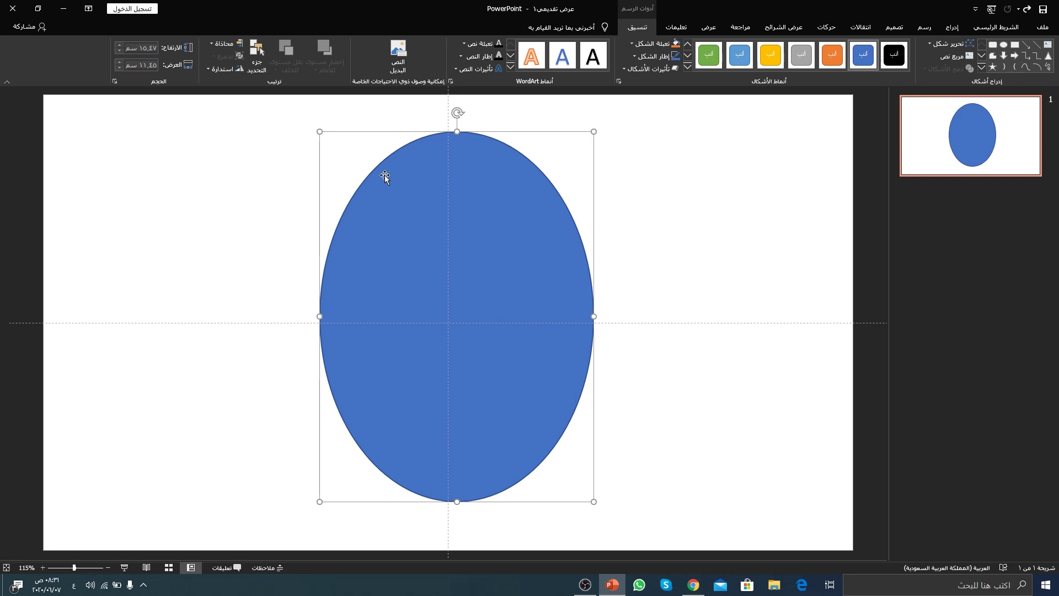
# Step: Align the oval to the center and middle of the slide
pyautogui.click(219, 47)
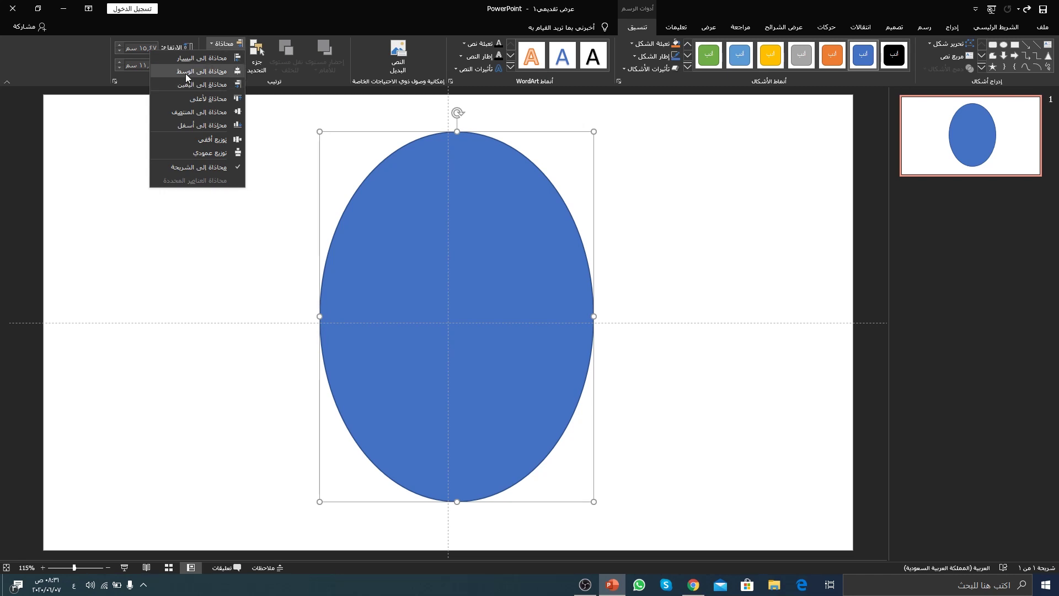
pyautogui.click(186, 73)
pyautogui.click(222, 43)
pyautogui.click(204, 113)
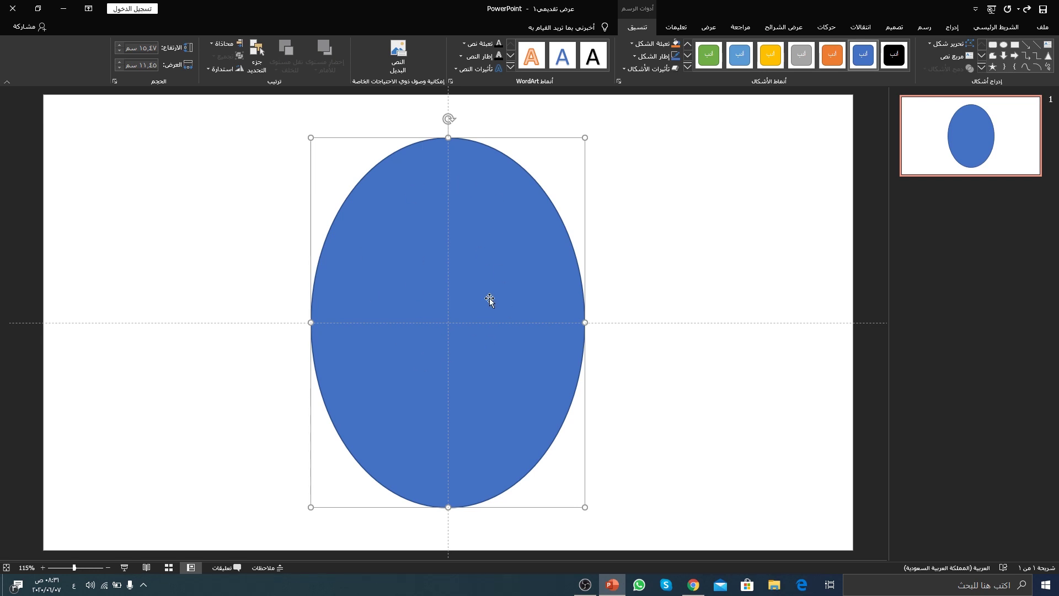
pyautogui.click(637, 57)
# Step: Remove the blue oval's outline and make a smaller light grey oval, 11.28 by 8.35 cm
pyautogui.click(658, 157)
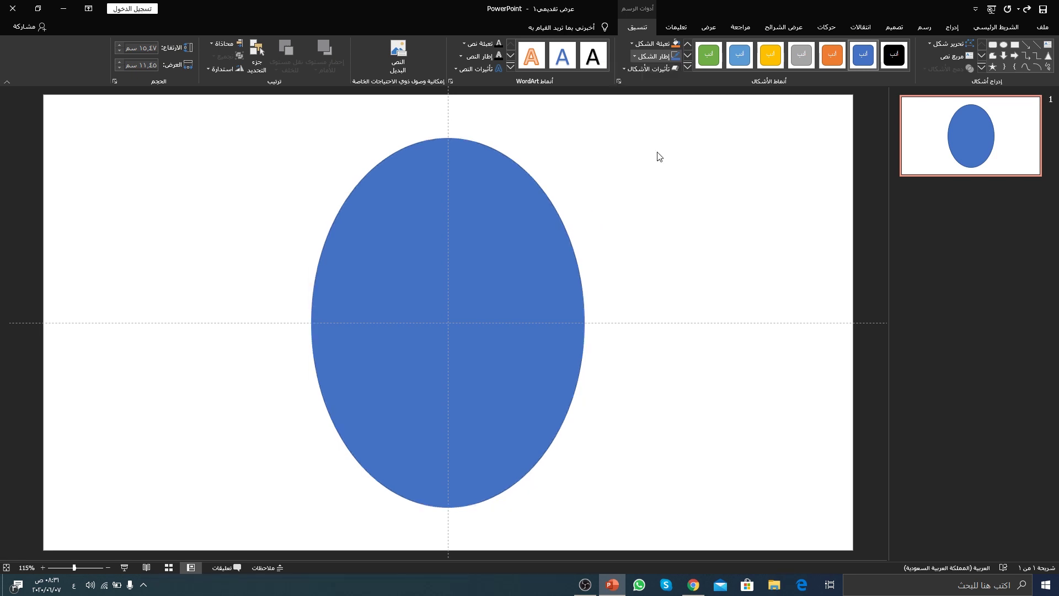
pyautogui.click(424, 212)
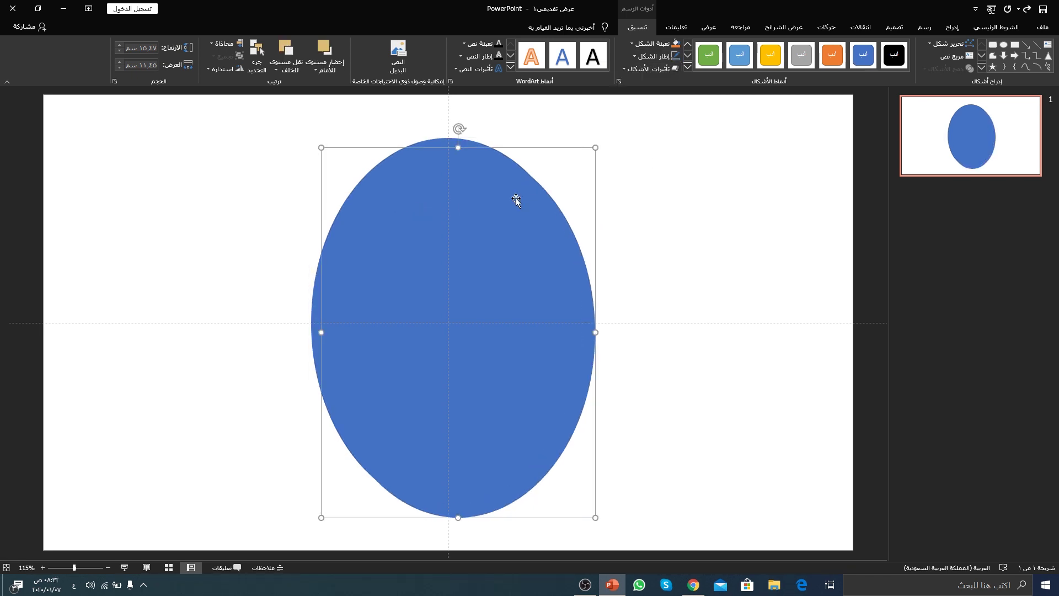
pyautogui.click(657, 44)
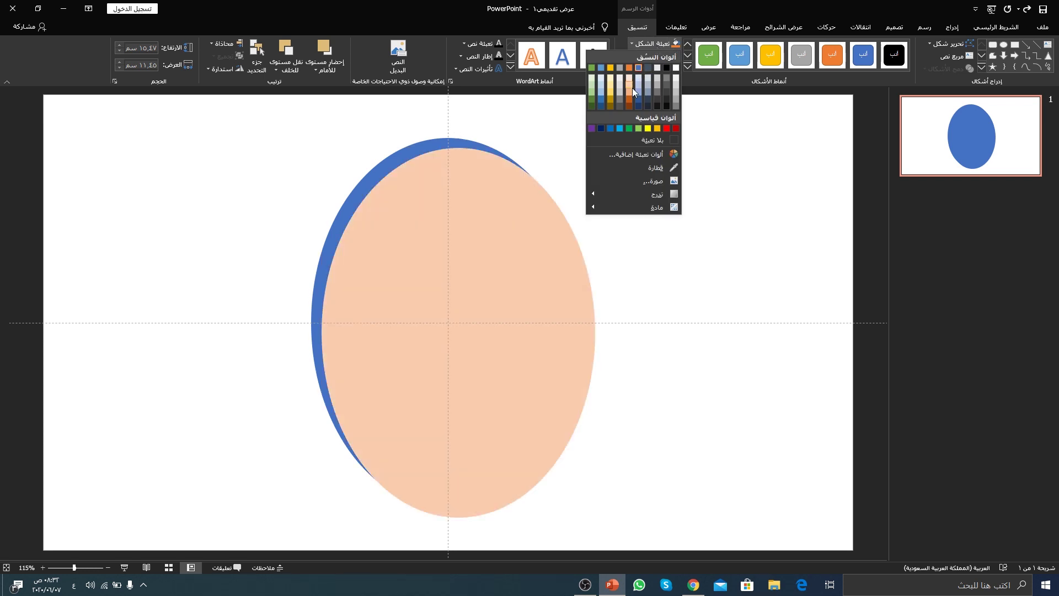
pyautogui.click(676, 85)
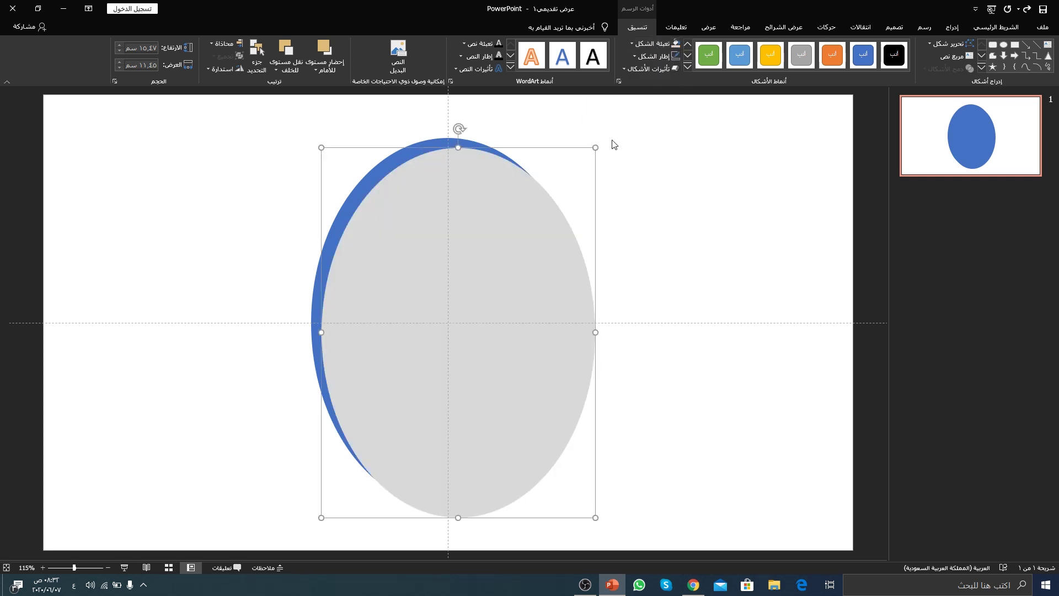
pyautogui.moveTo(318, 148); pyautogui.dragTo(390, 246)
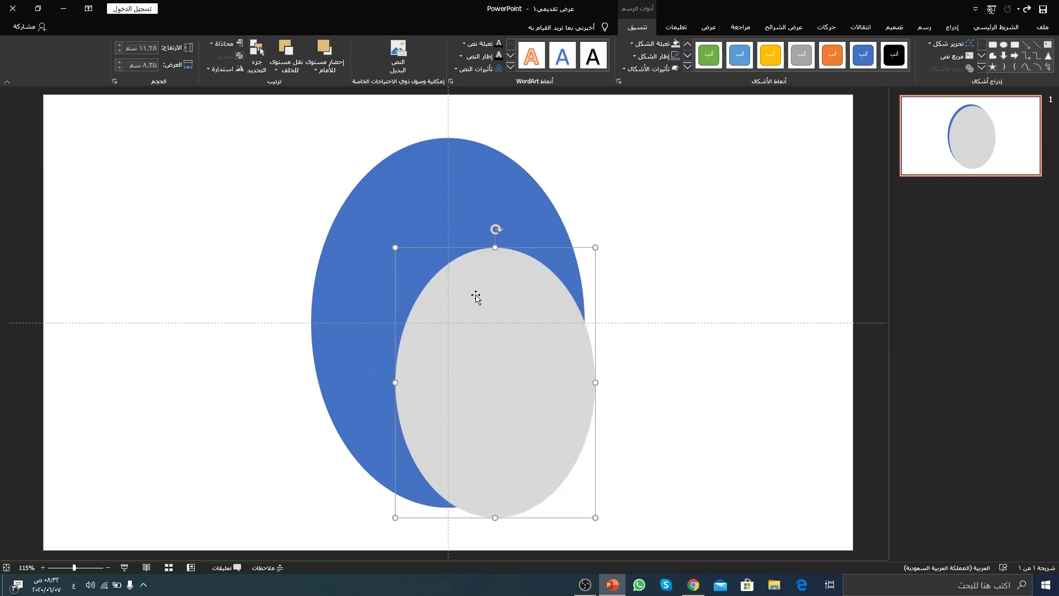
pyautogui.moveTo(476, 296); pyautogui.dragTo(452, 238)
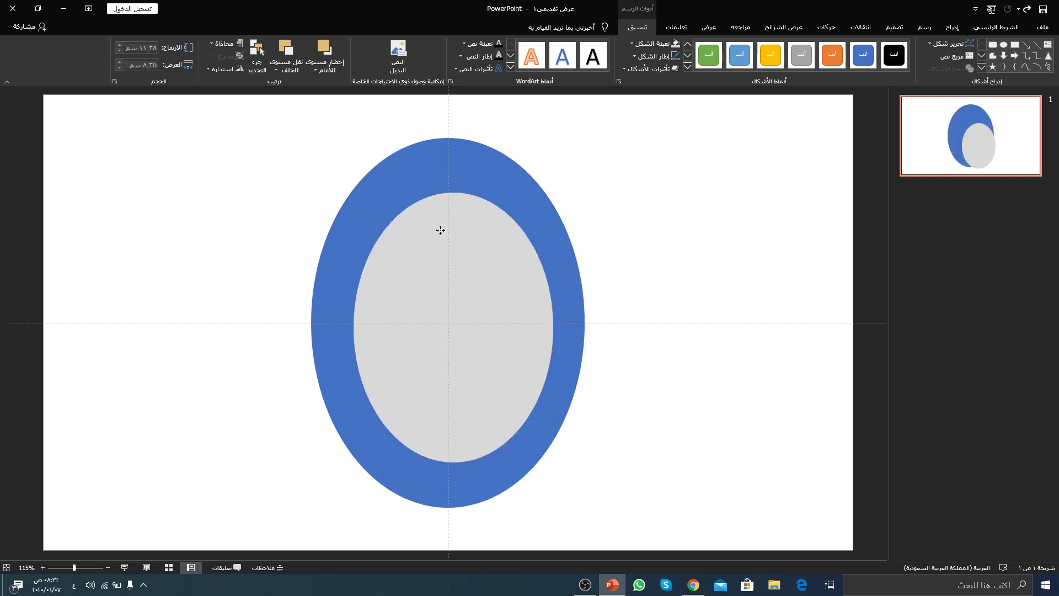
# Step: Align the grey oval to the center and middle so it sits inside the blue one
pyautogui.click(215, 41)
pyautogui.click(199, 71)
pyautogui.click(217, 47)
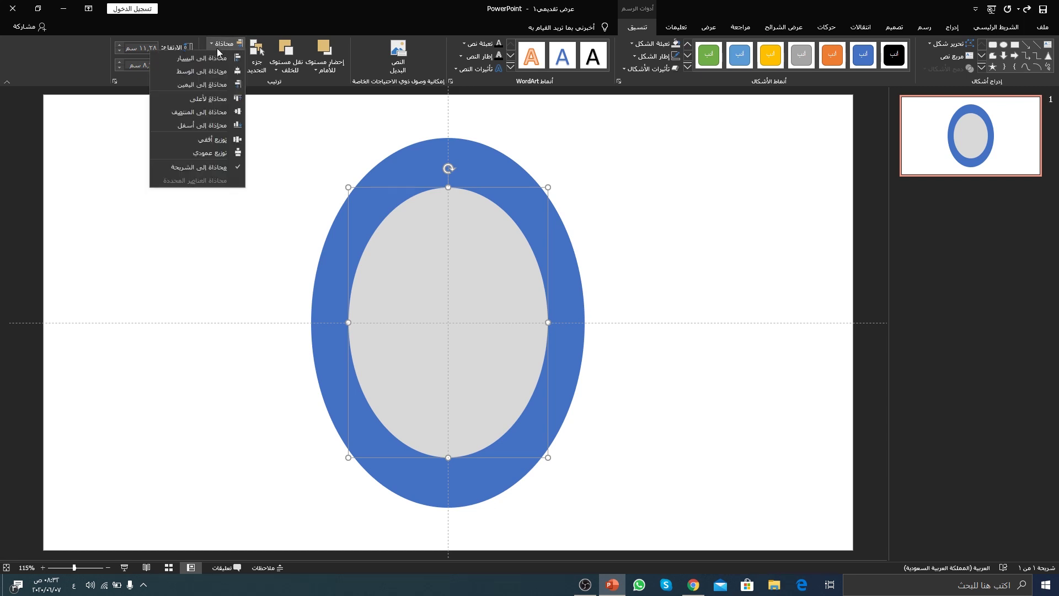
pyautogui.click(201, 113)
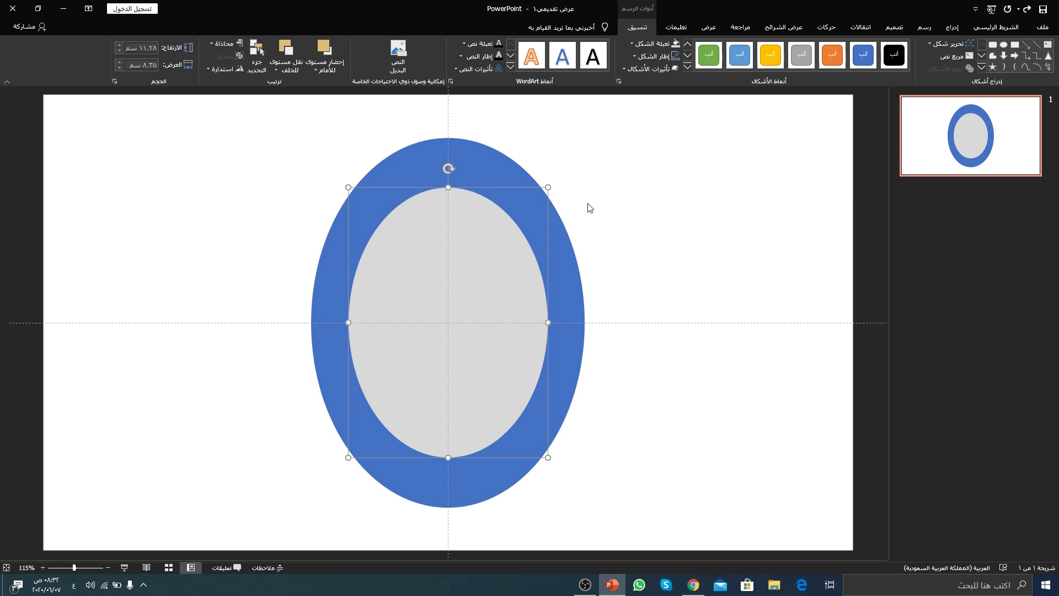
# Step: Select the blue oval, then the grey one, and Subtract to leave a centred 15.47 cm hollow ring
pyautogui.click(590, 192)
pyautogui.click(416, 158)
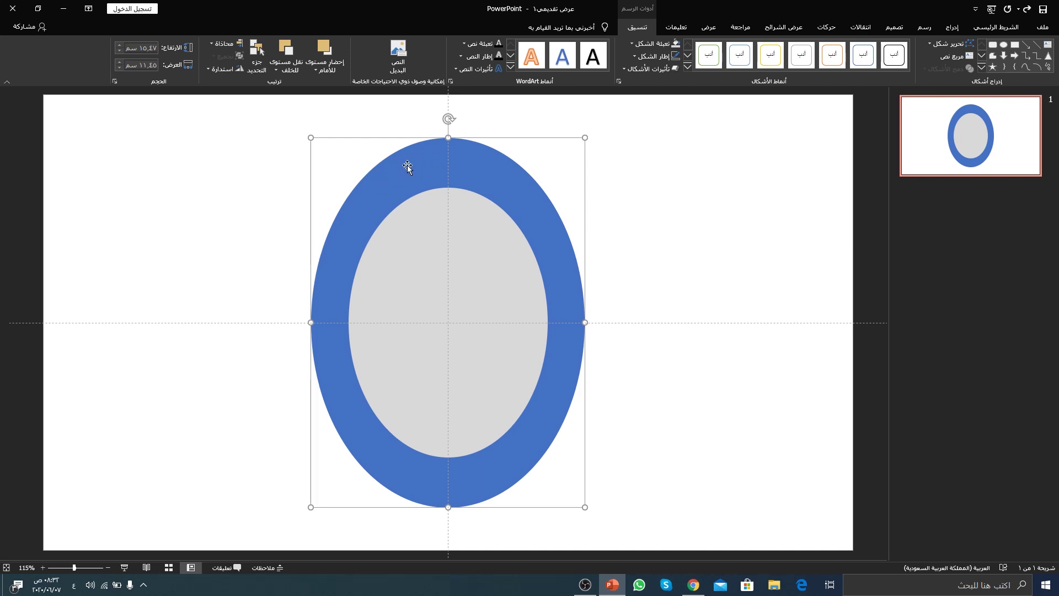
pyautogui.keyDown('shift'); pyautogui.click(418, 217); pyautogui.keyUp('shift')
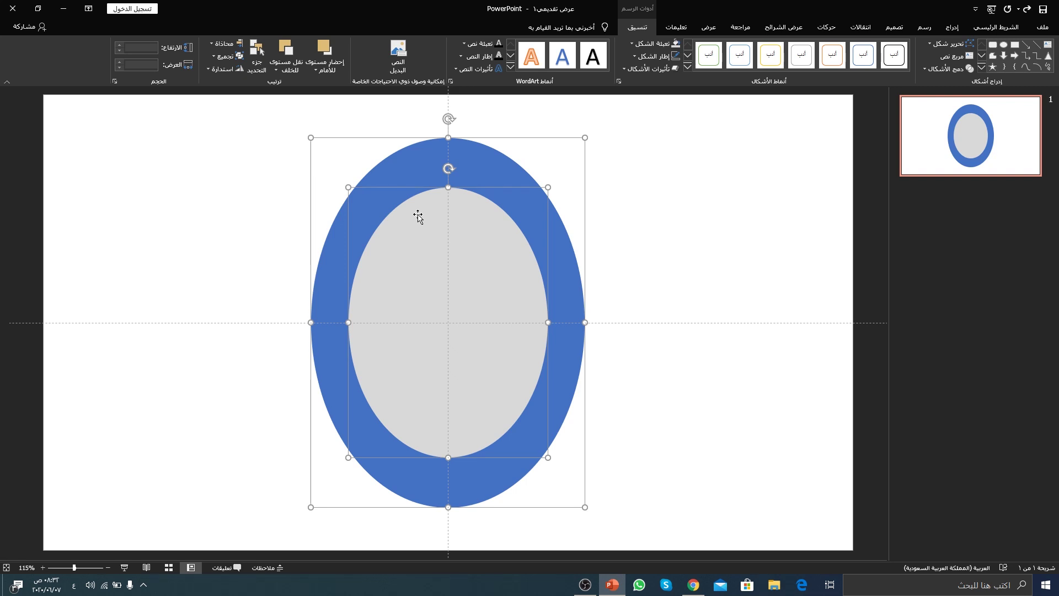
pyautogui.click(600, 182)
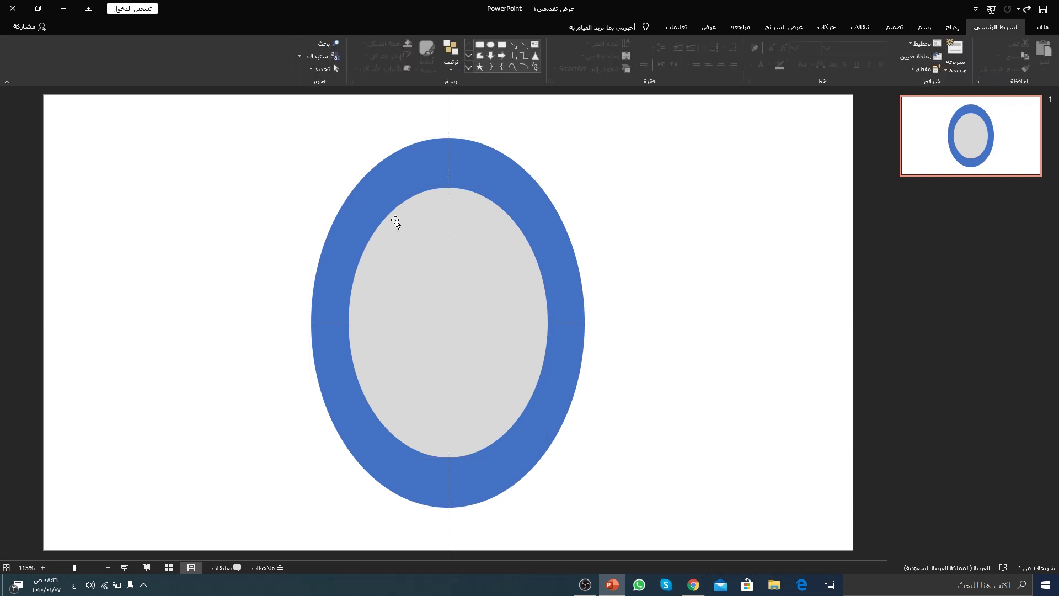
pyautogui.click(406, 172)
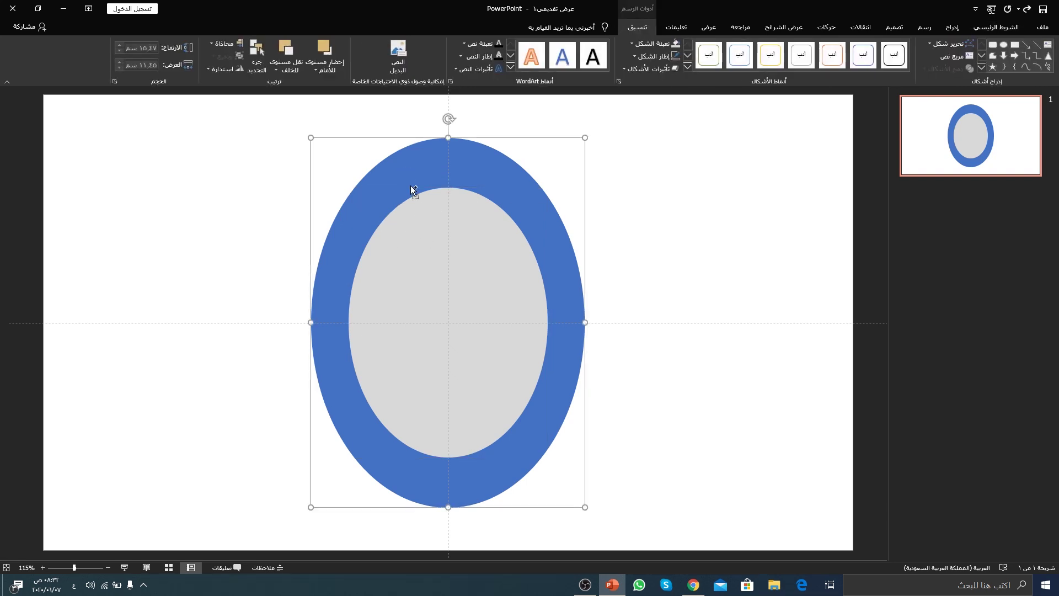
pyautogui.keyDown('shift'); pyautogui.click(429, 237); pyautogui.keyUp('shift')
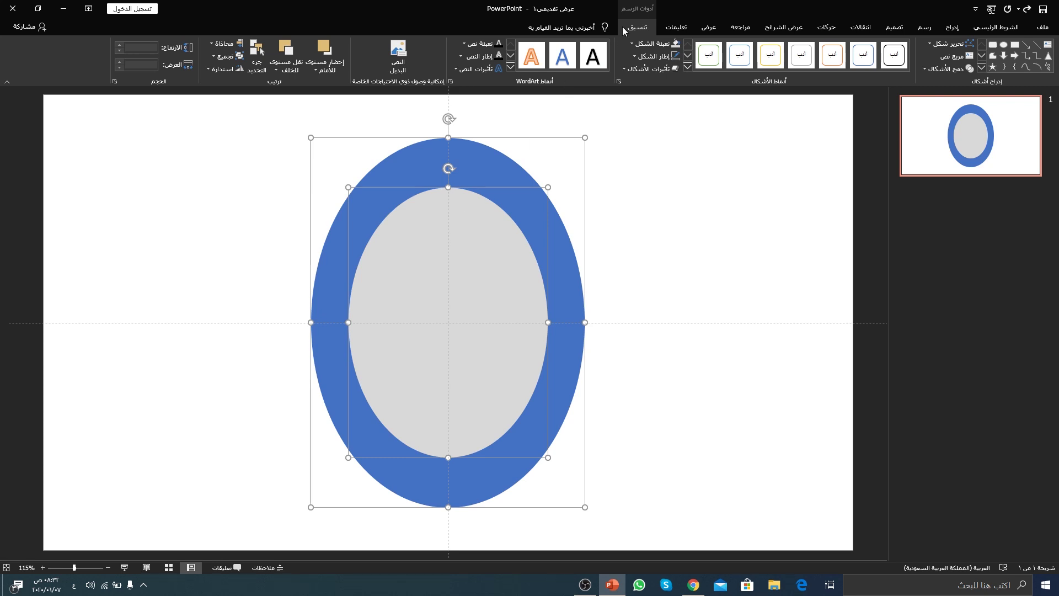
pyautogui.click(925, 69)
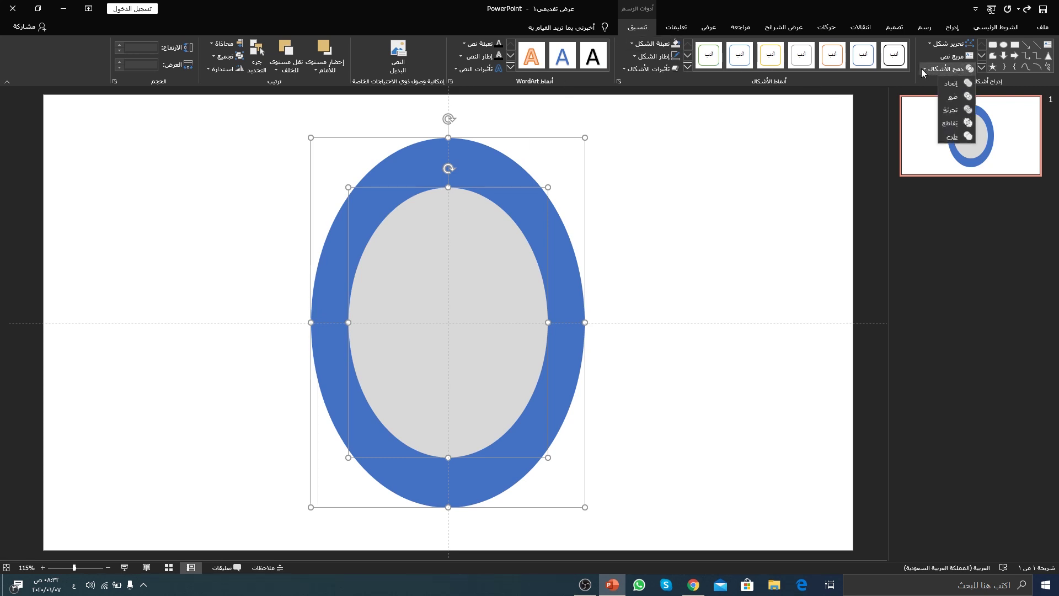
pyautogui.click(957, 138)
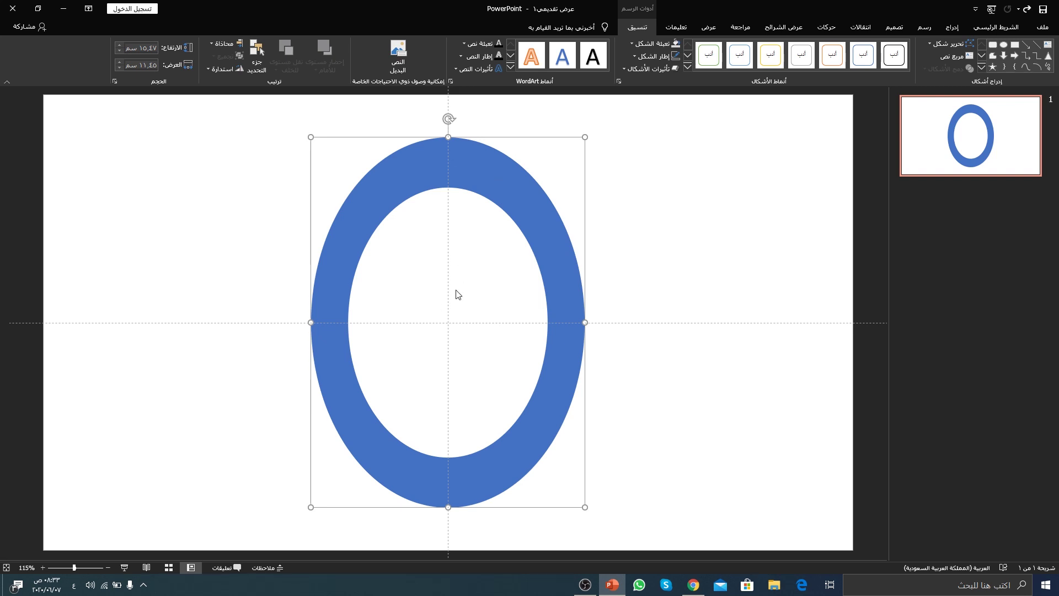
pyautogui.moveTo(512, 217)
pyautogui.mouseDown()
pyautogui.moveTo(174, 197)
pyautogui.moveTo(199, 189)
pyautogui.mouseUp()
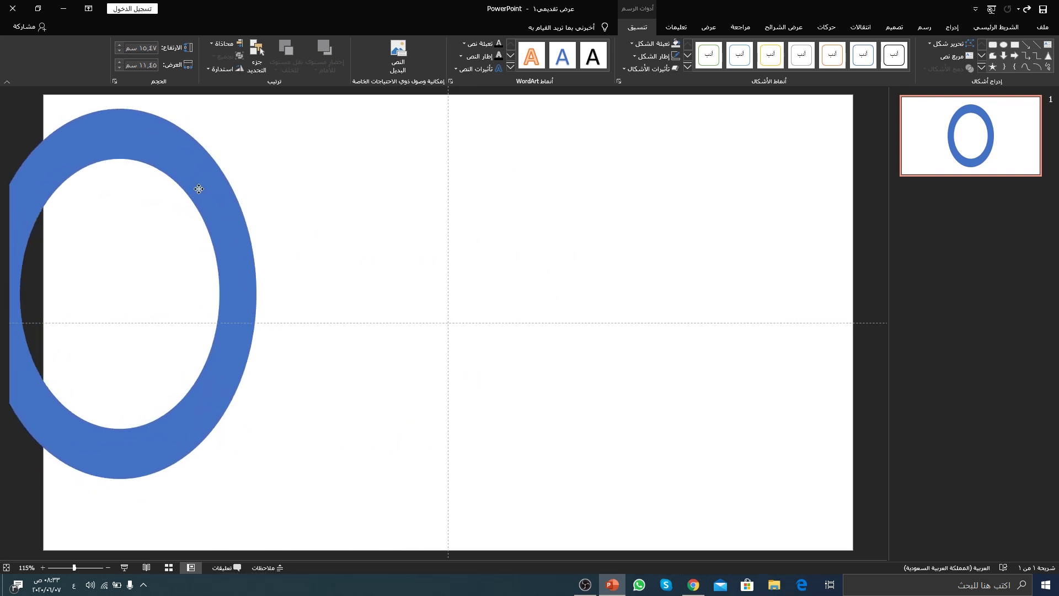
pyautogui.moveTo(199, 189); pyautogui.dragTo(527, 217)
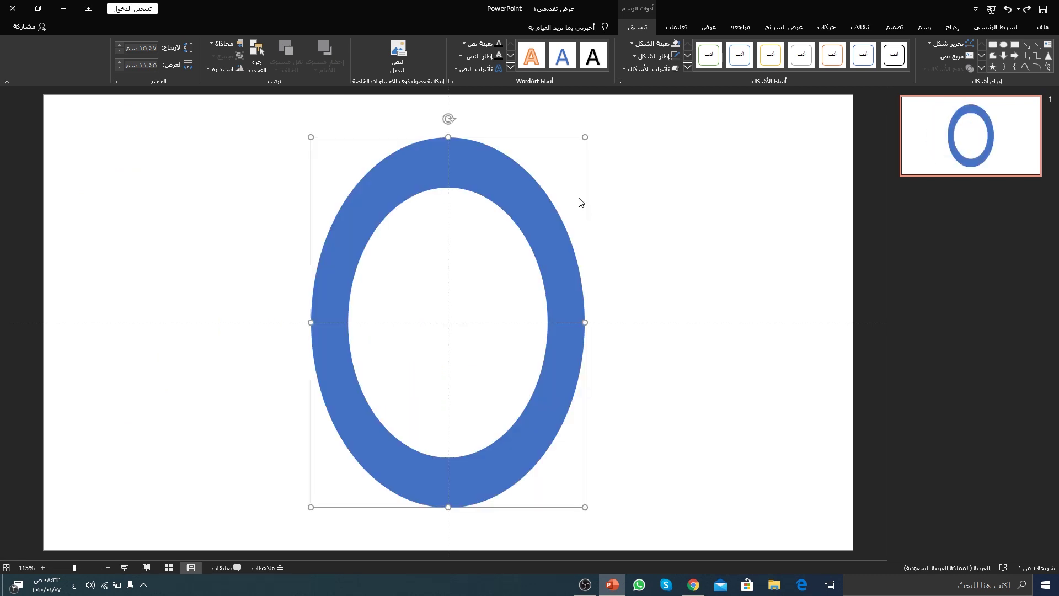
# Step: Draw a small chevron beside the ring and make its arms thinner
pyautogui.click(953, 28)
pyautogui.click(888, 71)
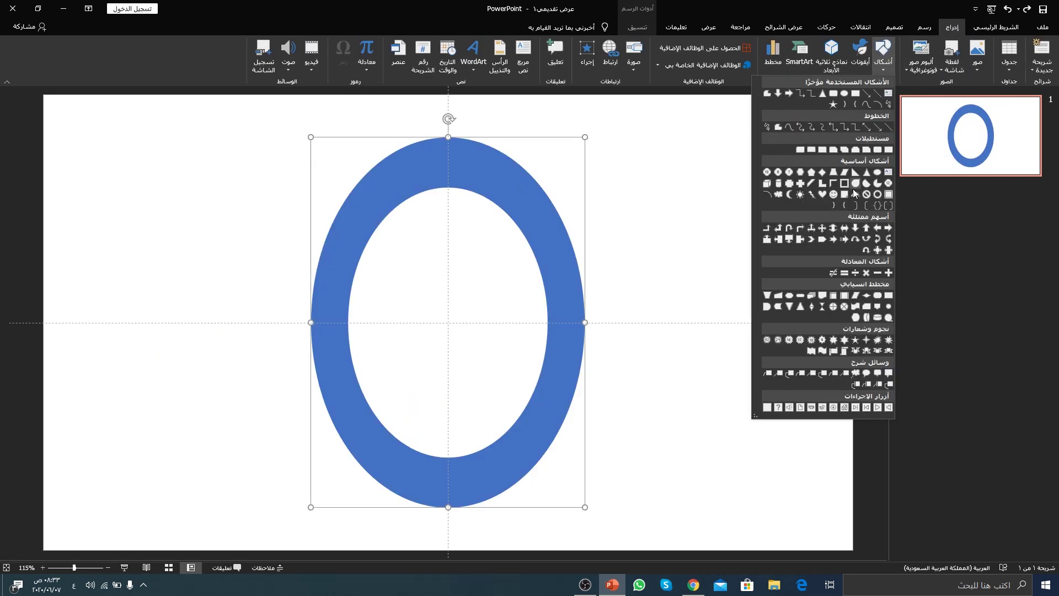
pyautogui.click(810, 240)
pyautogui.moveTo(623, 174); pyautogui.dragTo(643, 220)
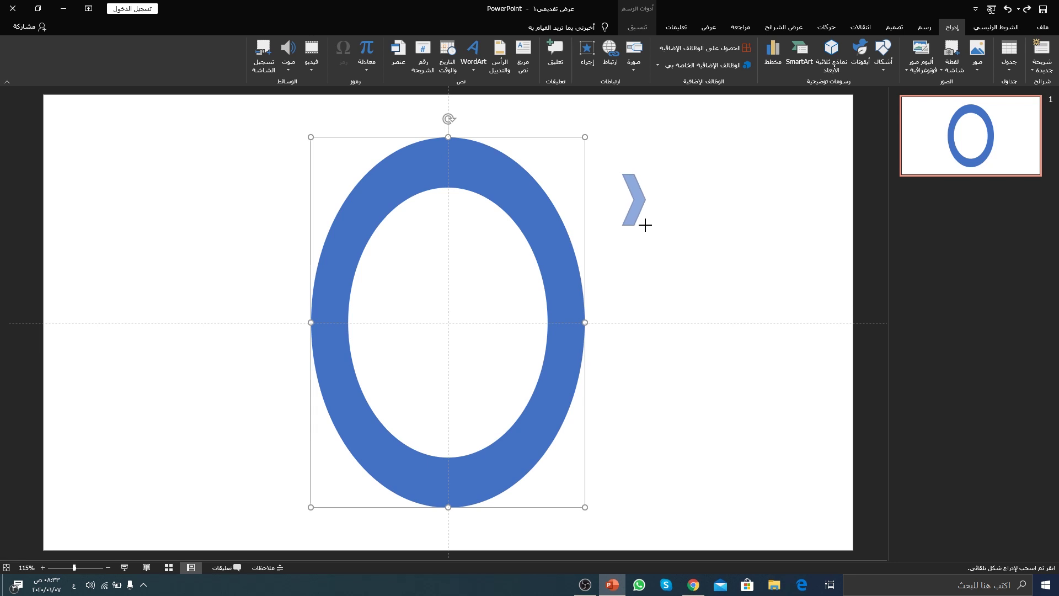
pyautogui.moveTo(643, 220); pyautogui.dragTo(644, 229)
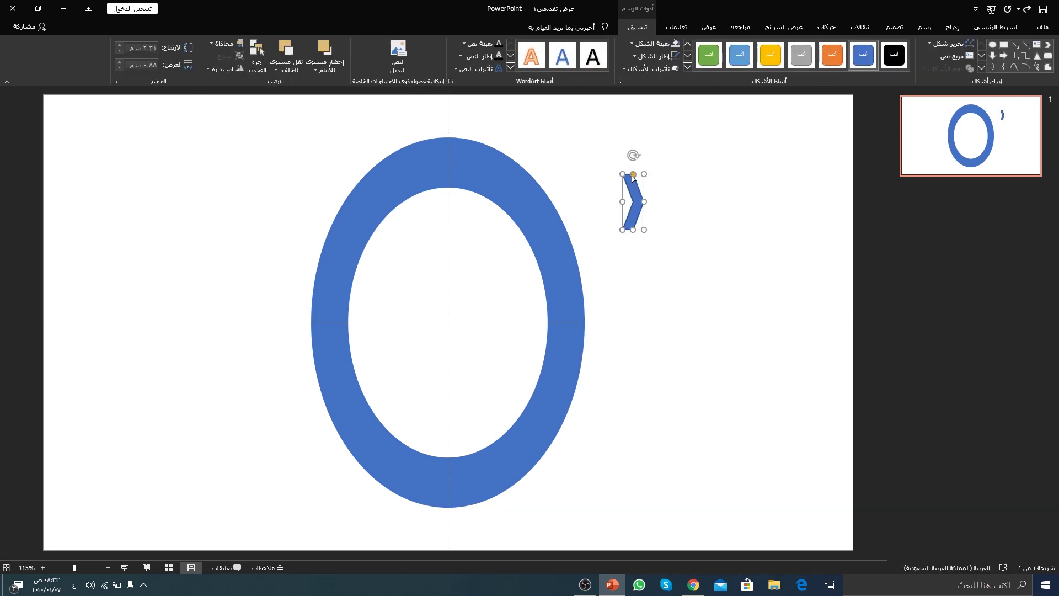
pyautogui.moveTo(632, 176); pyautogui.dragTo(629, 175)
# Step: Give the chevron no outline and a light orange fill, then place it on the ring's top
pyautogui.click(651, 58)
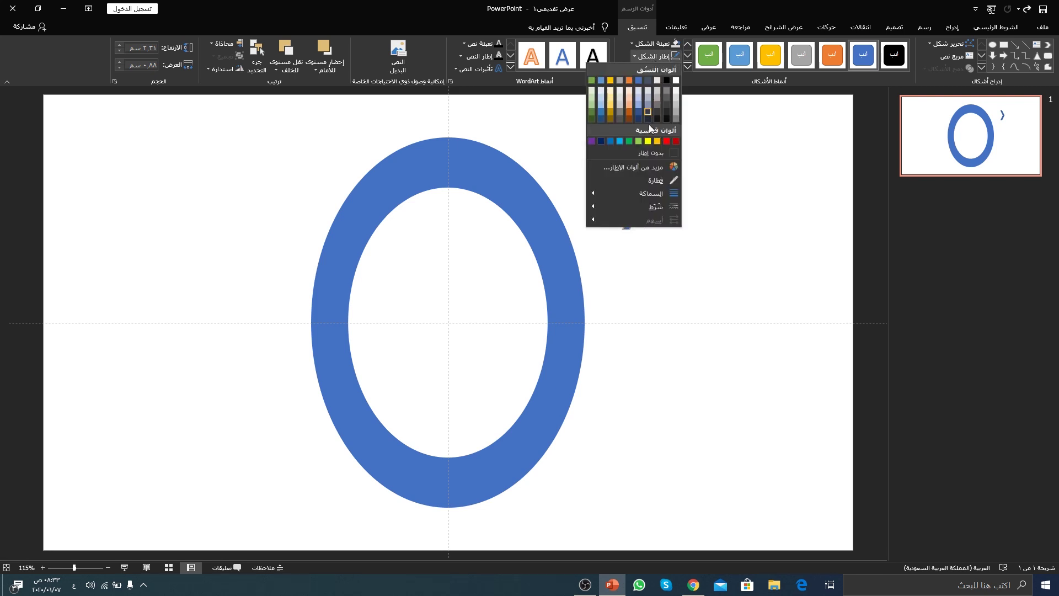
pyautogui.click(640, 155)
pyautogui.click(663, 48)
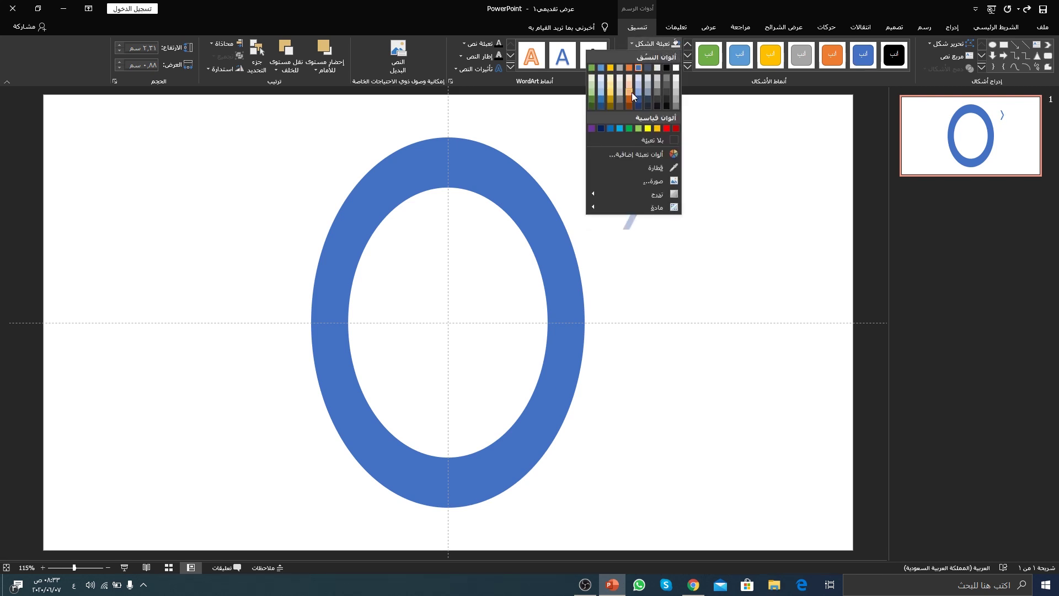
pyautogui.click(634, 96)
pyautogui.moveTo(621, 184)
pyautogui.mouseDown()
pyautogui.moveTo(451, 148)
pyautogui.moveTo(430, 126)
pyautogui.mouseUp()
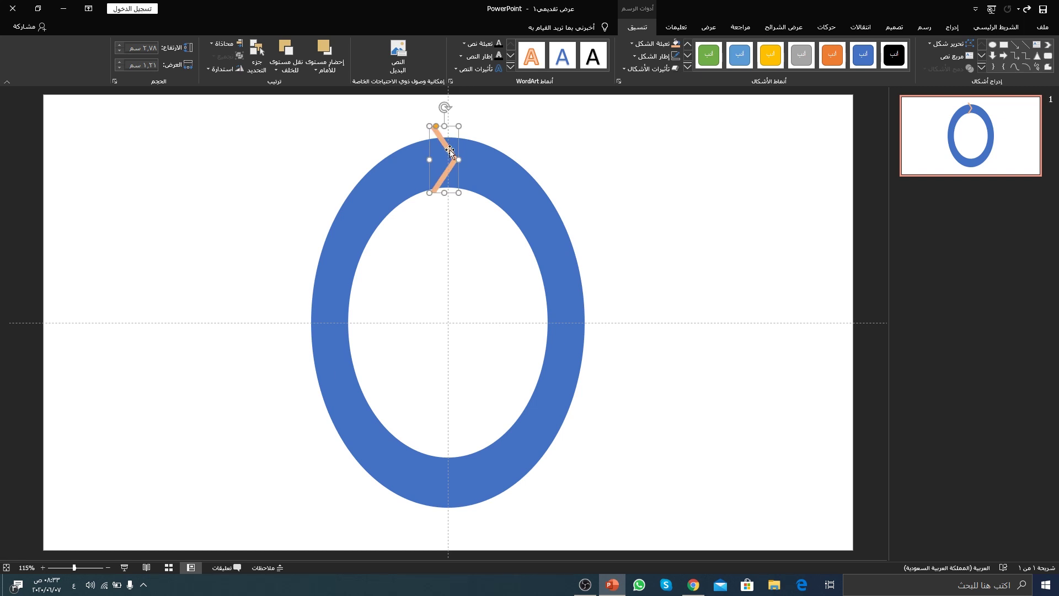
pyautogui.moveTo(449, 150)
pyautogui.mouseDown()
pyautogui.moveTo(446, 133)
pyautogui.moveTo(453, 159)
pyautogui.mouseUp()
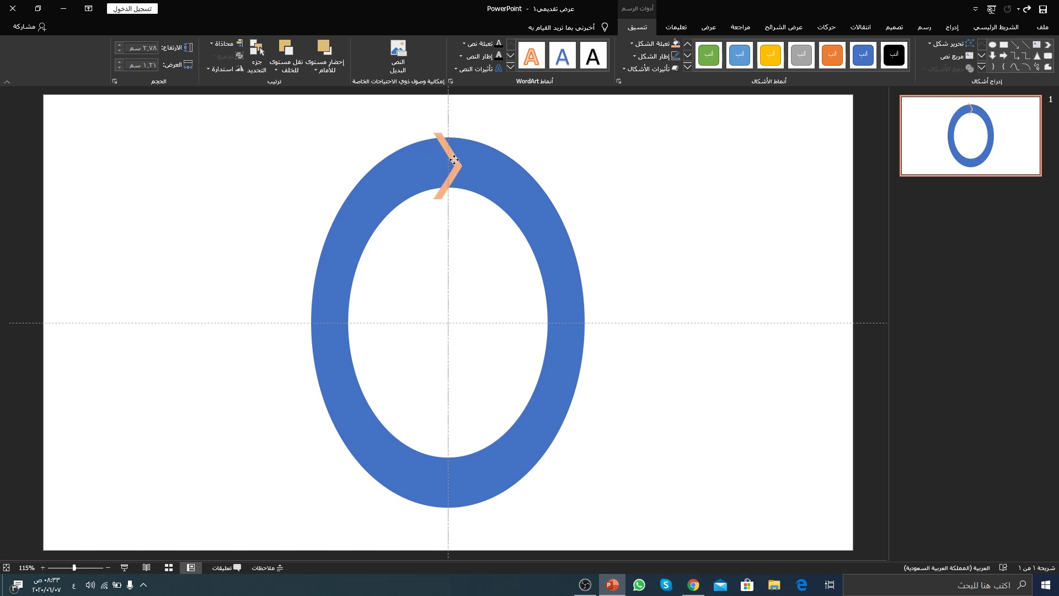
# Step: Duplicate the top chevron onto the ring's right side and bottom, rotating each copy
pyautogui.click(453, 160)
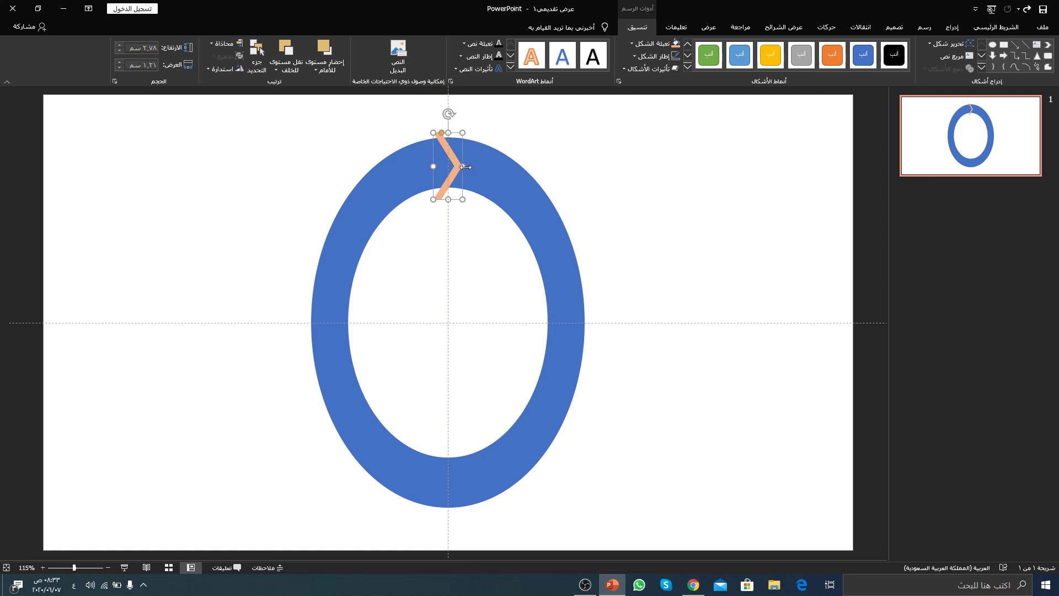
pyautogui.hotkey('ctrl', 'd')
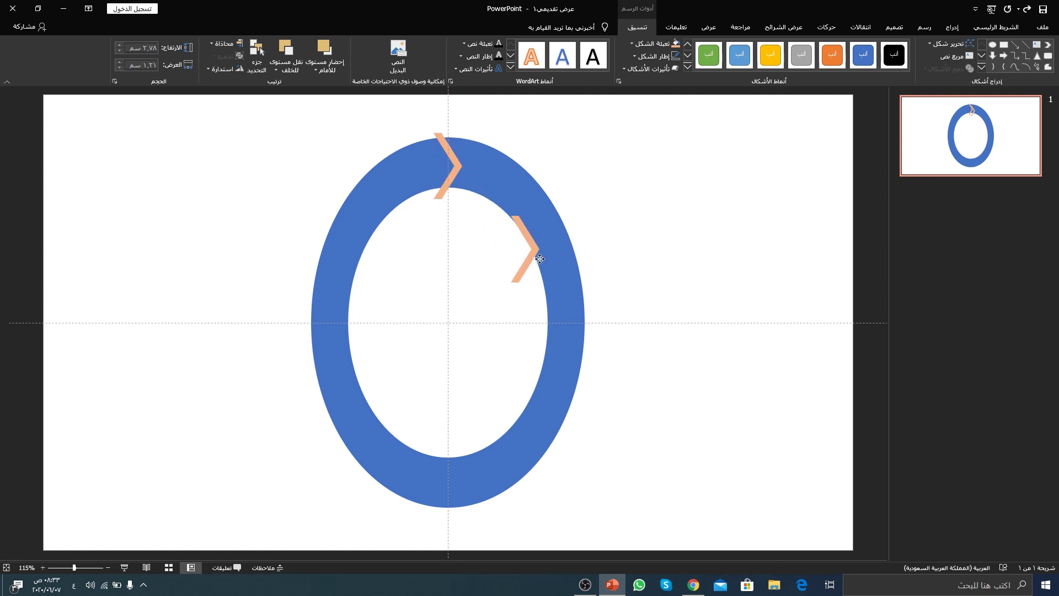
pyautogui.moveTo(463, 174); pyautogui.dragTo(563, 315)
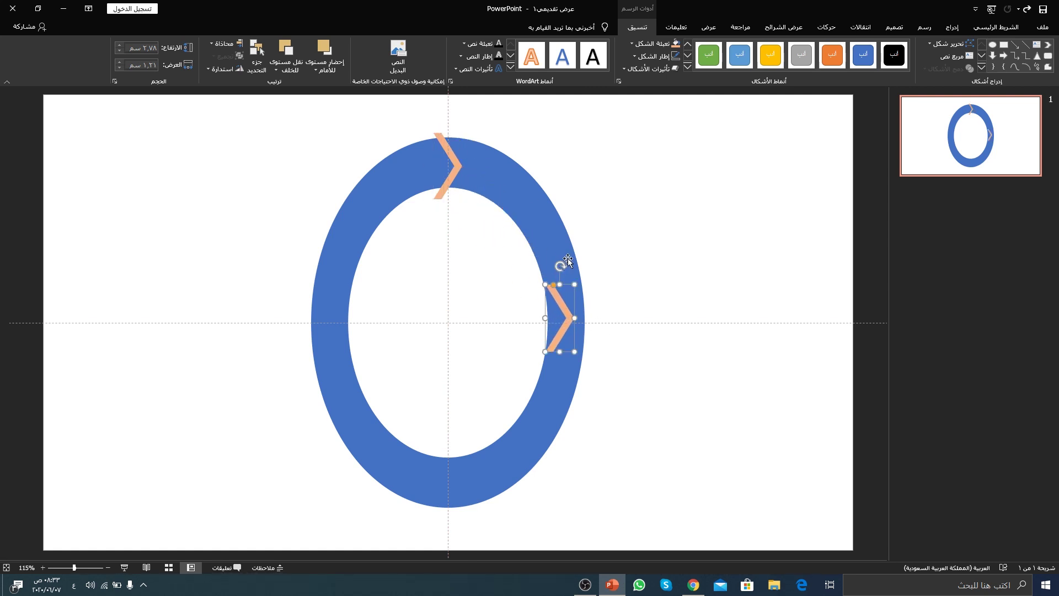
pyautogui.moveTo(561, 266)
pyautogui.mouseDown()
pyautogui.moveTo(619, 315)
pyautogui.moveTo(587, 324)
pyautogui.mouseUp()
pyautogui.hotkey('ctrl', 'd')
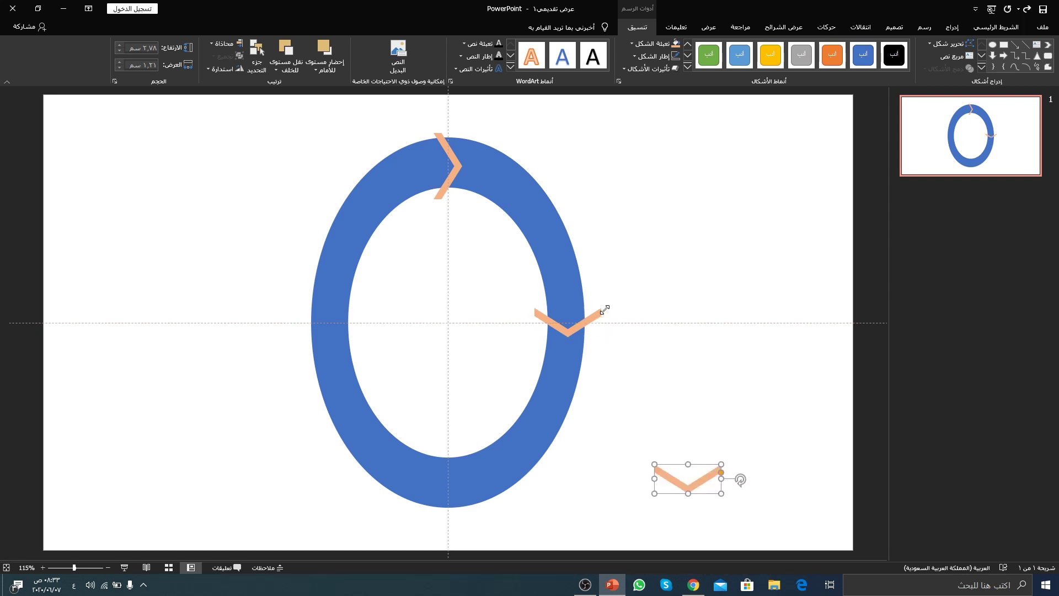
pyautogui.moveTo(678, 484); pyautogui.dragTo(467, 479)
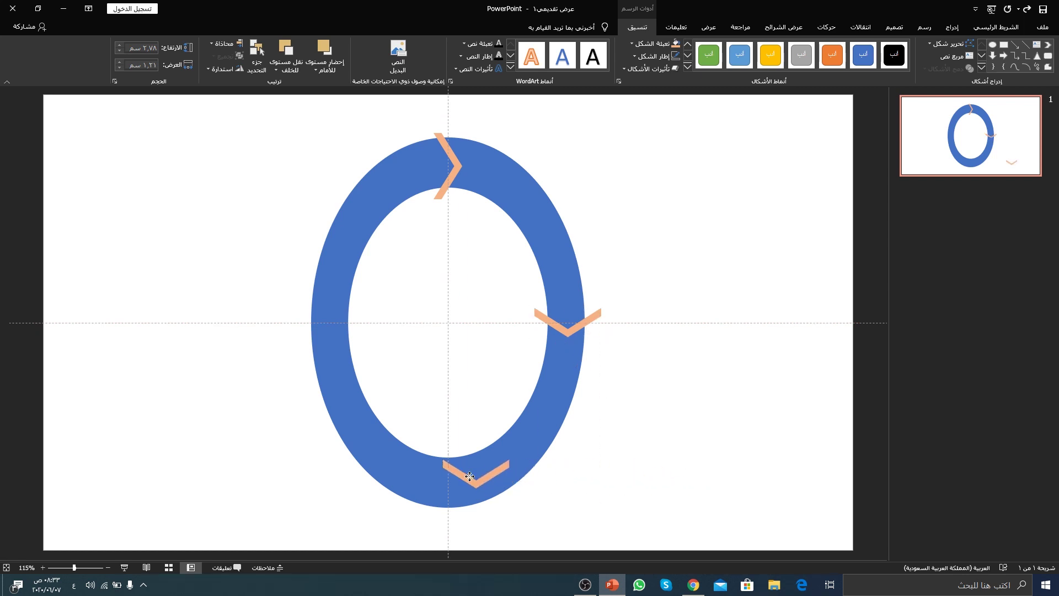
pyautogui.moveTo(530, 473); pyautogui.dragTo(476, 524)
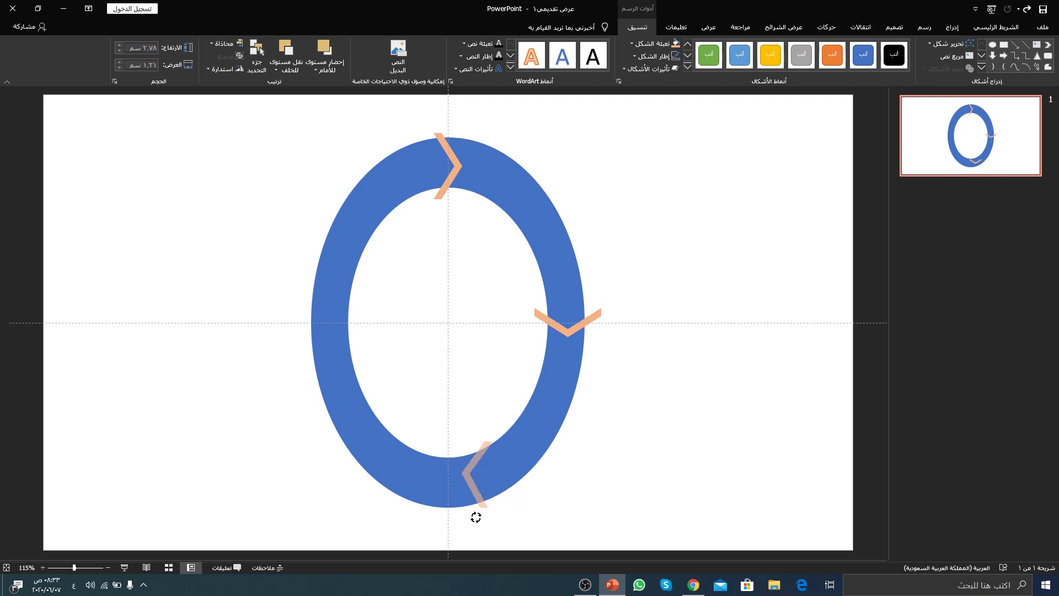
pyautogui.moveTo(476, 488); pyautogui.dragTo(449, 499)
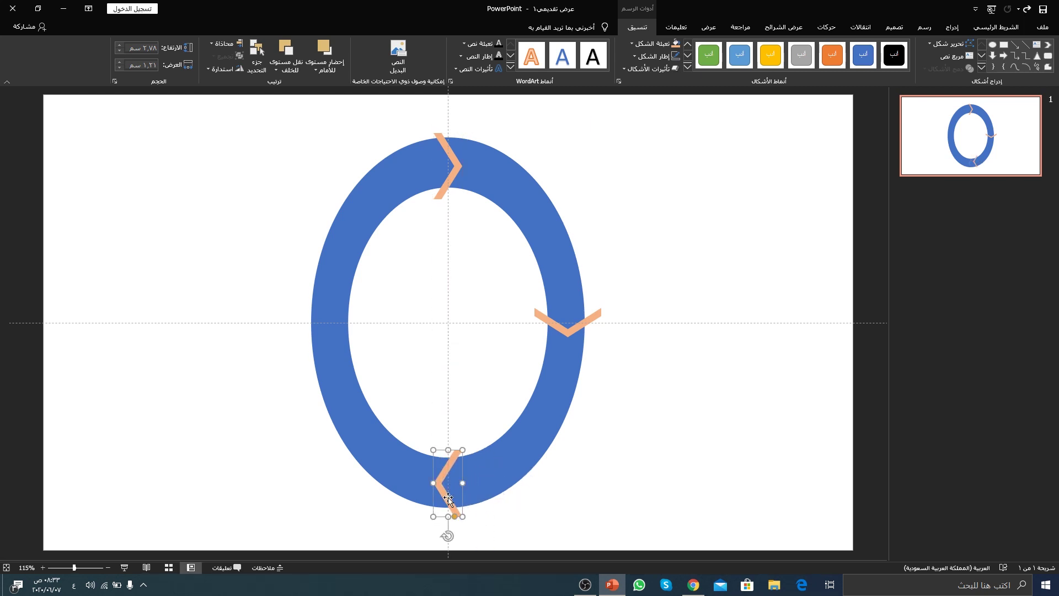
# Step: Copy the right-side chevron, flip it vertically, and place it on the ring's left side
pyautogui.click(572, 330)
pyautogui.hotkey('ctrl', 'd')
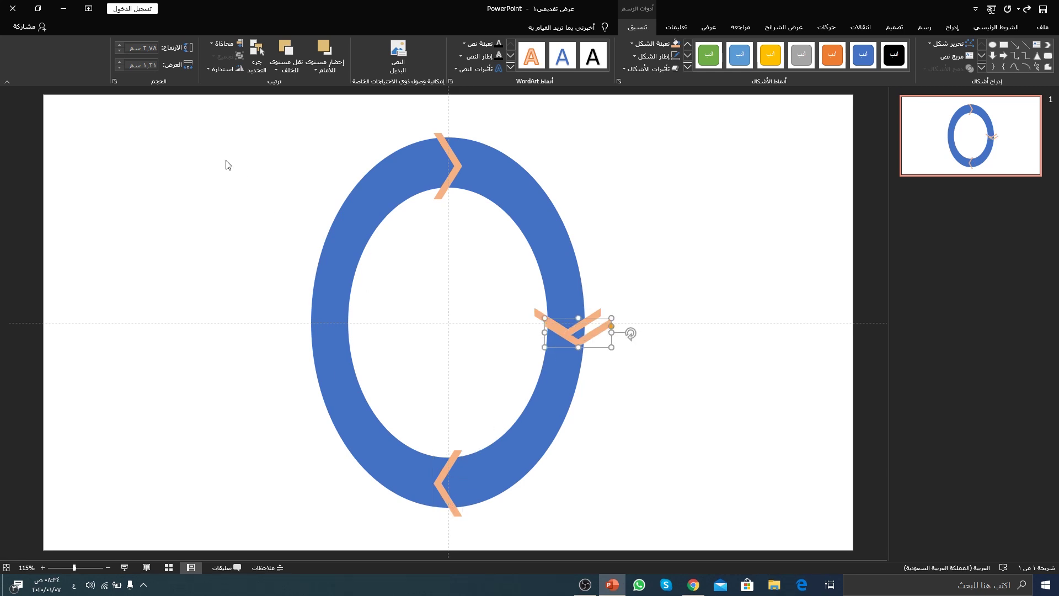
pyautogui.click(211, 67)
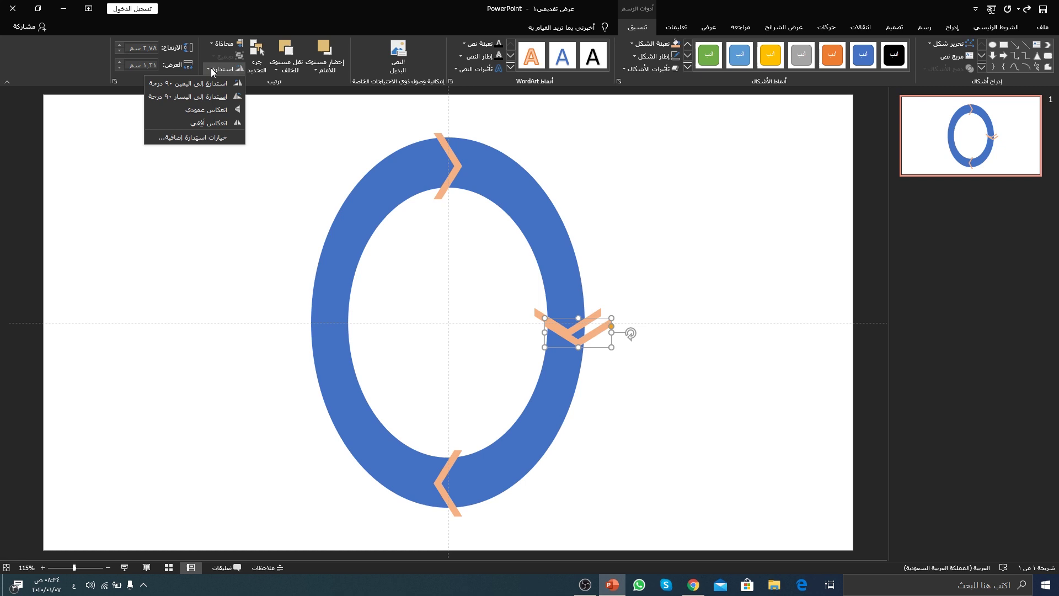
pyautogui.click(207, 111)
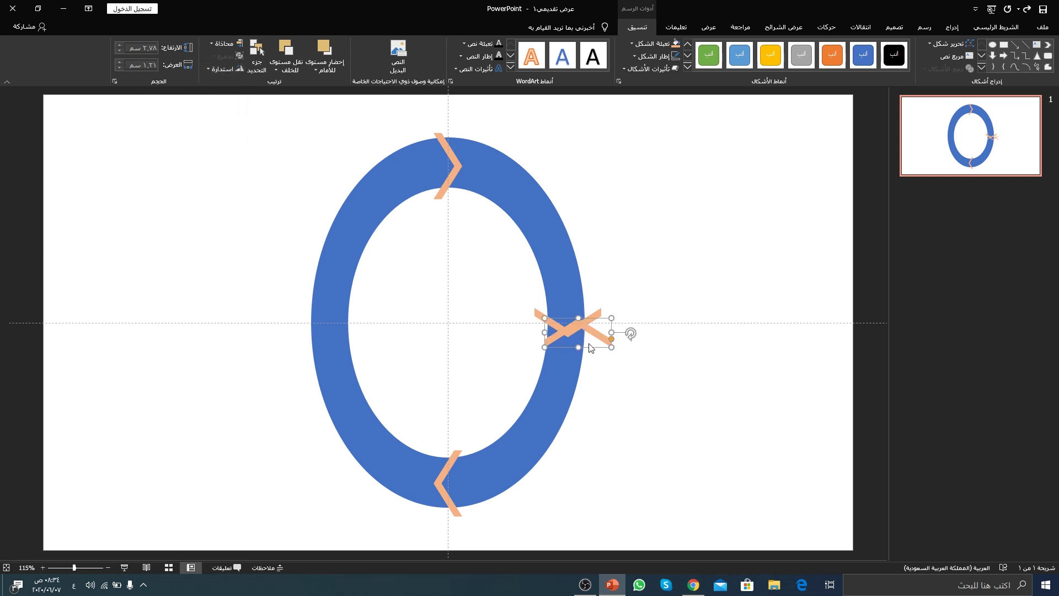
pyautogui.moveTo(605, 331); pyautogui.dragTo(344, 324)
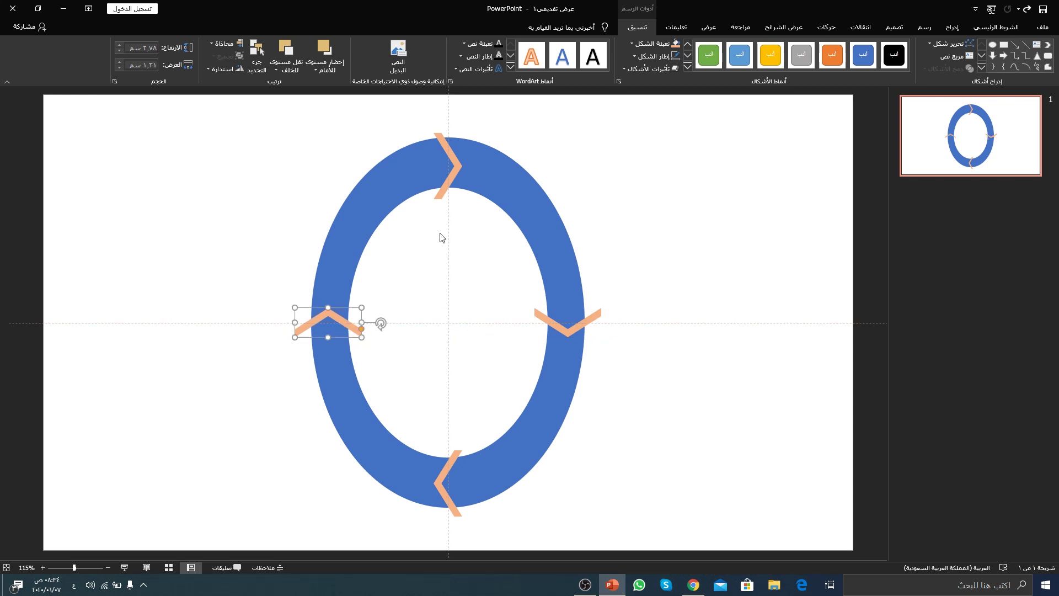
# Step: Add rotated chevron copies along the ring's upper right and lower right, following its curve
pyautogui.click(454, 171)
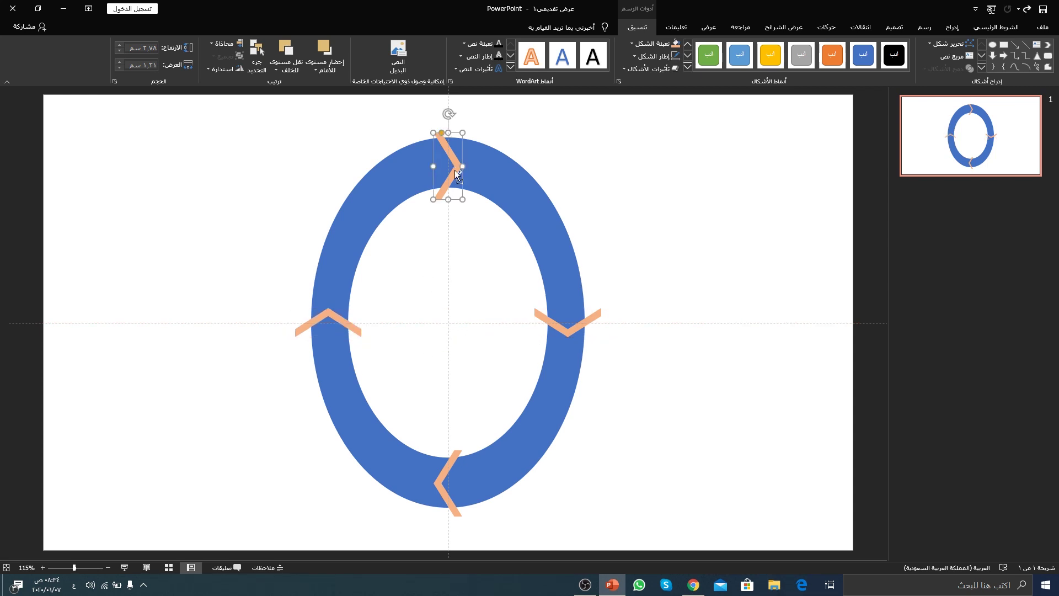
pyautogui.moveTo(455, 170); pyautogui.dragTo(466, 186)
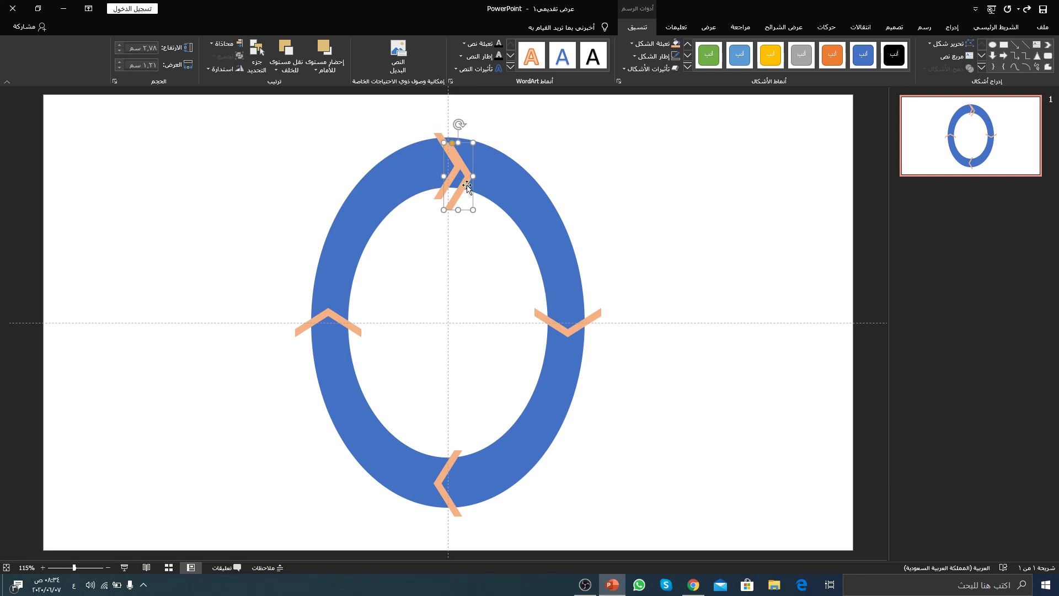
pyautogui.moveTo(467, 186)
pyautogui.mouseDown()
pyautogui.moveTo(515, 148)
pyautogui.moveTo(544, 142)
pyautogui.moveTo(516, 169)
pyautogui.moveTo(522, 161)
pyautogui.mouseUp()
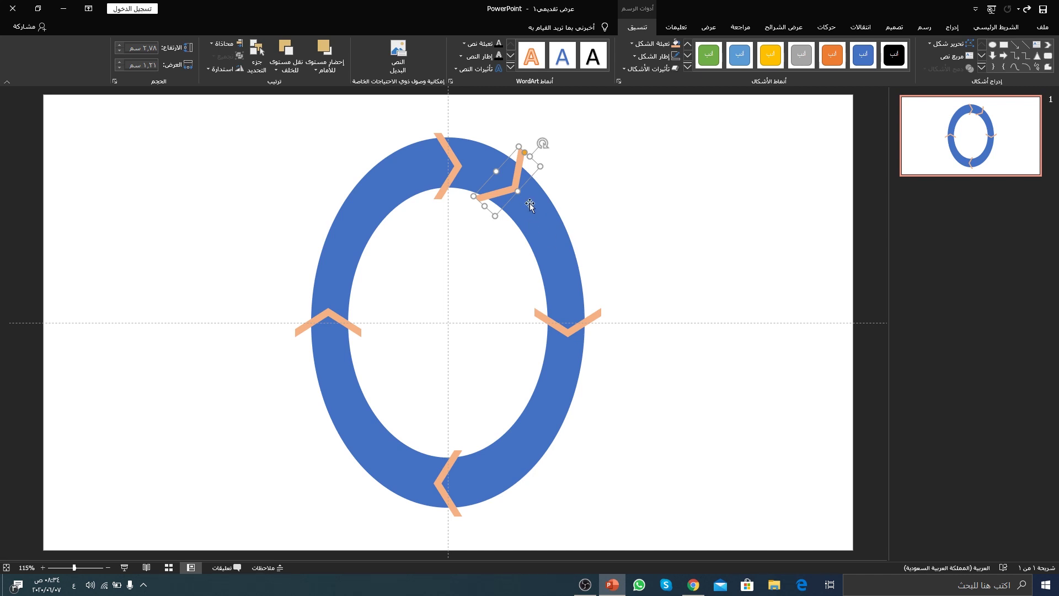
pyautogui.moveTo(533, 208); pyautogui.dragTo(555, 229)
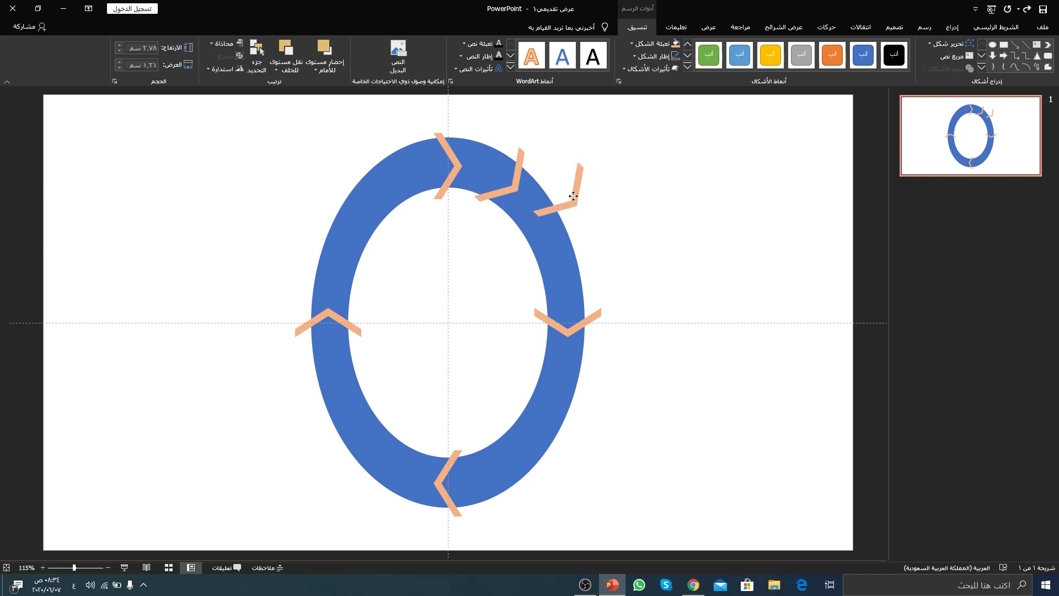
pyautogui.moveTo(577, 204); pyautogui.dragTo(586, 207)
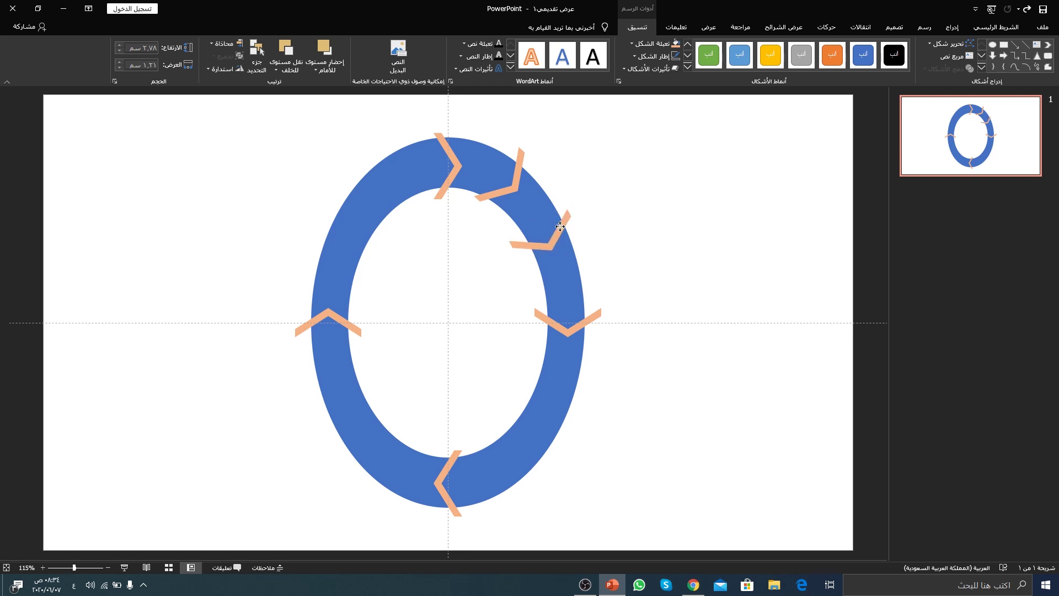
pyautogui.click(562, 231)
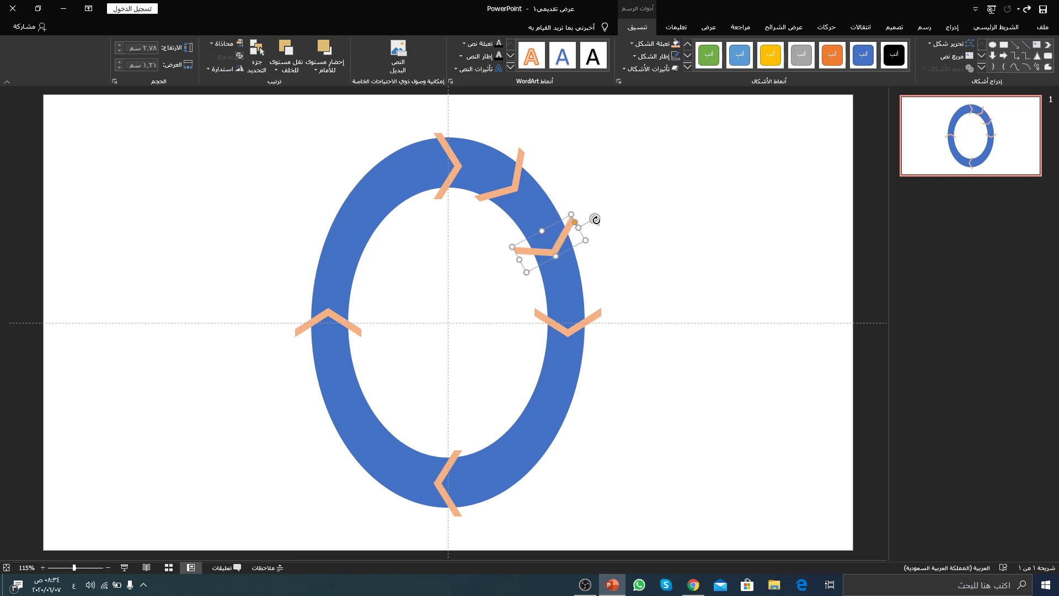
pyautogui.moveTo(596, 219)
pyautogui.mouseDown()
pyautogui.moveTo(602, 228)
pyautogui.moveTo(569, 246)
pyautogui.moveTo(596, 363)
pyautogui.moveTo(575, 369)
pyautogui.moveTo(607, 390)
pyautogui.moveTo(581, 394)
pyautogui.mouseUp()
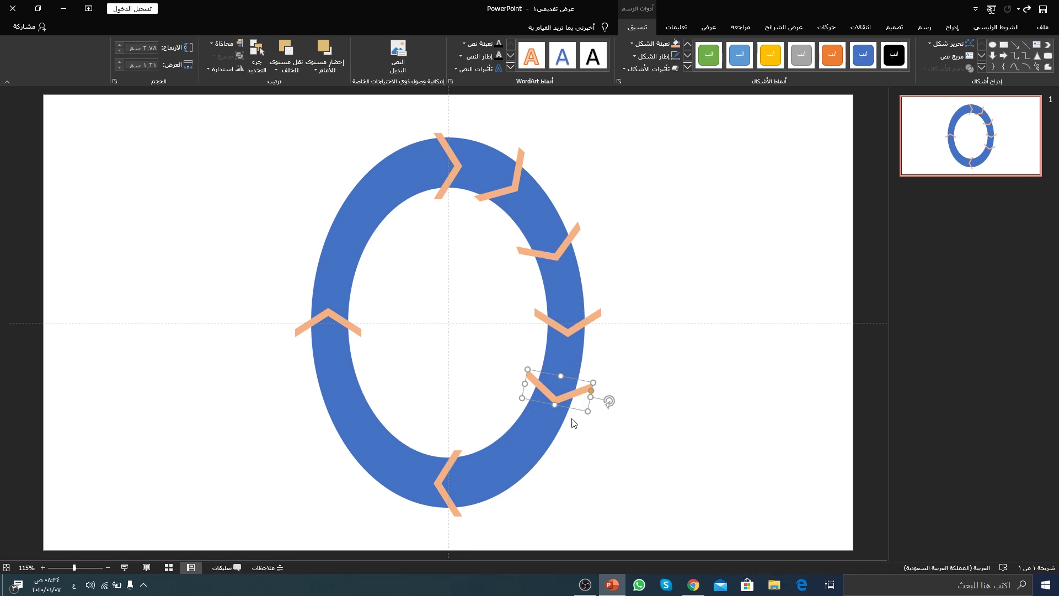
pyautogui.moveTo(609, 402)
pyautogui.mouseDown()
pyautogui.moveTo(604, 415)
pyautogui.moveTo(579, 395)
pyautogui.moveTo(585, 530)
pyautogui.moveTo(538, 481)
pyautogui.moveTo(543, 499)
pyautogui.mouseUp()
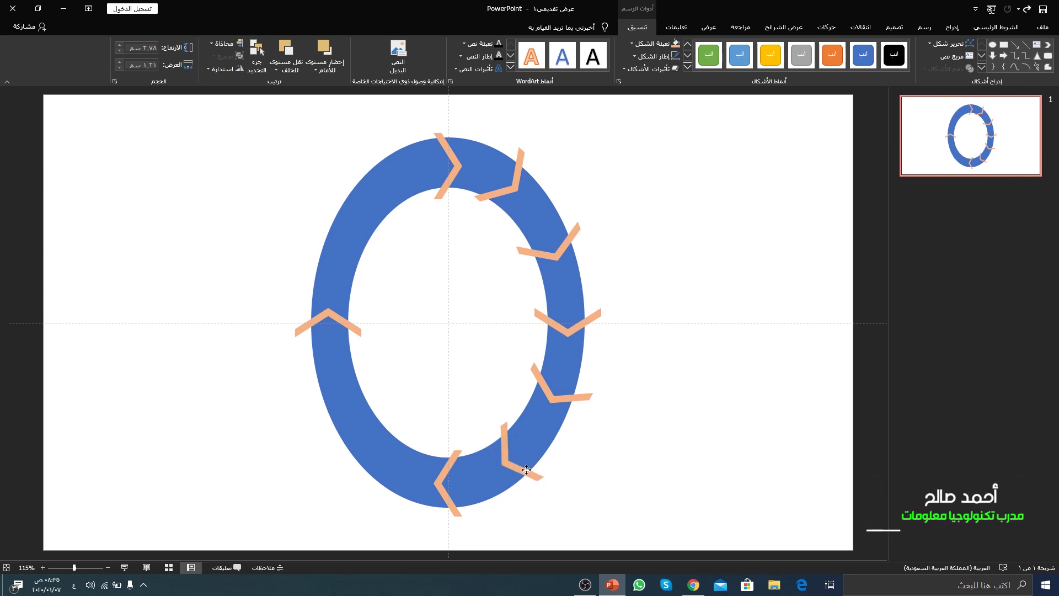
pyautogui.moveTo(529, 471)
pyautogui.mouseDown()
pyautogui.moveTo(477, 542)
pyautogui.moveTo(403, 490)
pyautogui.moveTo(370, 500)
pyautogui.moveTo(364, 469)
pyautogui.moveTo(342, 486)
pyautogui.mouseUp()
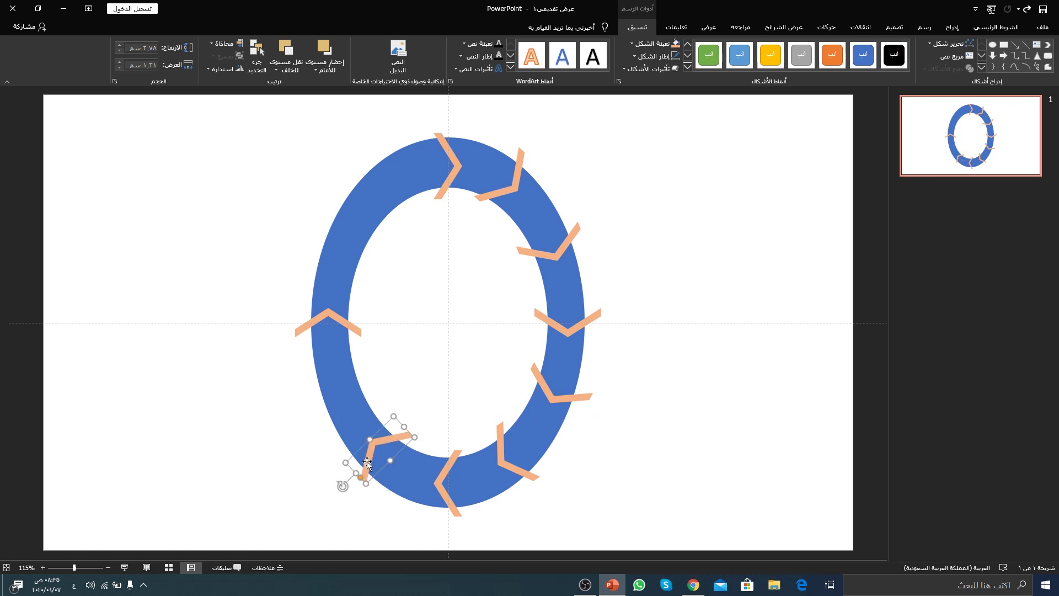
# Step: Add tilted chevron copies on the ring's lower-left, left and upper-left edges
pyautogui.moveTo(369, 460); pyautogui.dragTo(364, 457)
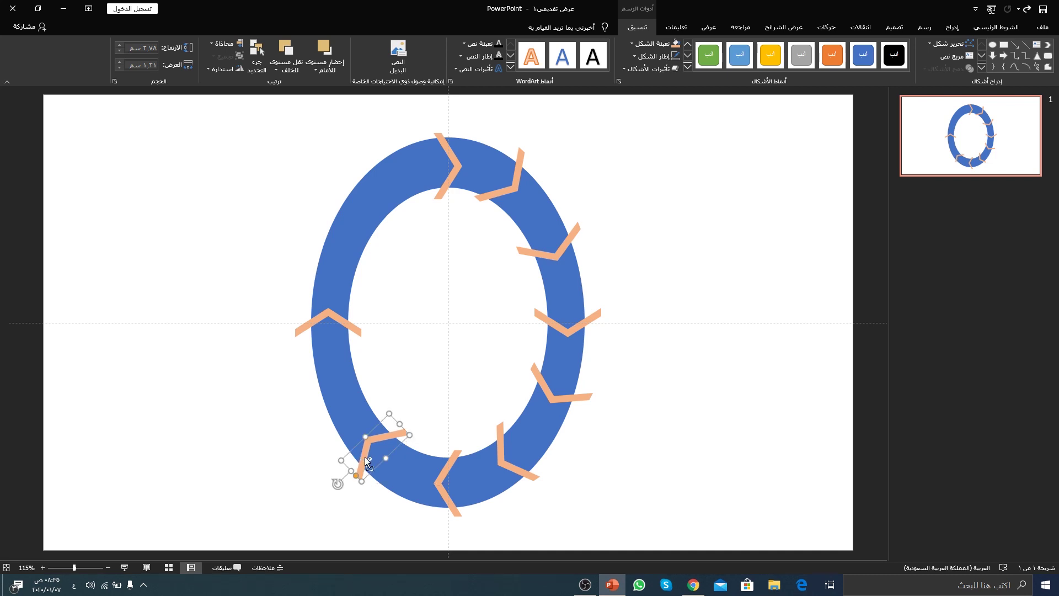
pyautogui.hotkey('ctrl', 'd')
pyautogui.moveTo(258, 426); pyautogui.dragTo(361, 381)
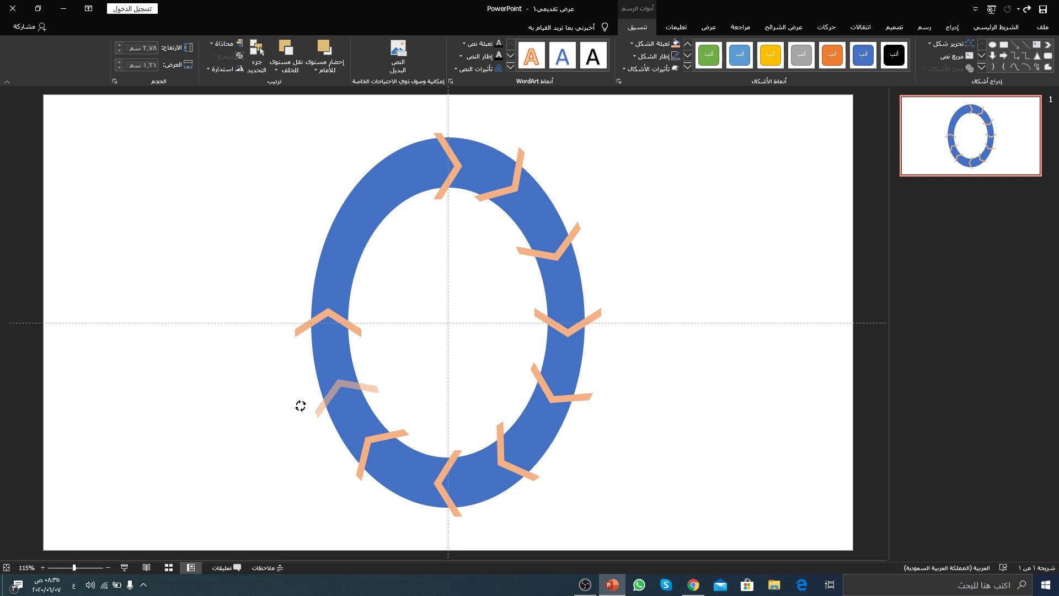
pyautogui.moveTo(305, 423)
pyautogui.mouseDown()
pyautogui.moveTo(295, 407)
pyautogui.moveTo(354, 381)
pyautogui.moveTo(331, 268)
pyautogui.moveTo(286, 243)
pyautogui.mouseUp()
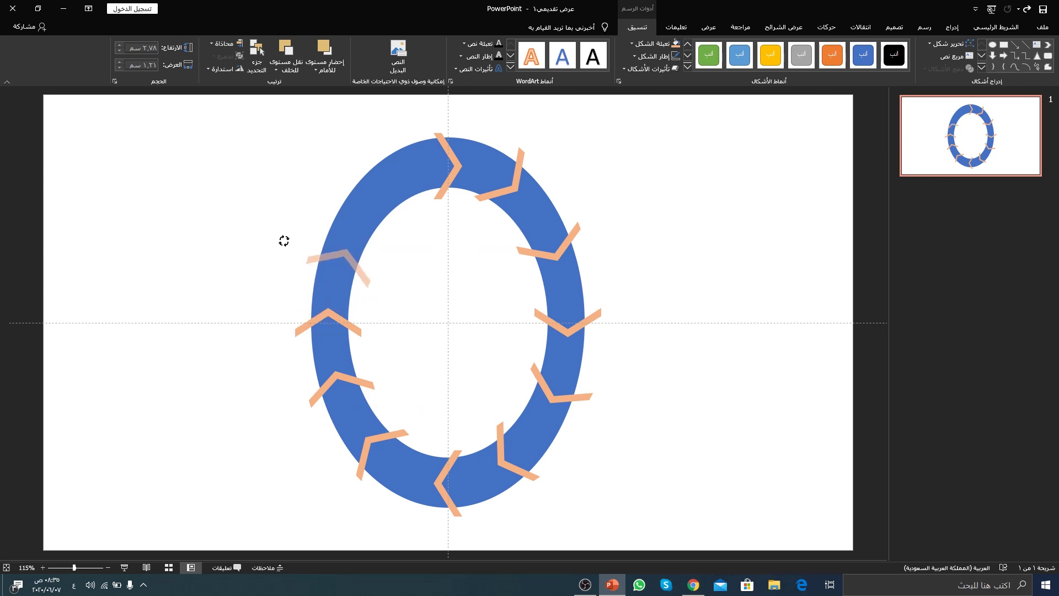
pyautogui.moveTo(350, 266); pyautogui.dragTo(352, 262)
pyautogui.hotkey('ctrl', 'v')
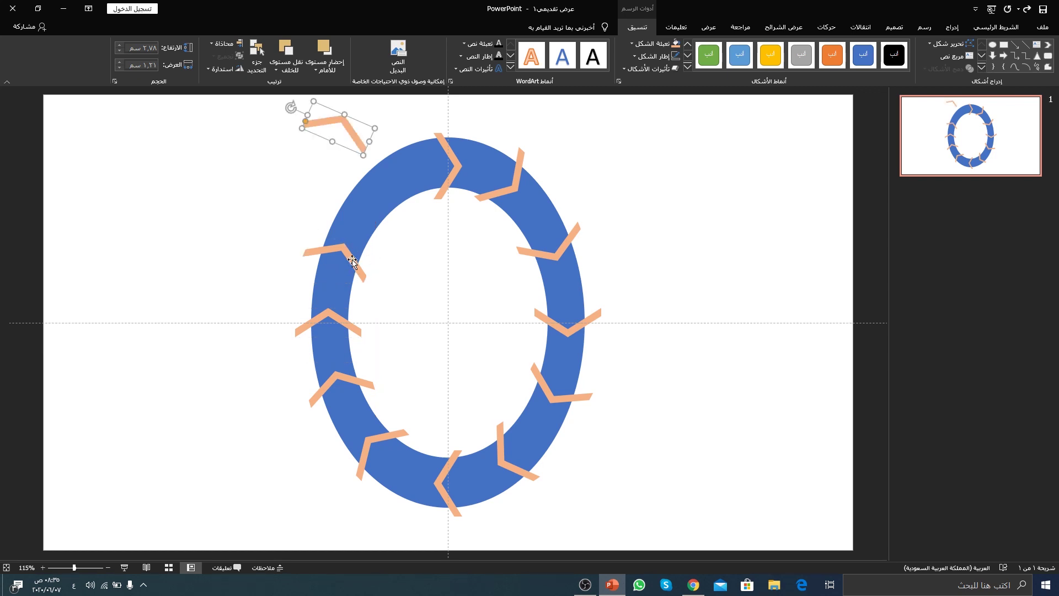
pyautogui.moveTo(347, 126)
pyautogui.mouseDown()
pyautogui.moveTo(384, 191)
pyautogui.moveTo(337, 156)
pyautogui.mouseUp()
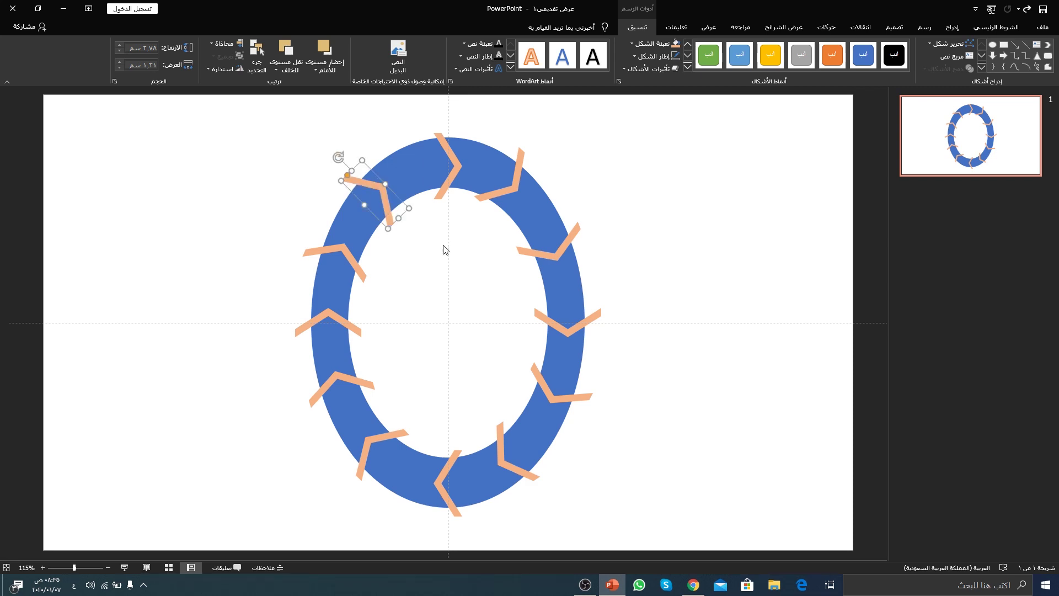
# Step: Nudge the upper-right chevron along the ring so the spacing is even
pyautogui.click(524, 197)
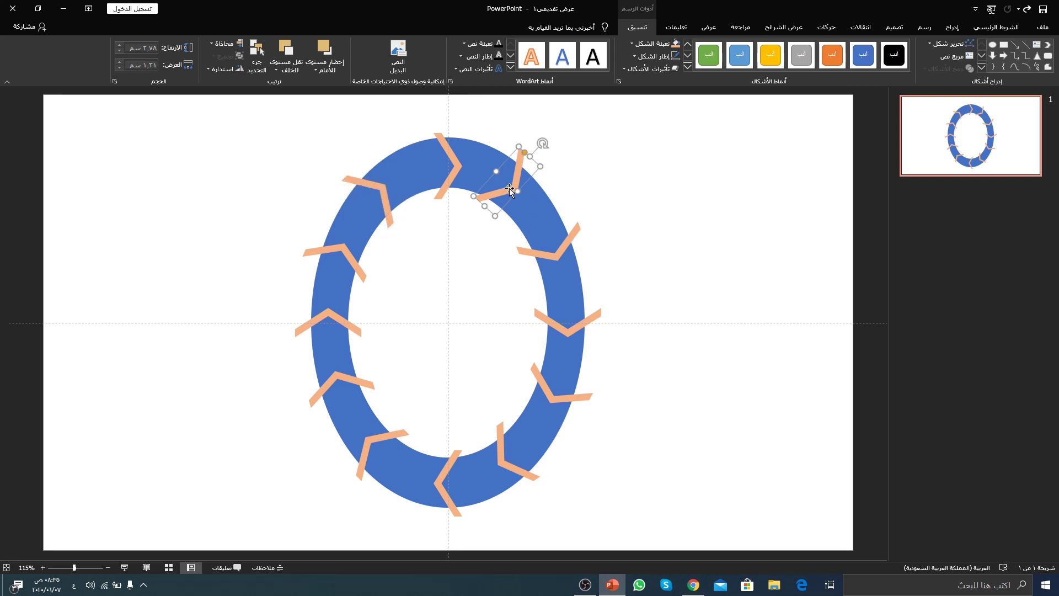
pyautogui.moveTo(508, 188); pyautogui.dragTo(516, 192)
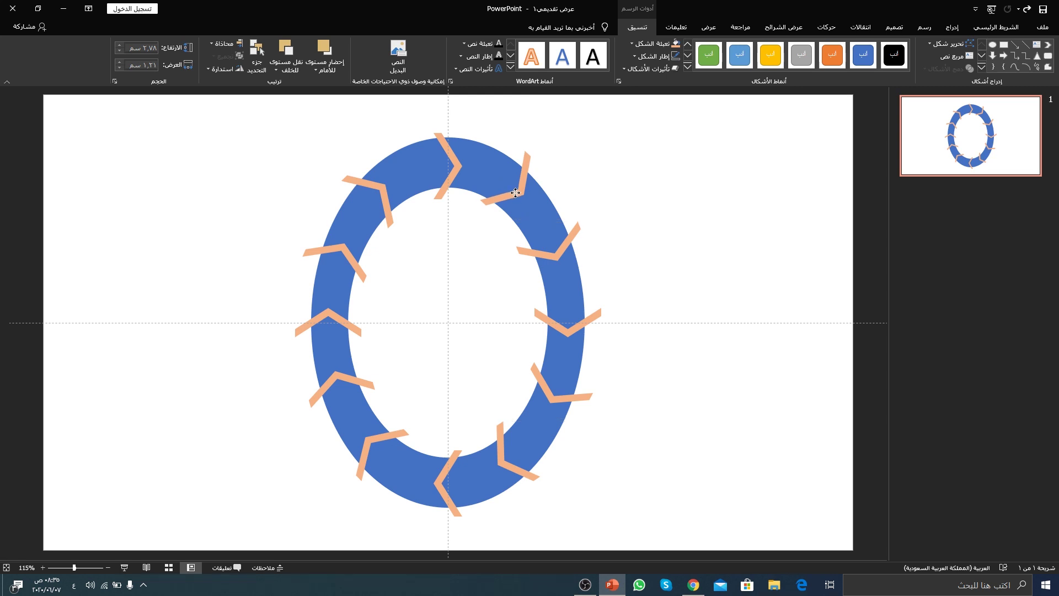
pyautogui.moveTo(515, 192); pyautogui.dragTo(508, 205)
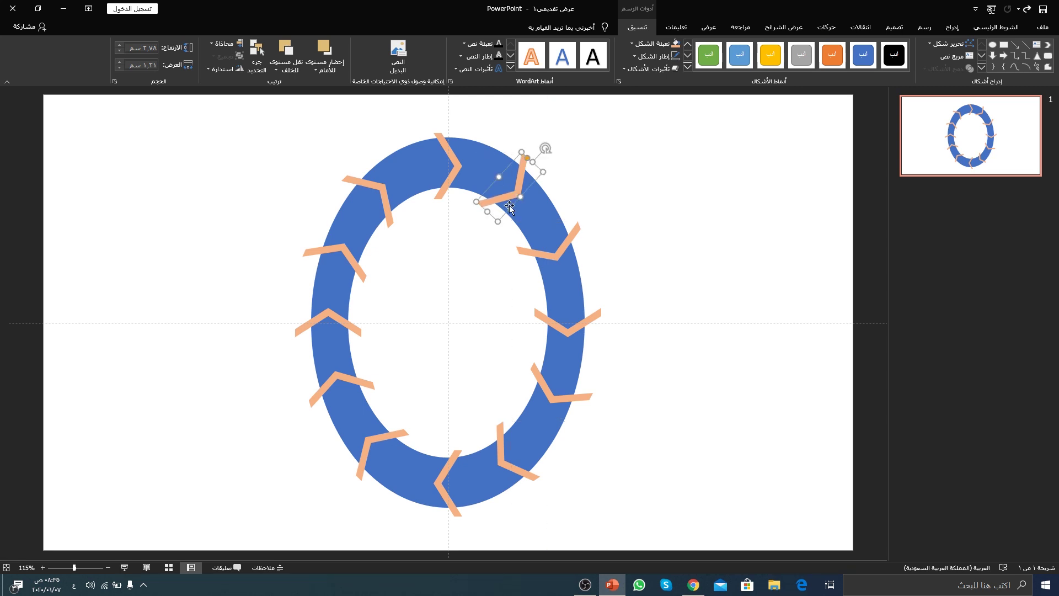
pyautogui.click(480, 254)
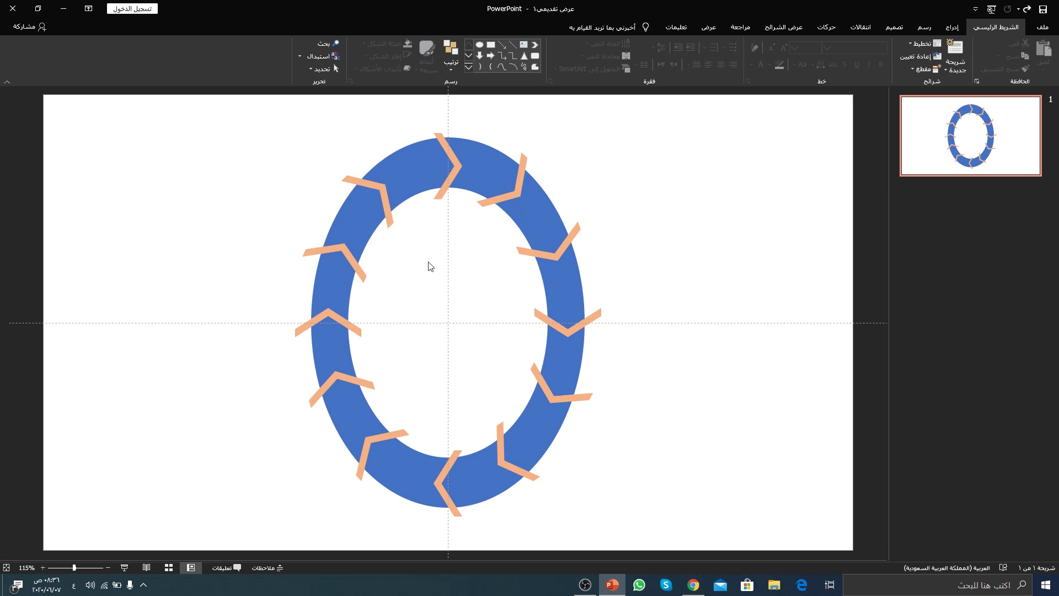
# Step: Select the blue ring plus all twelve chevrons around it and open Merge Shapes
pyautogui.click(402, 175)
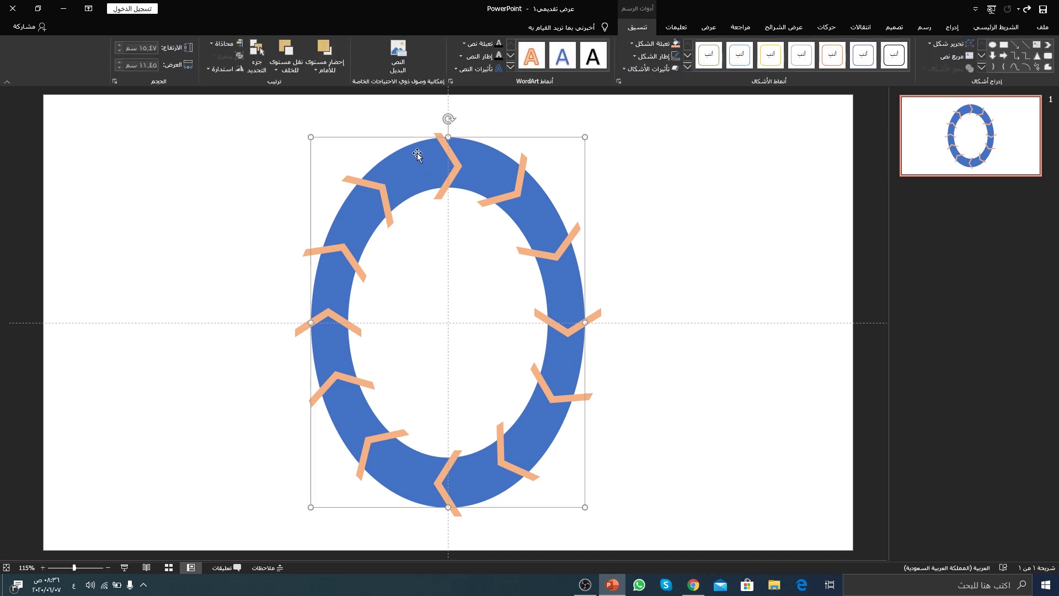
pyautogui.click(452, 159)
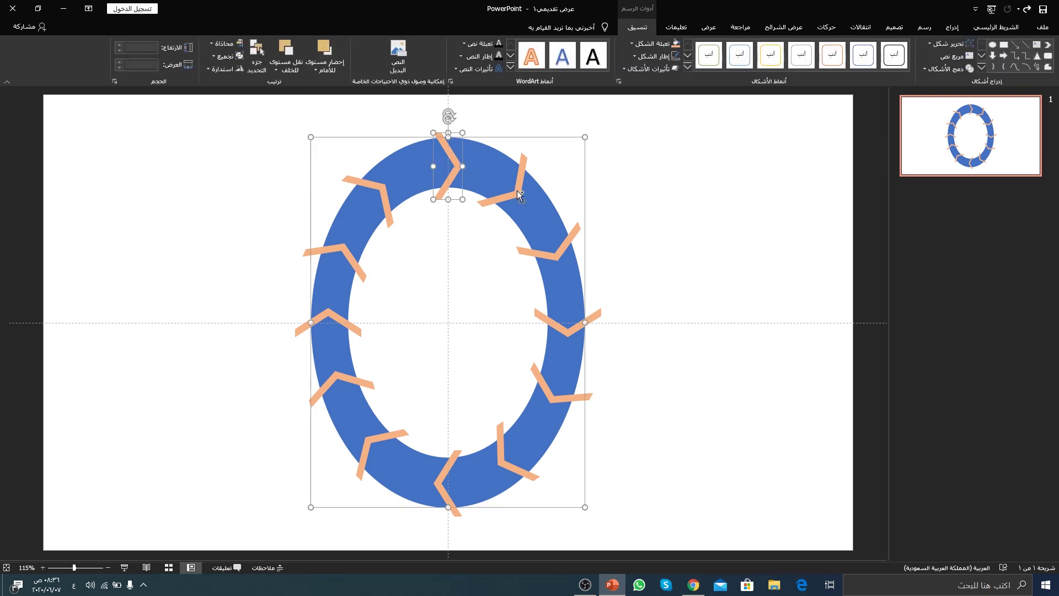
pyautogui.keyDown('shift'); pyautogui.click(518, 191); pyautogui.keyUp('shift')
pyautogui.keyDown('shift'); pyautogui.click(545, 253); pyautogui.keyUp('shift')
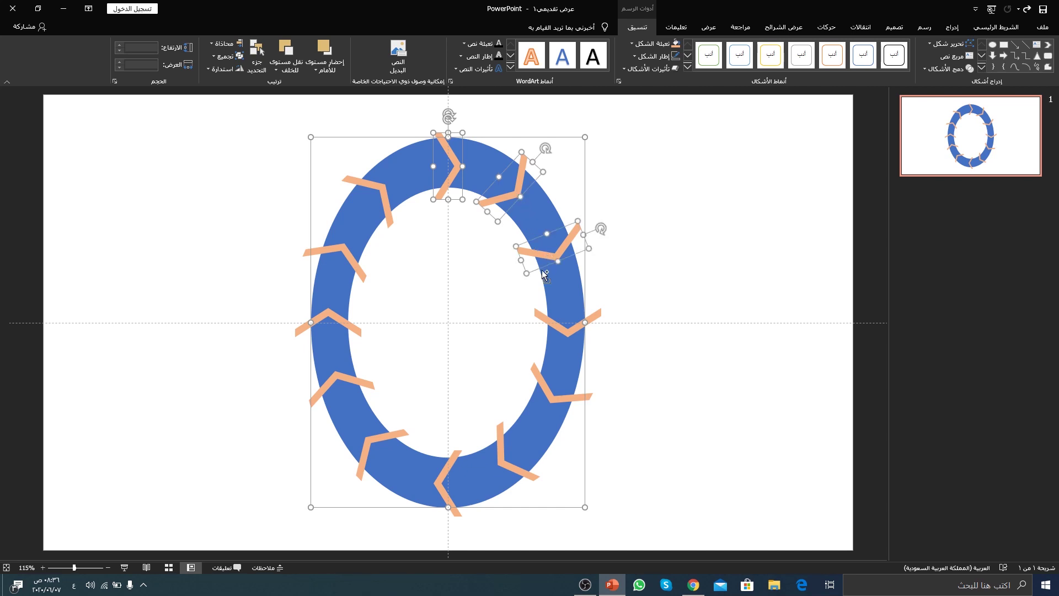
pyautogui.keyDown('shift'); pyautogui.click(548, 326); pyautogui.keyUp('shift')
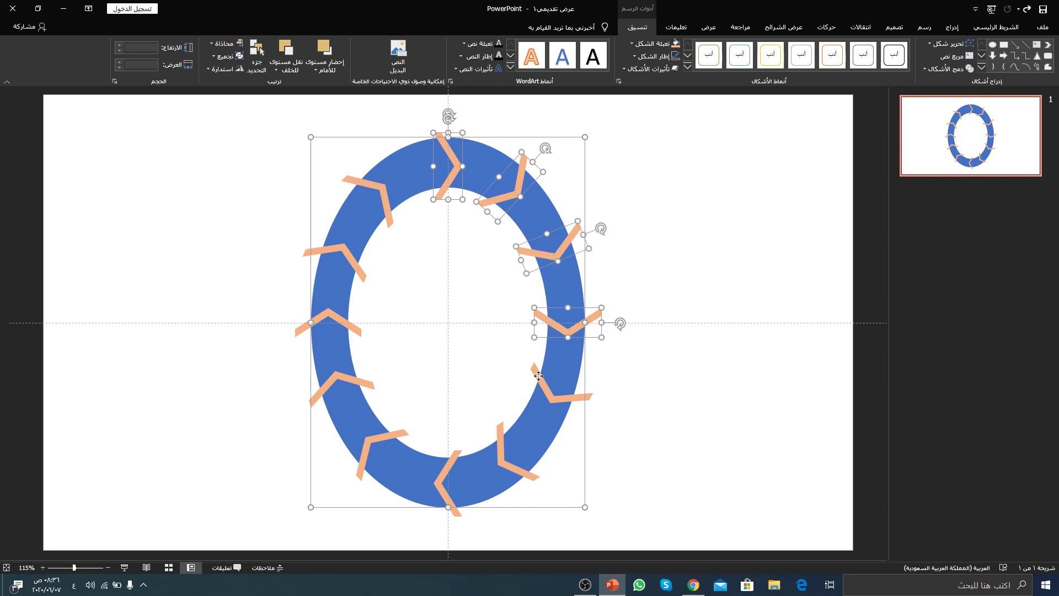
pyautogui.keyDown('shift'); pyautogui.click(538, 379); pyautogui.keyUp('shift')
pyautogui.keyDown('shift'); pyautogui.click(504, 441); pyautogui.keyUp('shift')
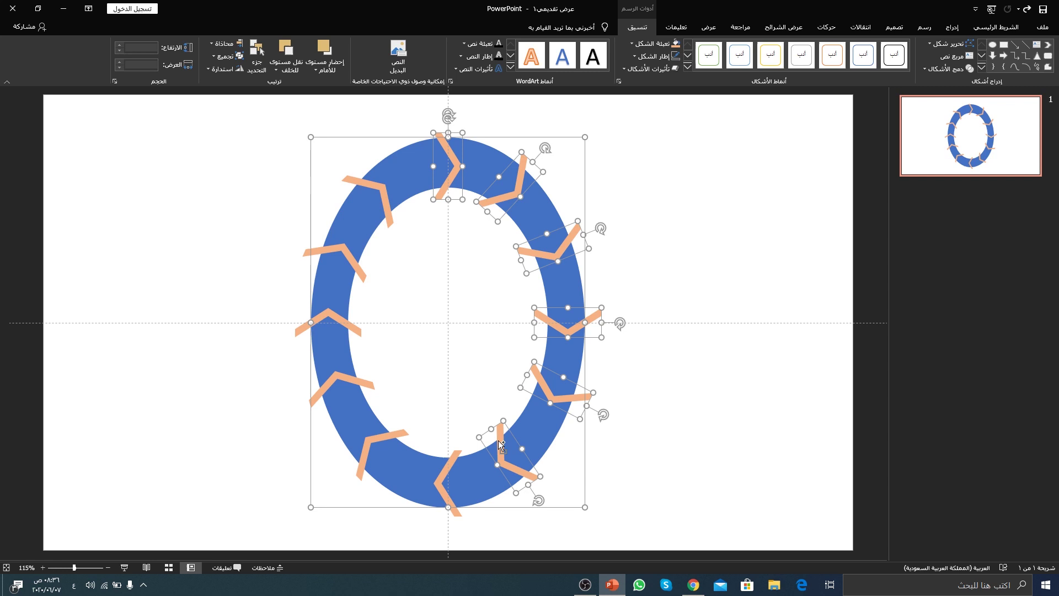
pyautogui.keyDown('shift'); pyautogui.click(453, 454); pyautogui.keyUp('shift')
pyautogui.keyDown('shift'); pyautogui.click(390, 436); pyautogui.keyUp('shift')
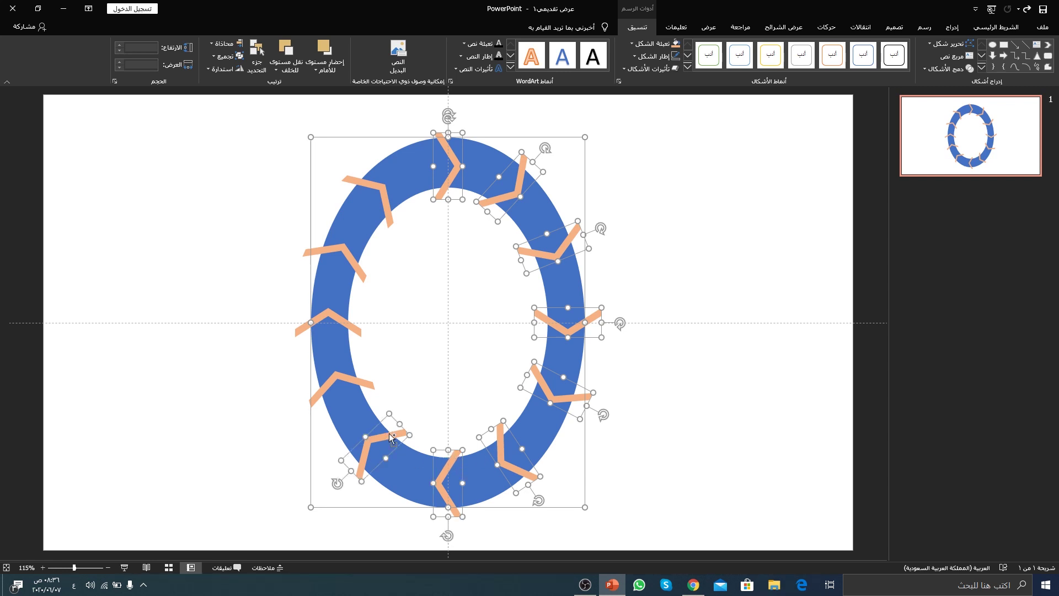
pyautogui.keyDown('shift'); pyautogui.click(353, 381); pyautogui.keyUp('shift')
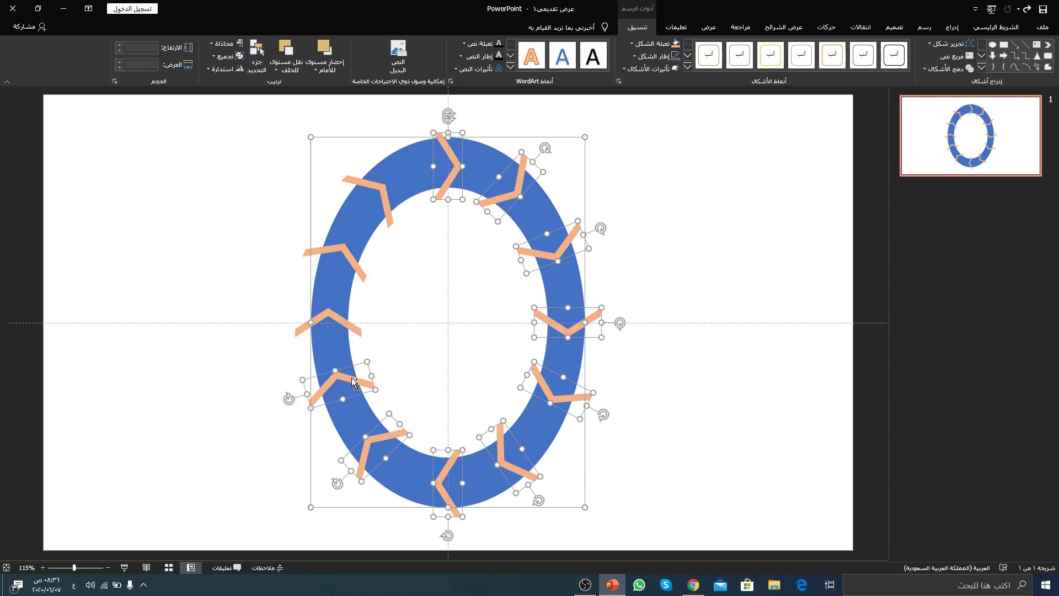
pyautogui.keyDown('shift'); pyautogui.click(341, 320); pyautogui.keyUp('shift')
pyautogui.keyDown('shift'); pyautogui.click(355, 259); pyautogui.keyUp('shift')
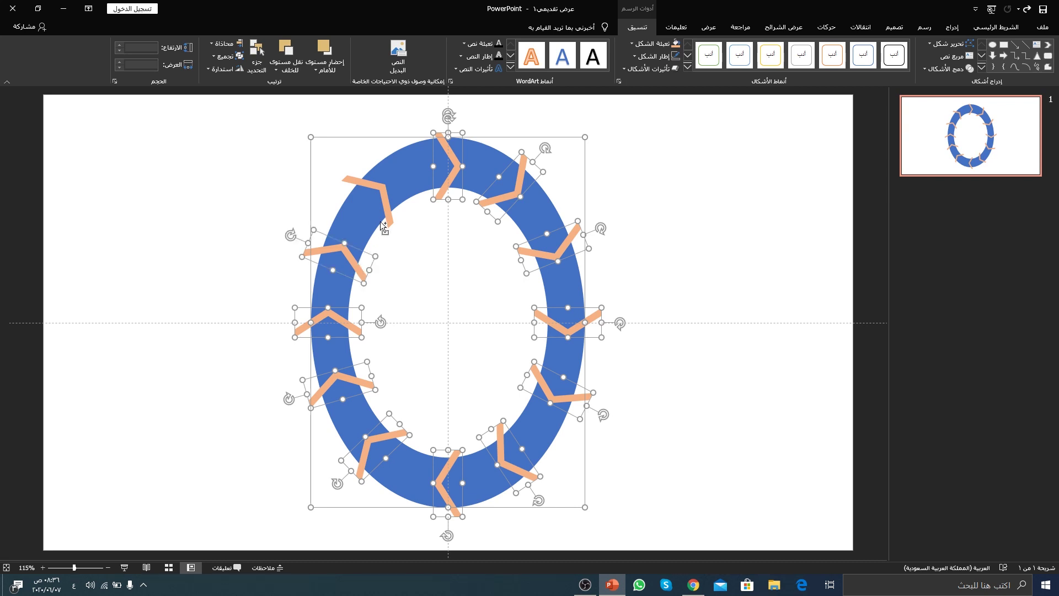
pyautogui.keyDown('shift'); pyautogui.click(389, 207); pyautogui.keyUp('shift')
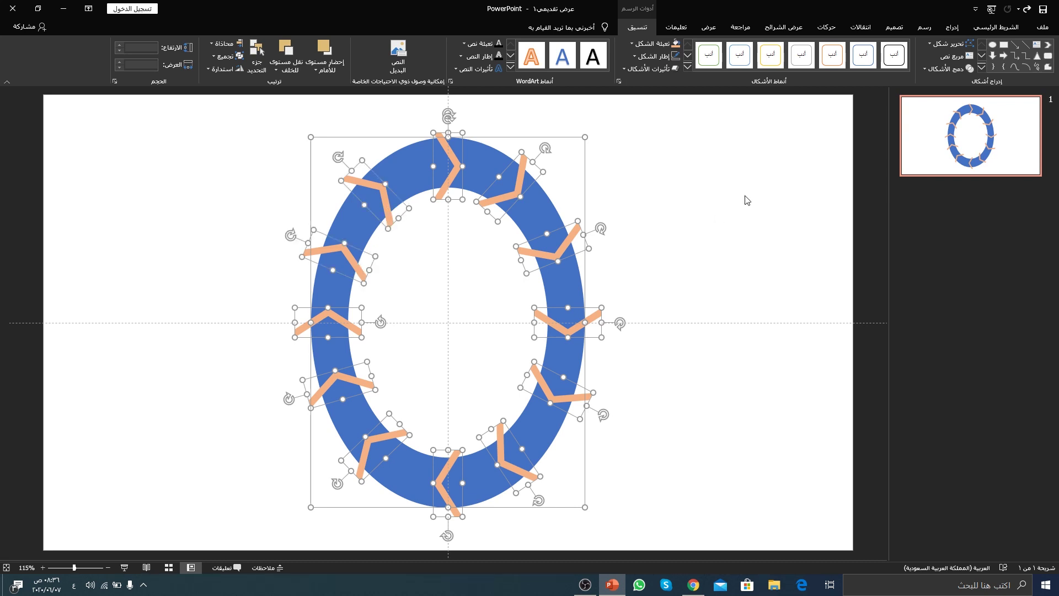
pyautogui.click(941, 70)
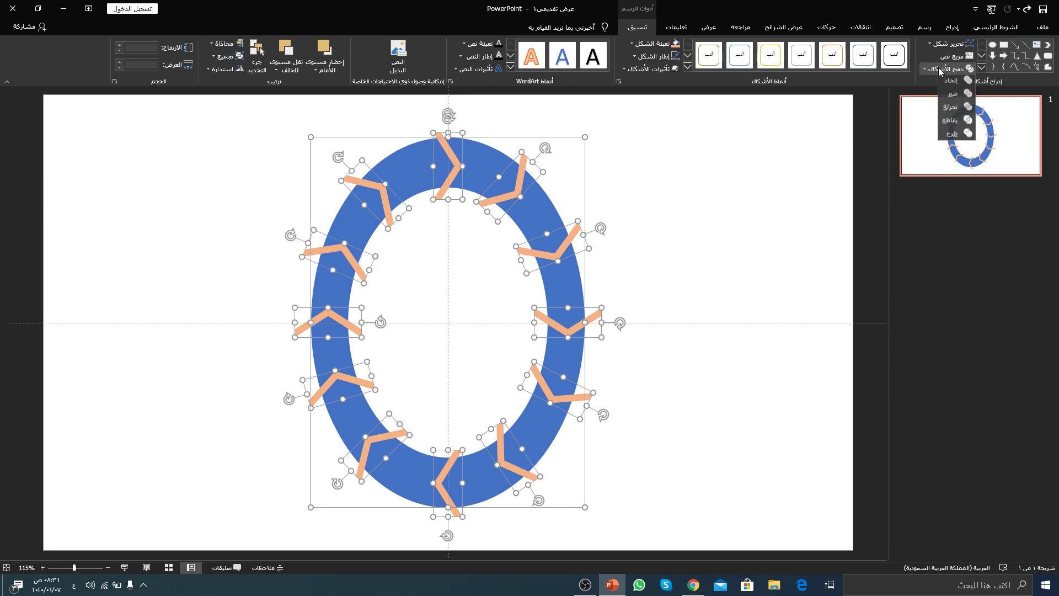
# Step: Fragment the ring and chevrons, then delete the filled inner ellipse piece
pyautogui.click(949, 112)
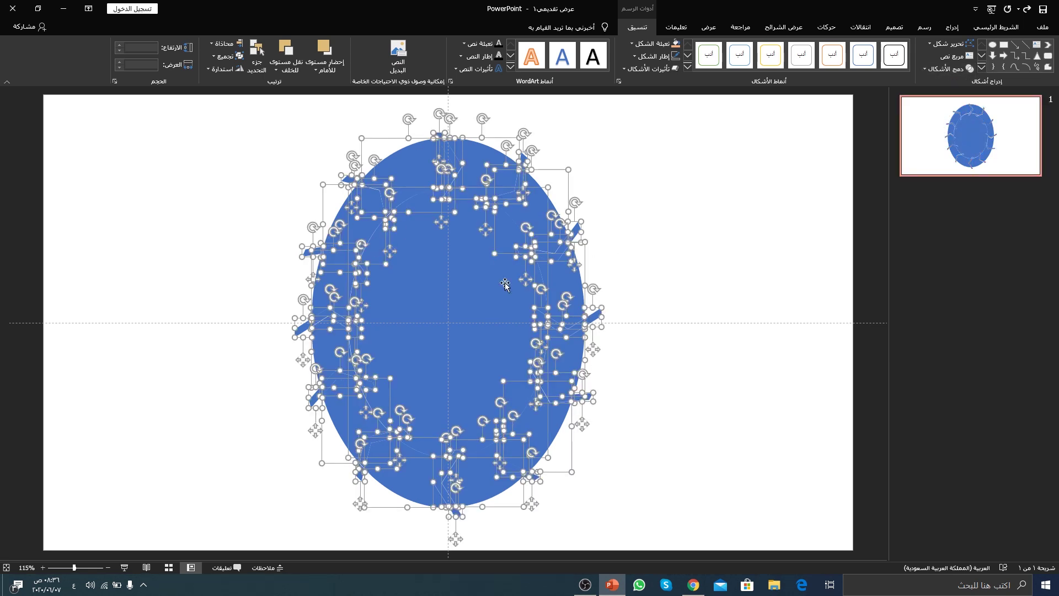
pyautogui.click(677, 236)
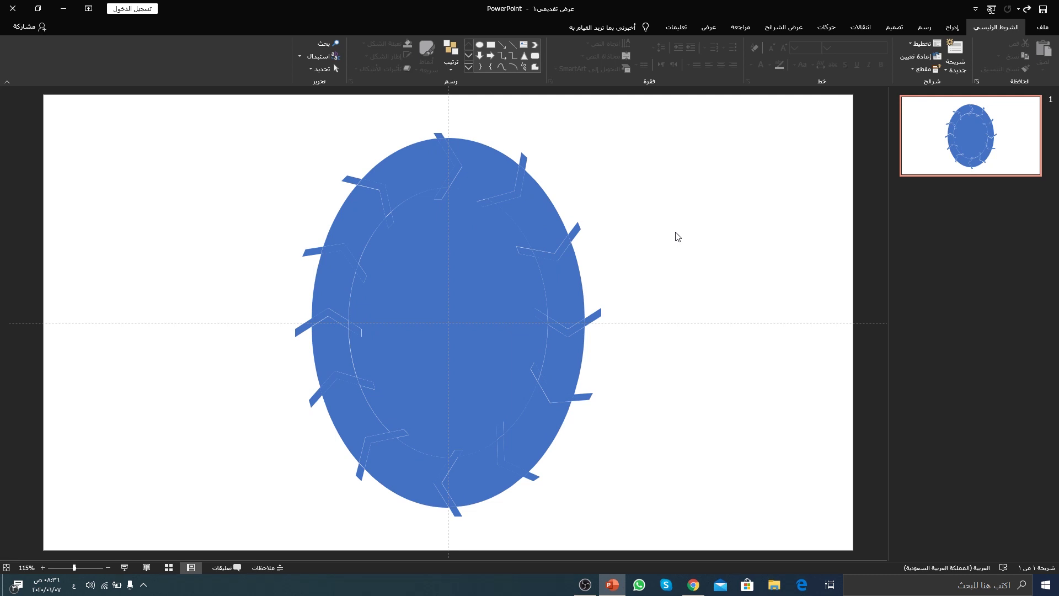
pyautogui.click(397, 279)
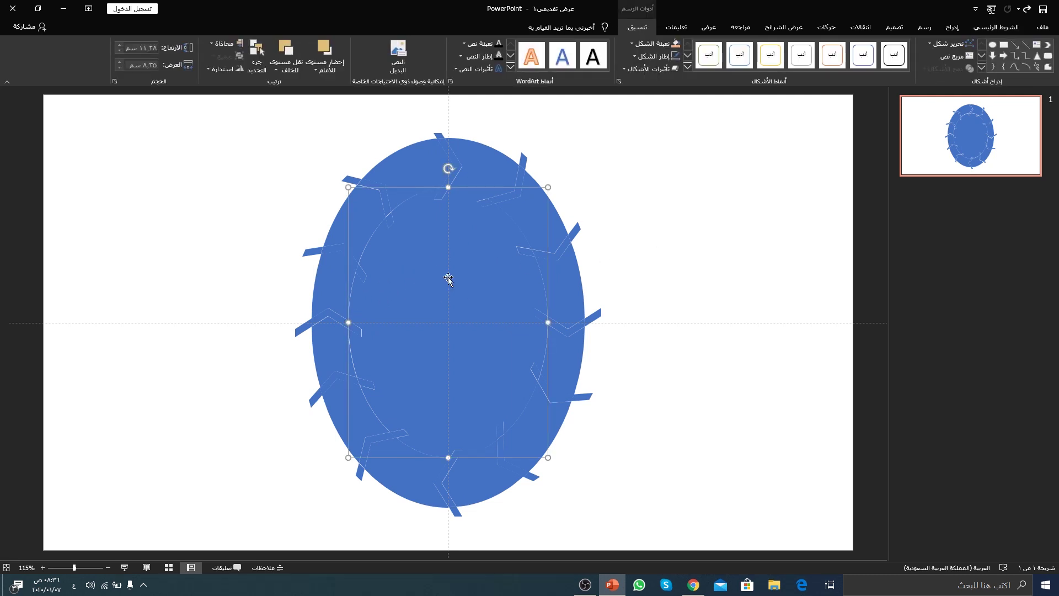
pyautogui.press('Delete')
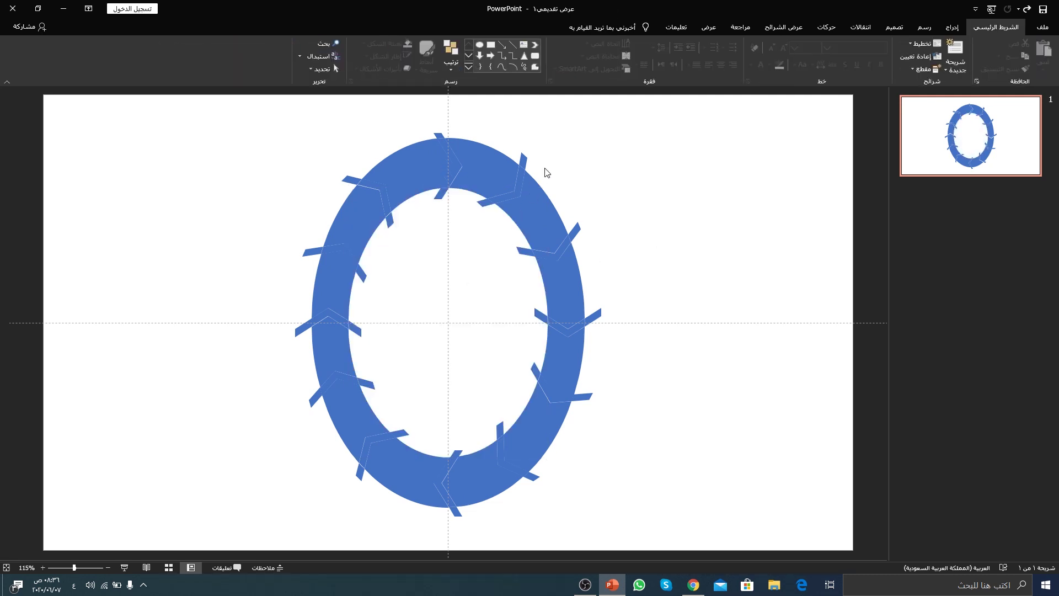
# Step: Delete the stray chevron pieces along the ring's top-right, right side and bottom
pyautogui.moveTo(553, 142); pyautogui.dragTo(477, 225)
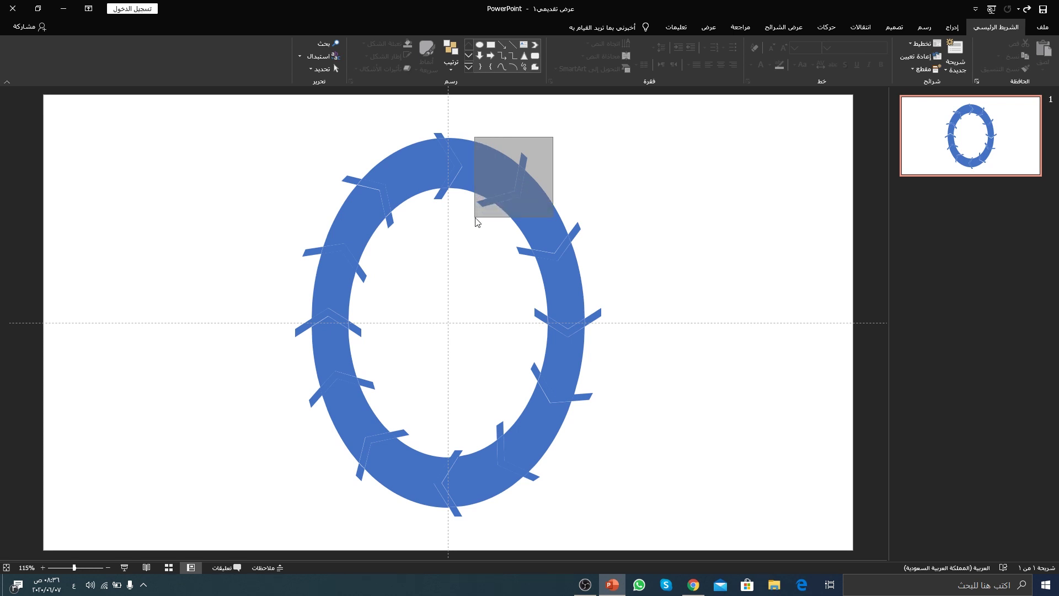
pyautogui.click(486, 202)
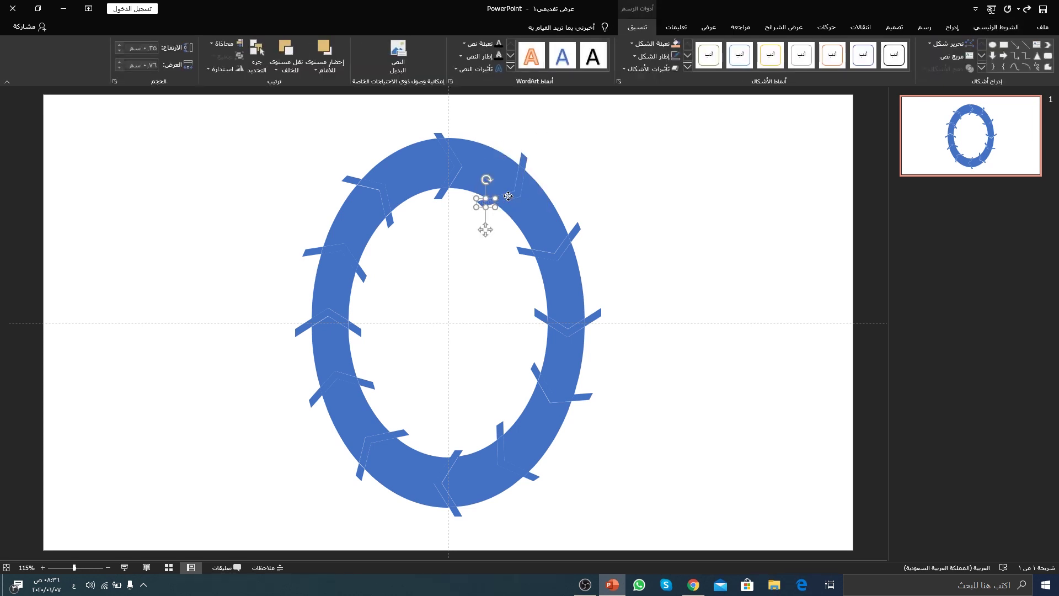
pyautogui.click(521, 185)
pyautogui.moveTo(556, 139); pyautogui.dragTo(462, 226)
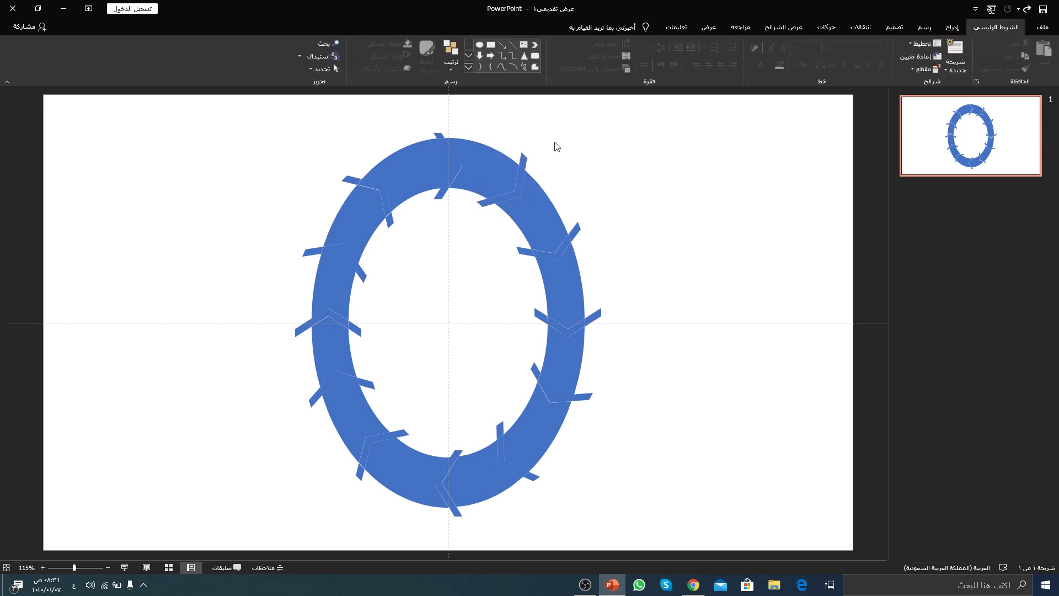
pyautogui.press('Delete')
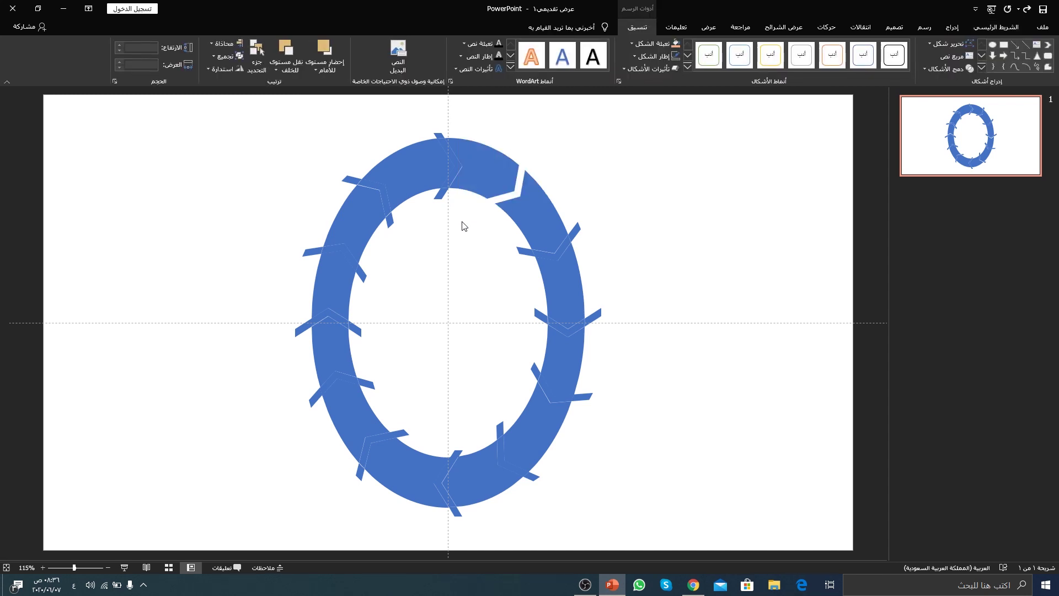
pyautogui.moveTo(599, 218)
pyautogui.mouseDown()
pyautogui.moveTo(496, 266)
pyautogui.moveTo(623, 339)
pyautogui.mouseUp()
pyautogui.press('Delete')
pyautogui.press('Delete')
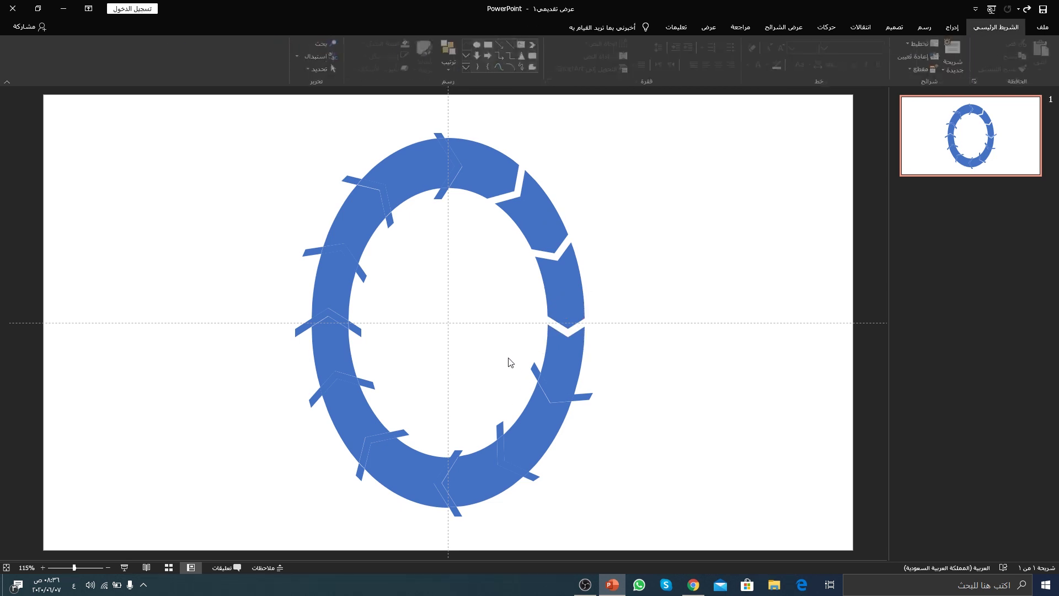
pyautogui.moveTo(506, 355); pyautogui.dragTo(615, 429)
pyautogui.press('Delete')
pyautogui.moveTo(482, 409); pyautogui.dragTo(563, 501)
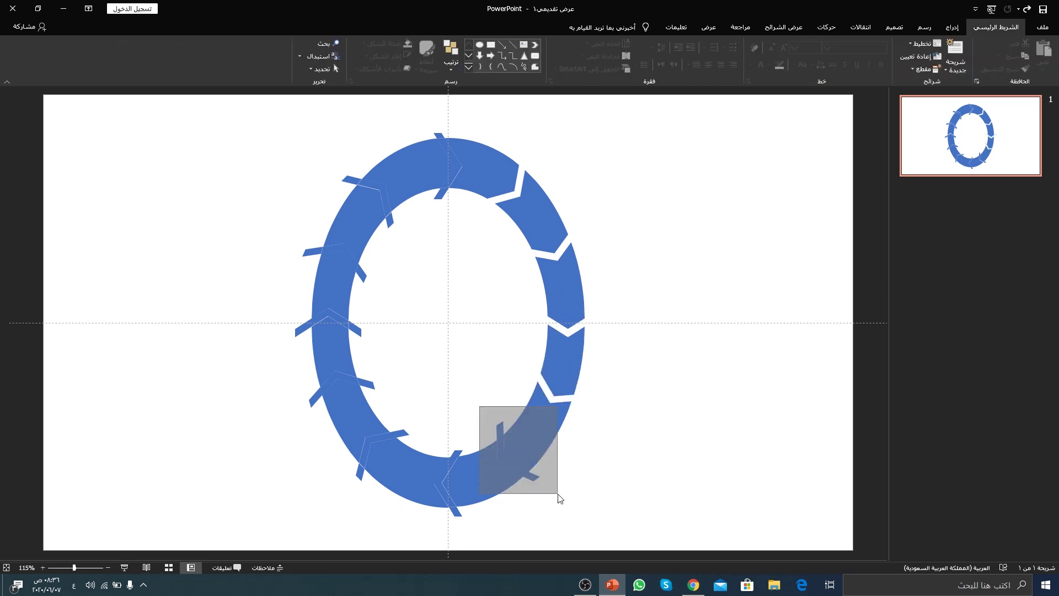
pyautogui.press('Delete')
pyautogui.moveTo(478, 423); pyautogui.dragTo(426, 538)
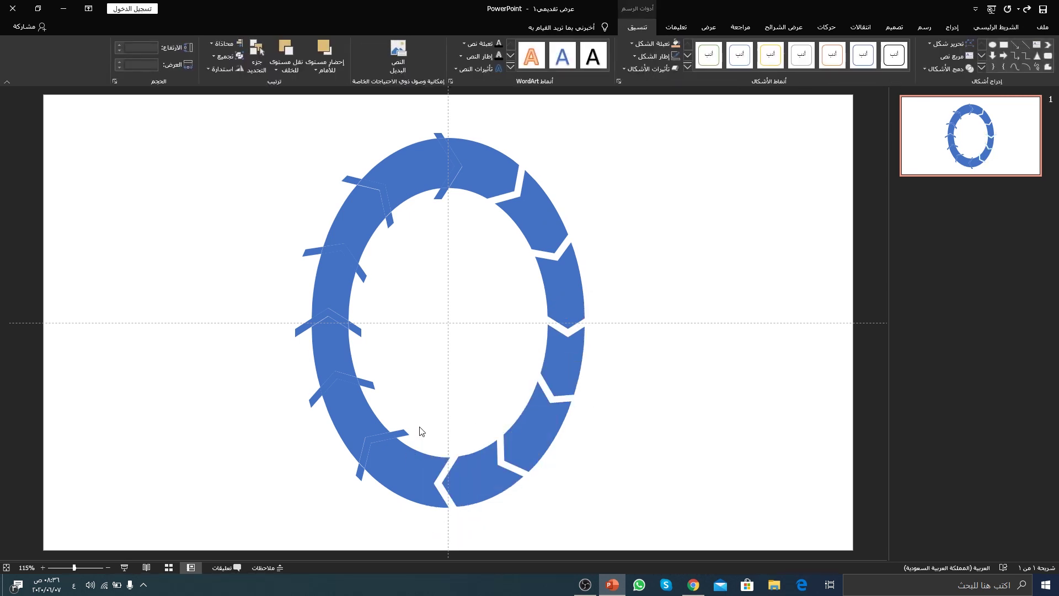
# Step: Delete the leftover overlapping chevron pieces on the ring's lower left, left, upper left and top
pyautogui.press('Delete')
pyautogui.moveTo(421, 407); pyautogui.dragTo(331, 492)
pyautogui.press('Delete')
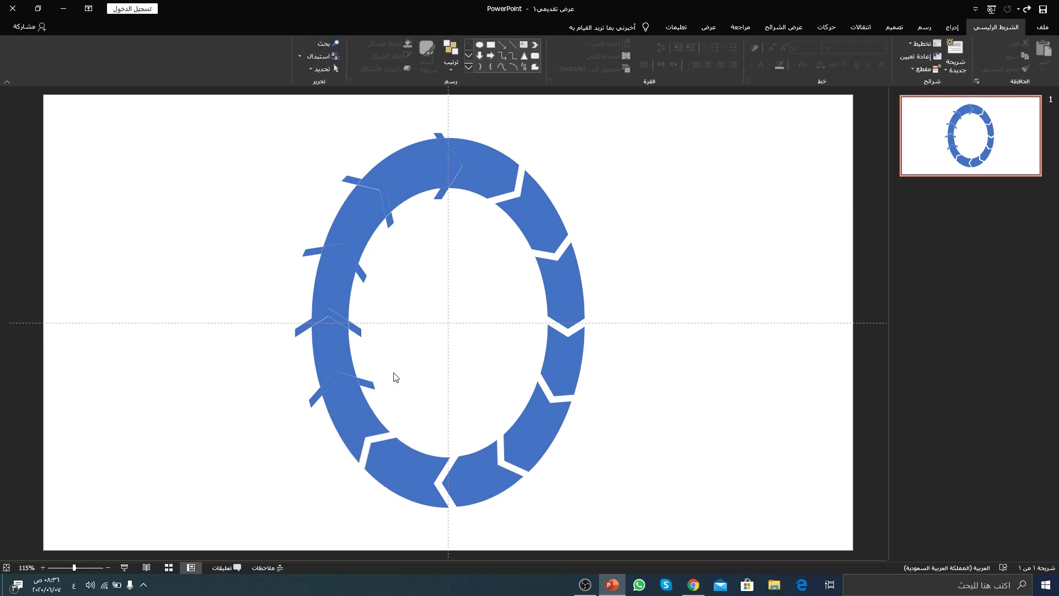
pyautogui.moveTo(390, 372); pyautogui.dragTo(277, 426)
pyautogui.click(336, 379)
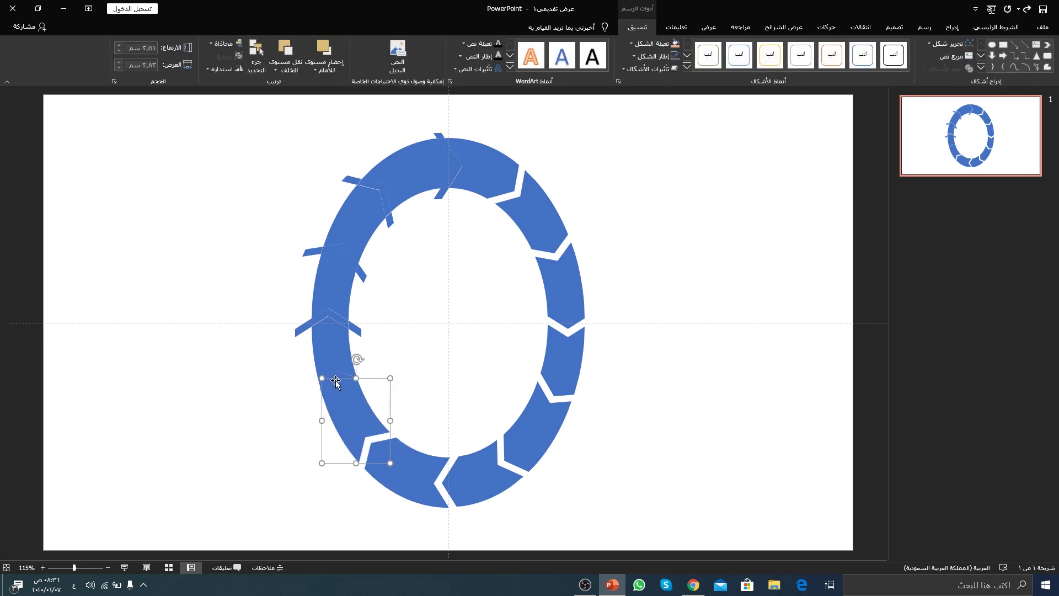
pyautogui.press('Delete')
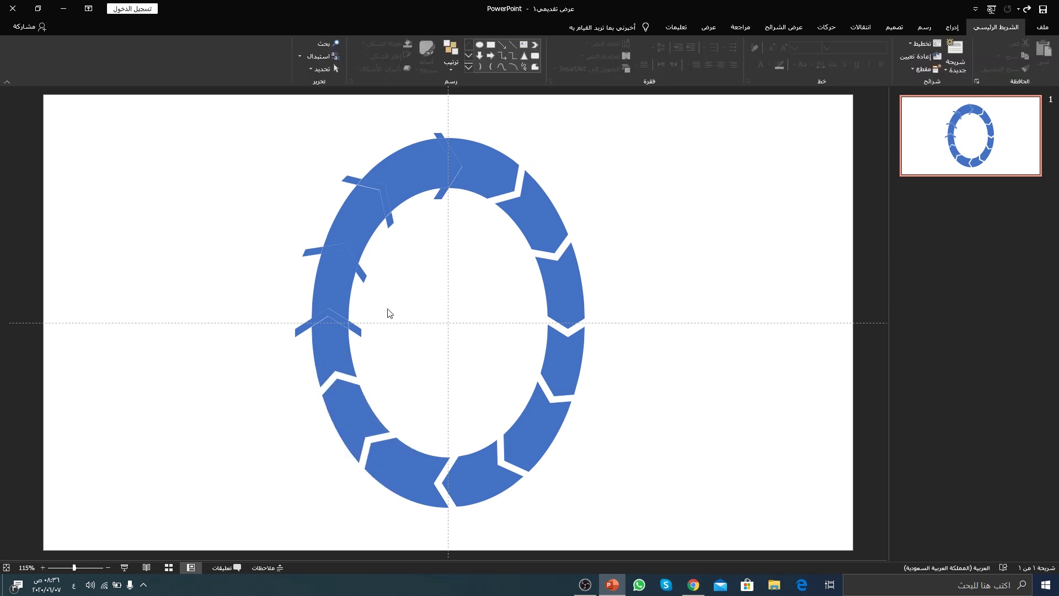
pyautogui.moveTo(390, 295); pyautogui.dragTo(276, 350)
pyautogui.press('Delete')
pyautogui.moveTo(258, 218); pyautogui.dragTo(374, 301)
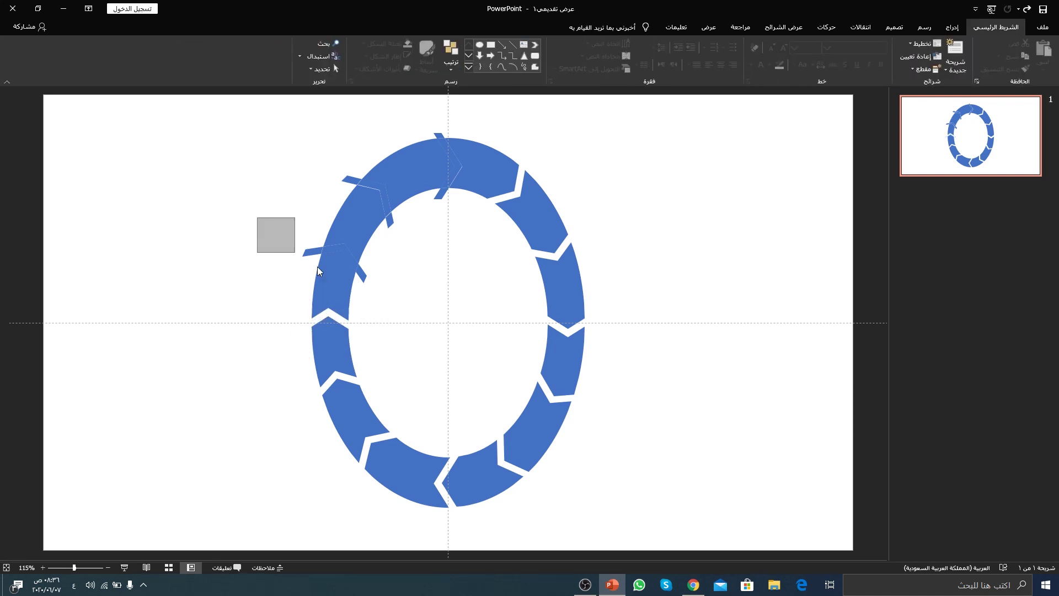
pyautogui.press('Delete')
pyautogui.moveTo(311, 159); pyautogui.dragTo(412, 246)
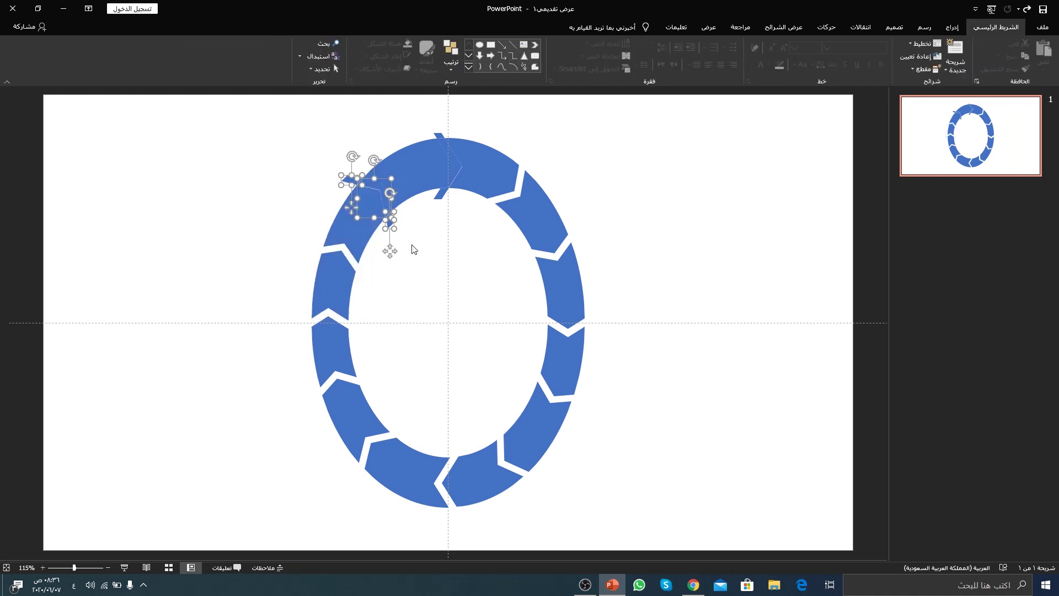
pyautogui.press('Delete')
pyautogui.moveTo(416, 115); pyautogui.dragTo(468, 216)
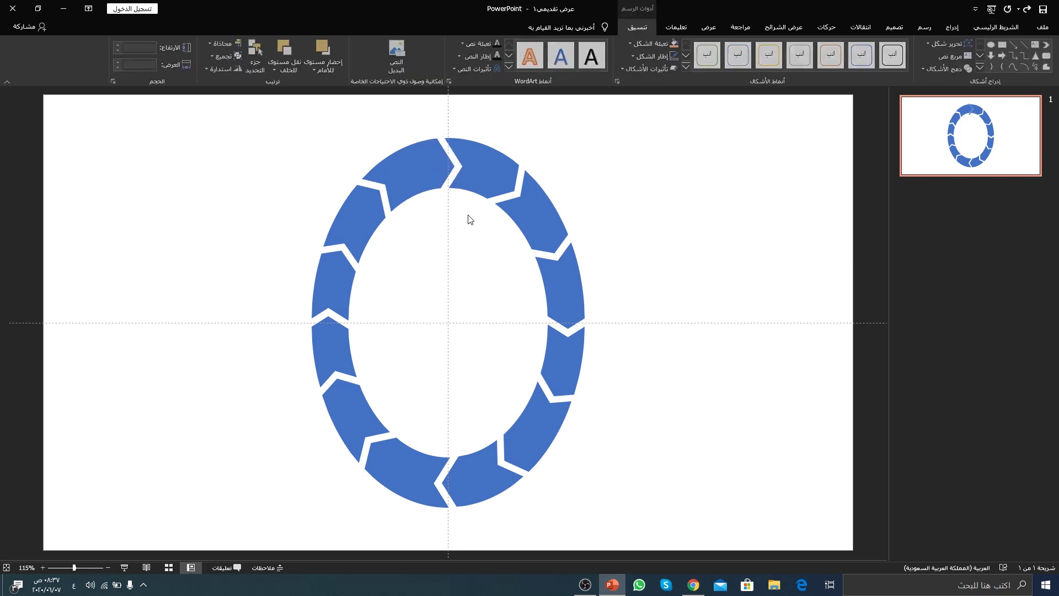
pyautogui.press('Delete')
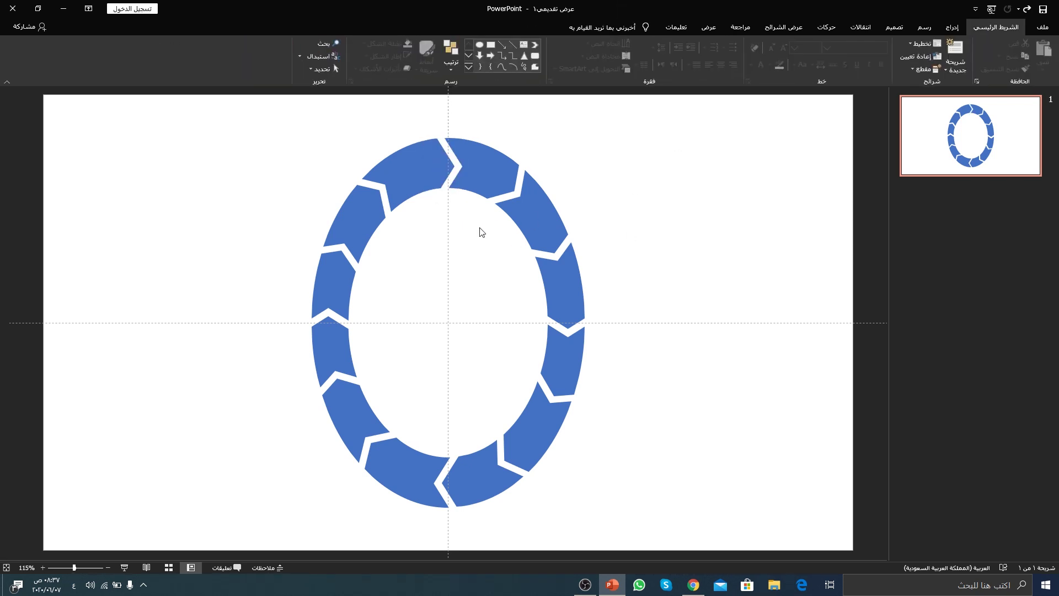
# Step: Fill the top chevron purple from the standard colour palette
pyautogui.doubleClick(485, 169)
pyautogui.click(645, 44)
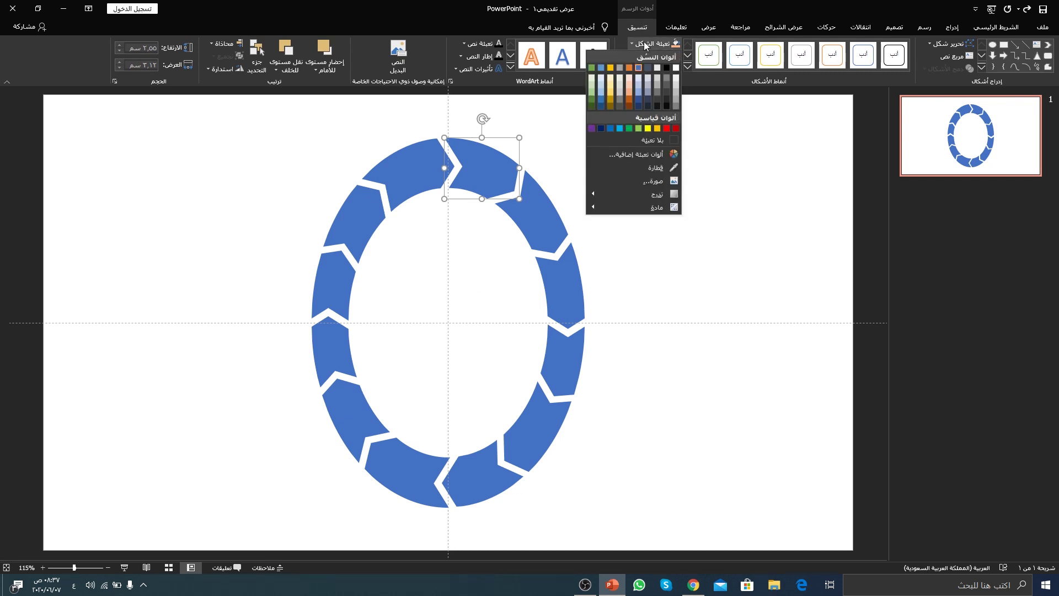
pyautogui.click(646, 151)
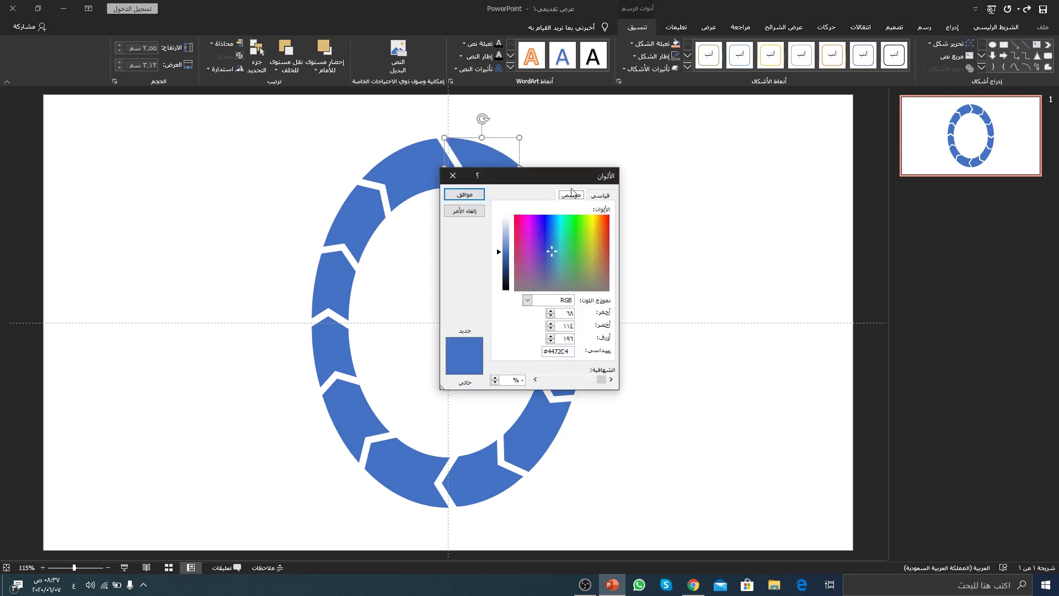
pyautogui.click(600, 195)
pyautogui.moveTo(587, 179); pyautogui.dragTo(716, 144)
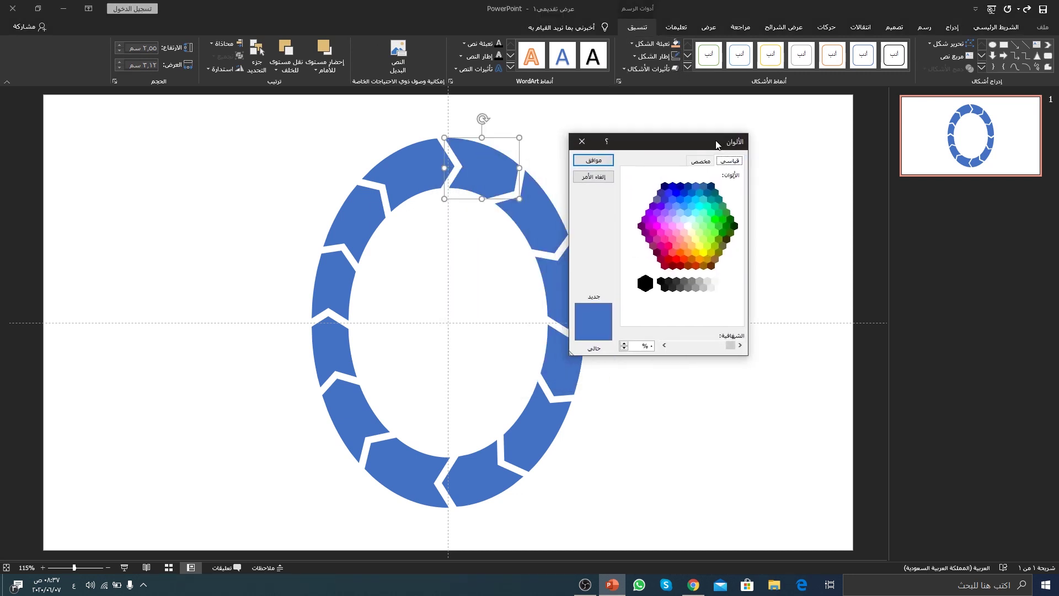
pyautogui.click(641, 229)
pyautogui.click(594, 160)
# Step: Fill the next chevron clockwise salmon pink
pyautogui.click(535, 217)
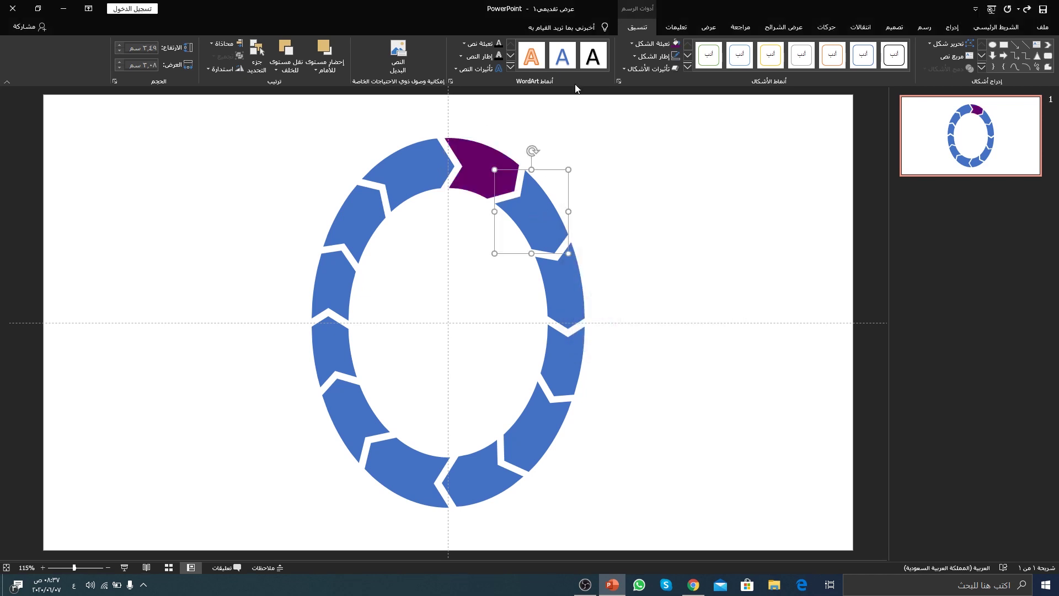
pyautogui.click(656, 47)
pyautogui.click(656, 157)
pyautogui.click(736, 160)
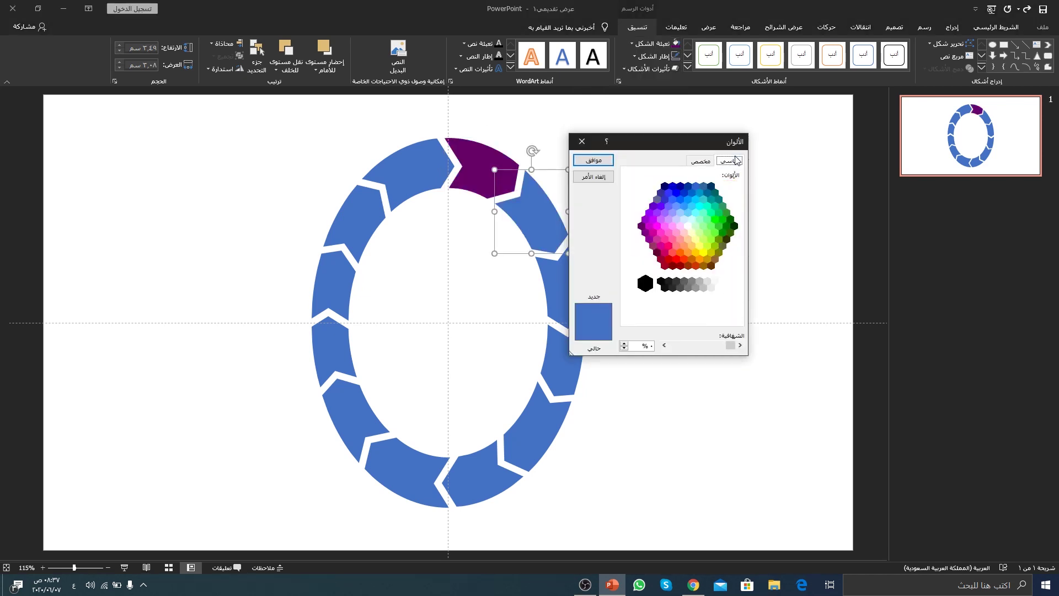
pyautogui.click(677, 250)
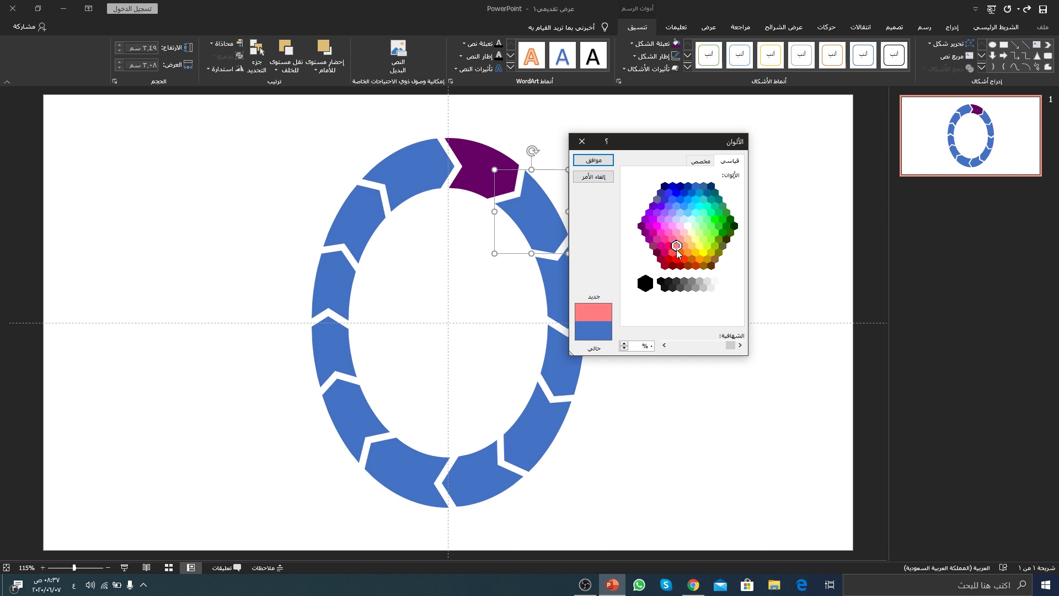
pyautogui.click(594, 160)
# Step: Fill the next two chevrons down the right side yellow and bright blue
pyautogui.click(572, 264)
pyautogui.click(656, 44)
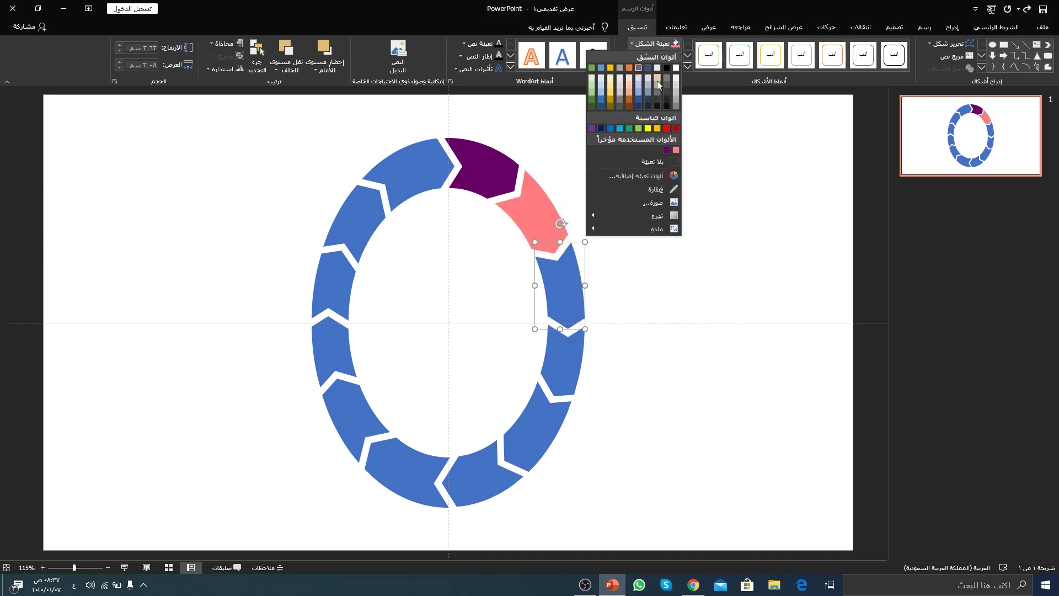
pyautogui.click(647, 126)
pyautogui.click(563, 352)
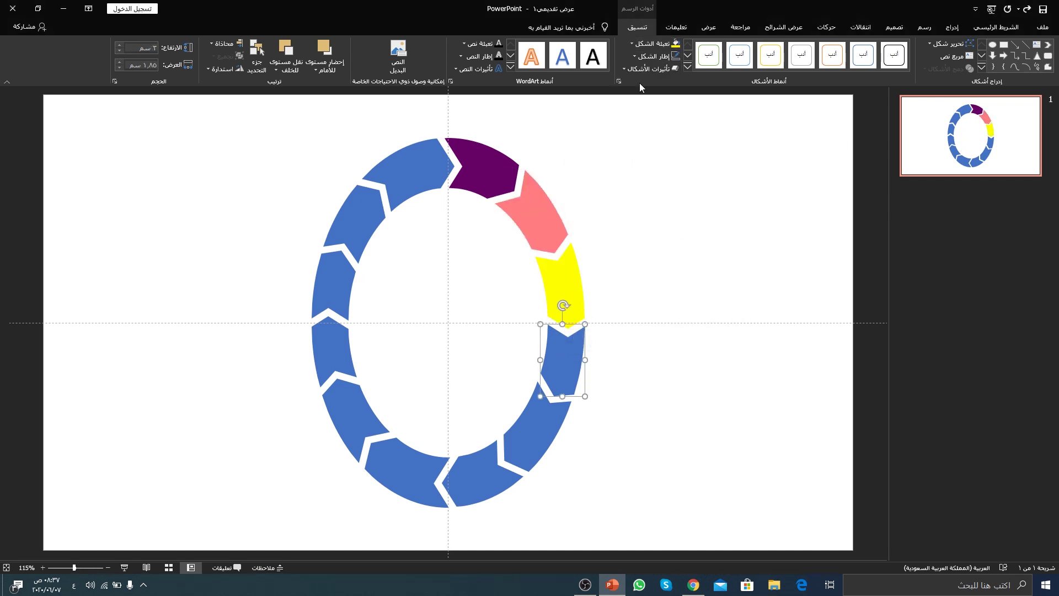
pyautogui.click(655, 44)
pyautogui.click(610, 131)
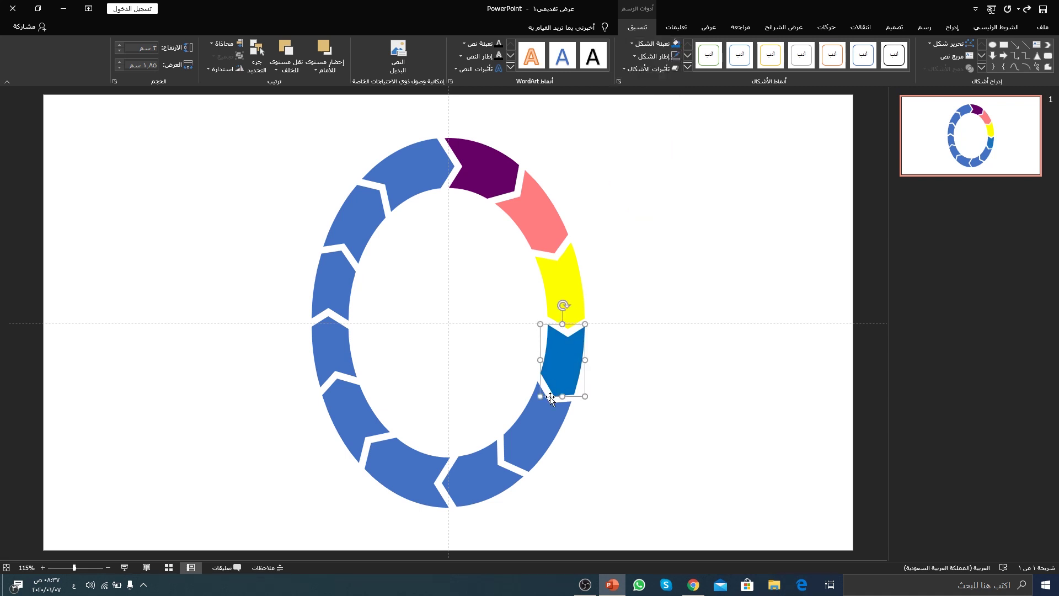
# Step: Fill the next chevron brown and the bottom chevron gold
pyautogui.click(549, 398)
pyautogui.click(655, 45)
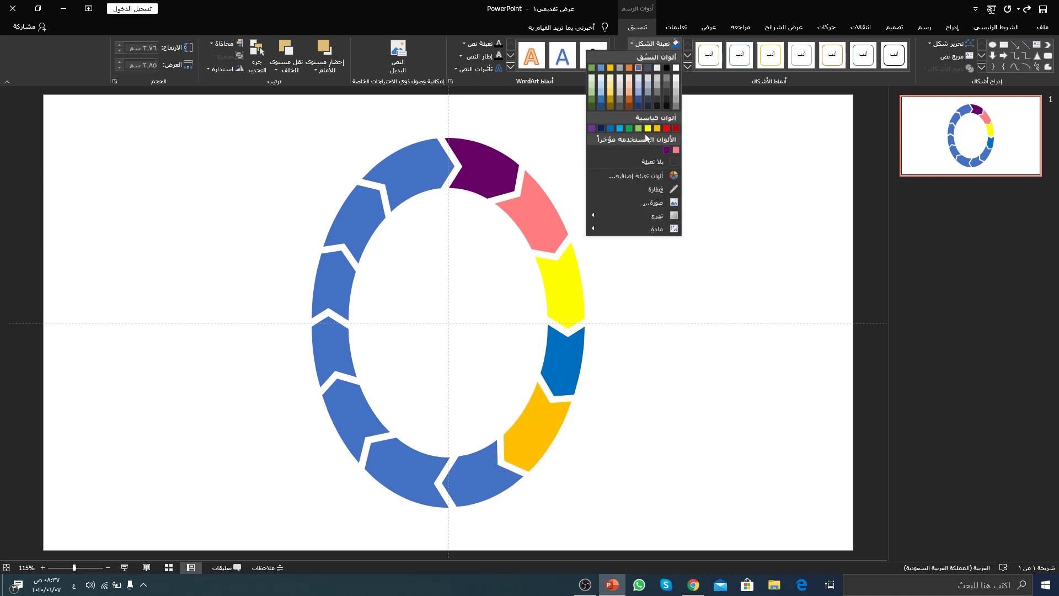
pyautogui.click(629, 105)
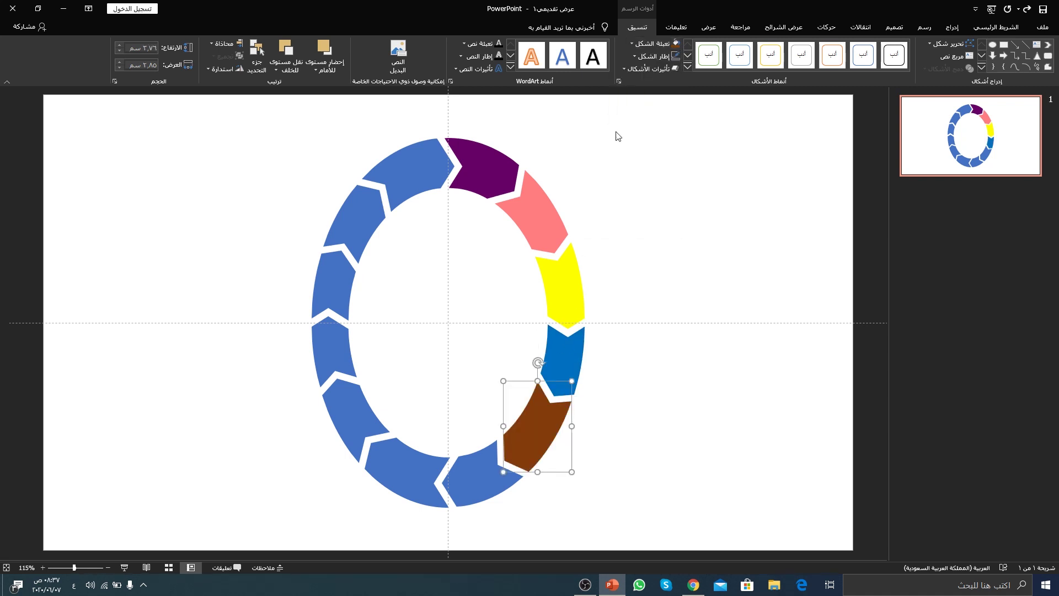
pyautogui.click(488, 458)
pyautogui.click(656, 44)
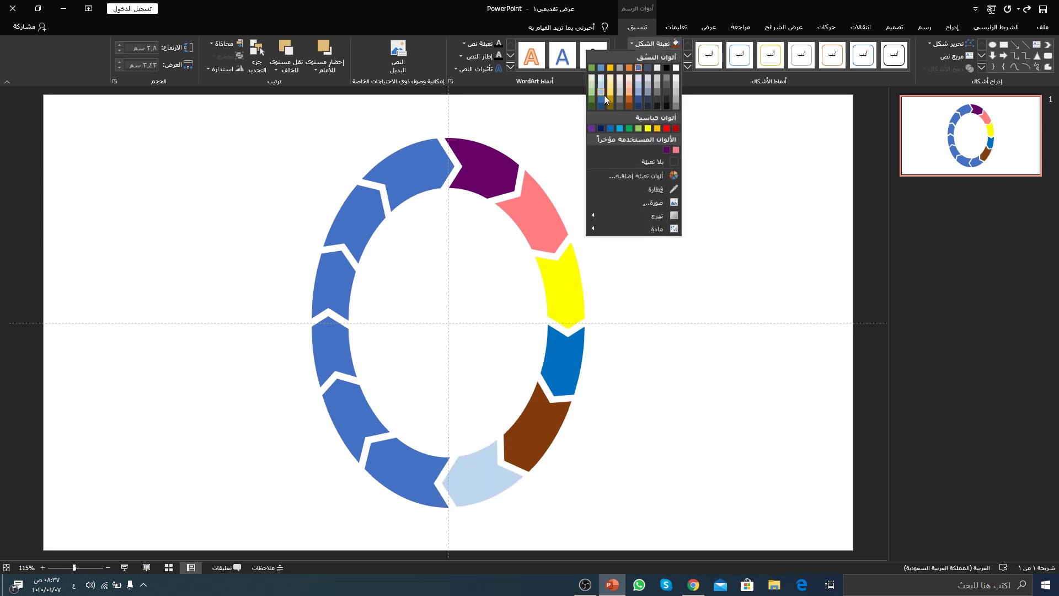
pyautogui.click(609, 97)
# Step: Fill the bottom-left chevron pink and select the next lower-left chevron
pyautogui.click(411, 464)
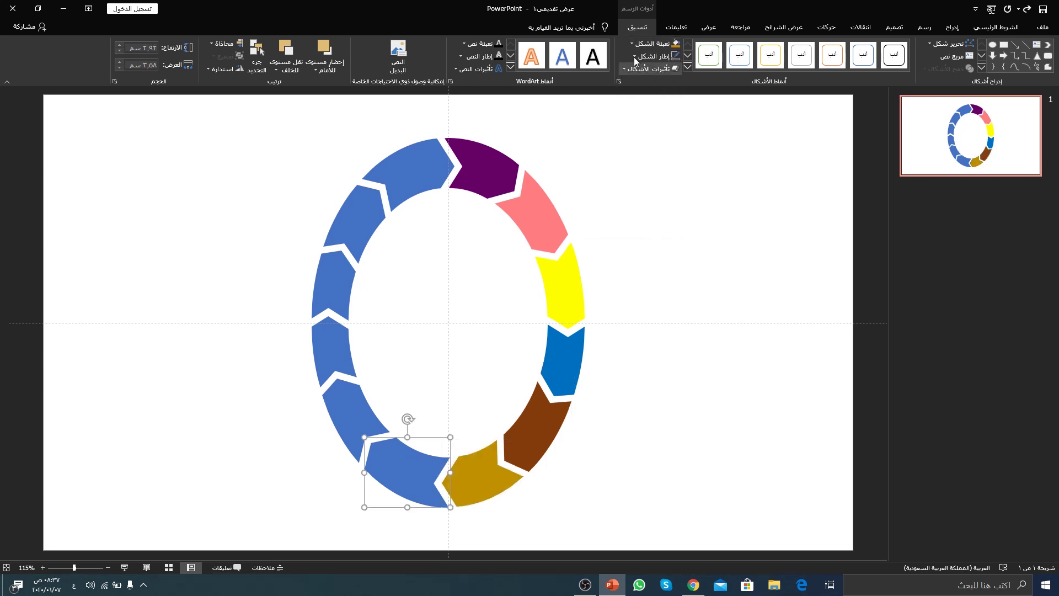
pyautogui.click(656, 45)
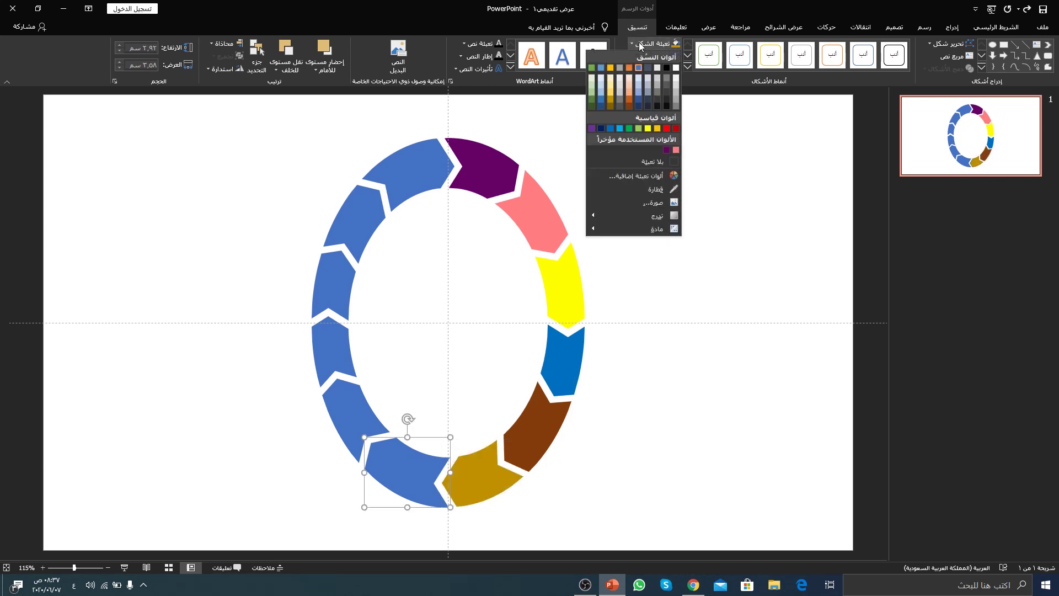
pyautogui.click(640, 175)
pyautogui.click(723, 161)
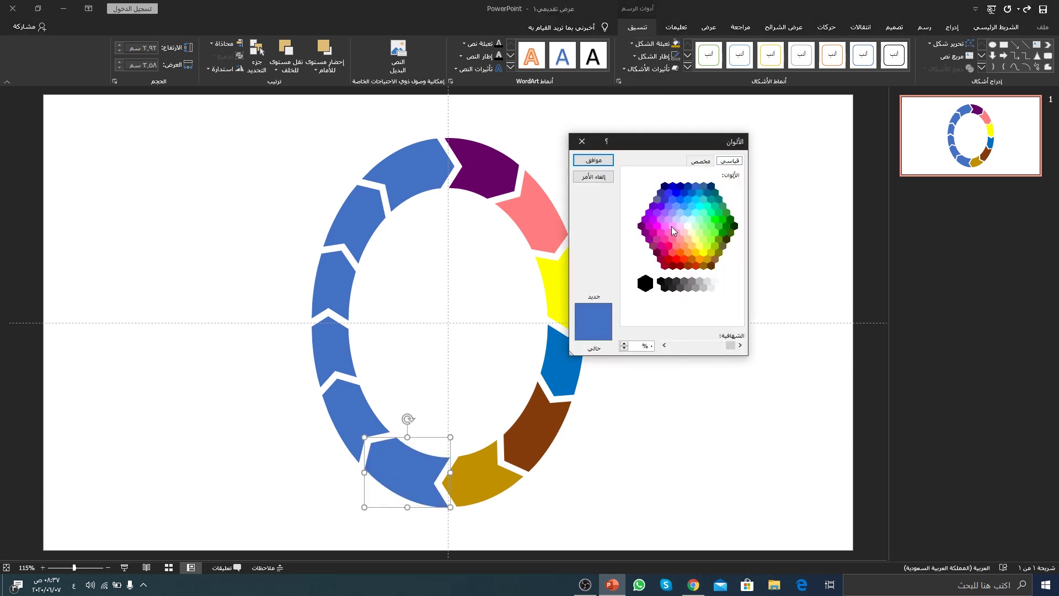
pyautogui.click(672, 239)
pyautogui.click(606, 163)
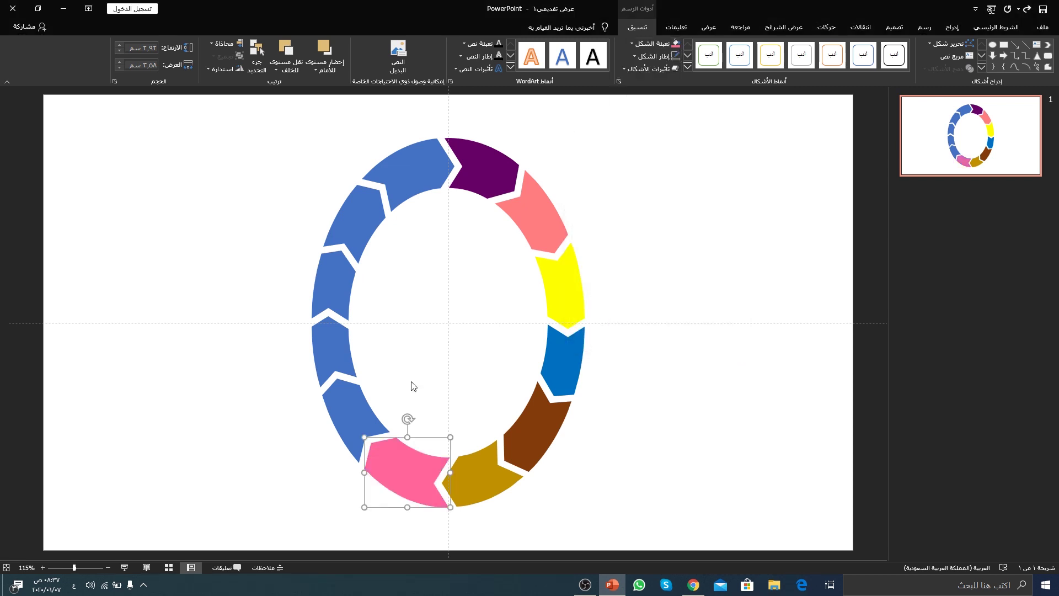
pyautogui.click(356, 405)
# Step: Fill the lower-left chevron mint green from the standard palette
pyautogui.click(654, 46)
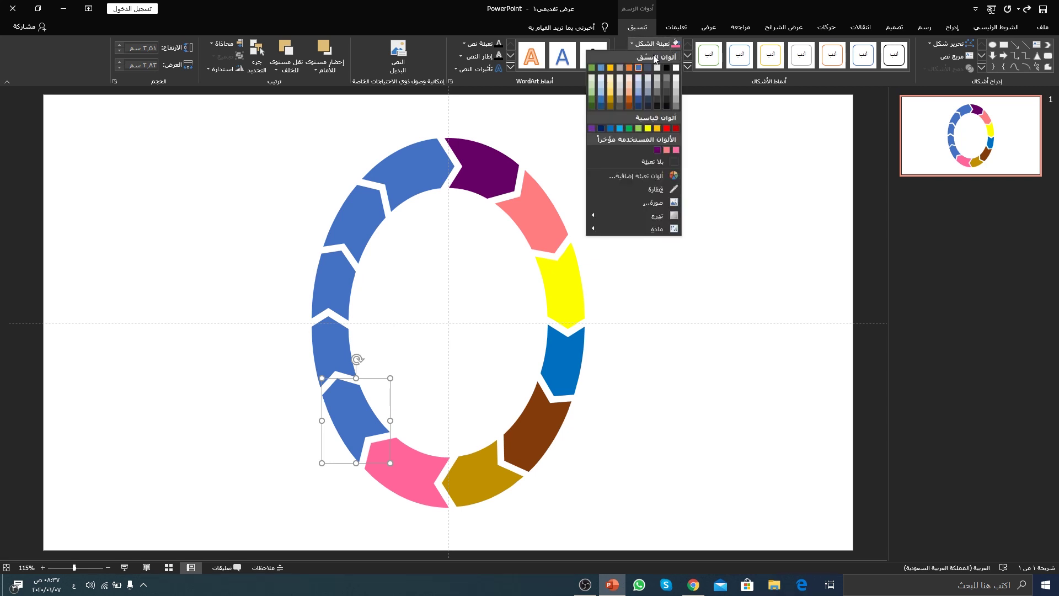
pyautogui.click(649, 175)
pyautogui.click(730, 161)
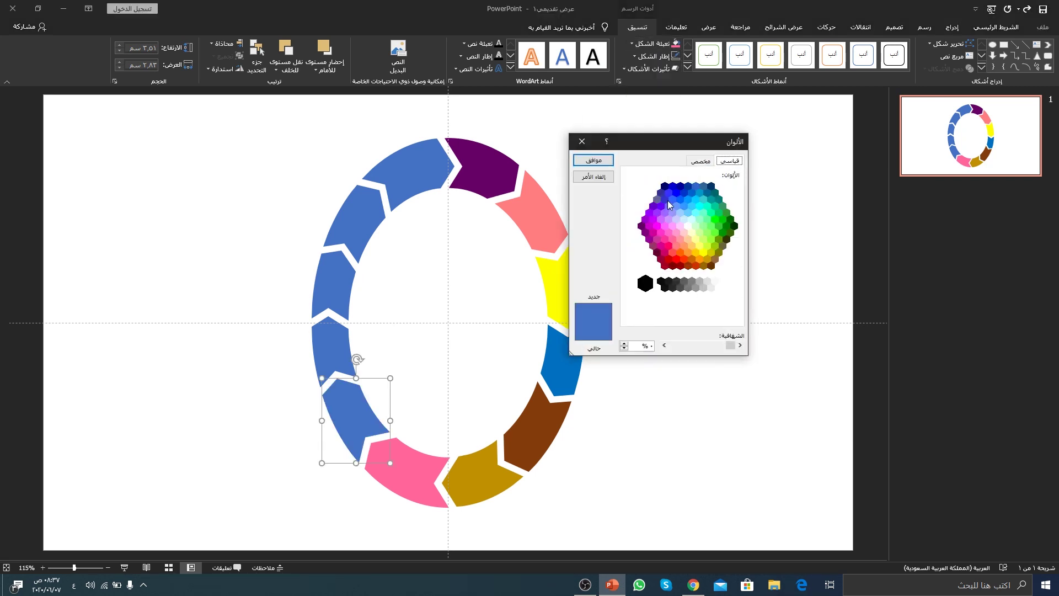
pyautogui.click(711, 218)
pyautogui.click(593, 160)
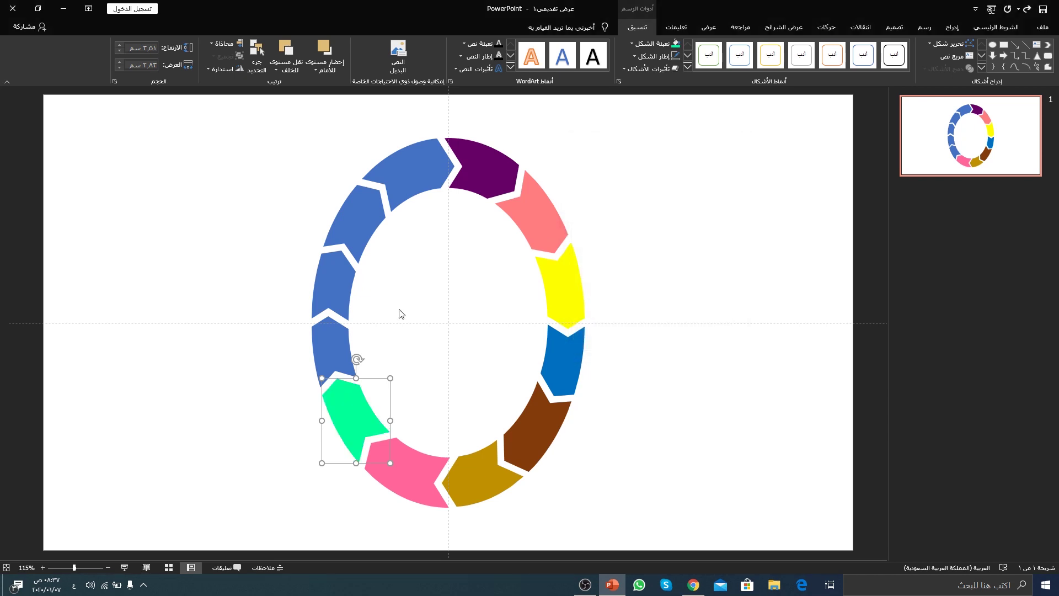
# Step: Give the next chevron up the left side a brighter blue fill
pyautogui.click(333, 341)
pyautogui.click(659, 45)
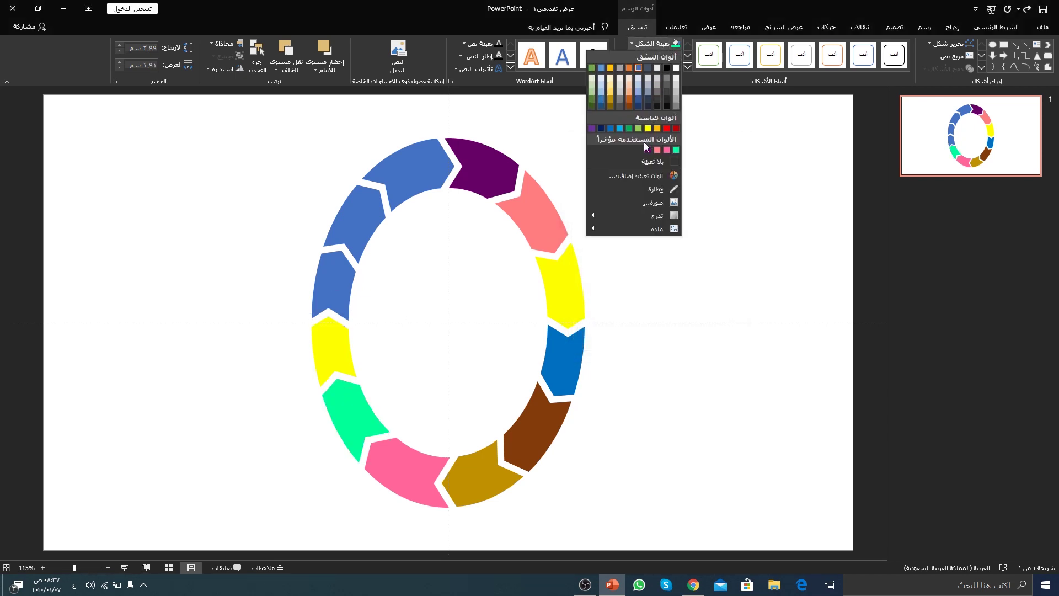
pyautogui.click(643, 171)
pyautogui.click(729, 160)
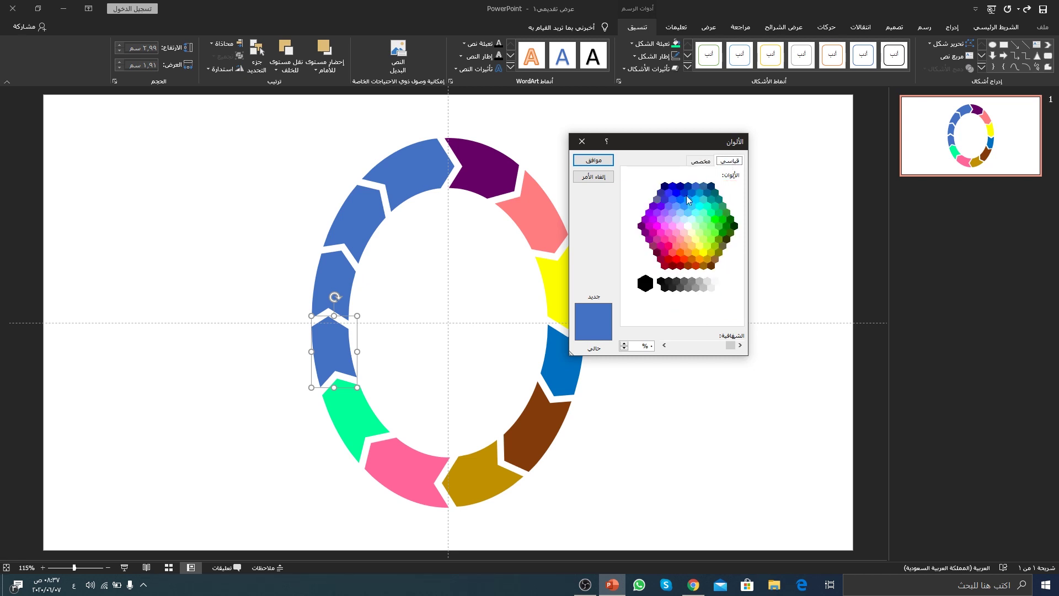
pyautogui.click(613, 161)
# Step: Fill the chevron above it violet
pyautogui.click(336, 265)
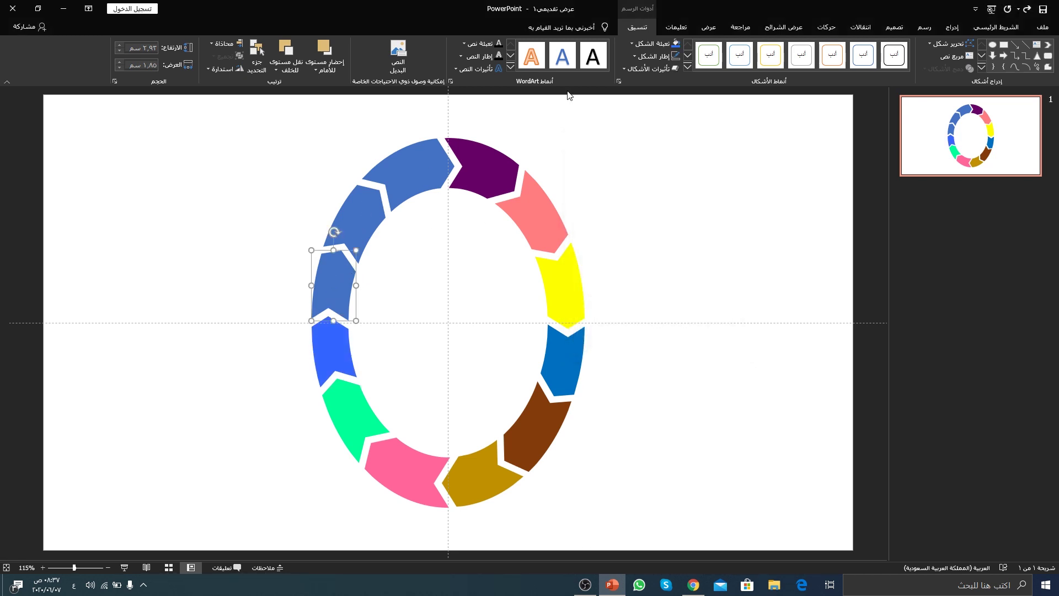
pyautogui.click(652, 42)
pyautogui.click(638, 179)
pyautogui.click(727, 161)
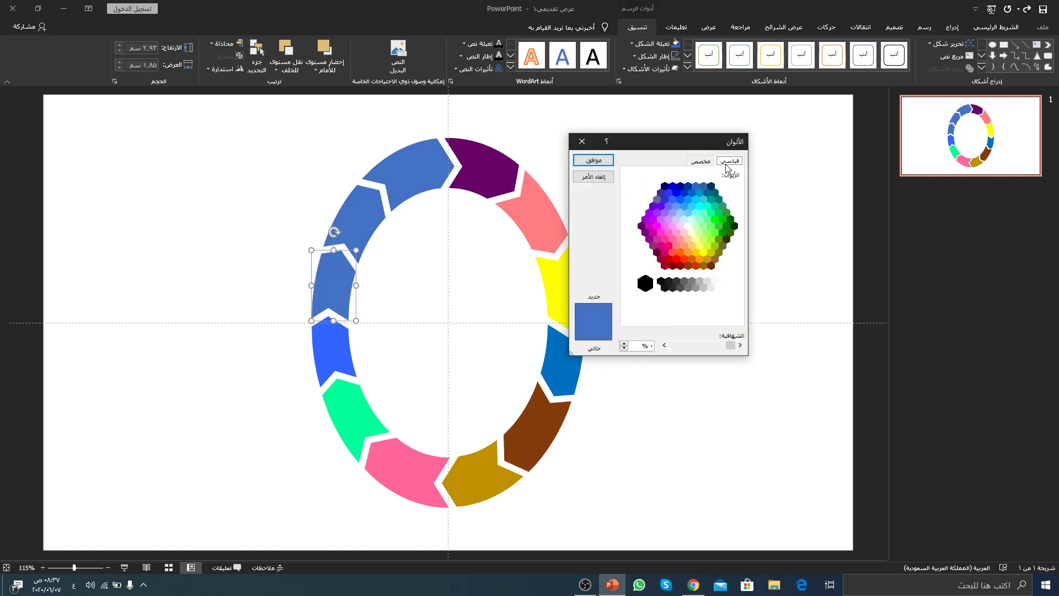
pyautogui.click(657, 216)
pyautogui.click(594, 160)
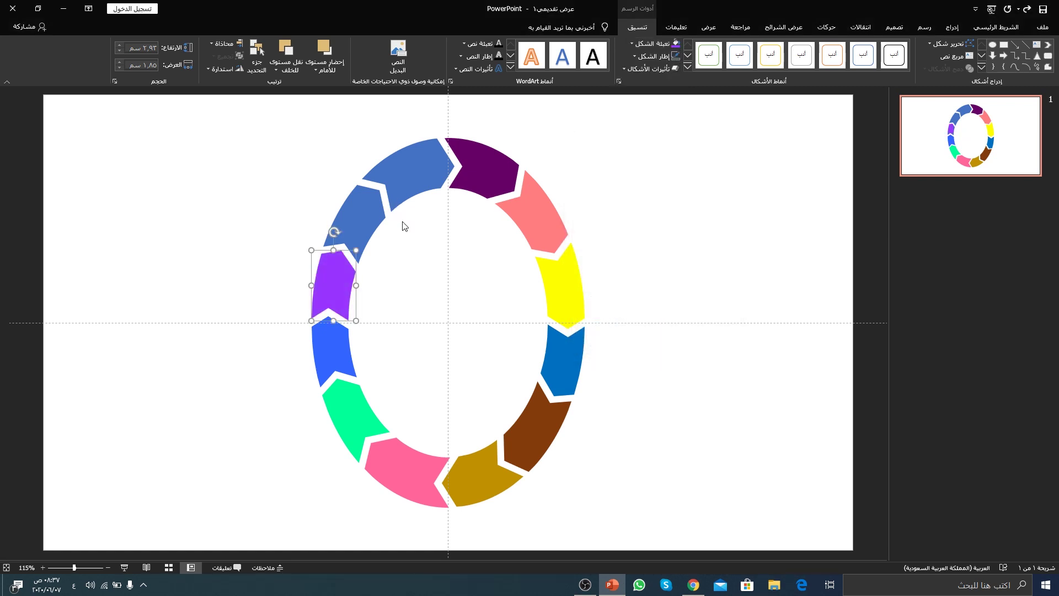
# Step: Fill the upper-left chevron brown
pyautogui.click(387, 204)
pyautogui.click(653, 43)
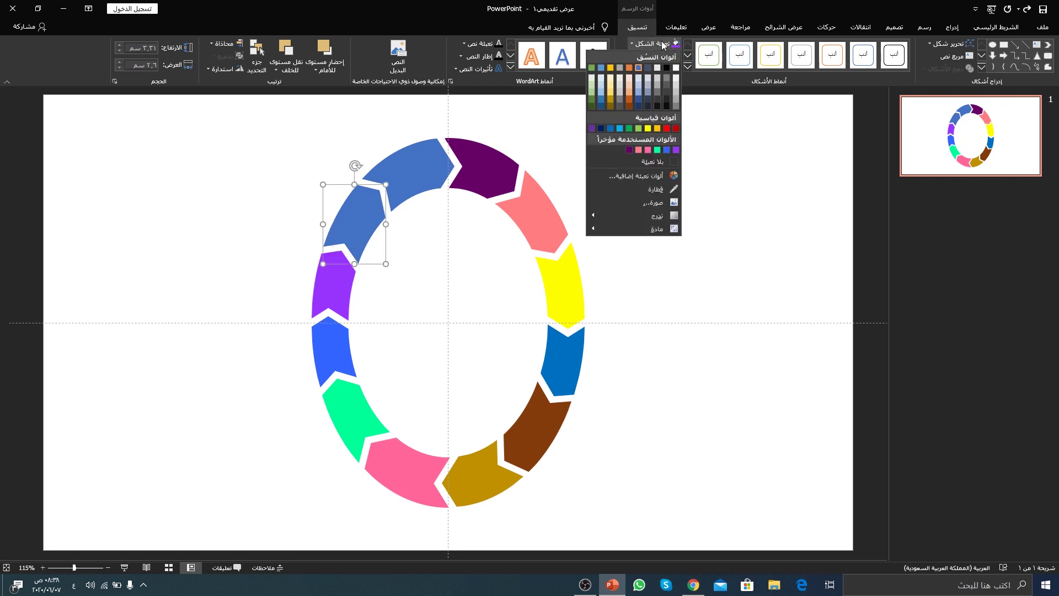
pyautogui.click(634, 176)
pyautogui.click(730, 161)
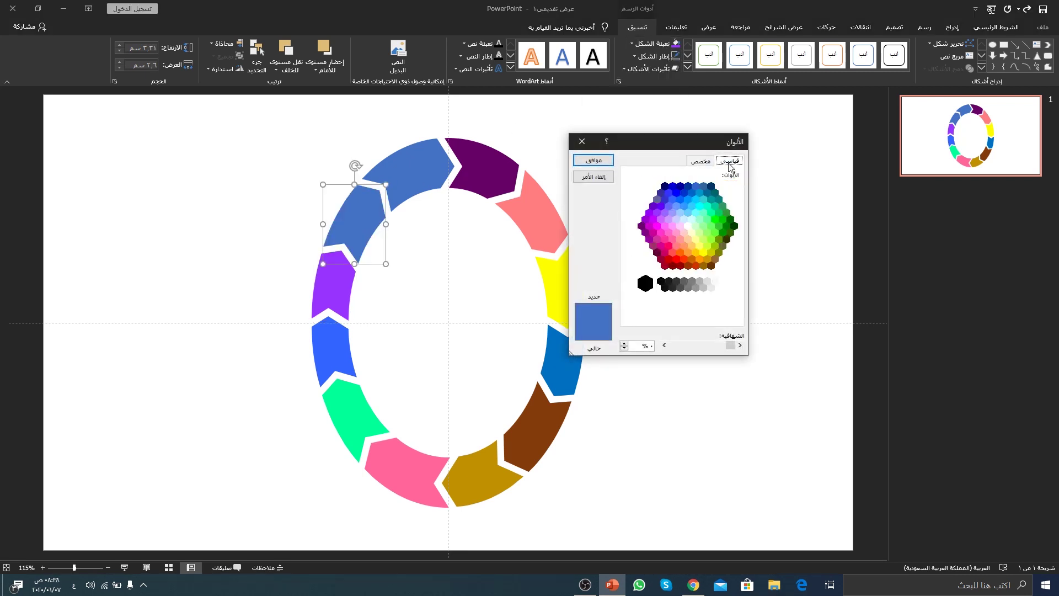
pyautogui.click(703, 257)
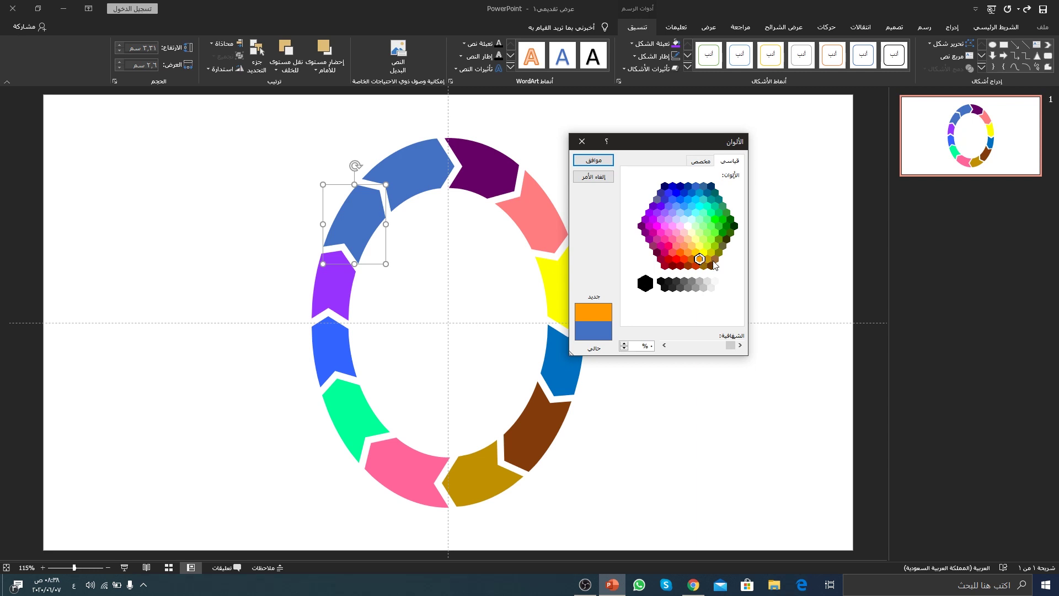
pyautogui.click(712, 259)
pyautogui.click(596, 163)
# Step: Fill the top-left chevron dark charcoal and deselect it
pyautogui.click(419, 166)
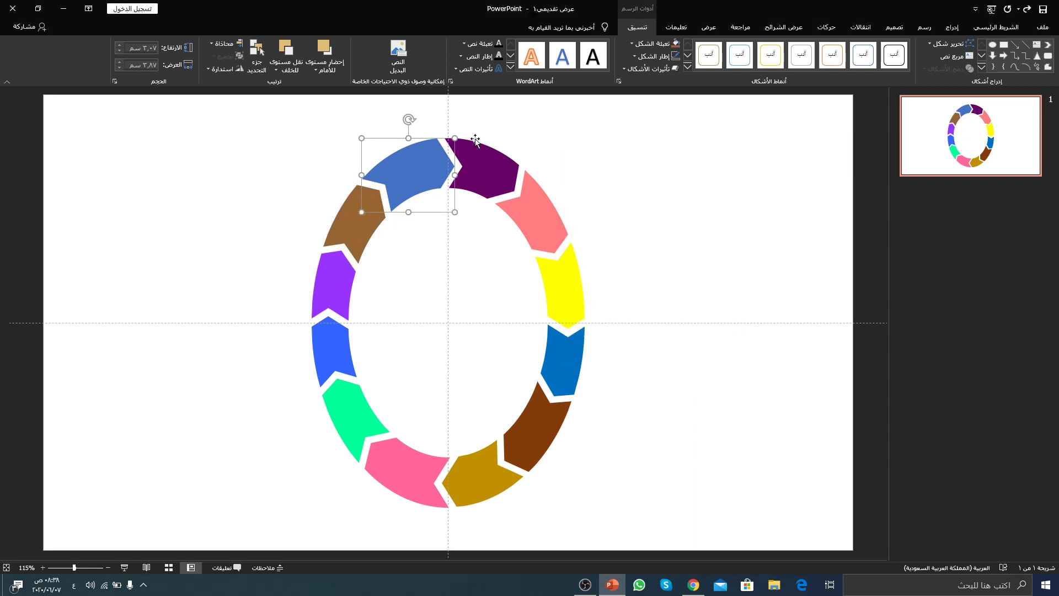
pyautogui.click(675, 43)
pyautogui.click(654, 43)
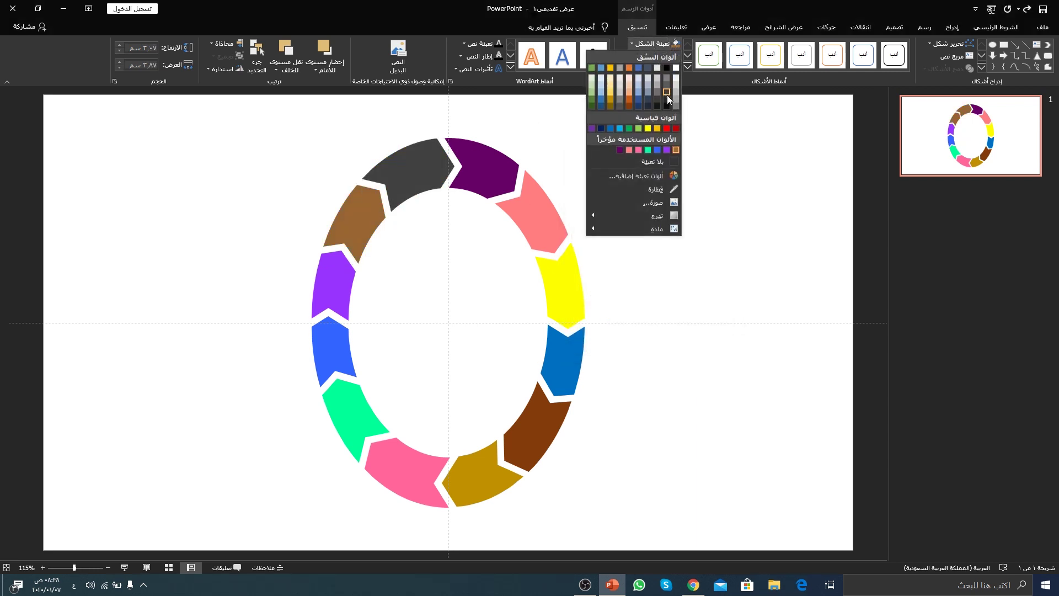
pyautogui.click(668, 105)
pyautogui.click(619, 154)
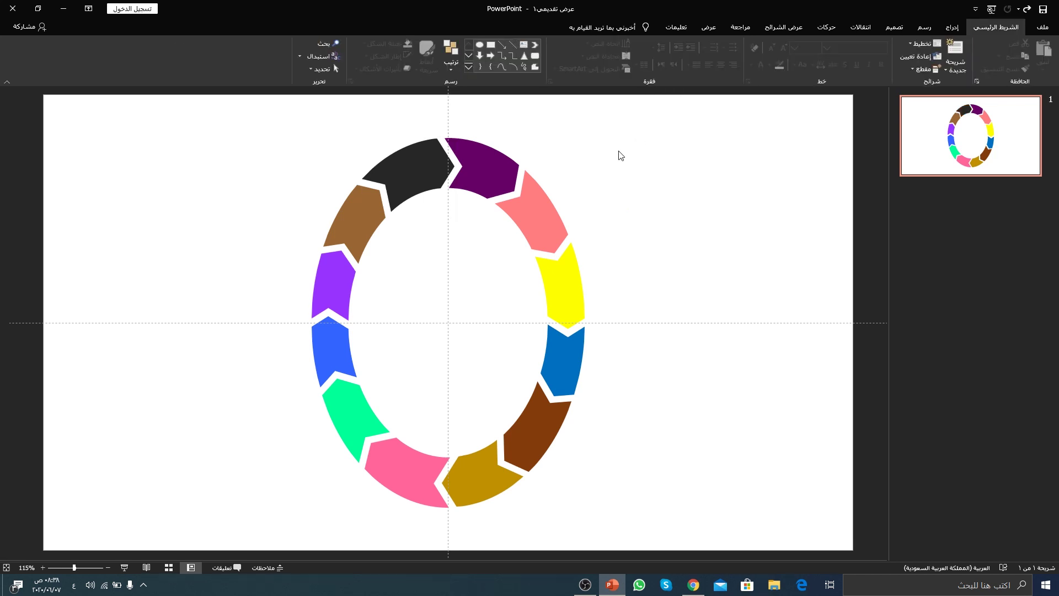
# Step: Box-select every chevron, group them with Ctrl+G, and shift the ring right of centre
pyautogui.moveTo(172, 130); pyautogui.dragTo(685, 522)
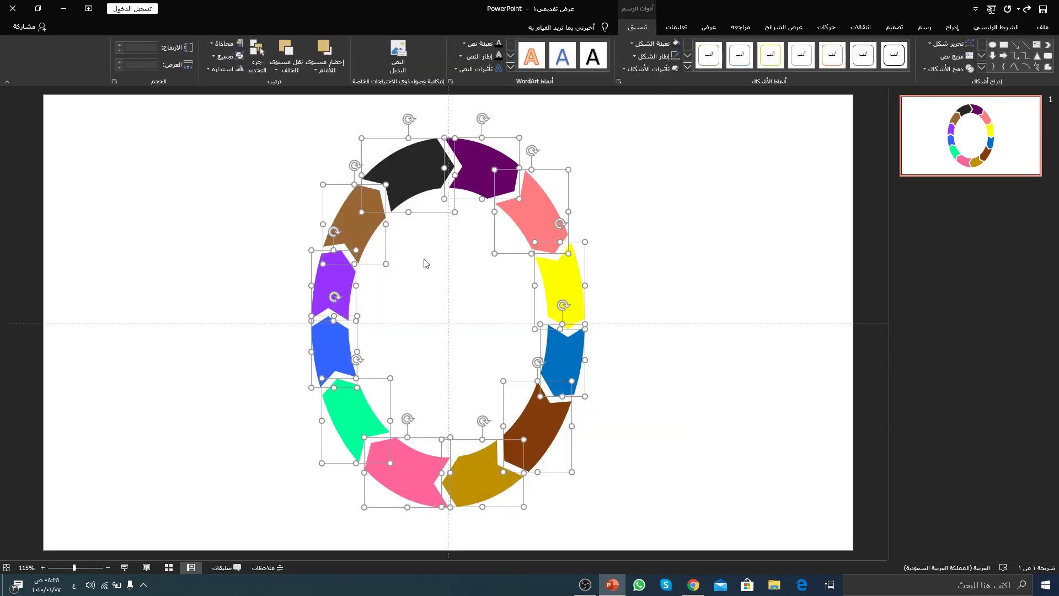
pyautogui.click(609, 171)
pyautogui.click(562, 208)
pyautogui.click(561, 349)
pyautogui.click(538, 417)
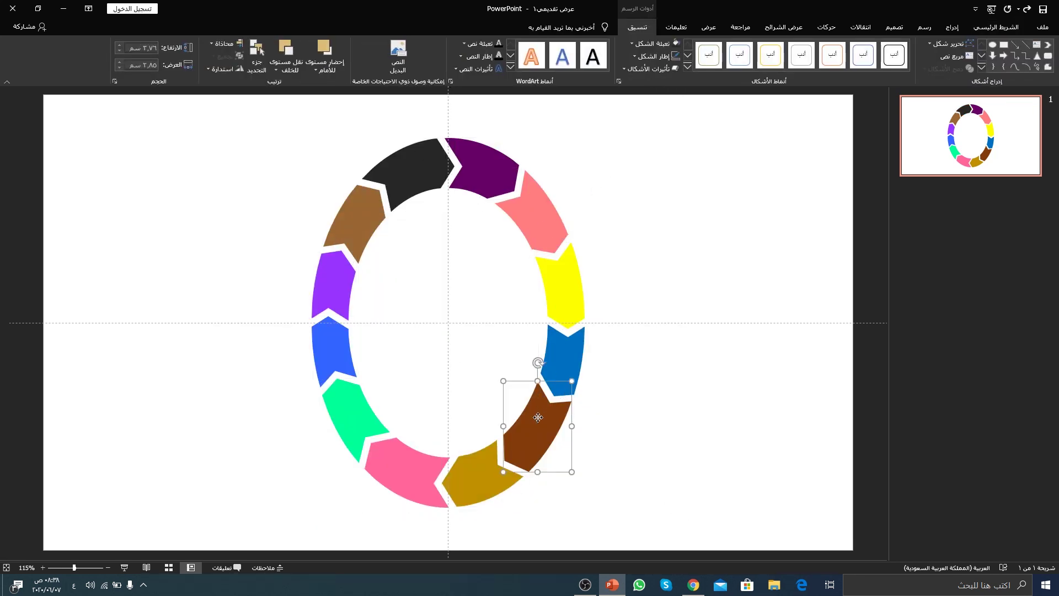
pyautogui.click(630, 223)
pyautogui.moveTo(238, 123); pyautogui.dragTo(660, 526)
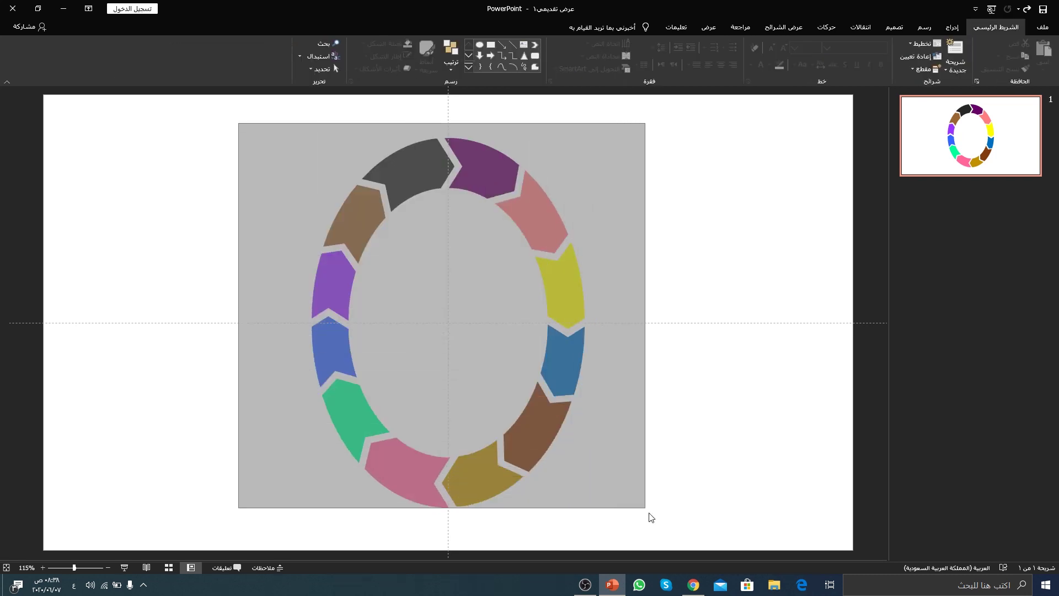
pyautogui.hotkey('ctrl', 'g')
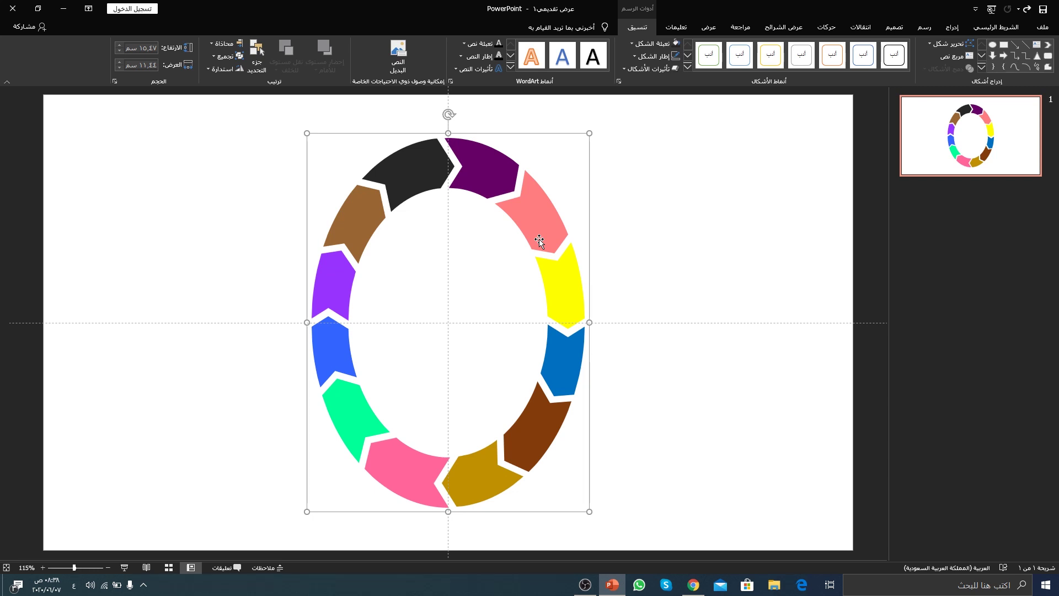
pyautogui.moveTo(514, 215); pyautogui.dragTo(642, 207)
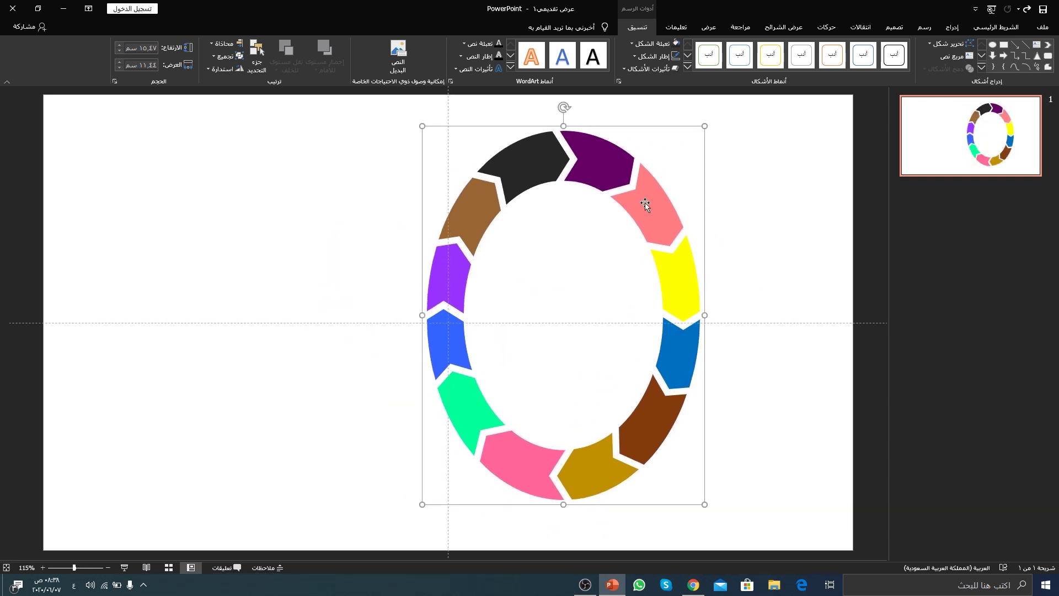
pyautogui.rightClick(645, 203)
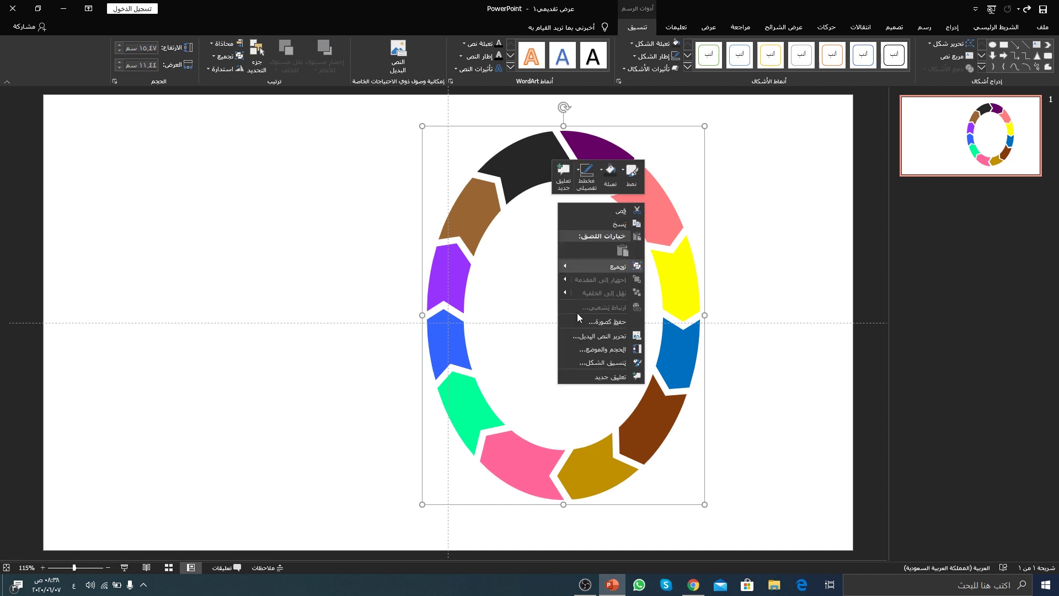
# Step: Apply a perspective 3-D rotation preset to the grouped ring
pyautogui.click(586, 369)
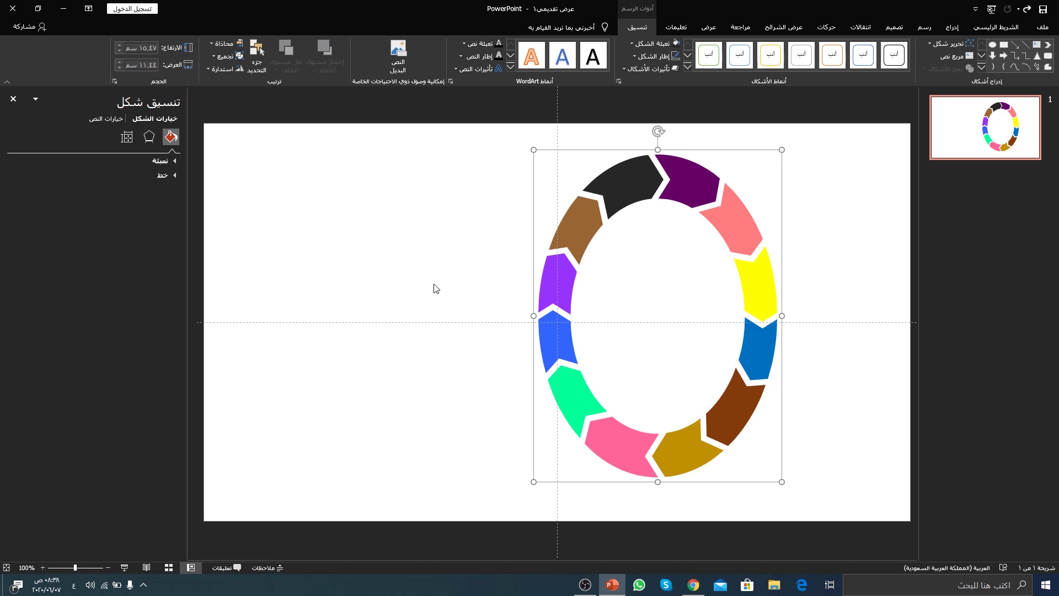
pyautogui.click(150, 138)
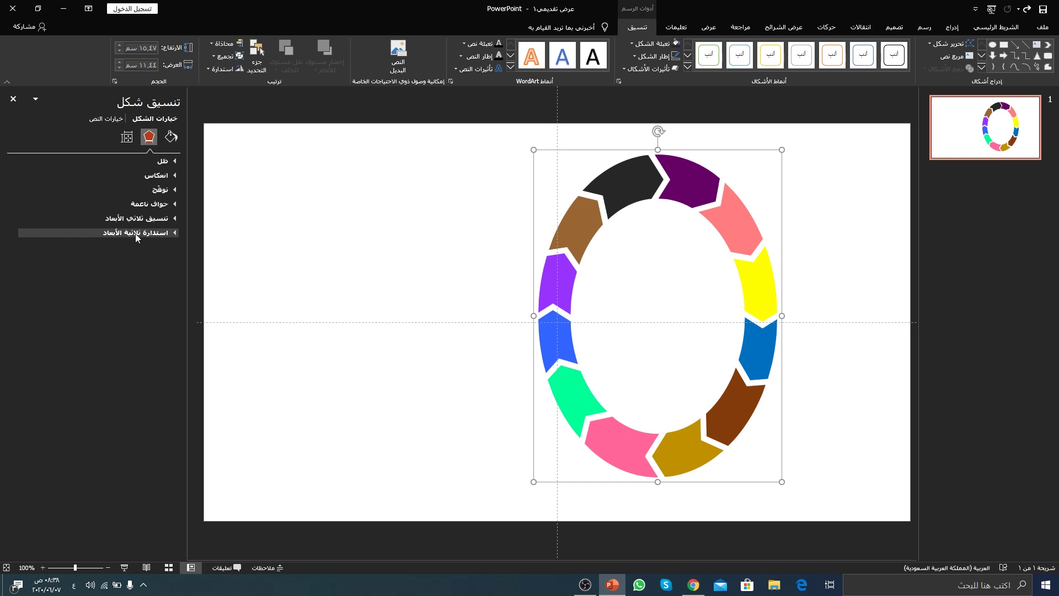
pyautogui.click(149, 233)
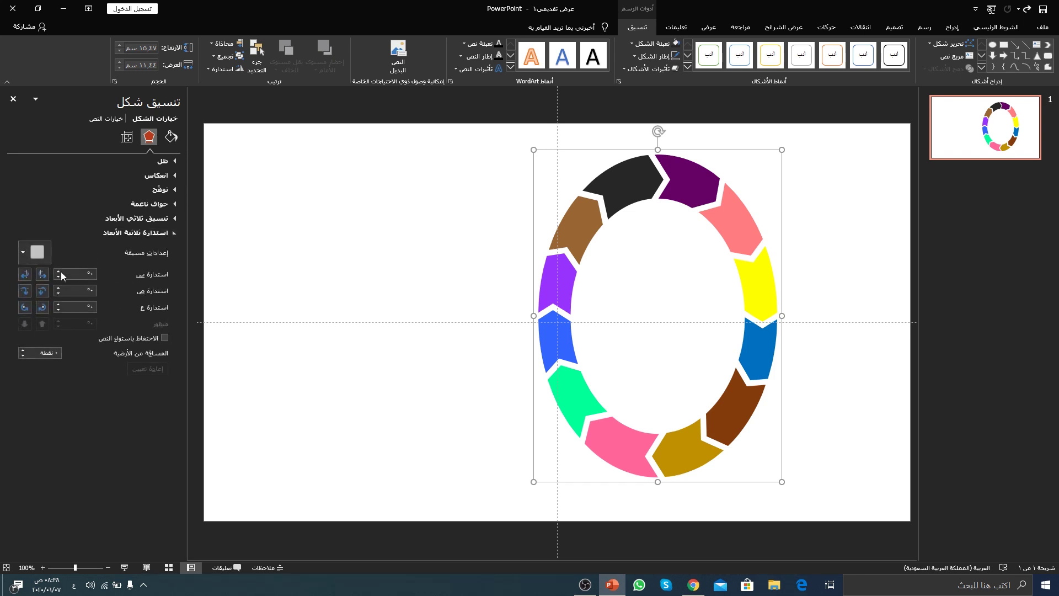
pyautogui.click(37, 252)
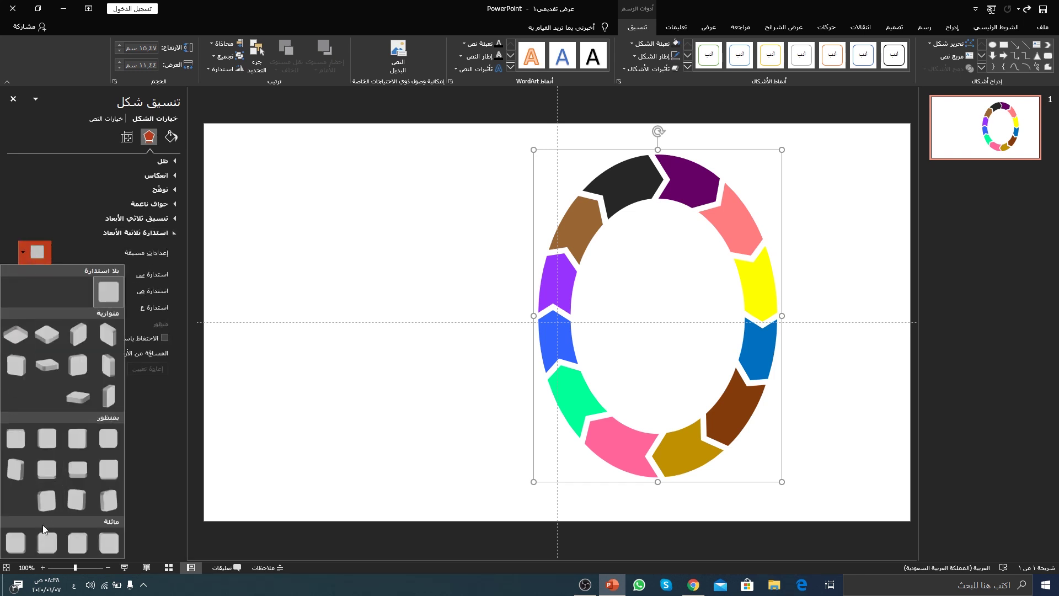
pyautogui.click(103, 498)
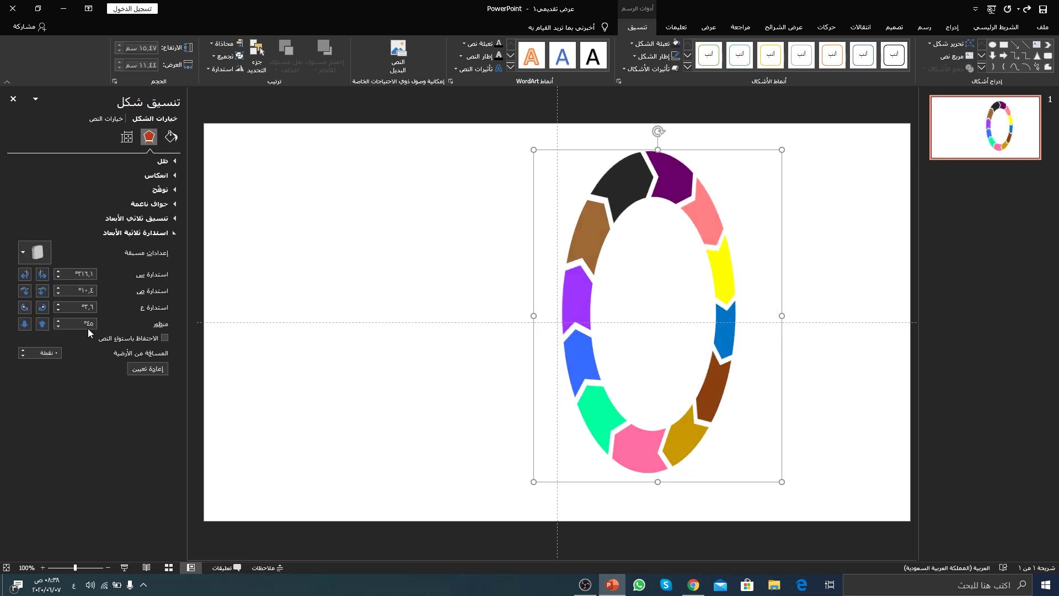
# Step: Increase the ring's Z rotation and raise its perspective to 120°
pyautogui.click(23, 307)
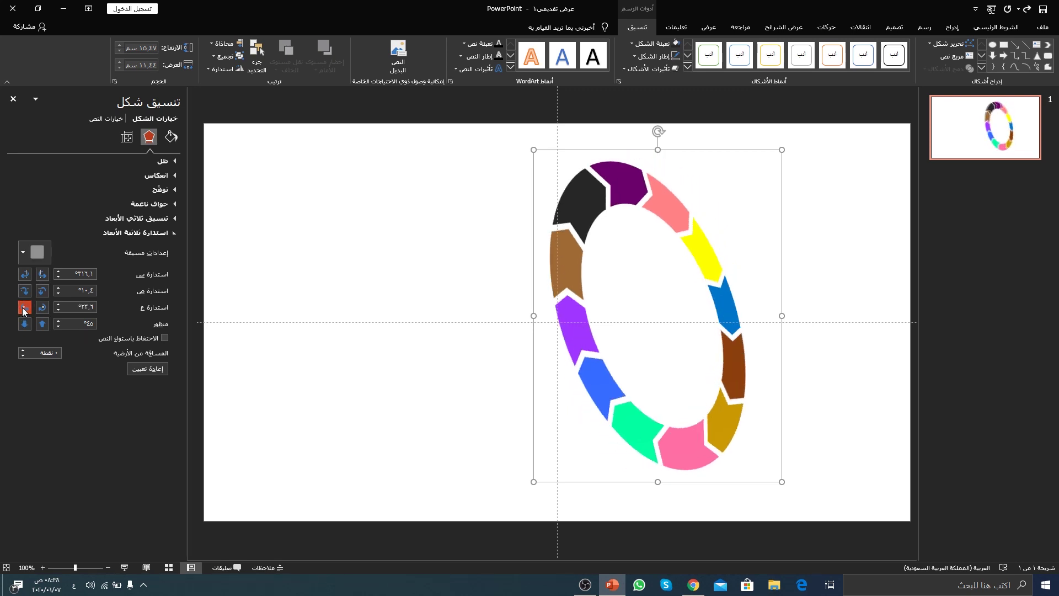
pyautogui.click(23, 308)
pyautogui.click(23, 307)
pyautogui.click(24, 324)
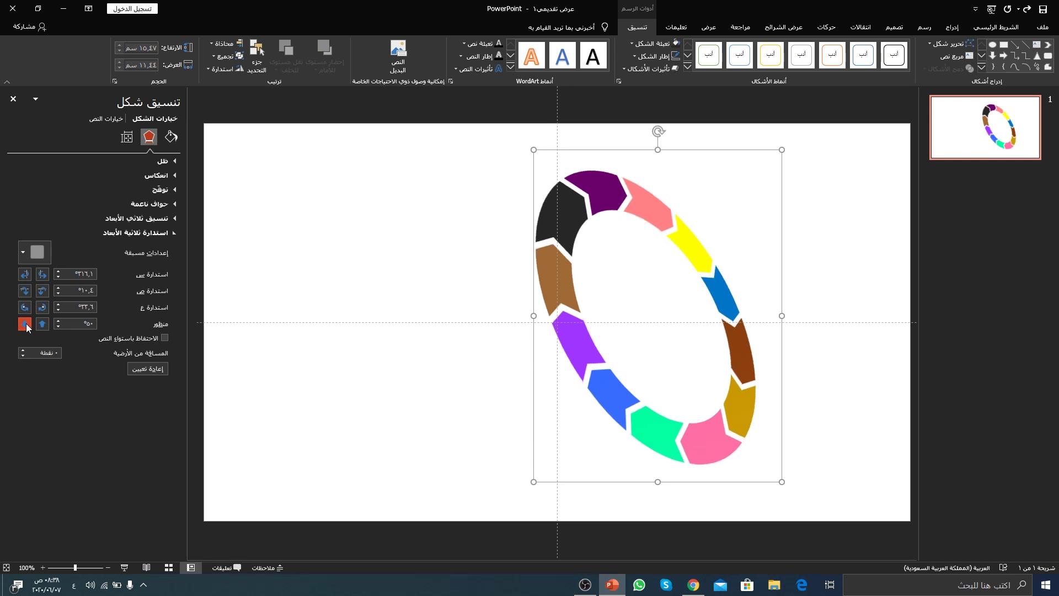
pyautogui.click(25, 324)
pyautogui.click(25, 324)
pyautogui.click(25, 324)
pyautogui.click(24, 324)
pyautogui.click(25, 324)
pyautogui.click(25, 324)
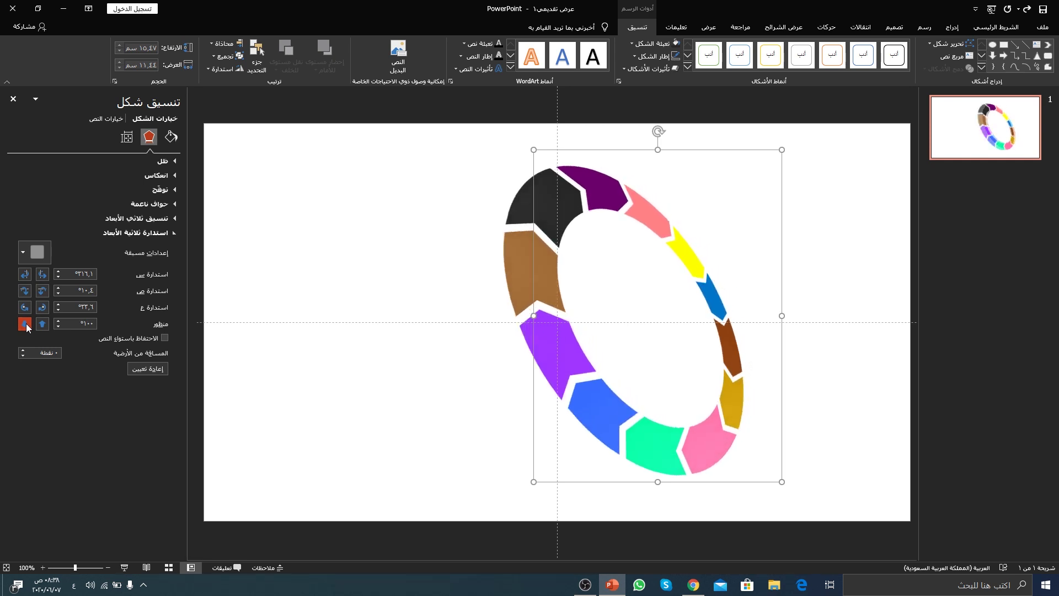
pyautogui.click(25, 324)
pyautogui.click(25, 323)
pyautogui.click(25, 324)
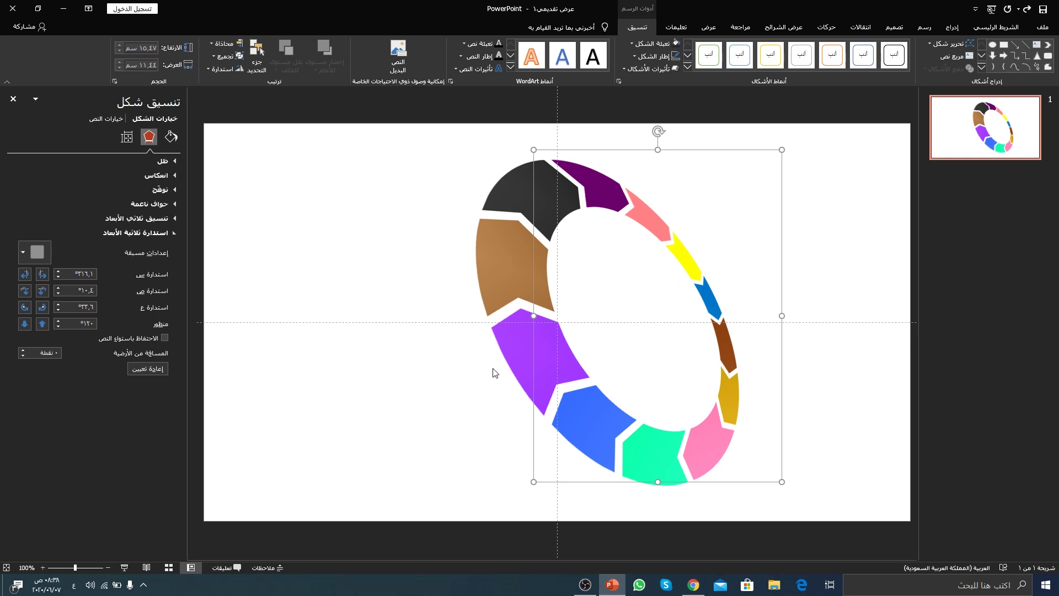
# Step: Fine-tune the rotation to Z 47.5°, perspective 115° and Y 0.3°
pyautogui.click(25, 307)
pyautogui.click(25, 306)
pyautogui.click(25, 307)
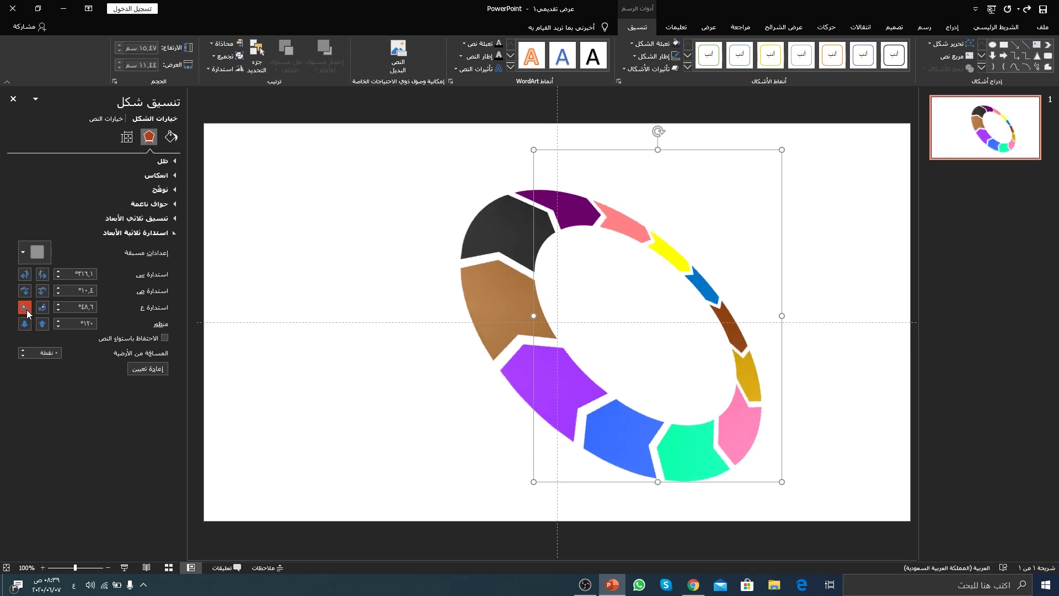
pyautogui.click(25, 307)
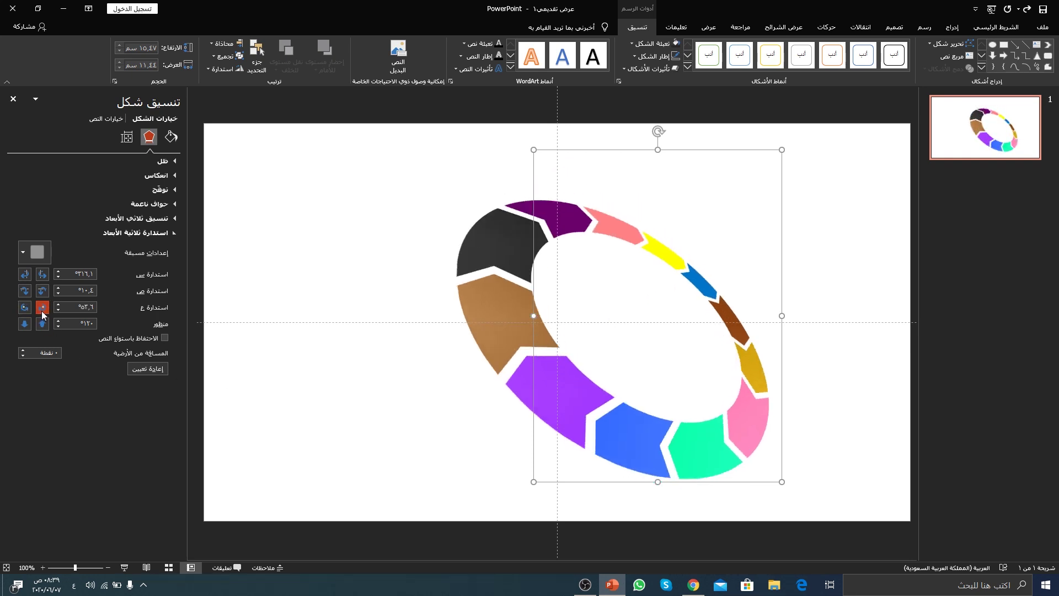
pyautogui.click(42, 307)
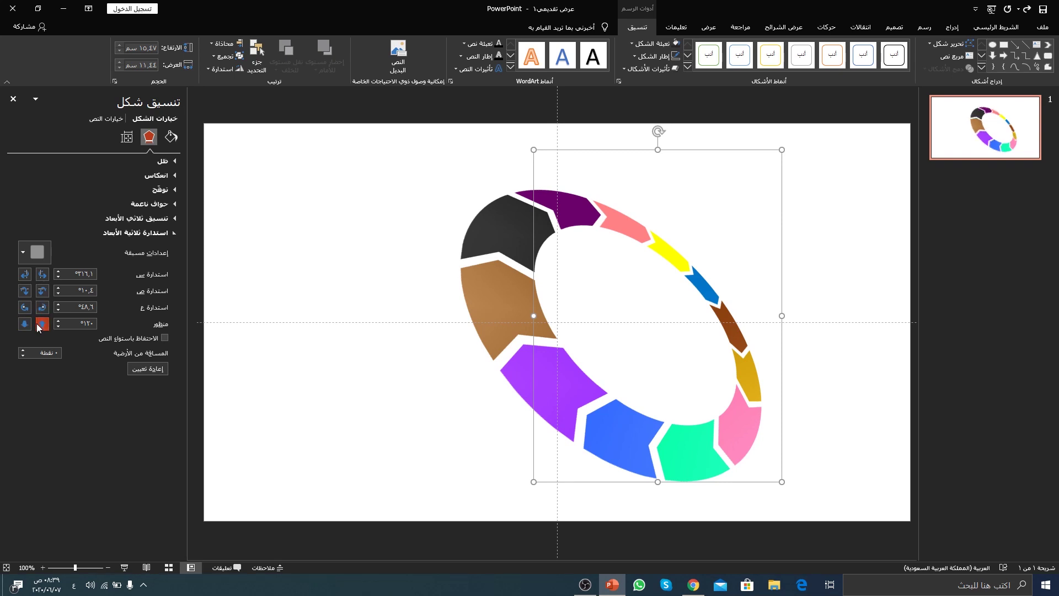
pyautogui.click(36, 323)
pyautogui.click(37, 324)
pyautogui.click(25, 323)
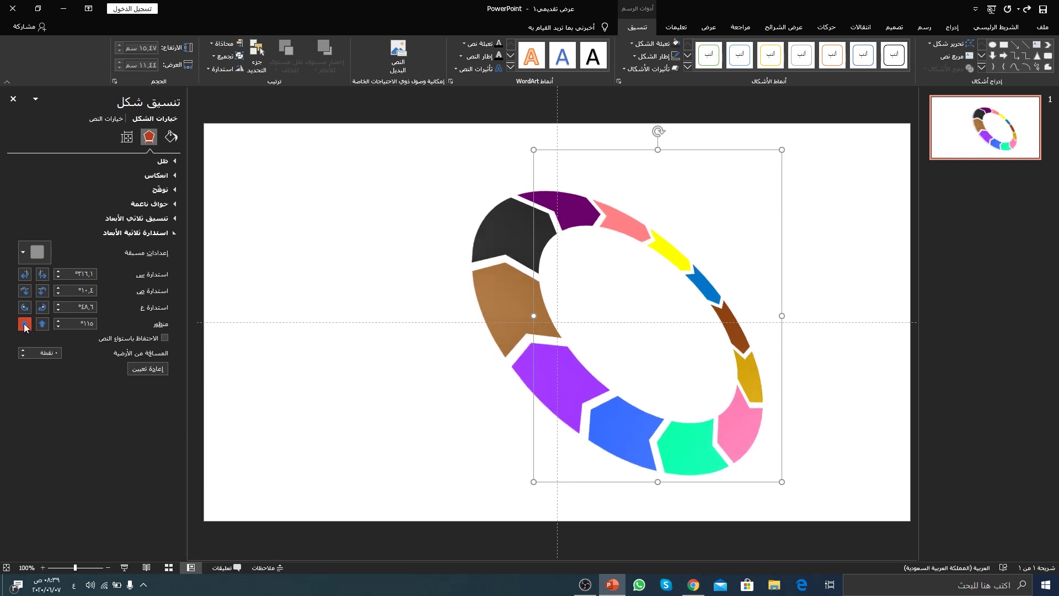
pyautogui.click(25, 291)
pyautogui.click(25, 291)
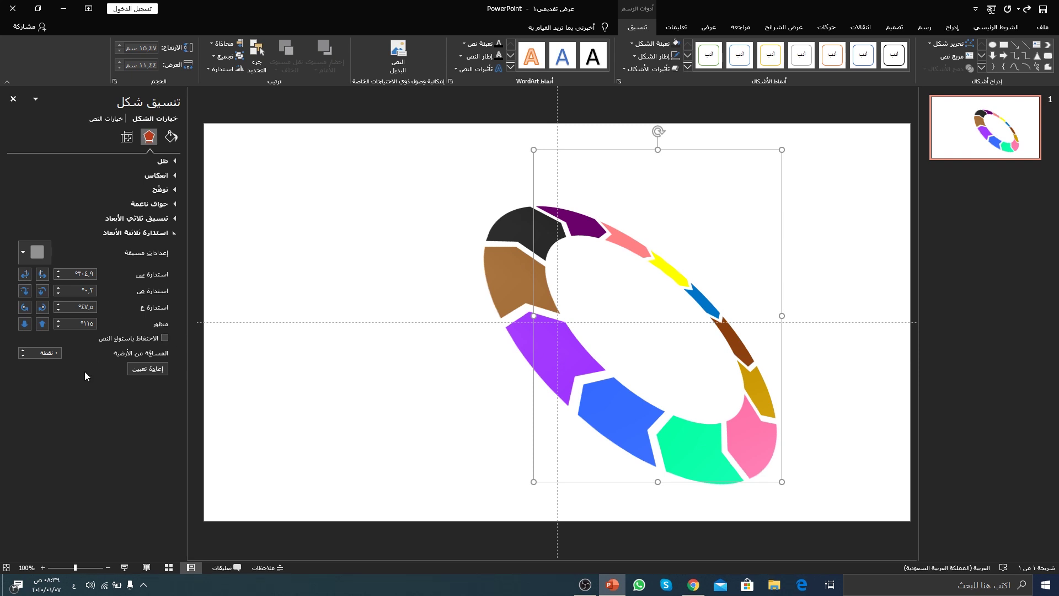
# Step: Add a top bevel to the ring and shrink it to 3 pt wide, 3.5 pt high
pyautogui.click(137, 219)
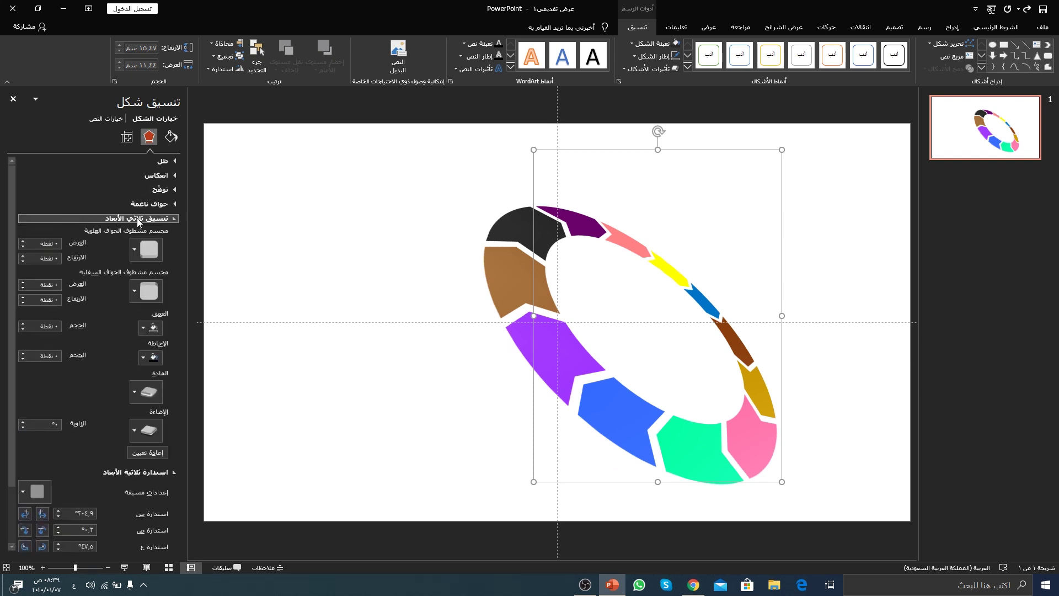
pyautogui.click(149, 250)
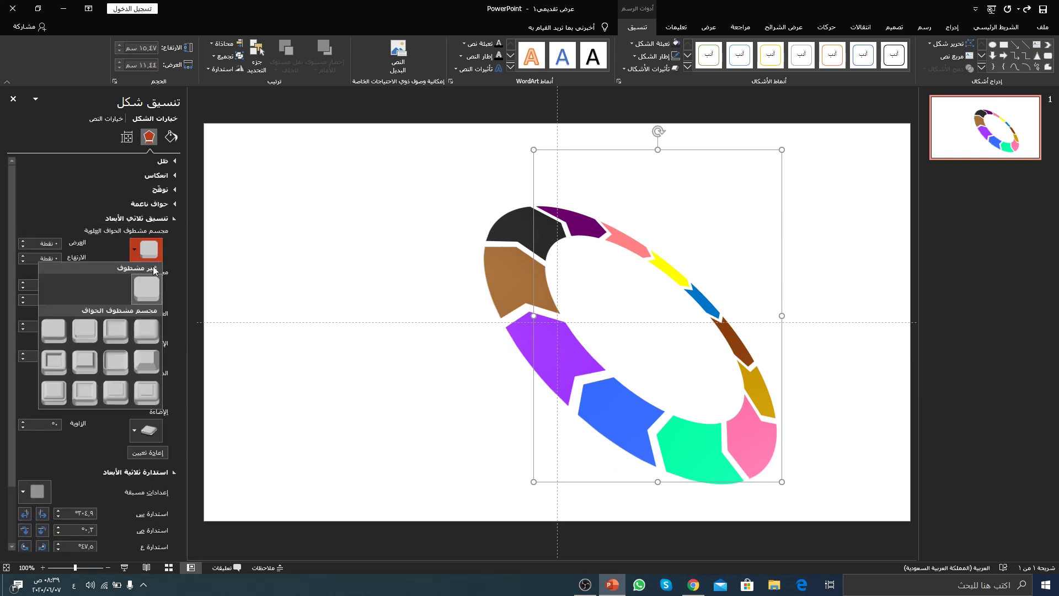
pyautogui.click(144, 331)
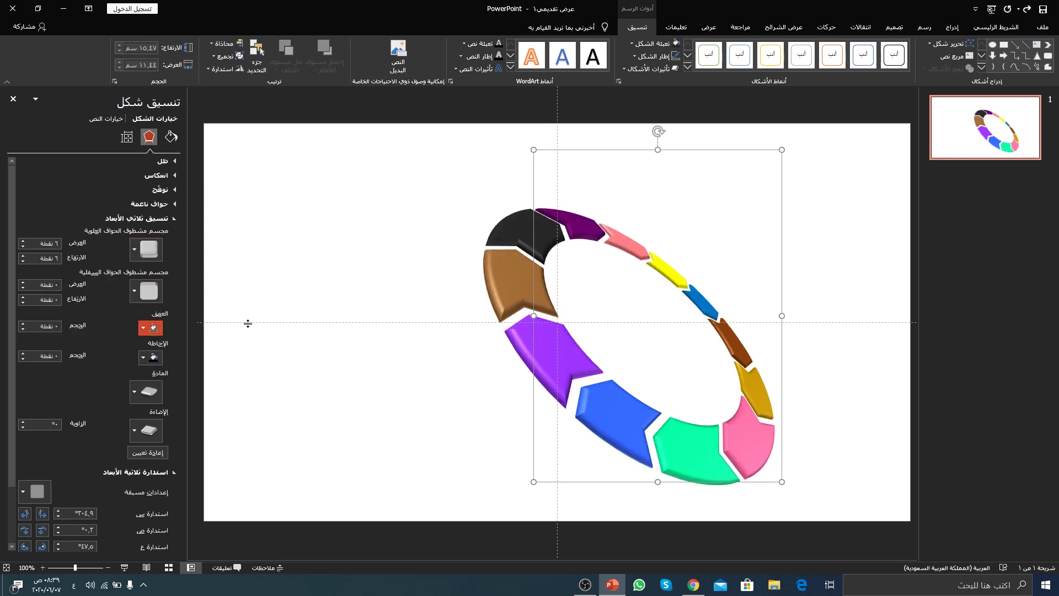
pyautogui.click(23, 247)
pyautogui.click(23, 247)
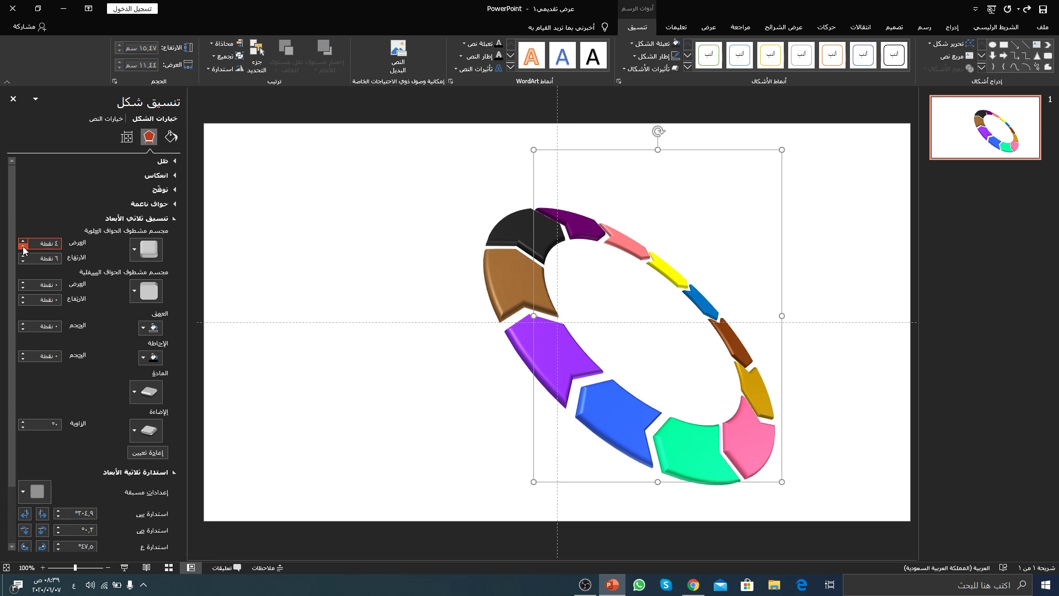
pyautogui.click(23, 247)
pyautogui.click(23, 247)
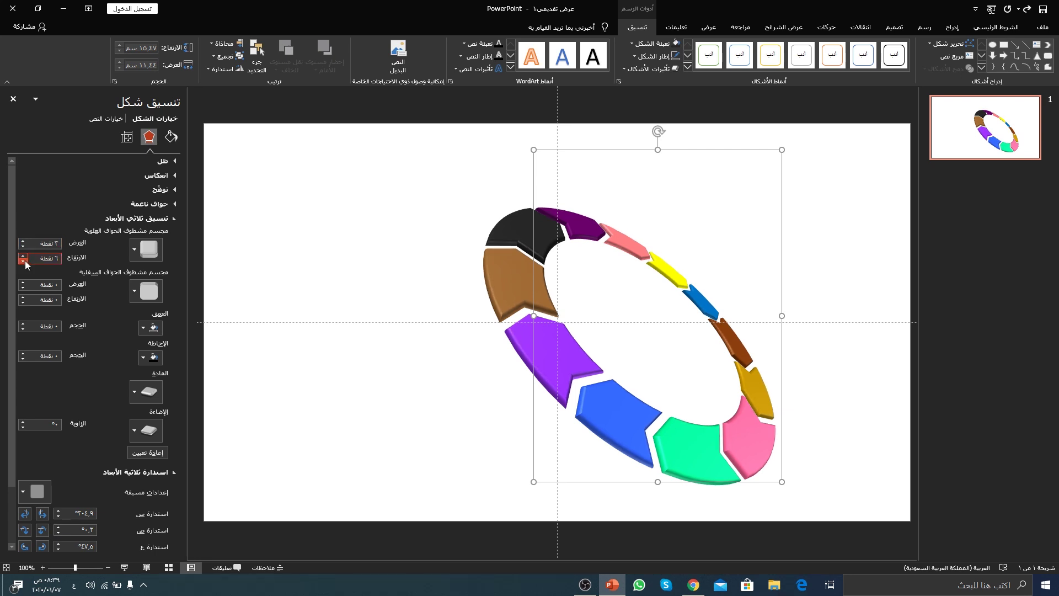
pyautogui.click(23, 262)
pyautogui.click(23, 262)
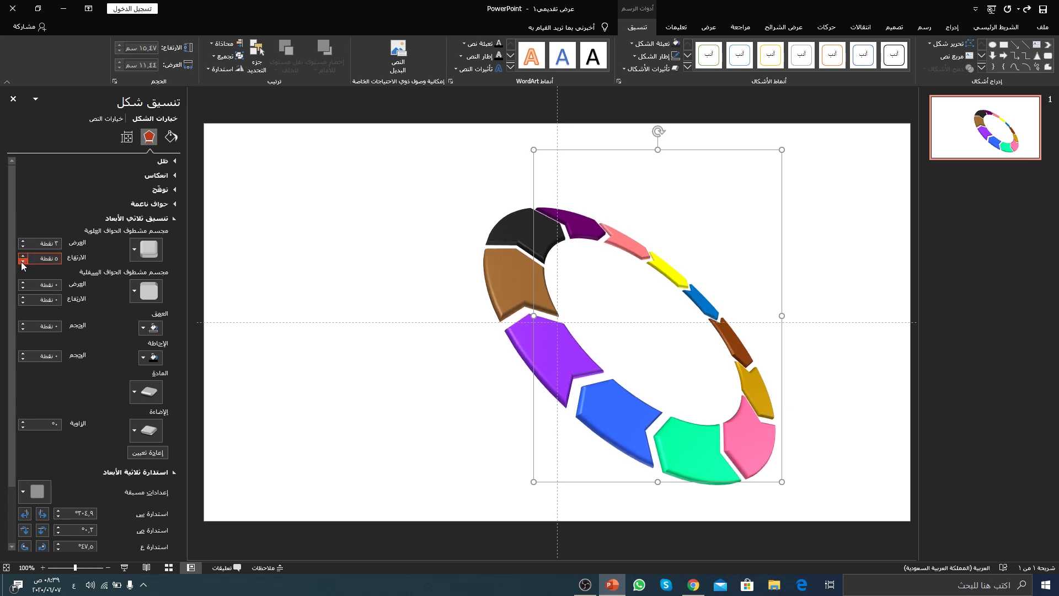
pyautogui.click(23, 261)
pyautogui.click(22, 261)
pyautogui.click(23, 262)
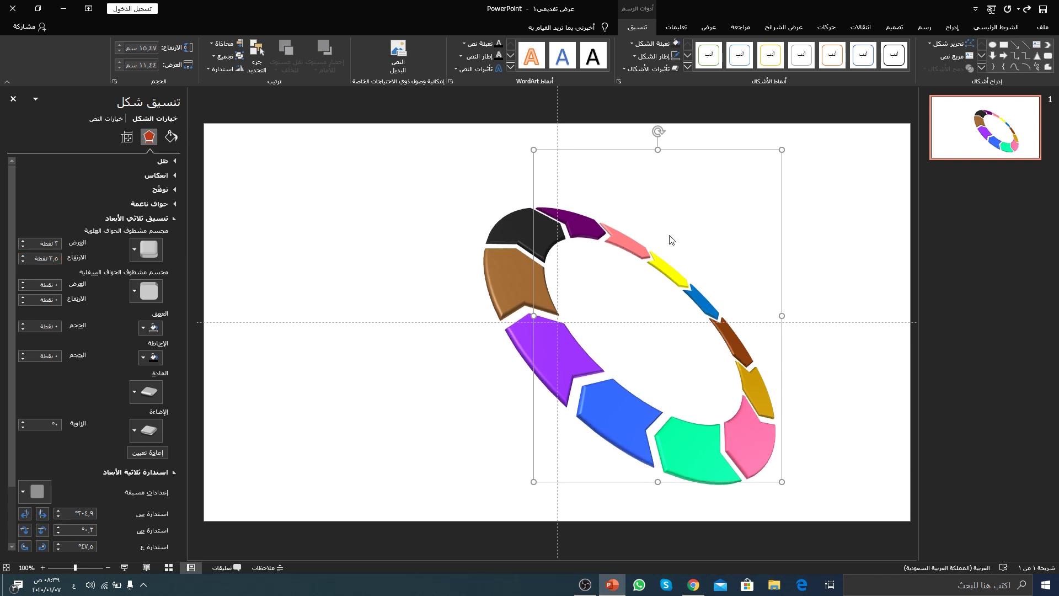
# Step: Try several lighting presets on the ring, including cool blue and warm beige
pyautogui.click(149, 406)
pyautogui.click(148, 422)
pyautogui.click(148, 432)
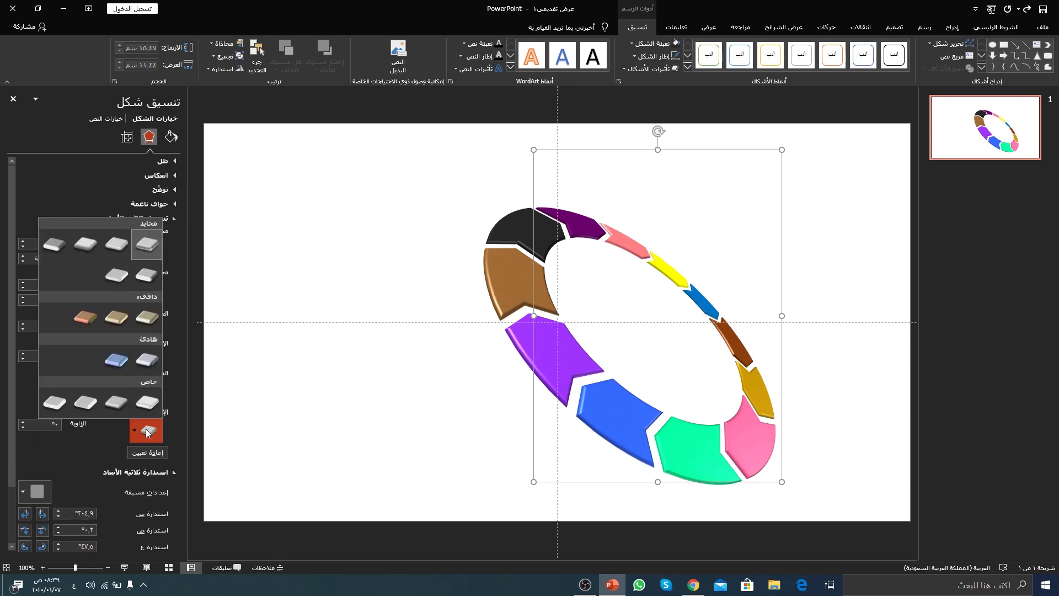
pyautogui.click(118, 405)
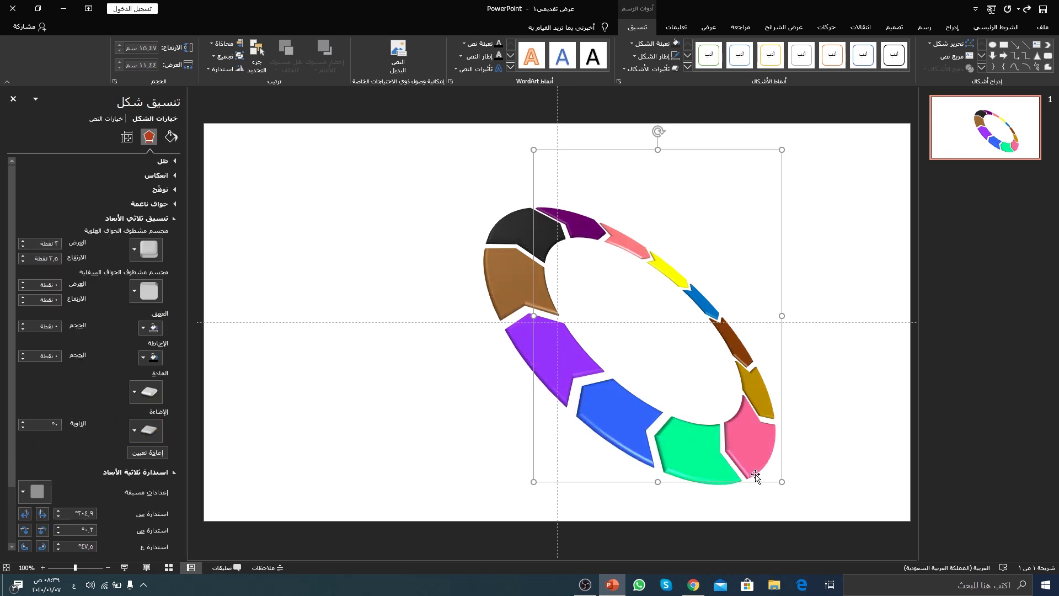
pyautogui.click(152, 438)
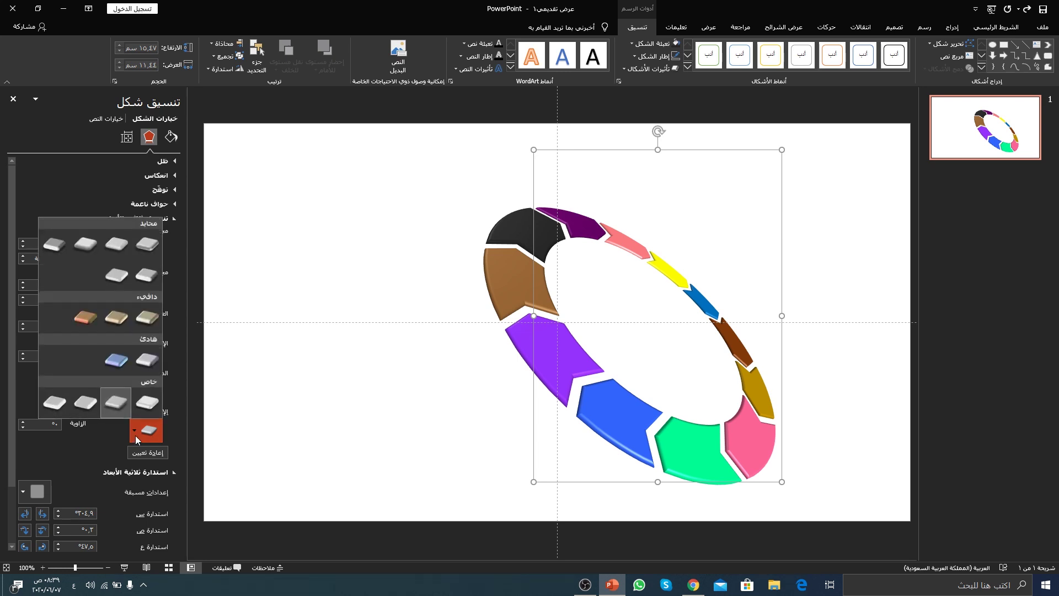
pyautogui.click(123, 359)
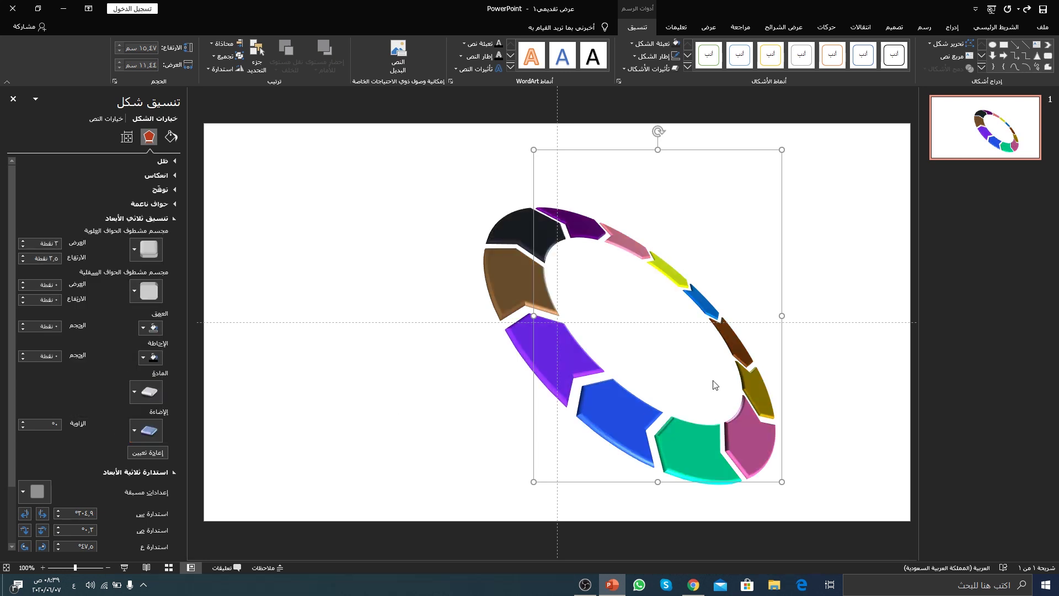
pyautogui.click(161, 428)
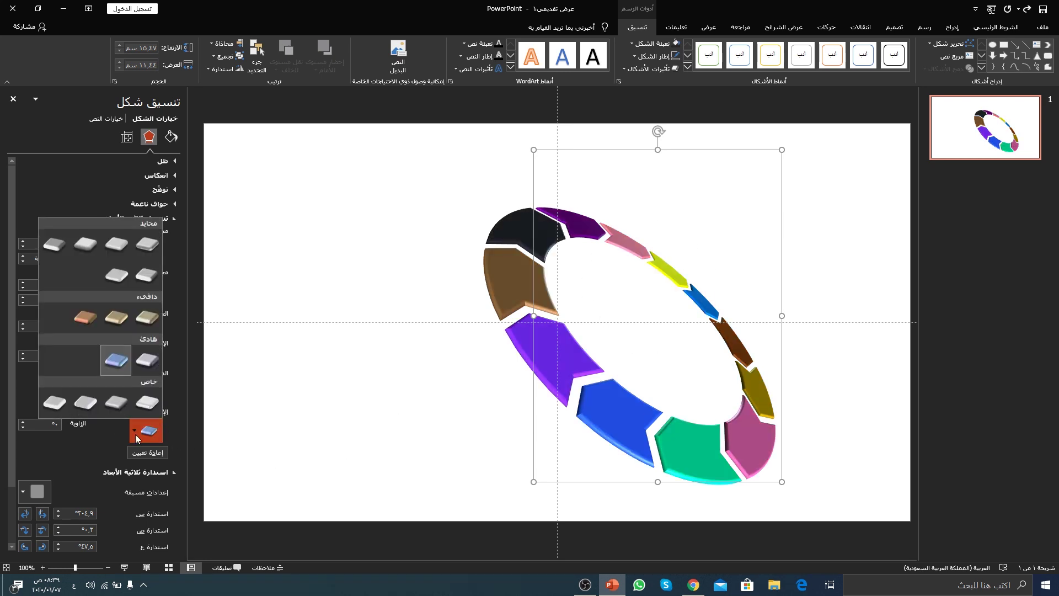
pyautogui.click(148, 330)
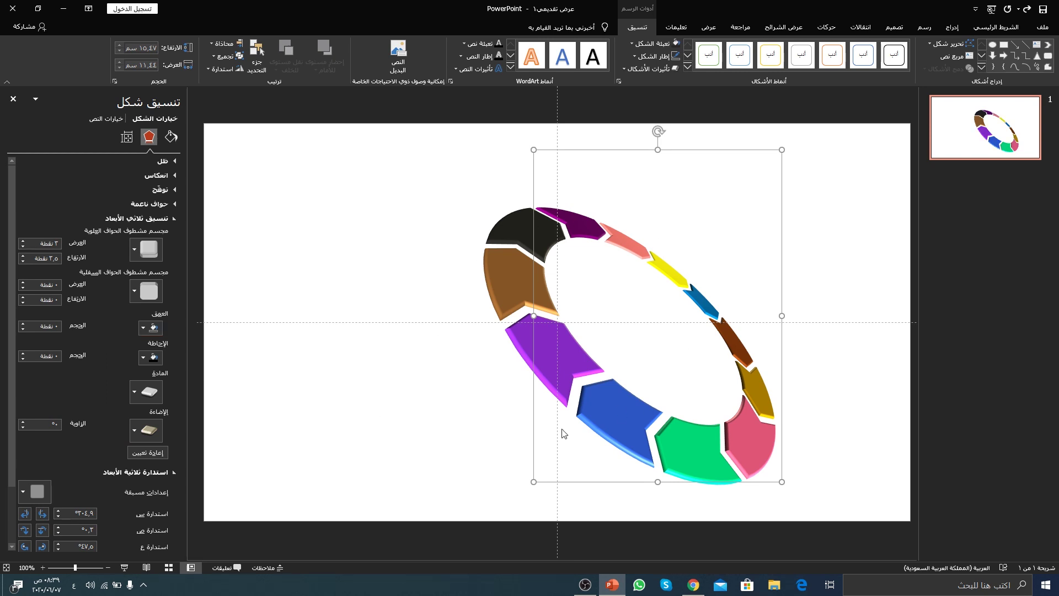
pyautogui.click(148, 428)
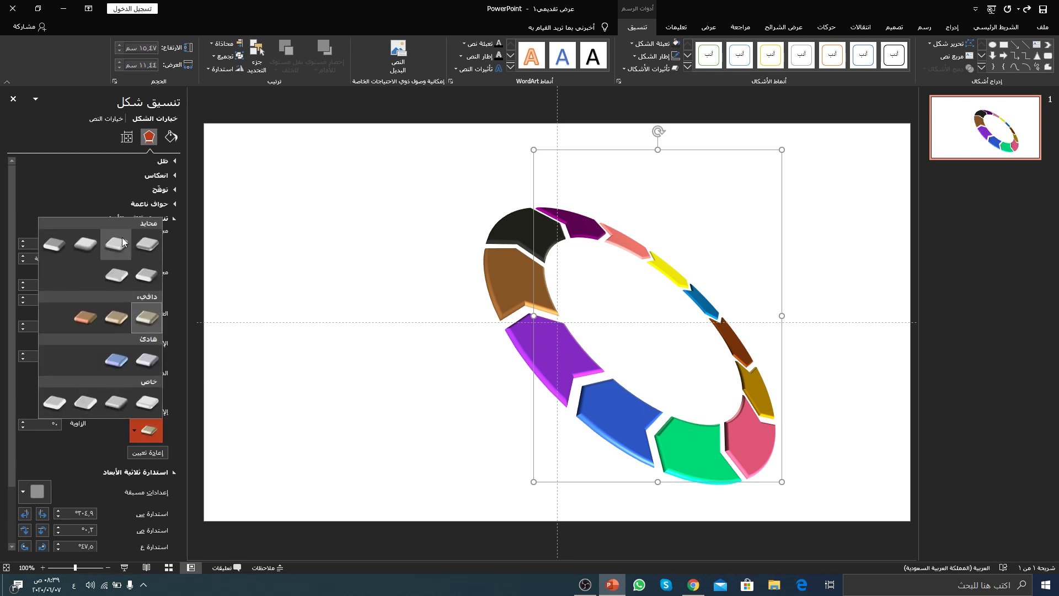
pyautogui.click(117, 402)
# Step: Test a translucent material, then return to an opaque material with vivid colours
pyautogui.click(146, 391)
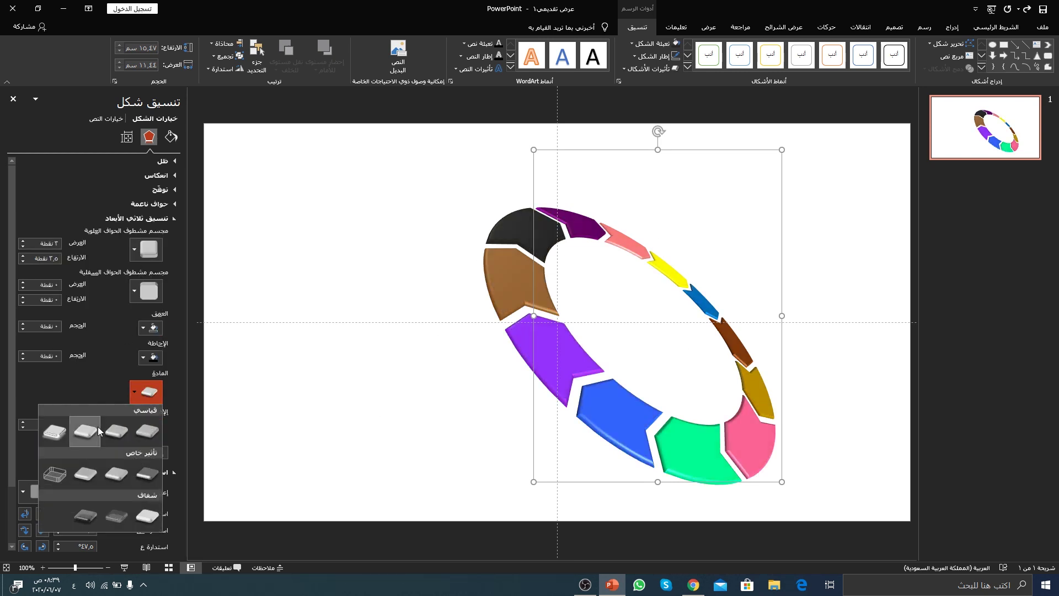
pyautogui.click(144, 515)
pyautogui.click(135, 400)
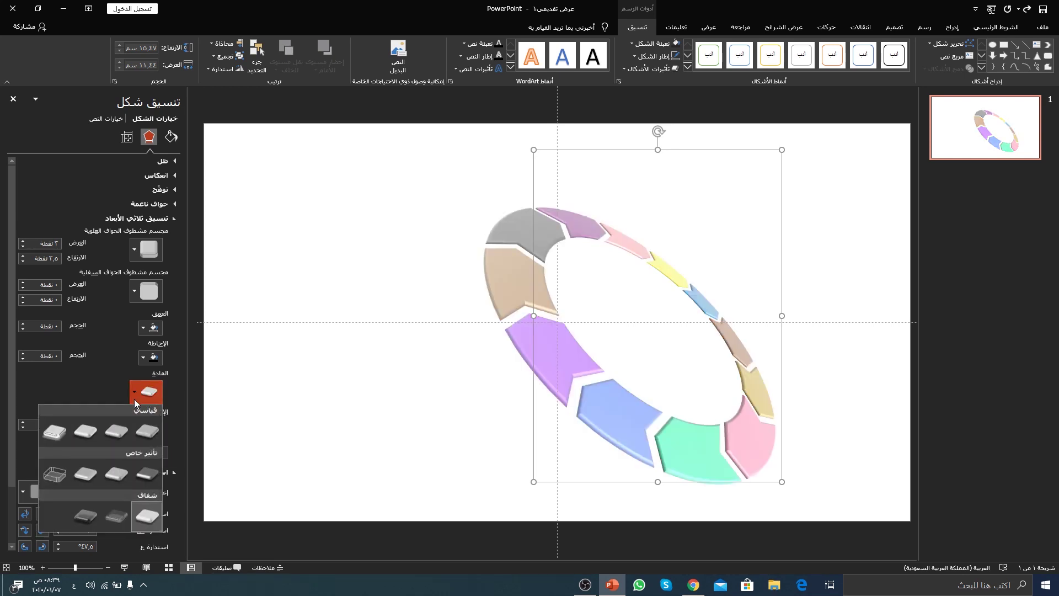
pyautogui.click(111, 435)
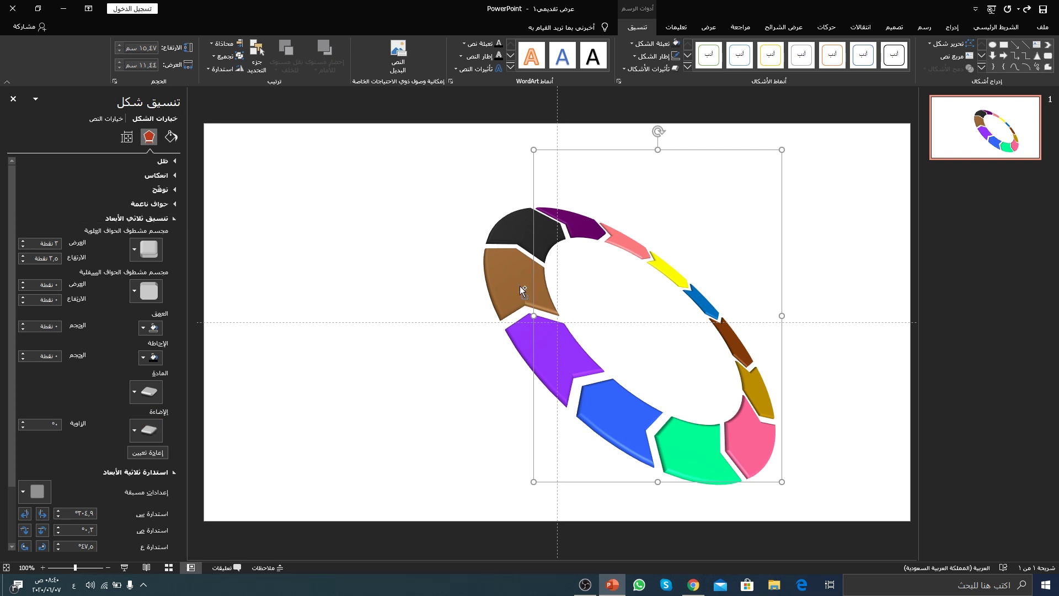
# Step: Duplicate the ring offset up and right, and set the copy's top bevel to none
pyautogui.moveTo(520, 286)
pyautogui.mouseDown()
pyautogui.moveTo(602, 241)
pyautogui.moveTo(602, 251)
pyautogui.mouseUp()
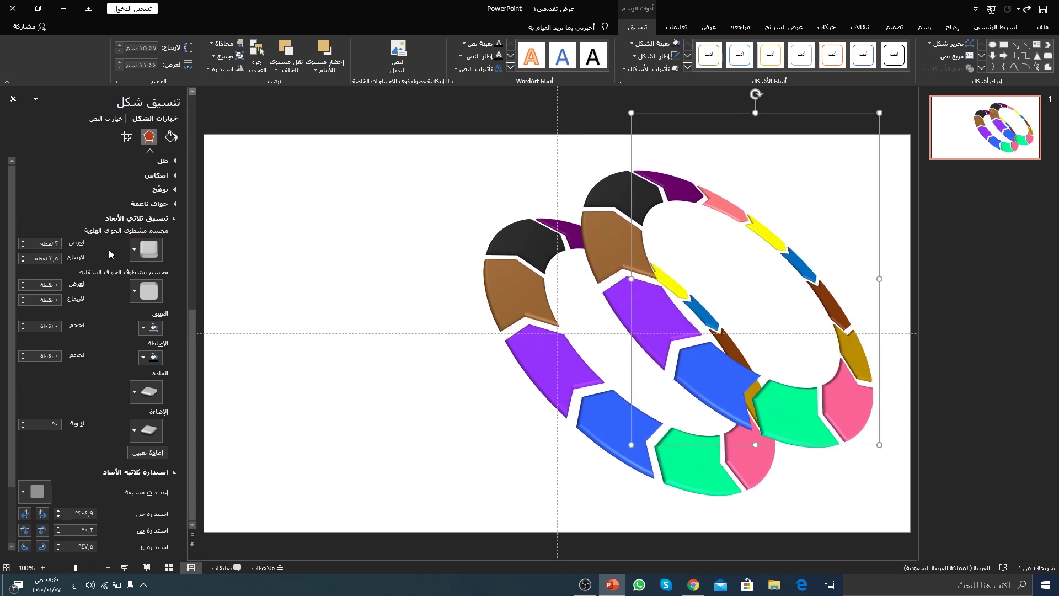
pyautogui.click(161, 250)
pyautogui.click(155, 288)
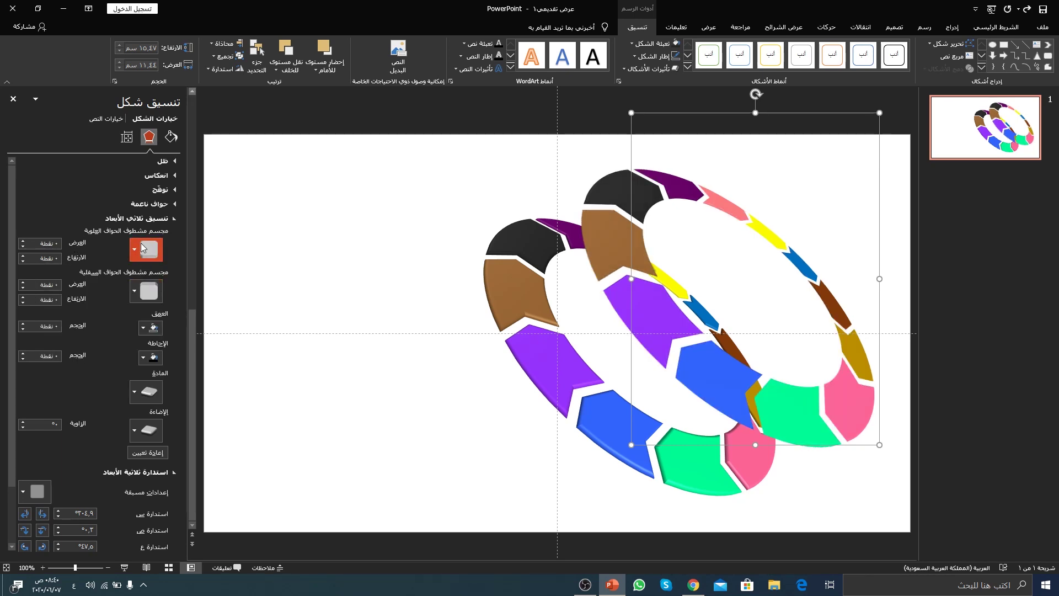
# Step: Fill the copy solid black at 73% transparency and drag it behind the coloured ring
pyautogui.click(171, 137)
pyautogui.click(163, 162)
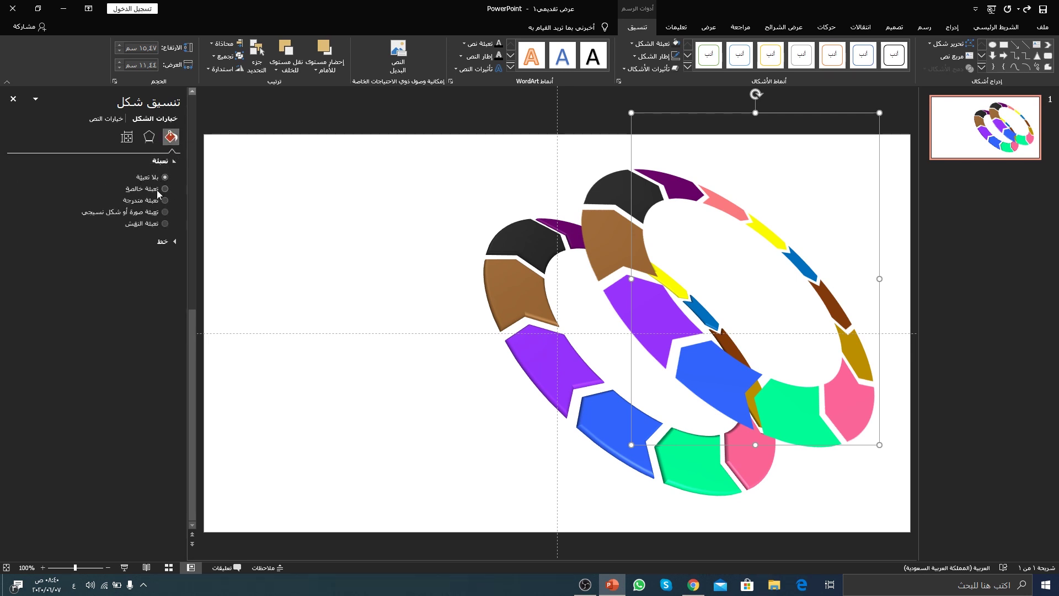
pyautogui.click(158, 190)
pyautogui.click(27, 243)
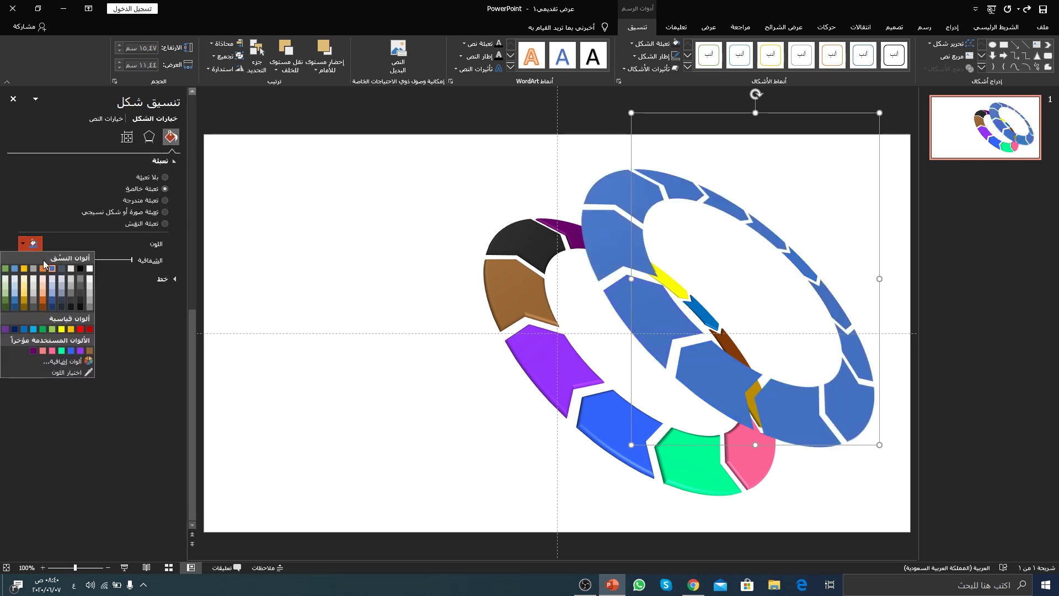
pyautogui.click(81, 270)
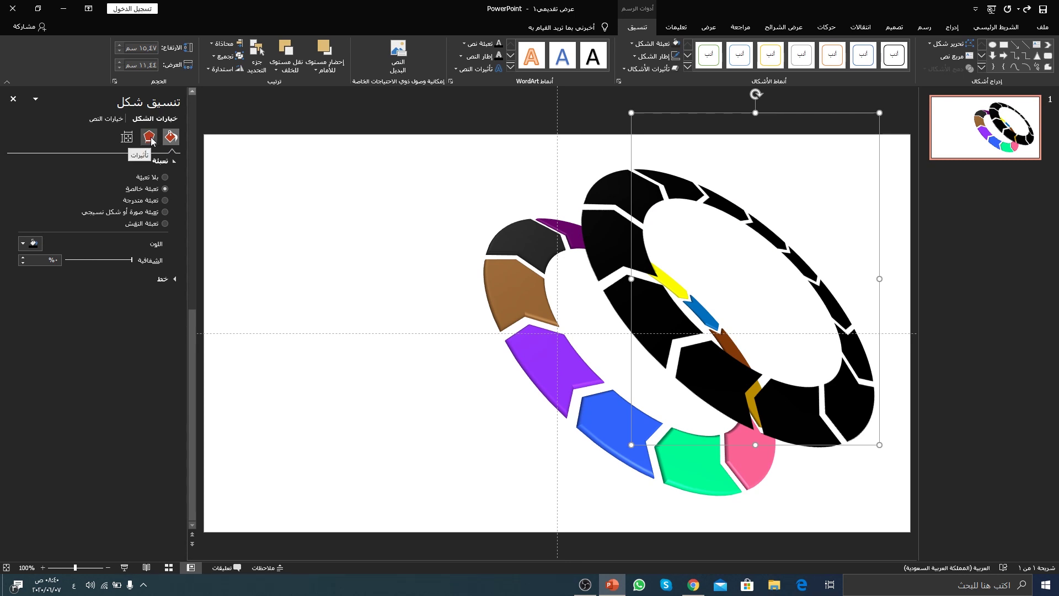
pyautogui.moveTo(131, 260); pyautogui.dragTo(83, 263)
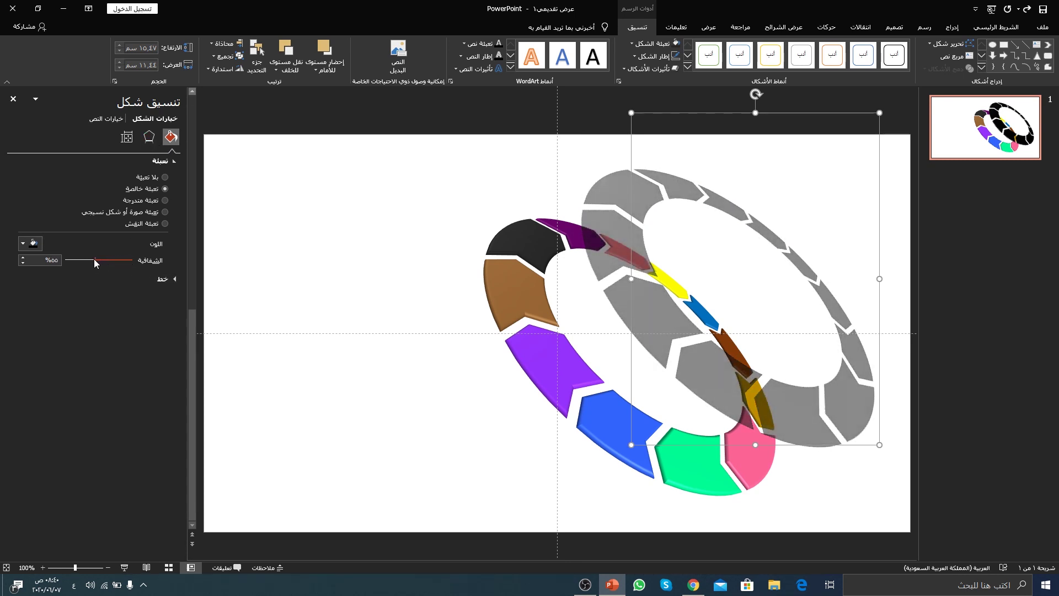
pyautogui.click(149, 137)
pyautogui.moveTo(649, 320); pyautogui.dragTo(549, 359)
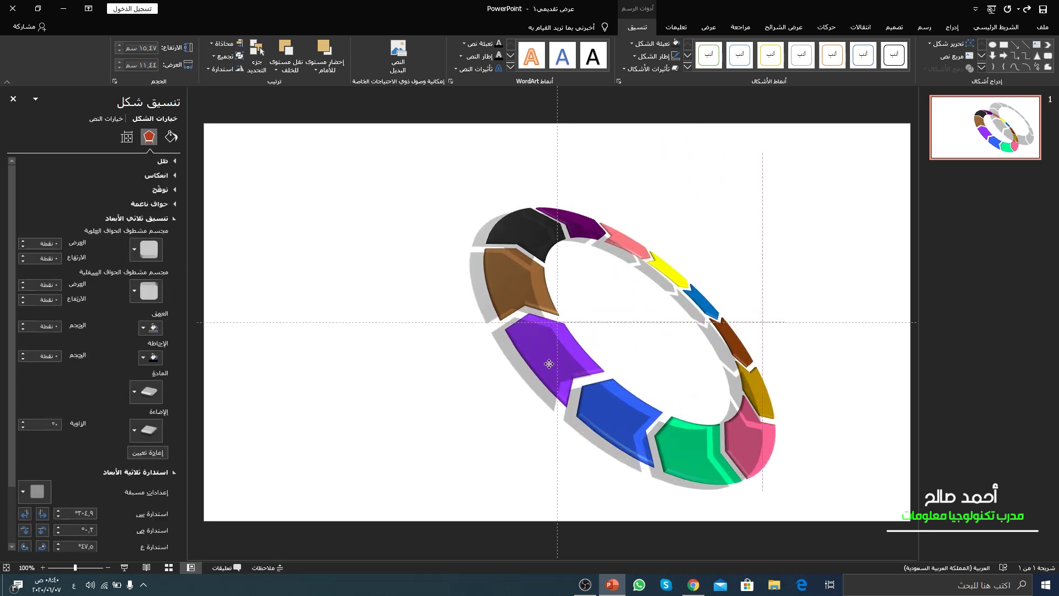
# Step: Rotate the grey ring to 72.5° around its Z axis, keeping perspective at 115°
pyautogui.scroll(-3, 94, 453)
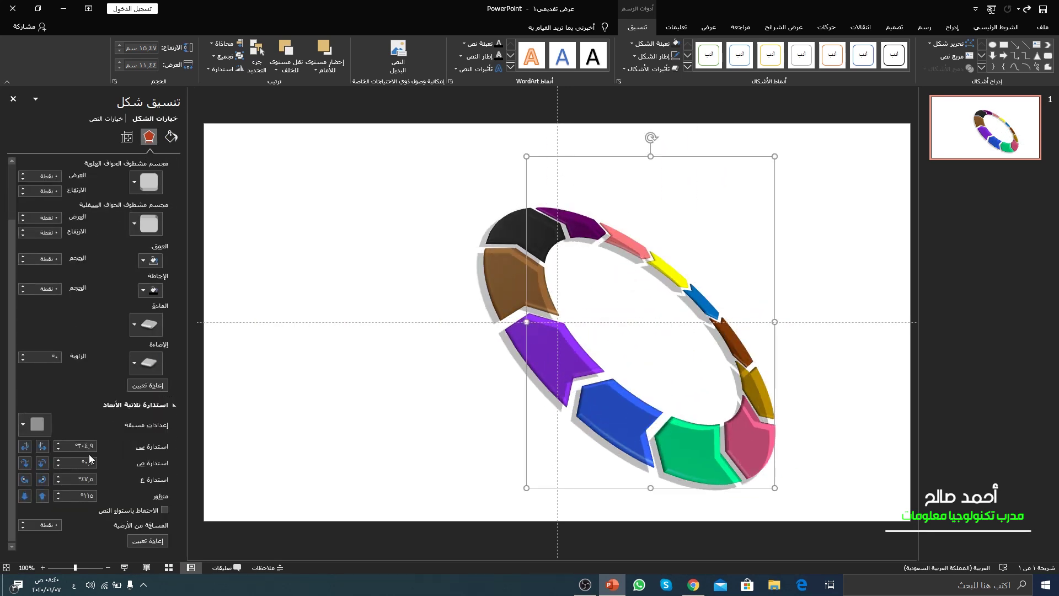
pyautogui.click(25, 479)
pyautogui.click(26, 479)
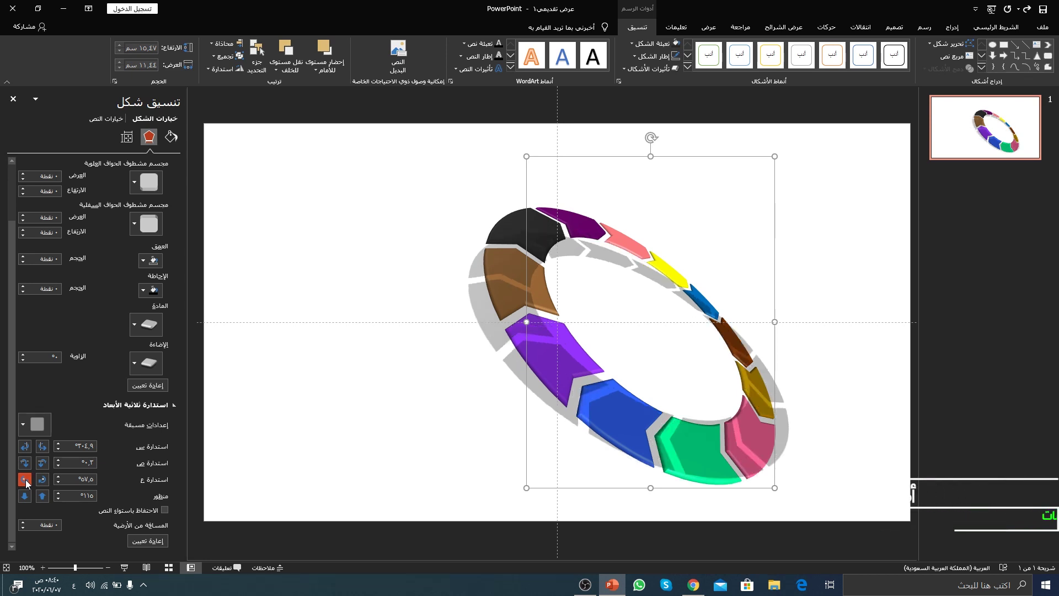
pyautogui.click(26, 479)
pyautogui.click(25, 479)
pyautogui.click(26, 479)
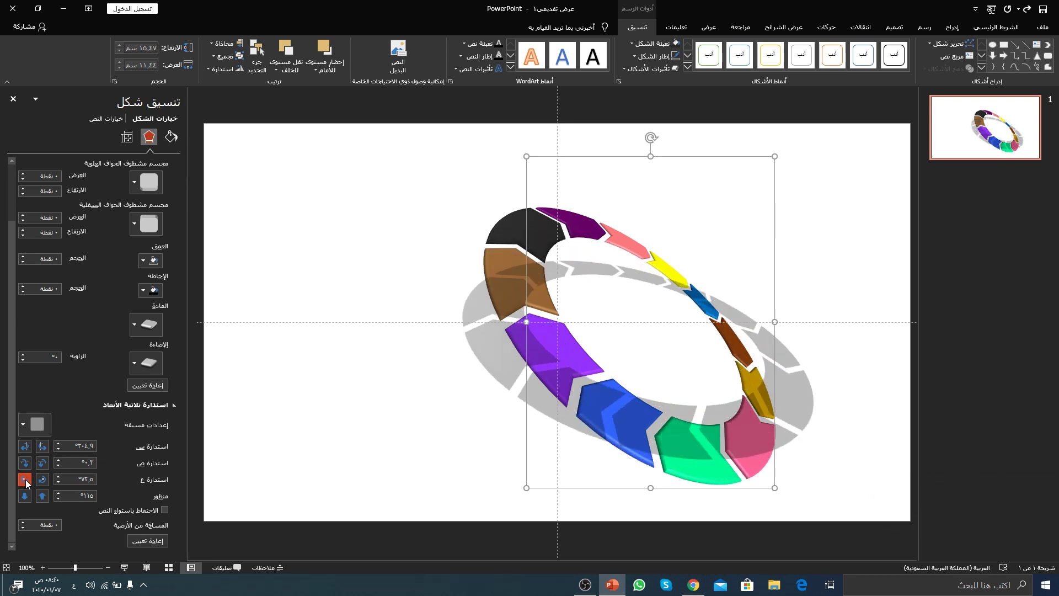
pyautogui.click(25, 496)
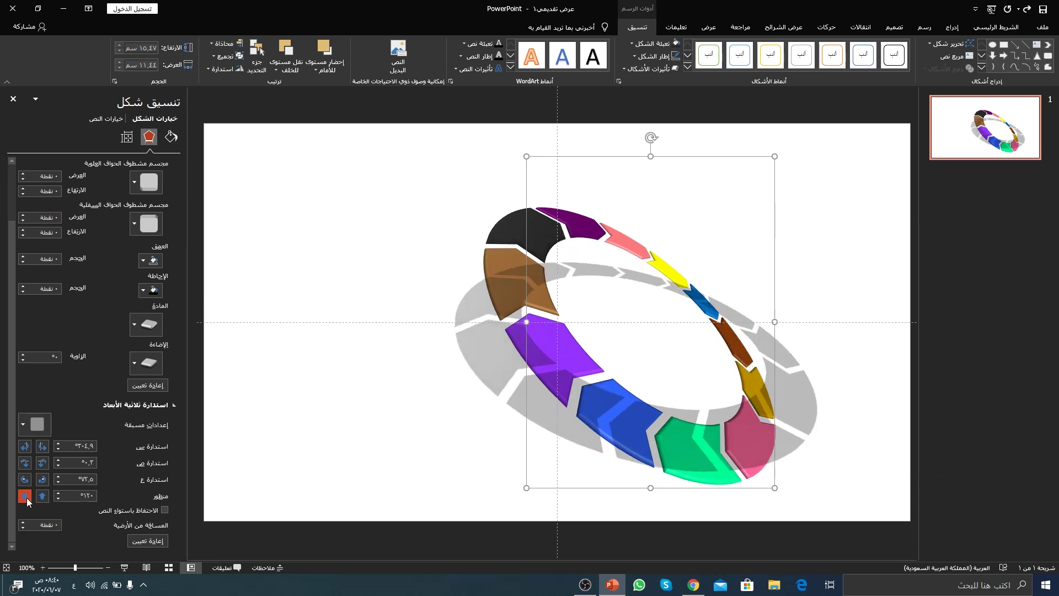
pyautogui.click(42, 496)
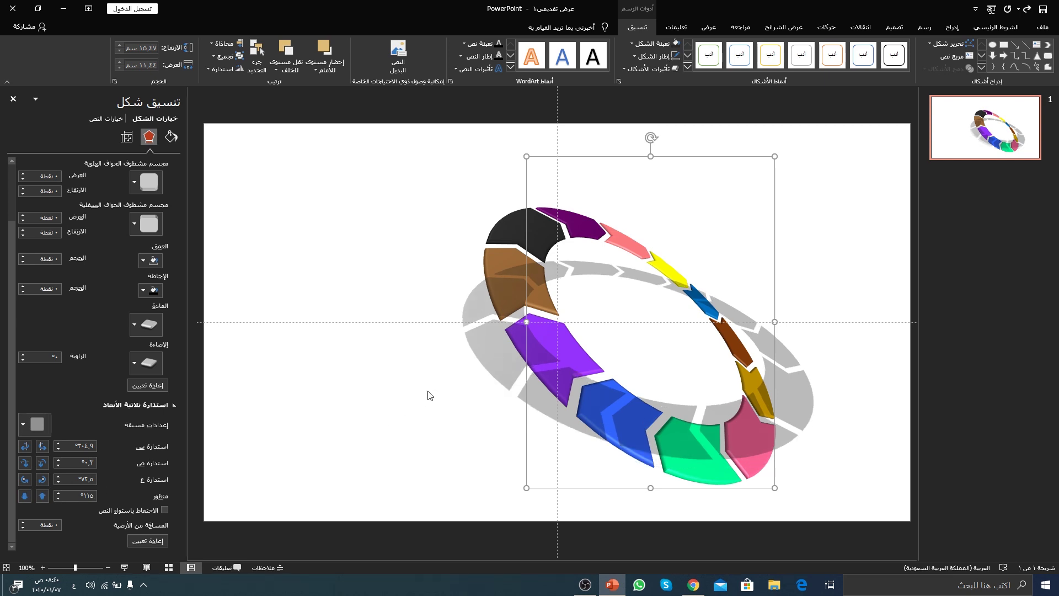
# Step: Move the grey ring down-left behind the coloured ring, turning its rotation to 77.5°
pyautogui.moveTo(493, 370); pyautogui.dragTo(456, 401)
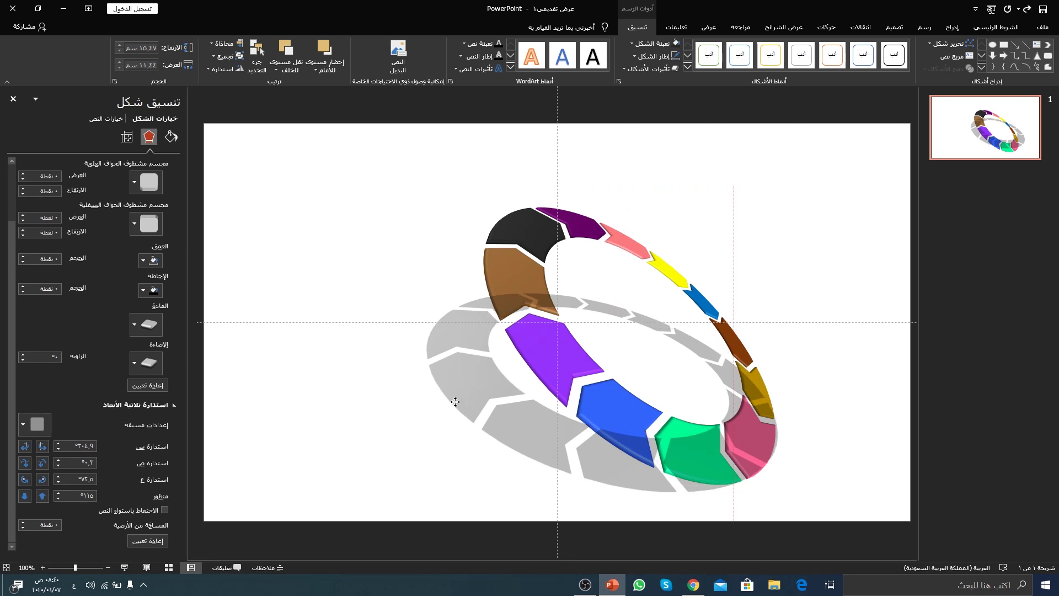
pyautogui.moveTo(456, 401); pyautogui.dragTo(455, 402)
pyautogui.click(24, 479)
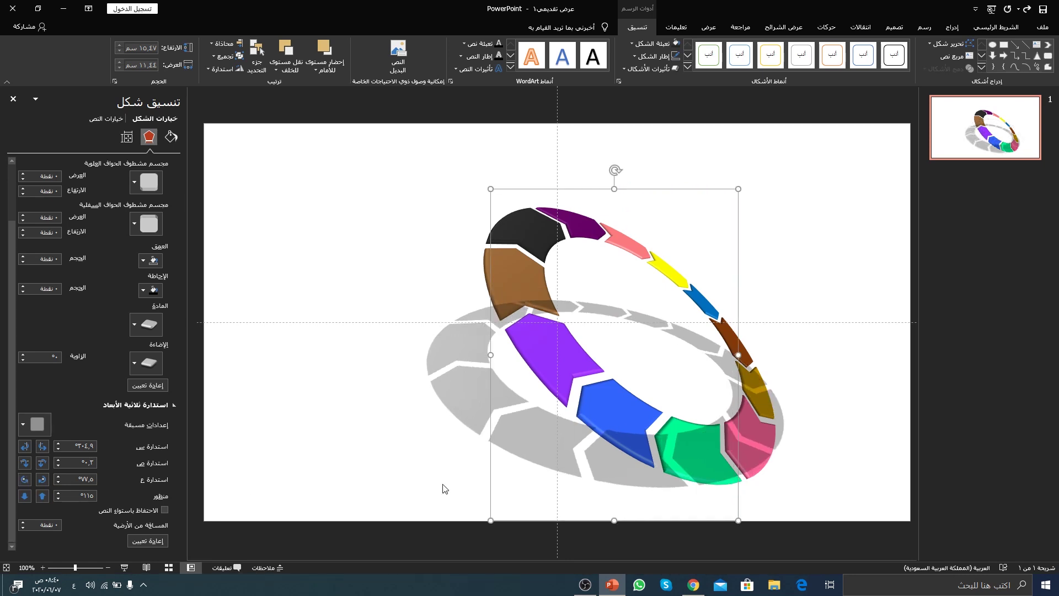
pyautogui.moveTo(548, 452); pyautogui.dragTo(527, 467)
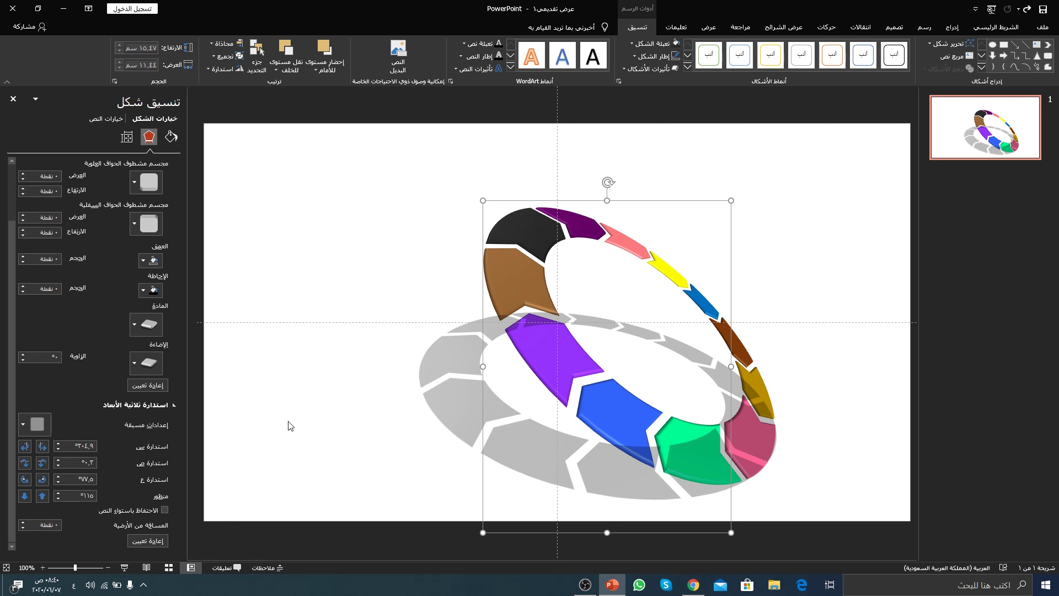
# Step: Shrink the shadow ring by two small steps and nudge it right under the chevron ring
pyautogui.moveTo(483, 203); pyautogui.dragTo(500, 225)
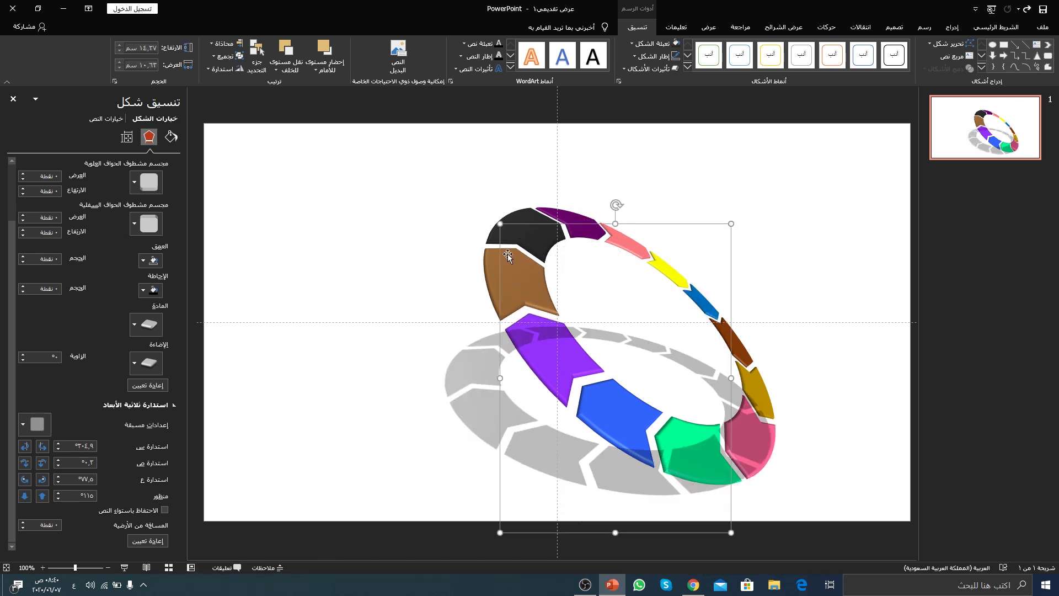
pyautogui.moveTo(500, 224); pyautogui.dragTo(513, 241)
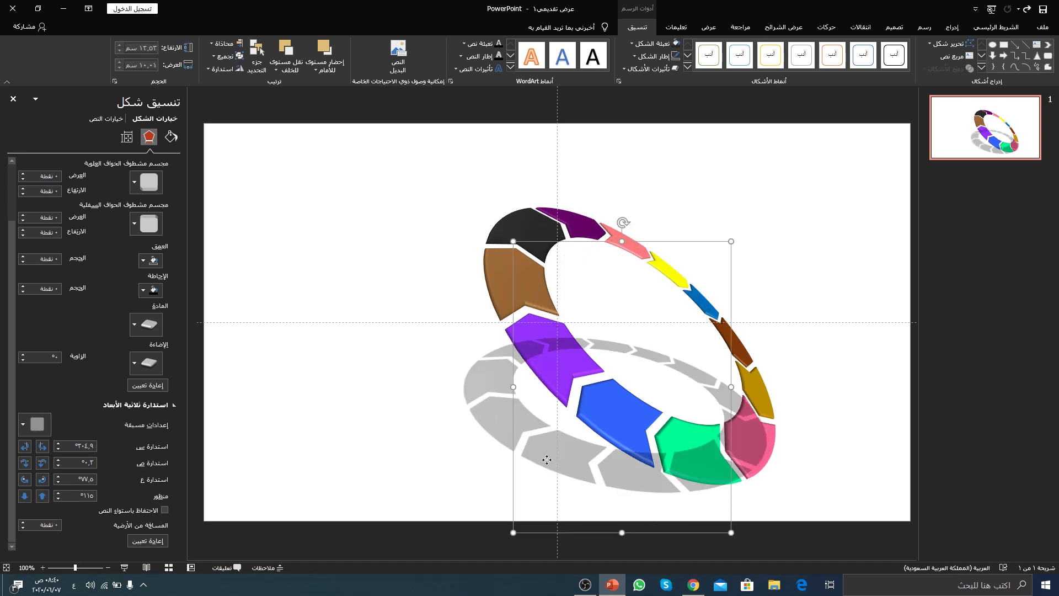
pyautogui.moveTo(547, 460); pyautogui.dragTo(555, 459)
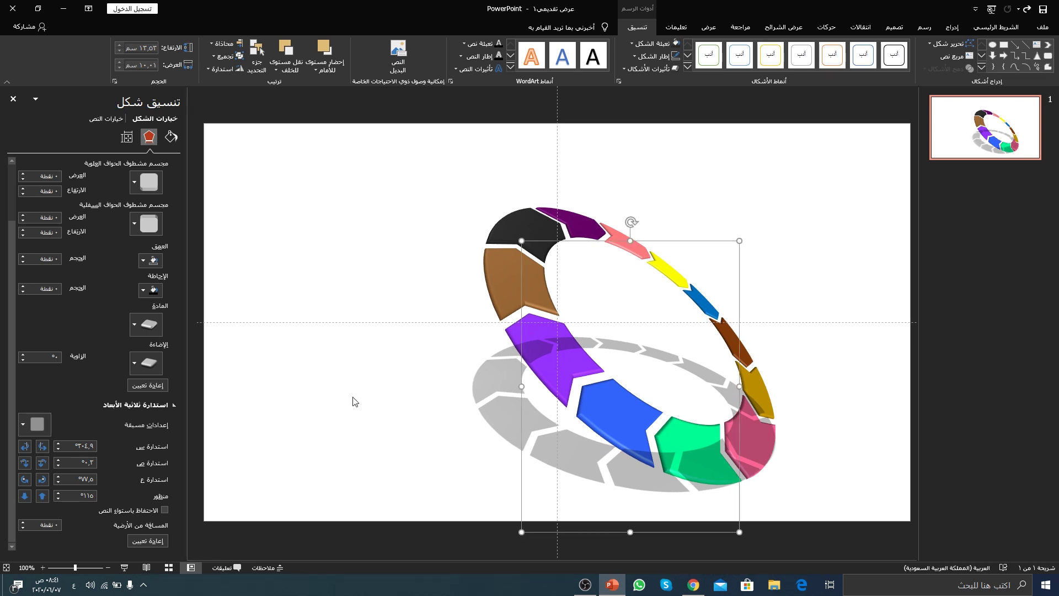
# Step: Give the shadow ring a gradient fill with the stops at both ends set to black
pyautogui.click(171, 137)
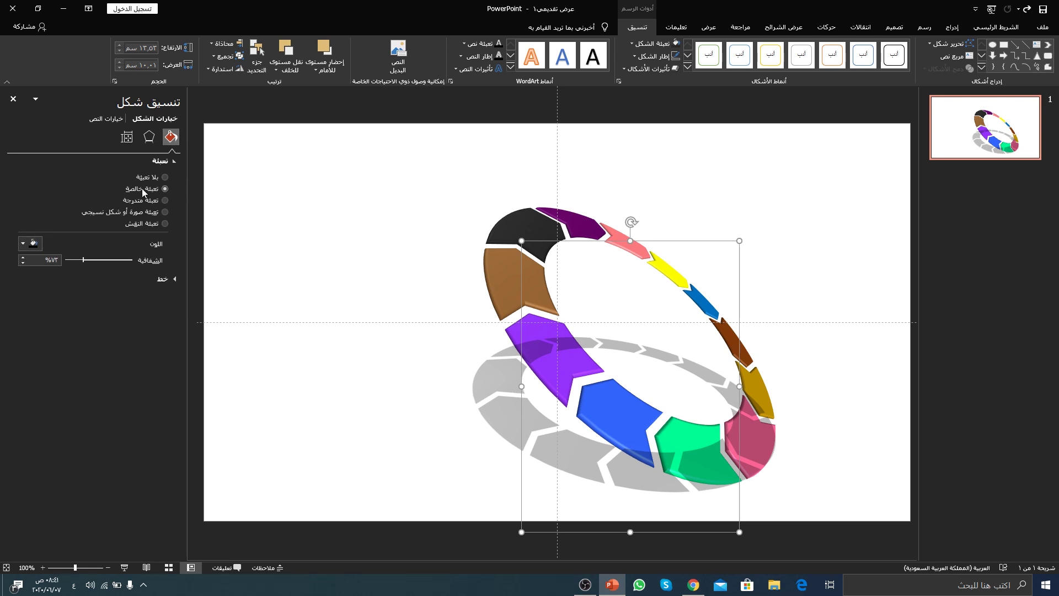
pyautogui.click(143, 200)
pyautogui.click(26, 323)
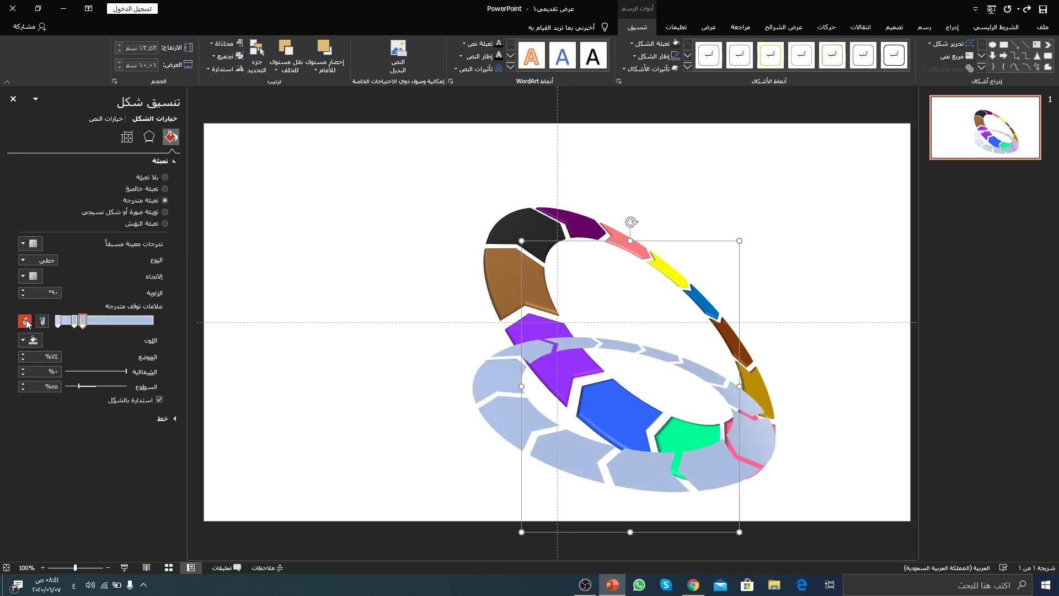
pyautogui.moveTo(74, 320); pyautogui.dragTo(153, 320)
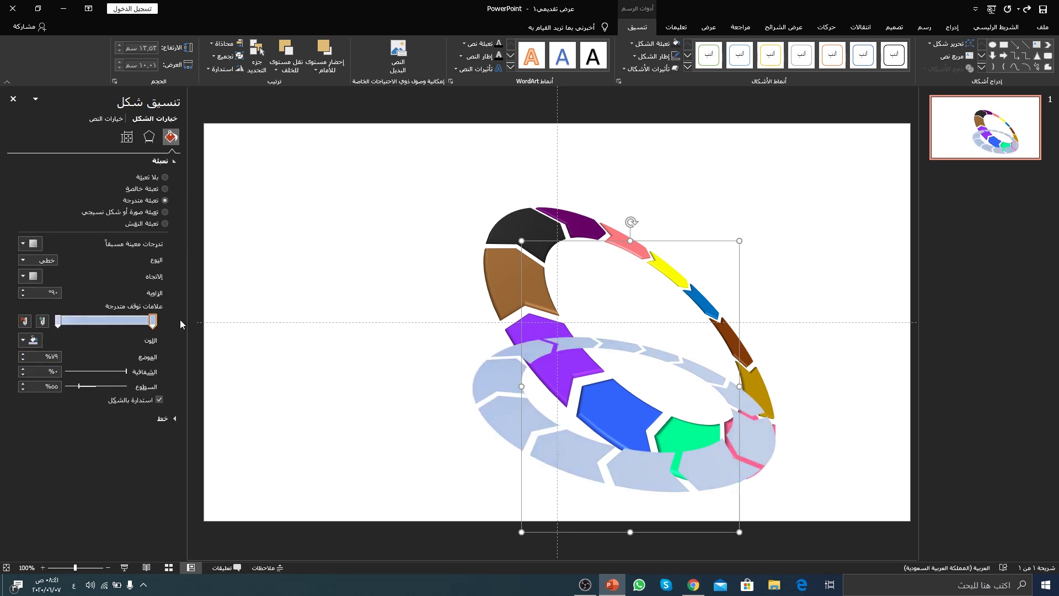
pyautogui.click(27, 341)
pyautogui.click(81, 403)
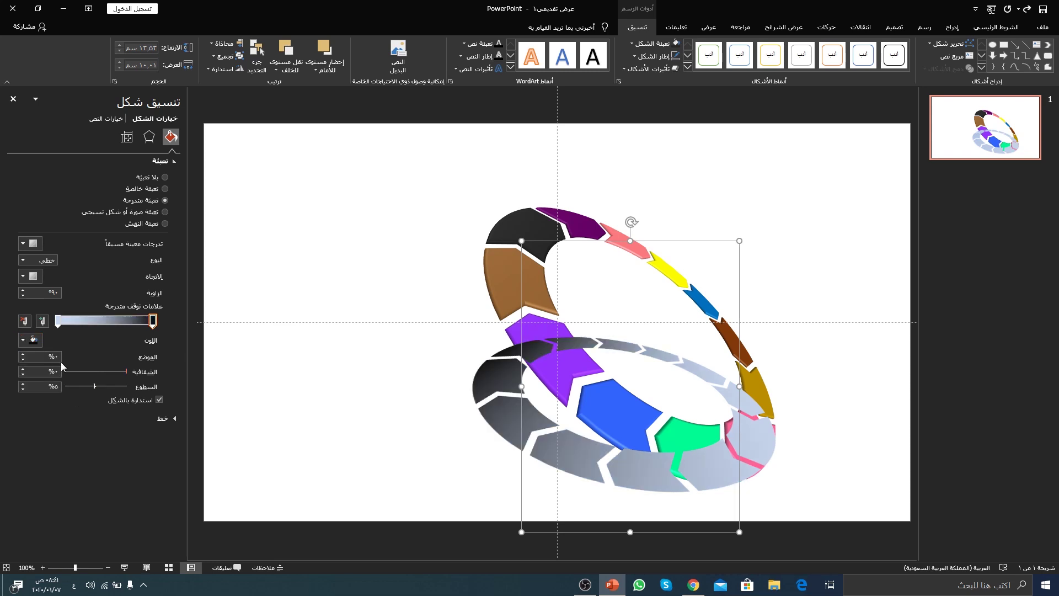
pyautogui.click(58, 320)
pyautogui.click(32, 342)
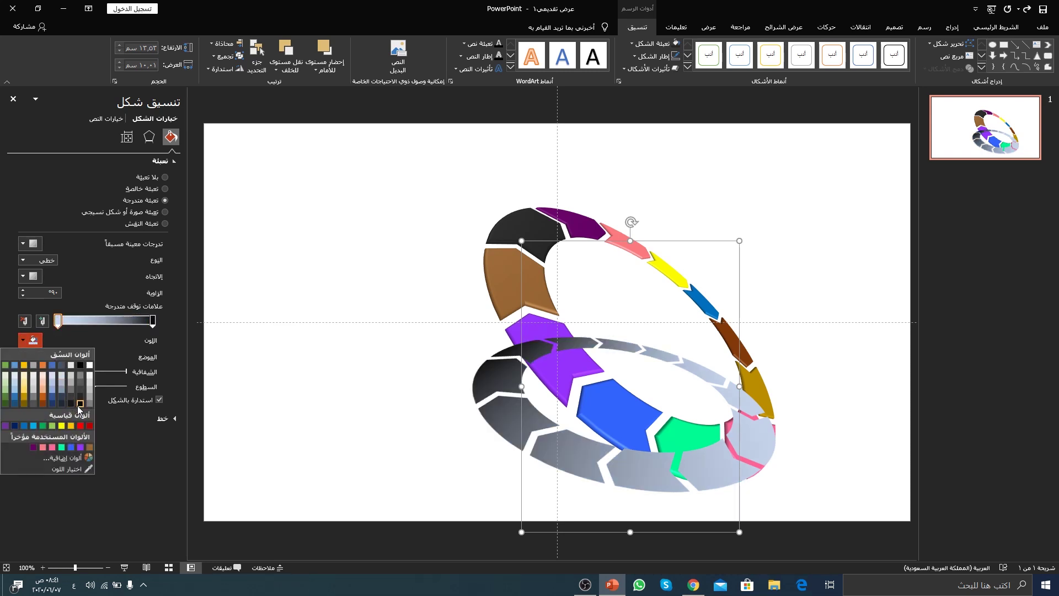
pyautogui.click(81, 411)
# Step: Make the right gradient stop 100% transparent and the left about 72%, then send the ring backward
pyautogui.click(153, 321)
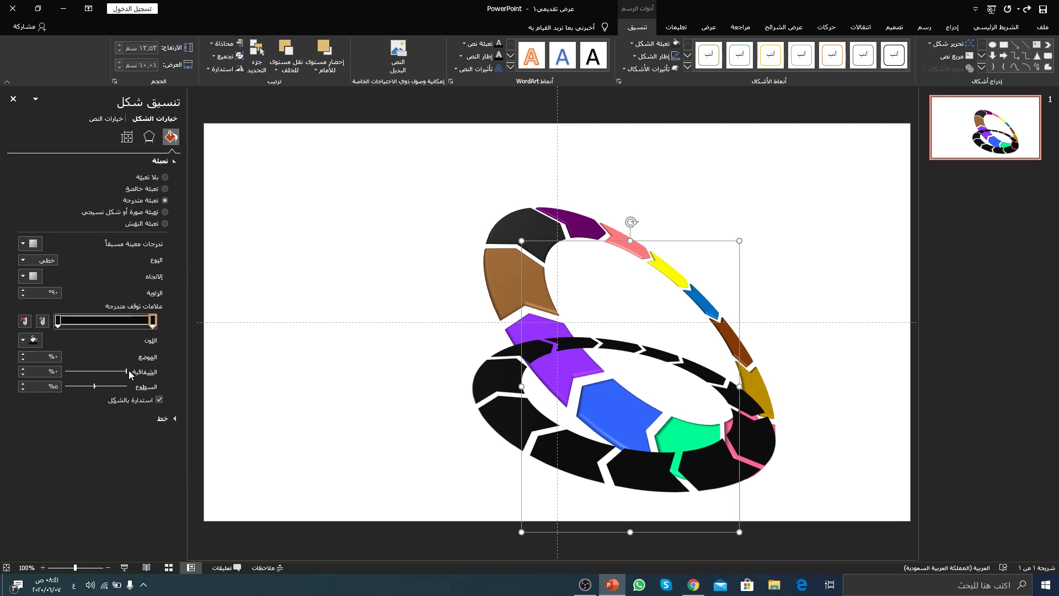
pyautogui.click(126, 372)
pyautogui.moveTo(126, 371); pyautogui.dragTo(422, 392)
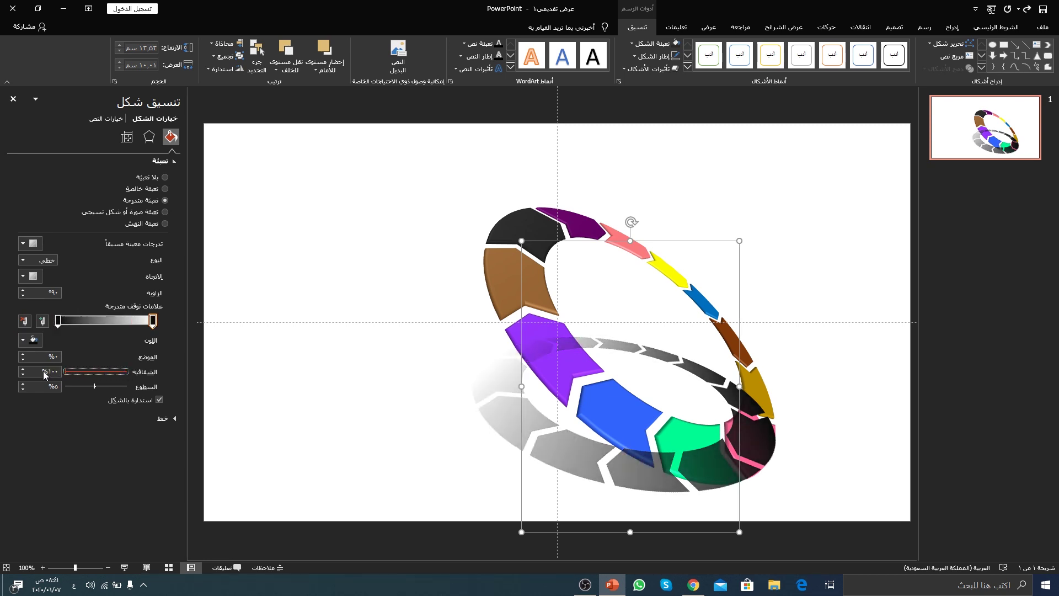
pyautogui.click(59, 322)
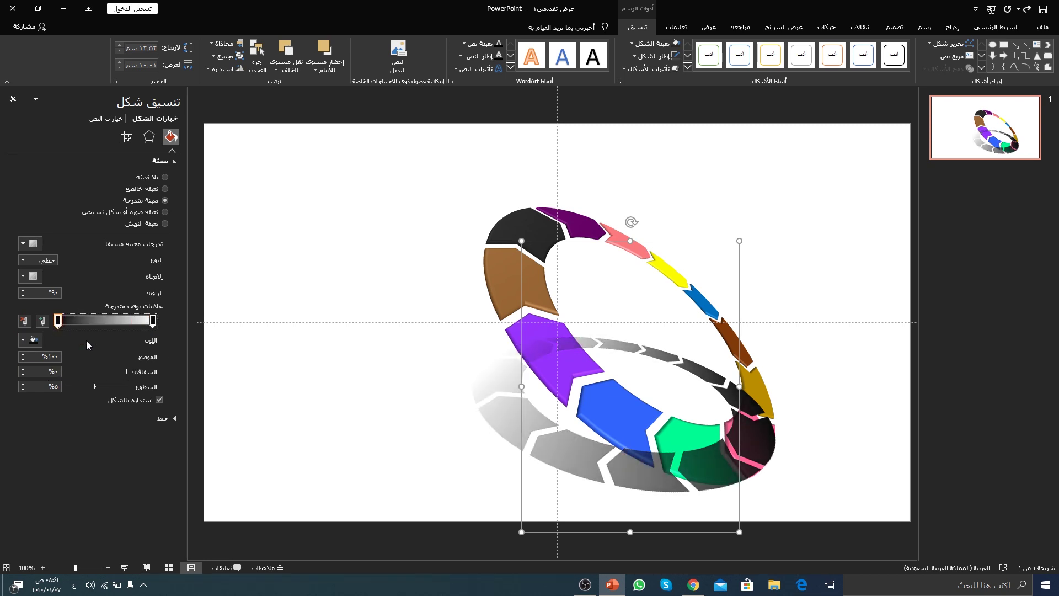
pyautogui.moveTo(127, 373); pyautogui.dragTo(81, 373)
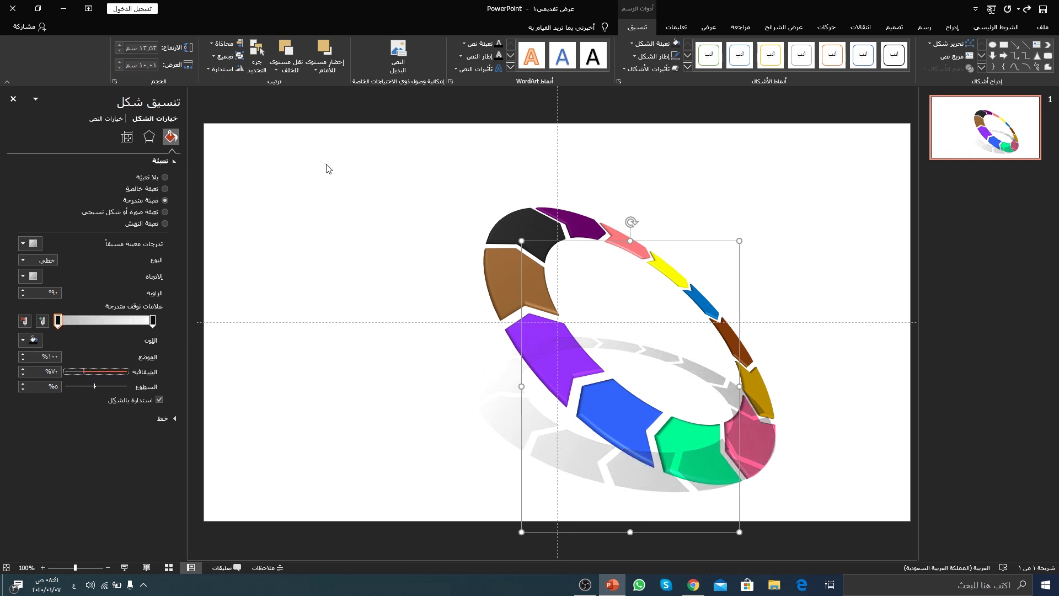
pyautogui.click(284, 58)
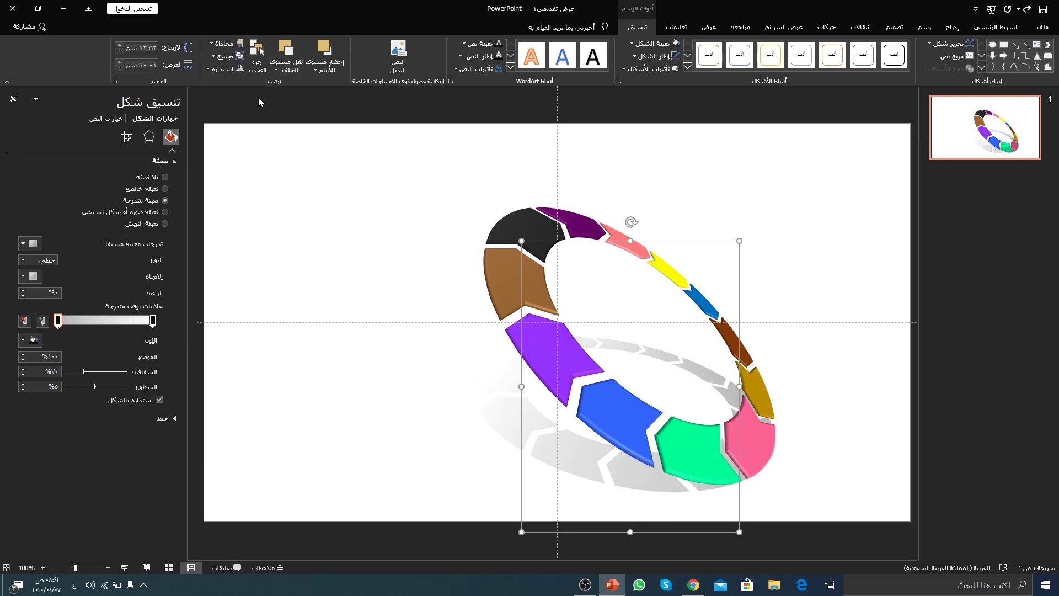
# Step: Close the format pane, select the chevron ring and its shadow together, and move both up-left
pyautogui.click(375, 373)
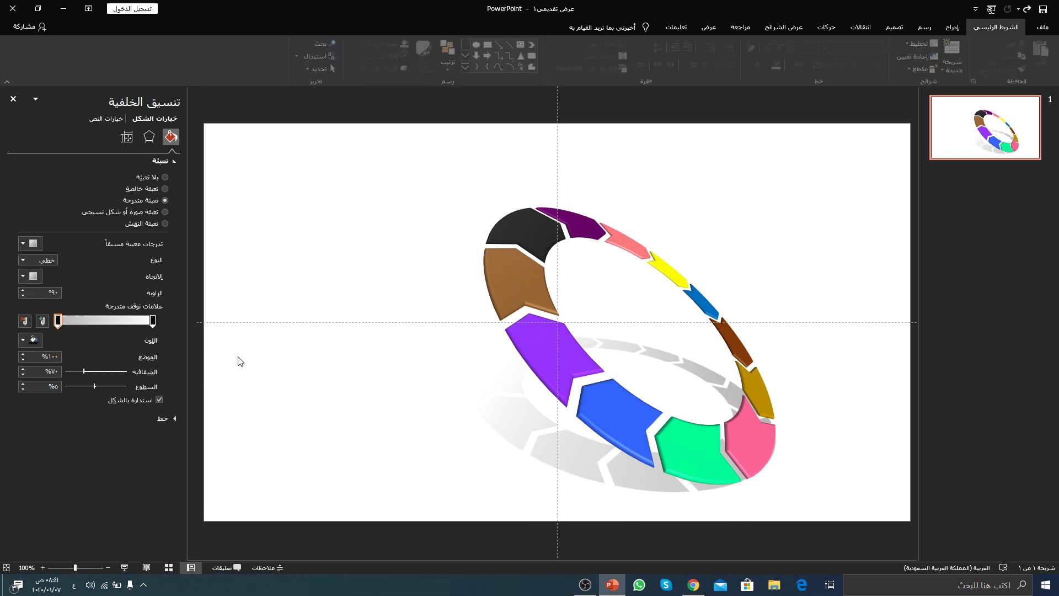
pyautogui.click(13, 99)
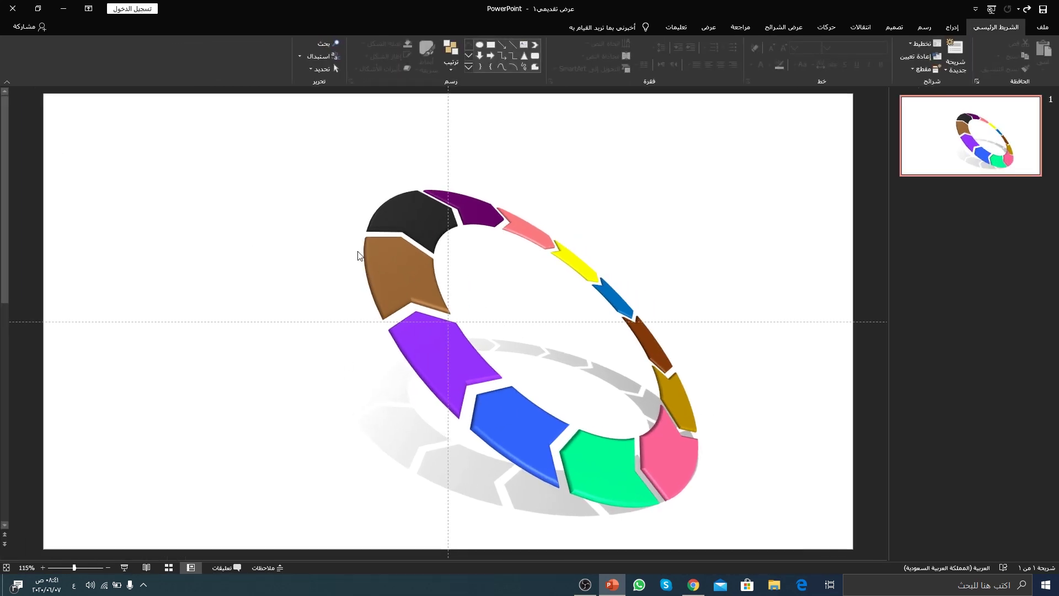
pyautogui.moveTo(277, 157); pyautogui.dragTo(798, 558)
pyautogui.click(676, 463)
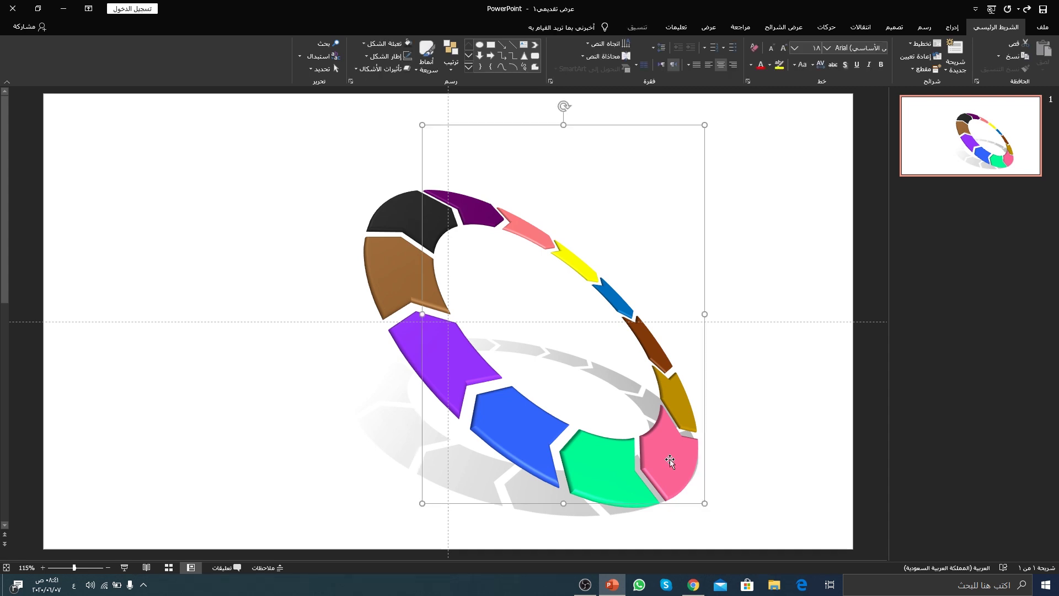
pyautogui.keyDown('shift'); pyautogui.click(405, 447); pyautogui.keyUp('shift')
pyautogui.moveTo(570, 457); pyautogui.dragTo(494, 425)
pyautogui.click(694, 433)
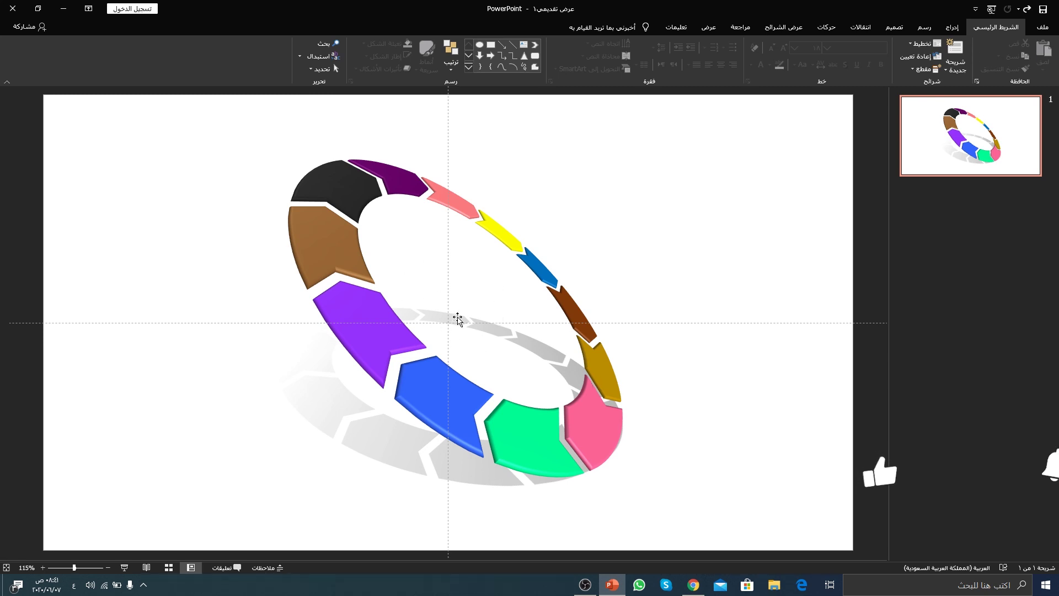
# Step: Draw an oval circle near the top-right of the slide
pyautogui.click(952, 27)
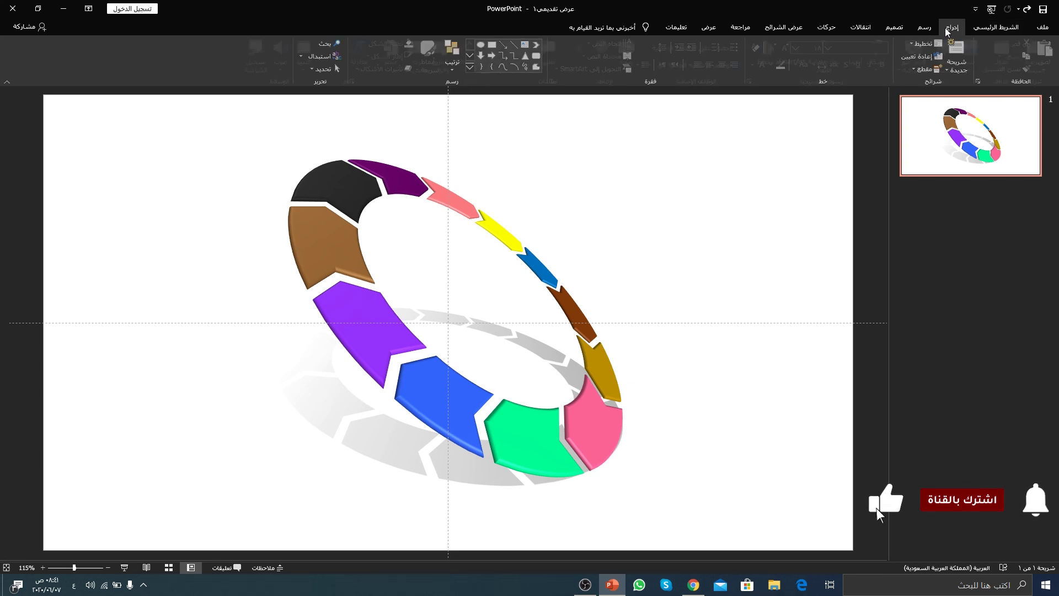
pyautogui.click(832, 52)
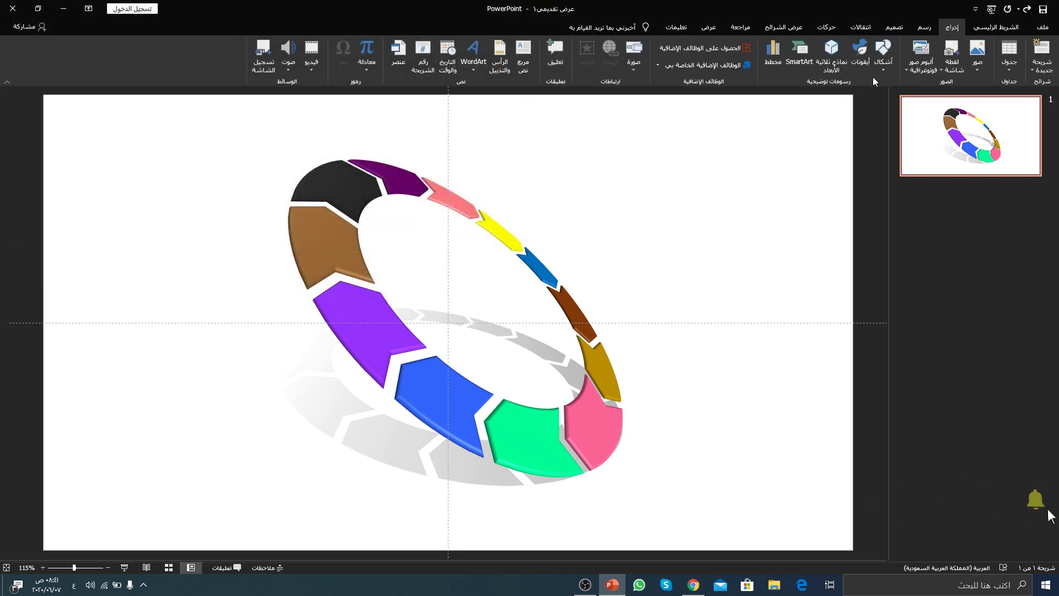
pyautogui.click(883, 55)
pyautogui.click(834, 98)
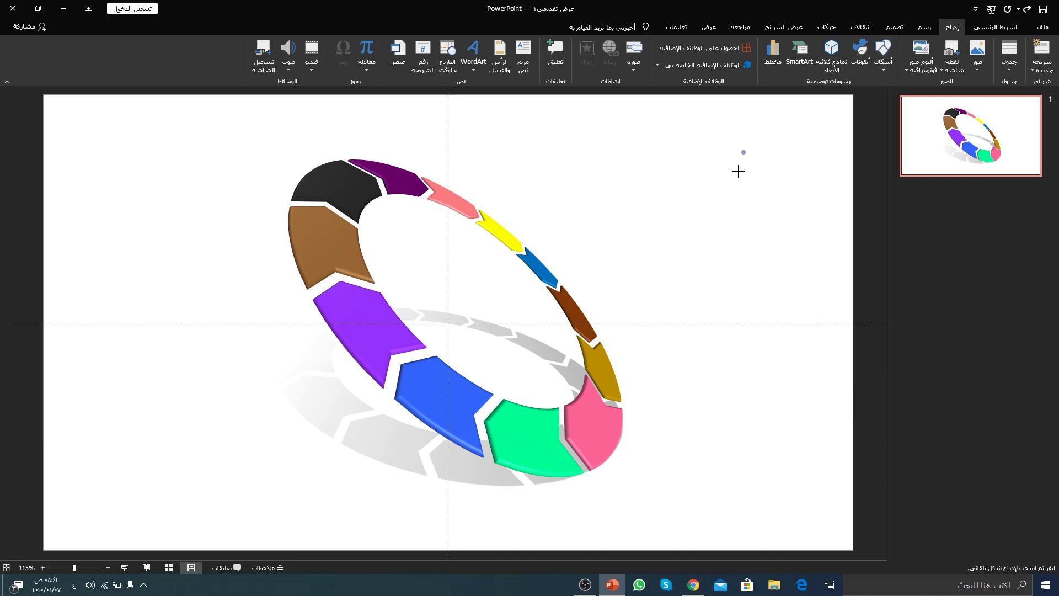
pyautogui.moveTo(746, 151); pyautogui.dragTo(701, 226)
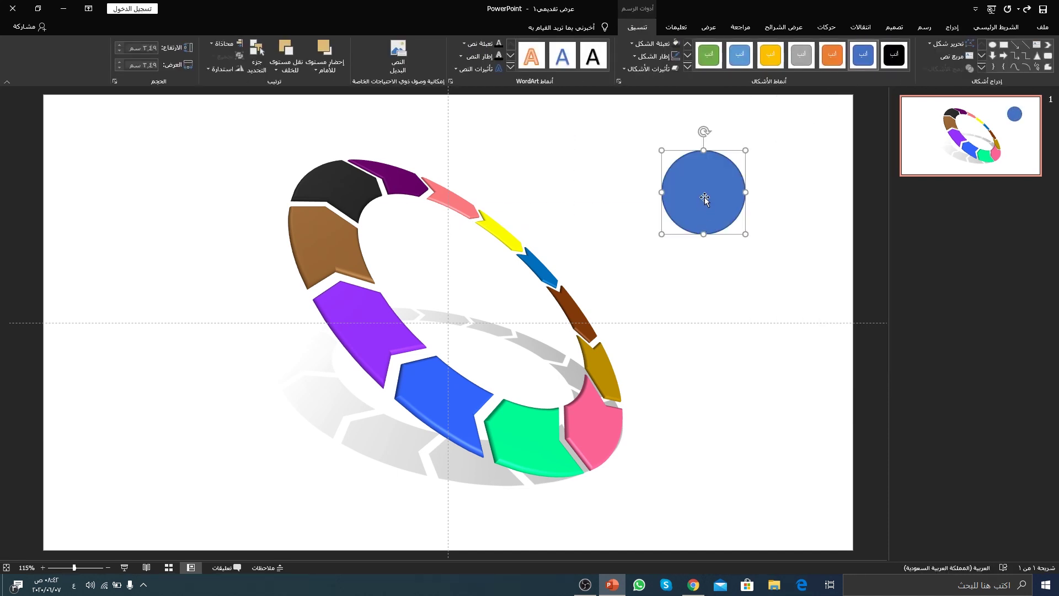
# Step: Remove the circle's outline and fill it with dark red
pyautogui.rightClick(704, 197)
pyautogui.click(660, 427)
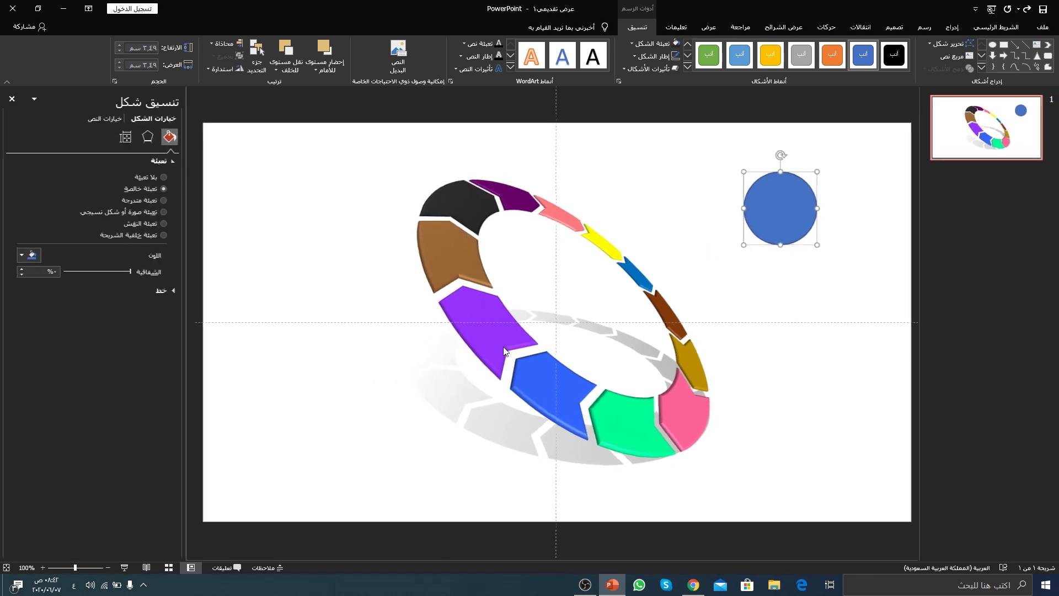
pyautogui.click(169, 290)
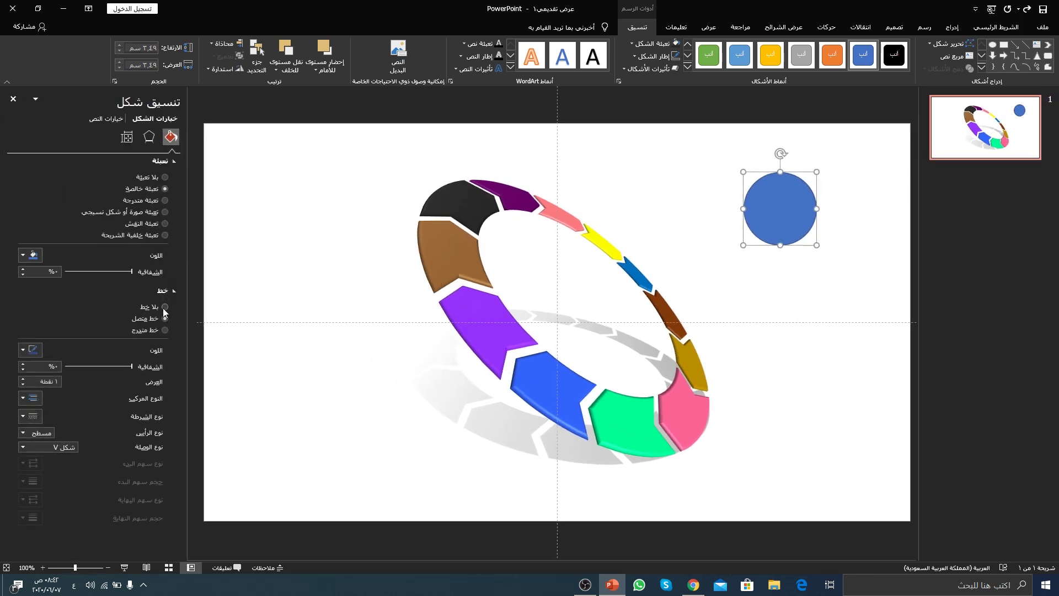
pyautogui.click(165, 306)
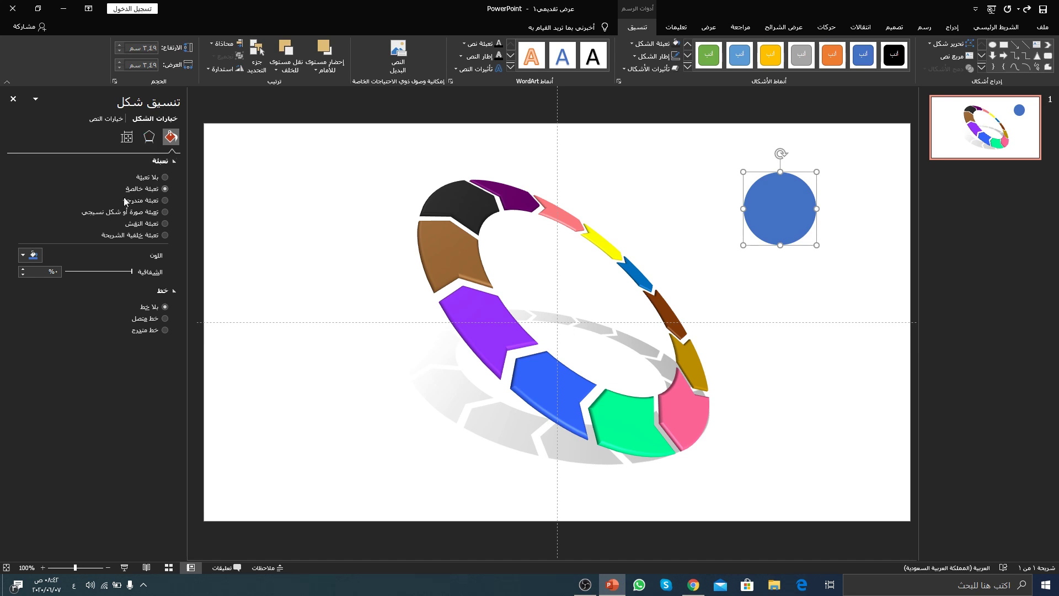
pyautogui.click(31, 255)
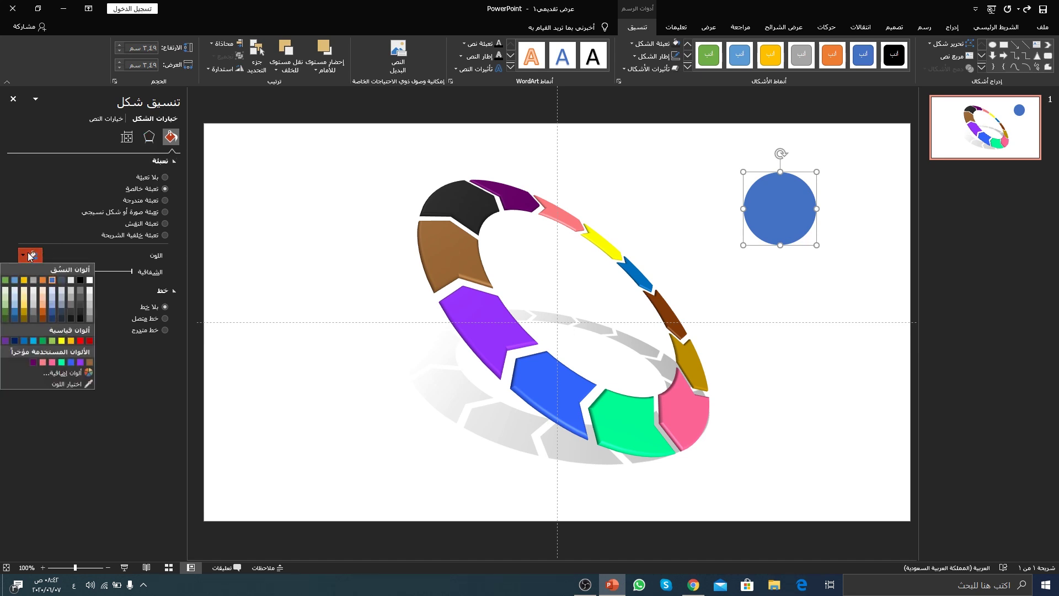
pyautogui.click(89, 341)
pyautogui.click(149, 137)
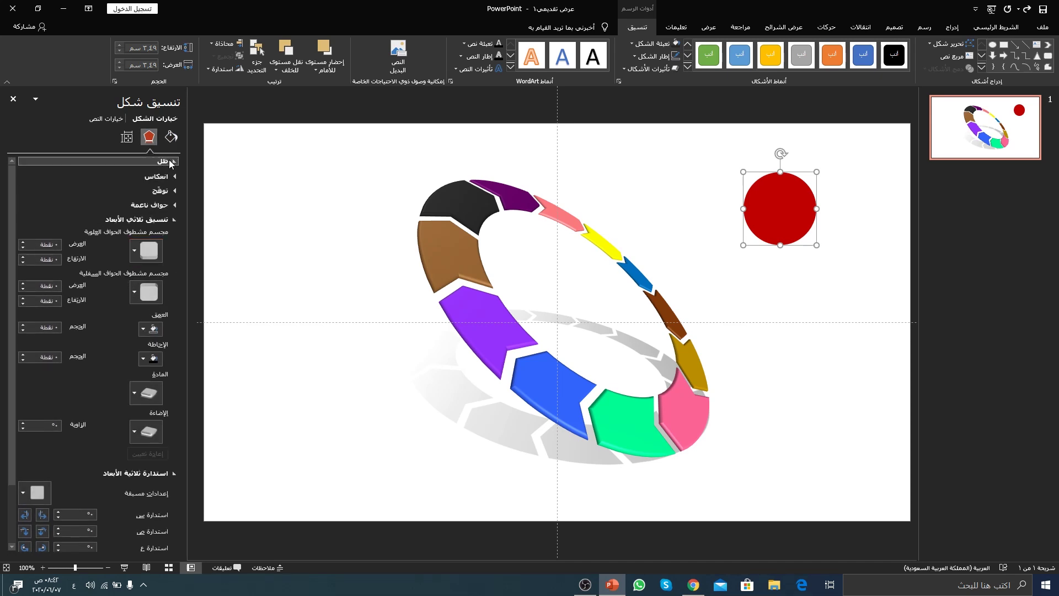
# Step: Give the red circle an inner shadow with 1 pt distance and blur raised to 57 pt
pyautogui.click(162, 160)
pyautogui.click(32, 177)
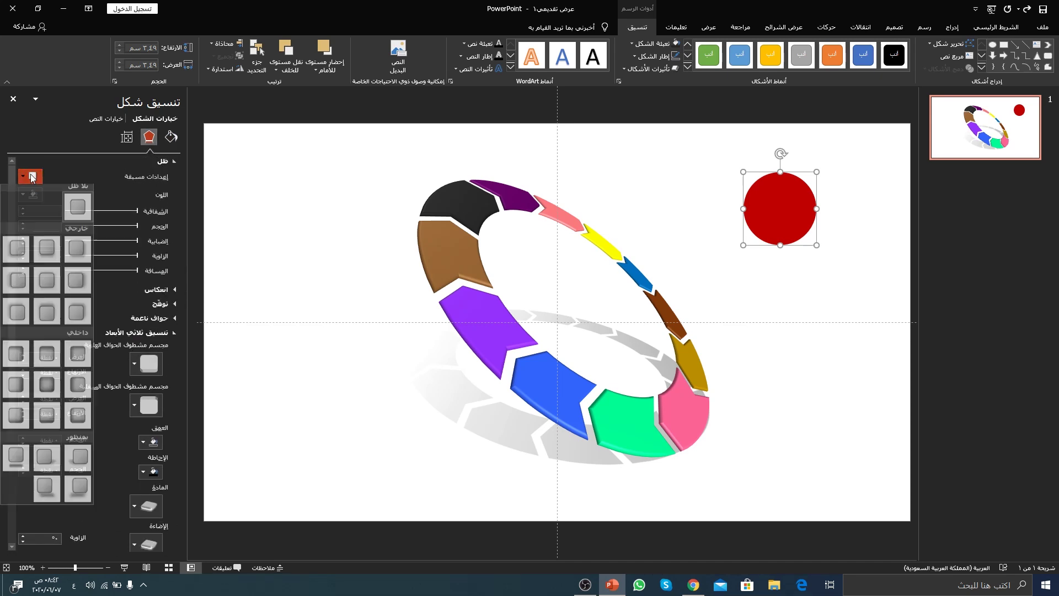
pyautogui.click(47, 385)
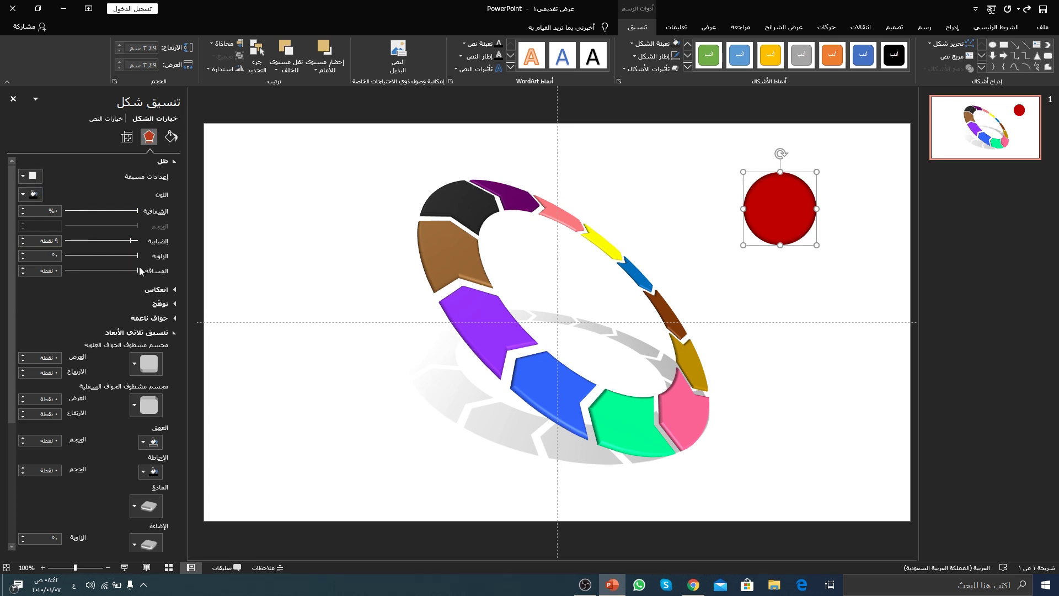
pyautogui.moveTo(137, 272); pyautogui.dragTo(137, 271)
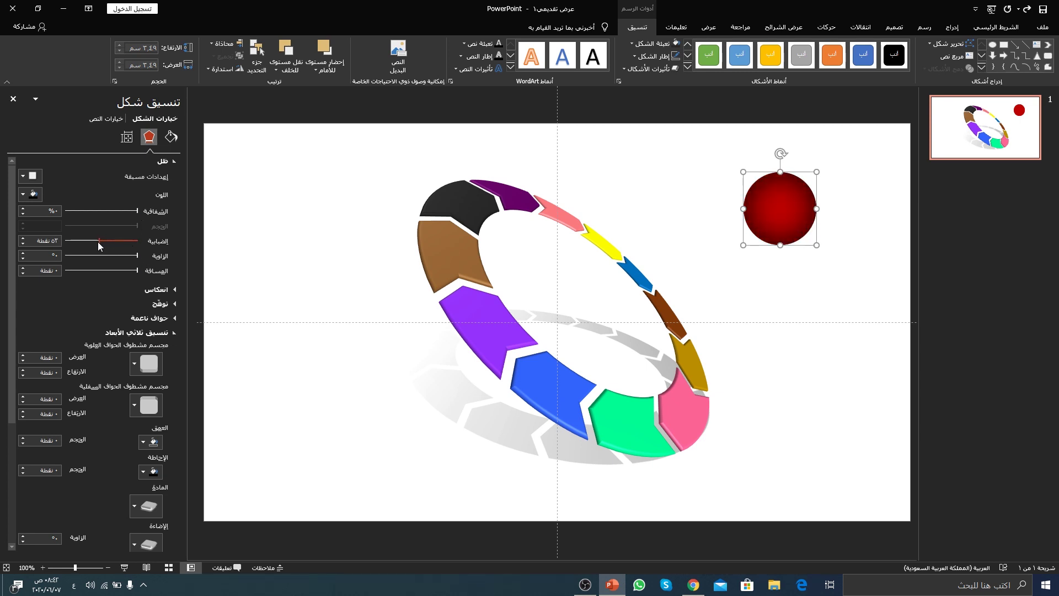
pyautogui.moveTo(98, 242); pyautogui.dragTo(97, 242)
# Step: Place the red circle at the ring's centre and send it back one layer
pyautogui.moveTo(782, 209); pyautogui.dragTo(564, 312)
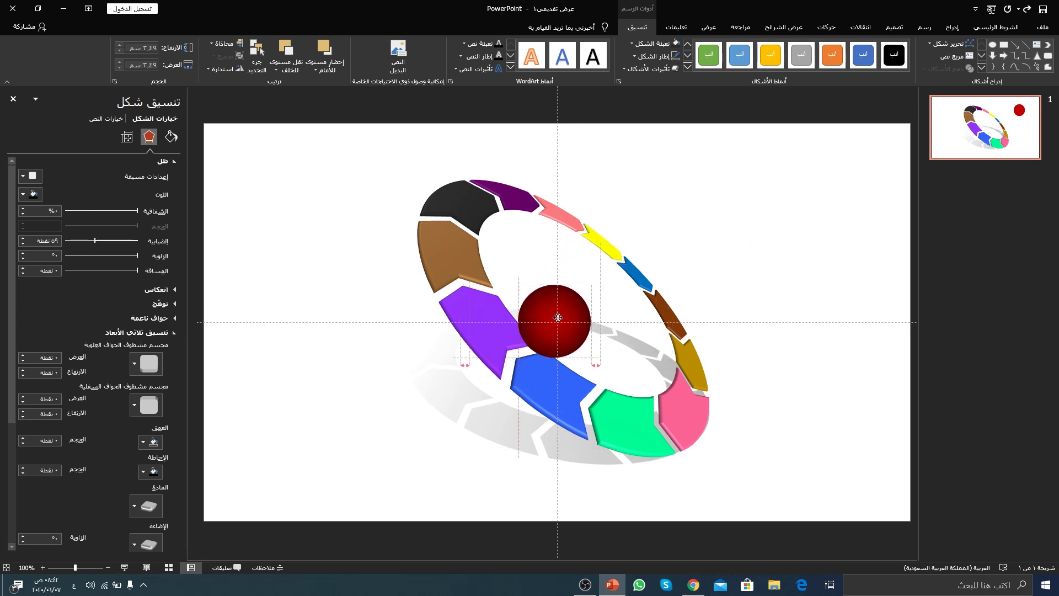
pyautogui.moveTo(564, 312); pyautogui.dragTo(557, 318)
pyautogui.click(286, 49)
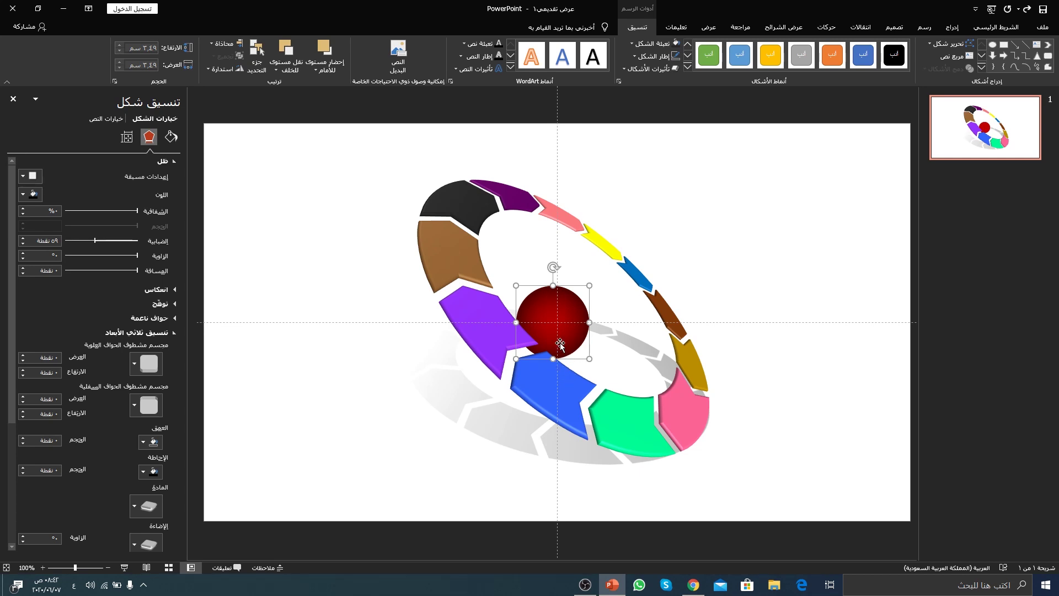
pyautogui.moveTo(561, 325); pyautogui.dragTo(567, 326)
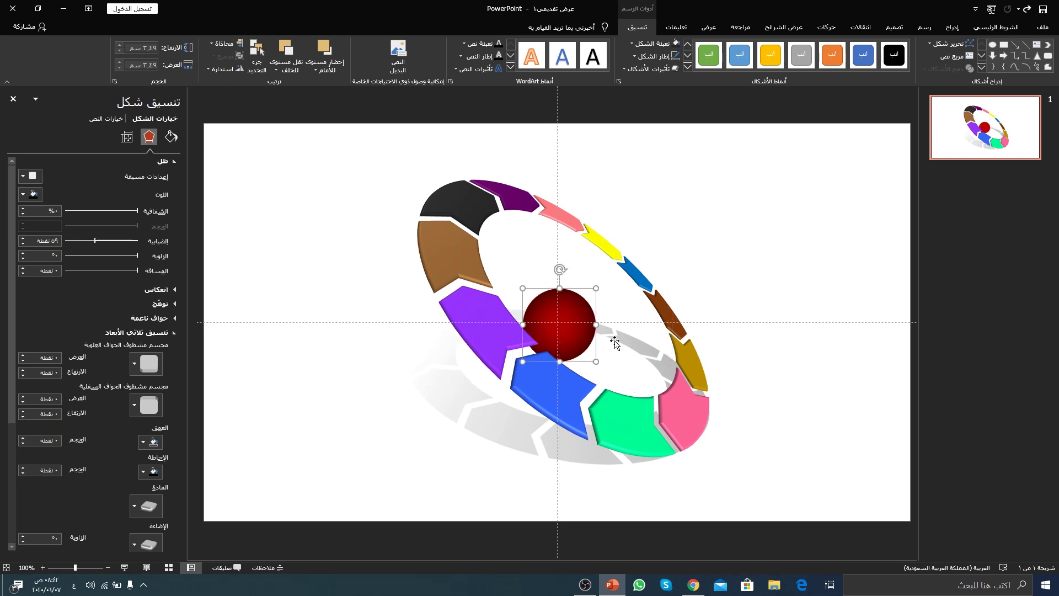
pyautogui.click(740, 202)
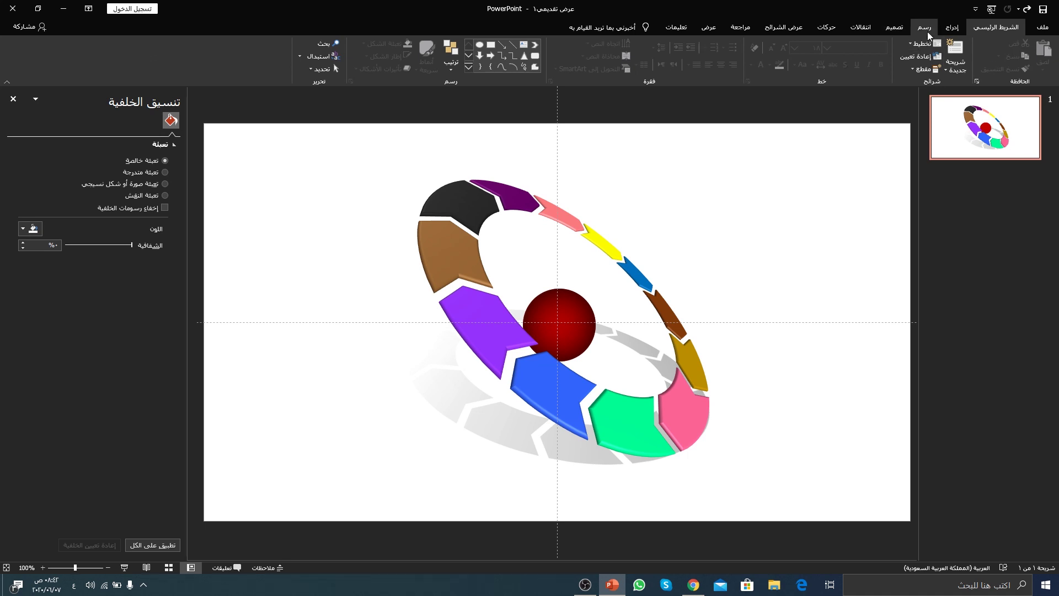
# Step: Draw a new oval at the slide's upper right with no outline
pyautogui.click(953, 27)
pyautogui.click(883, 61)
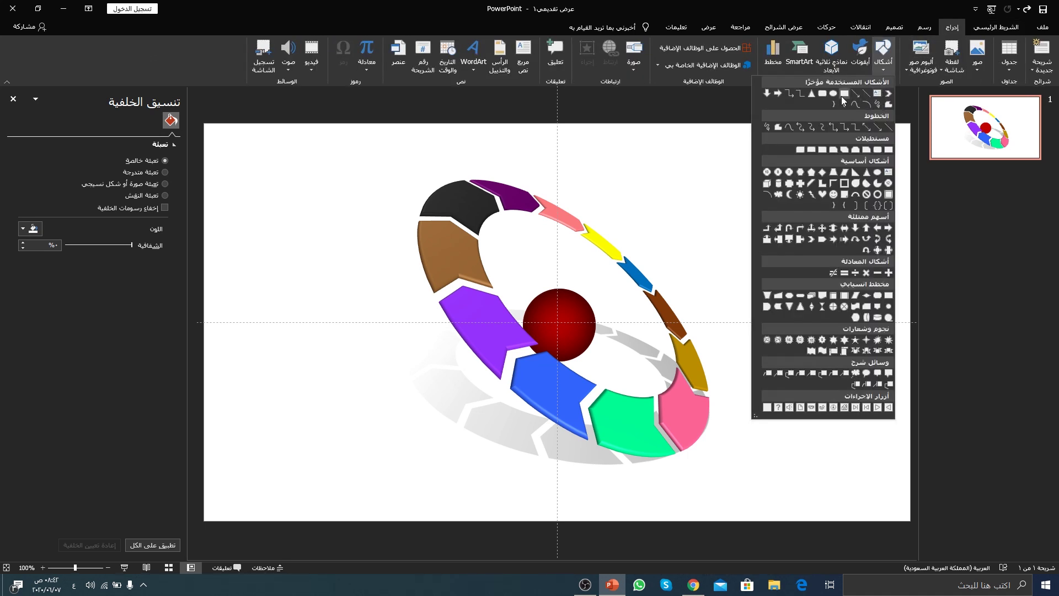
pyautogui.click(833, 93)
pyautogui.moveTo(819, 166)
pyautogui.mouseDown()
pyautogui.moveTo(747, 189)
pyautogui.moveTo(770, 187)
pyautogui.mouseUp()
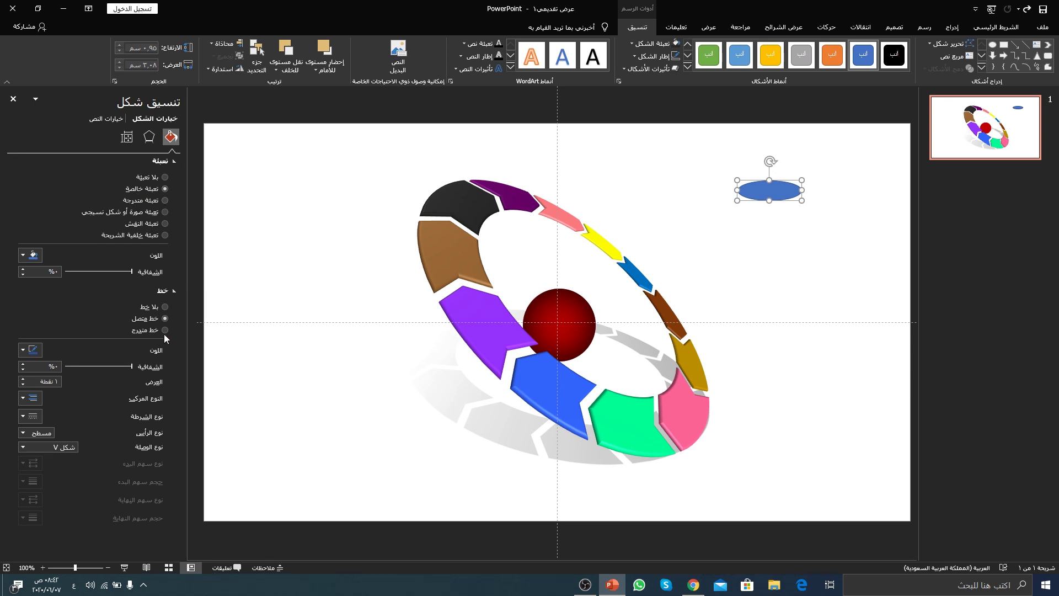
pyautogui.click(165, 307)
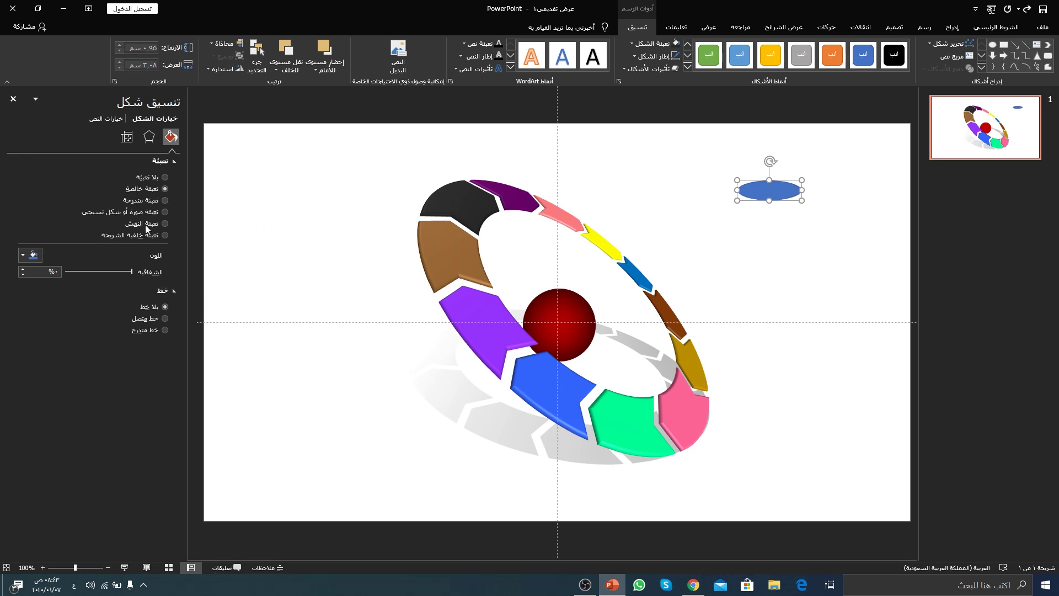
# Step: Fill the oval with a path gradient whose stops are 0% and 40% transparent
pyautogui.click(143, 201)
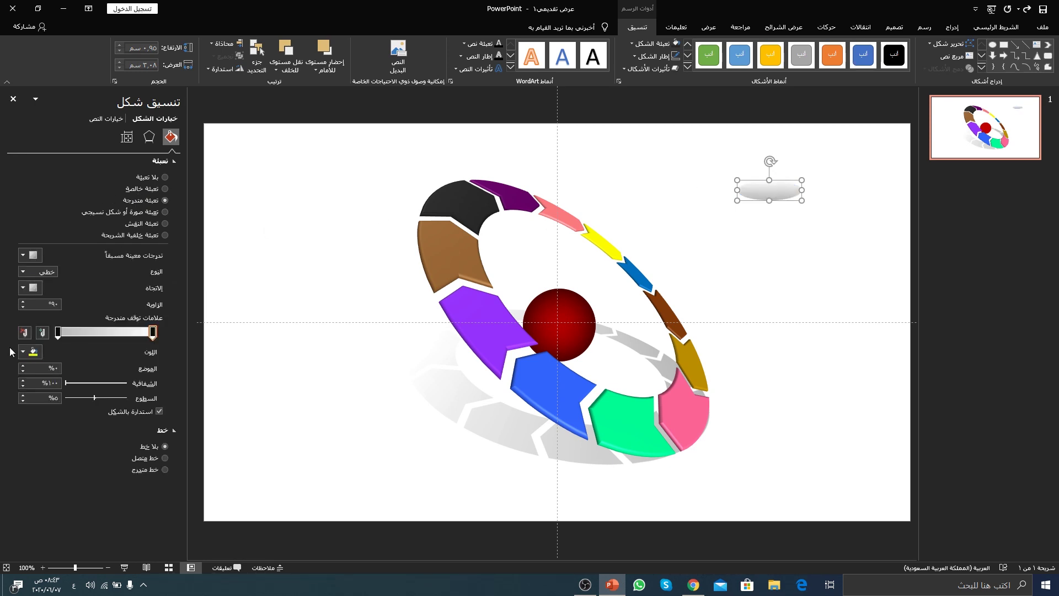
pyautogui.click(152, 334)
pyautogui.moveTo(67, 388); pyautogui.dragTo(127, 382)
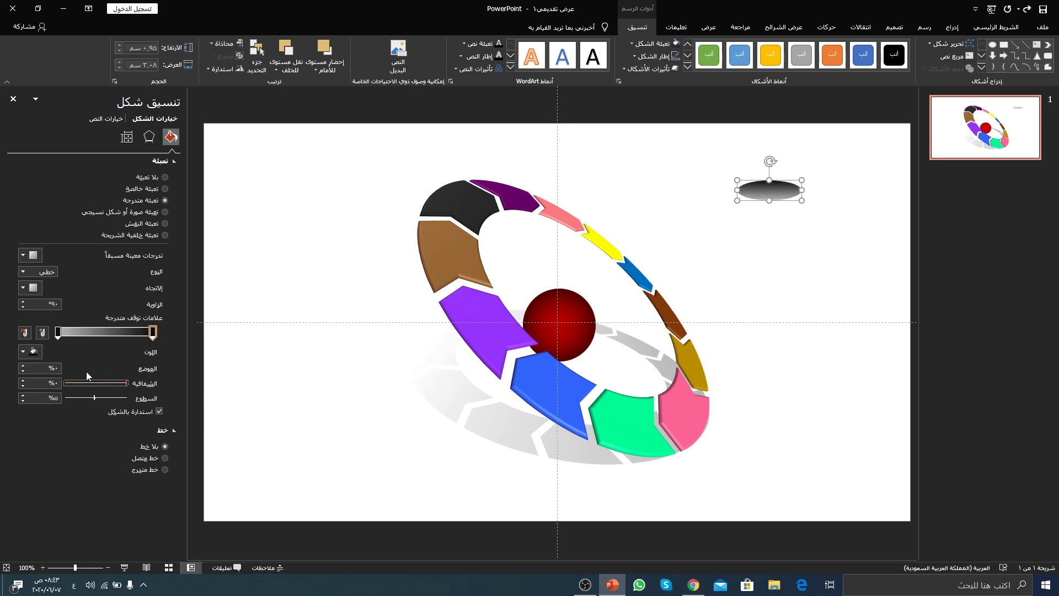
pyautogui.click(57, 333)
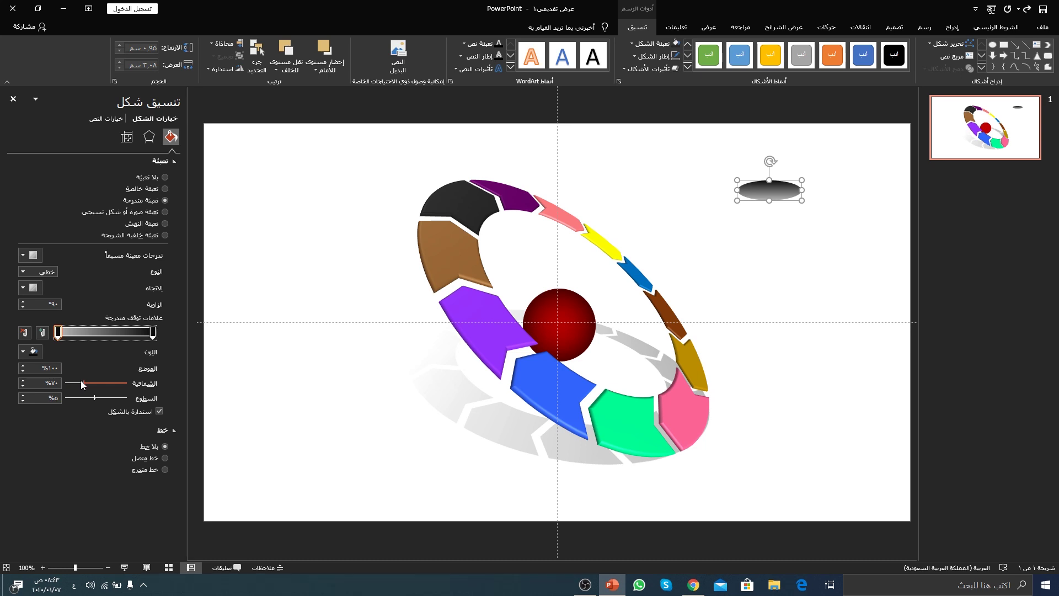
pyautogui.moveTo(82, 384); pyautogui.dragTo(132, 384)
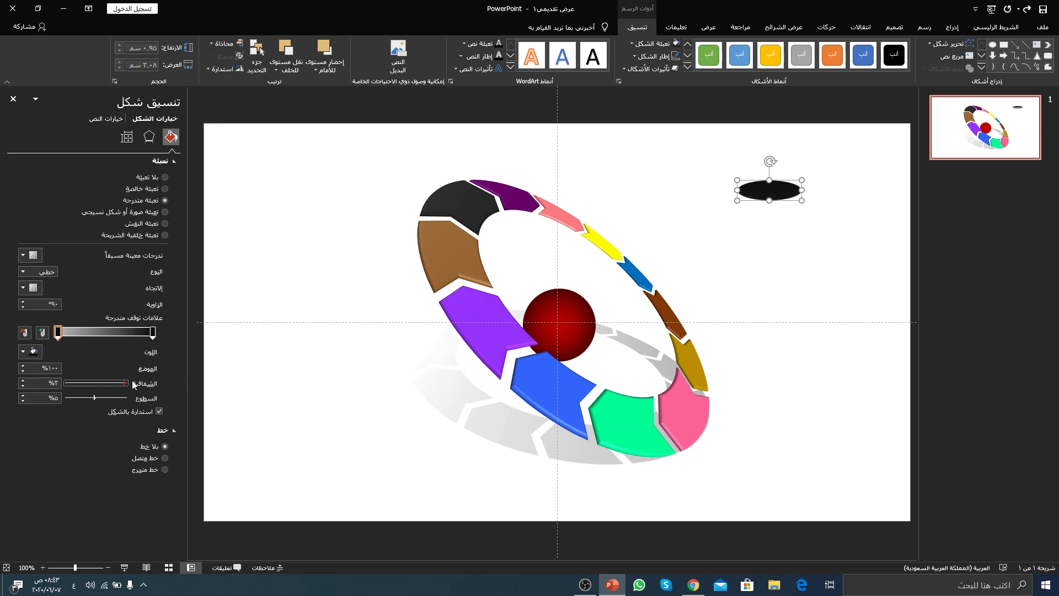
pyautogui.click(25, 273)
pyautogui.click(38, 314)
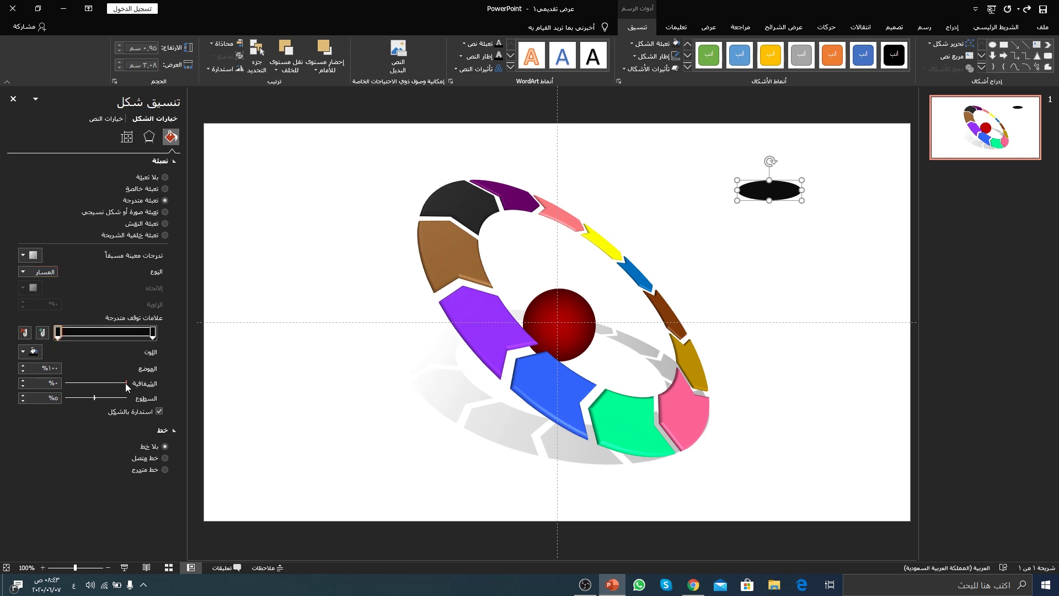
pyautogui.moveTo(127, 384); pyautogui.dragTo(65, 384)
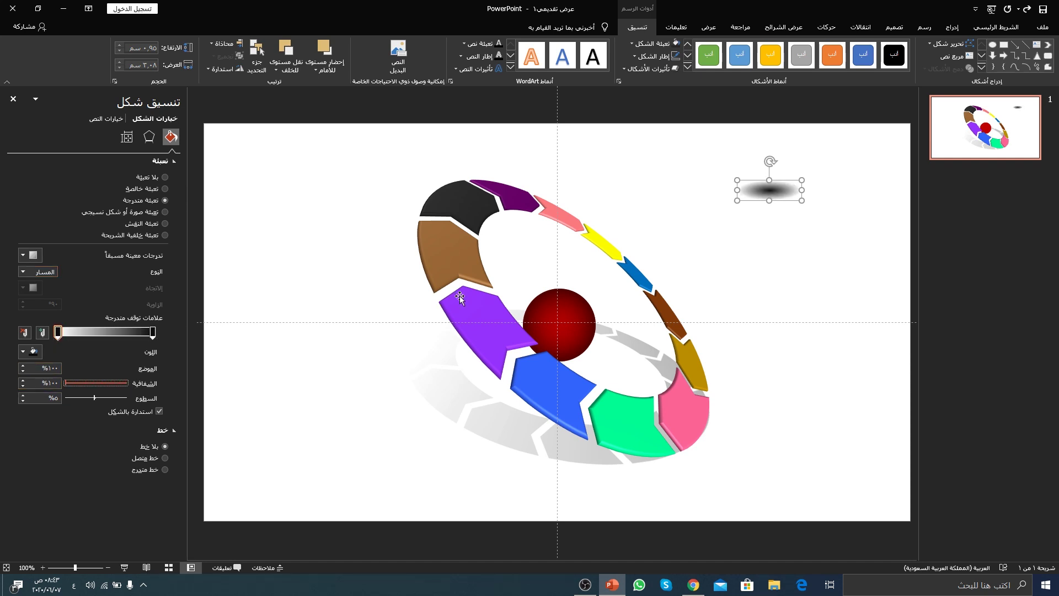
pyautogui.click(153, 333)
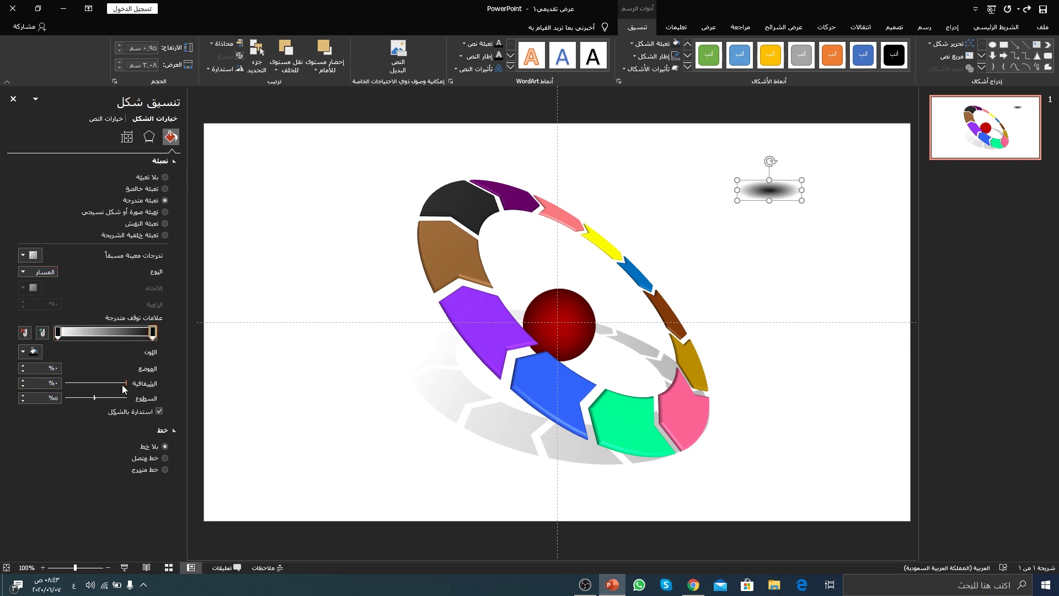
pyautogui.moveTo(126, 383); pyautogui.dragTo(102, 383)
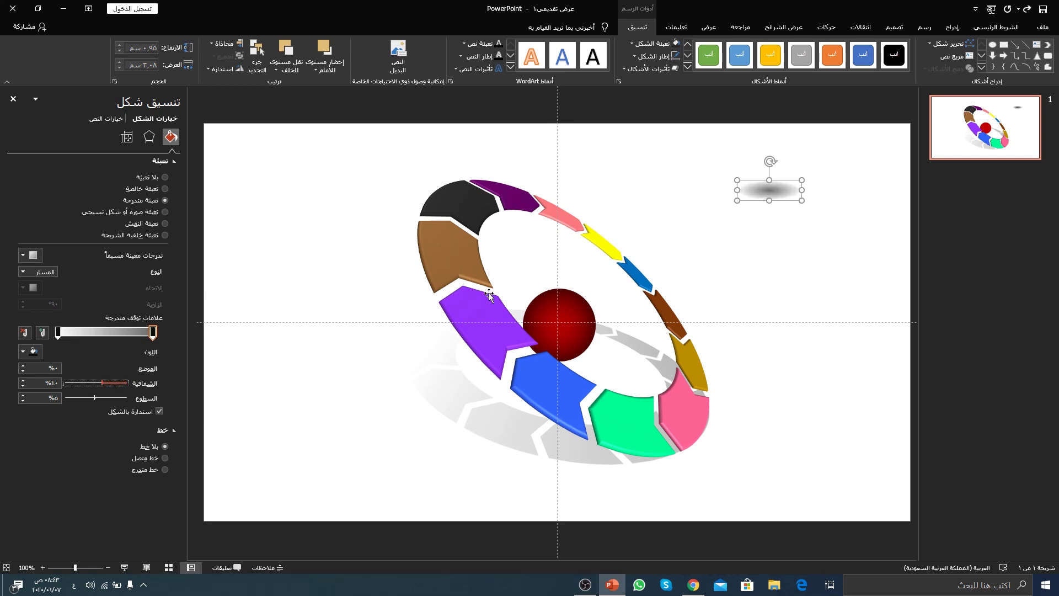
# Step: Flatten the oval to 0.56 cm tall beneath the sphere and send it backward
pyautogui.moveTo(769, 201)
pyautogui.mouseDown()
pyautogui.moveTo(769, 192)
pyautogui.moveTo(576, 369)
pyautogui.mouseUp()
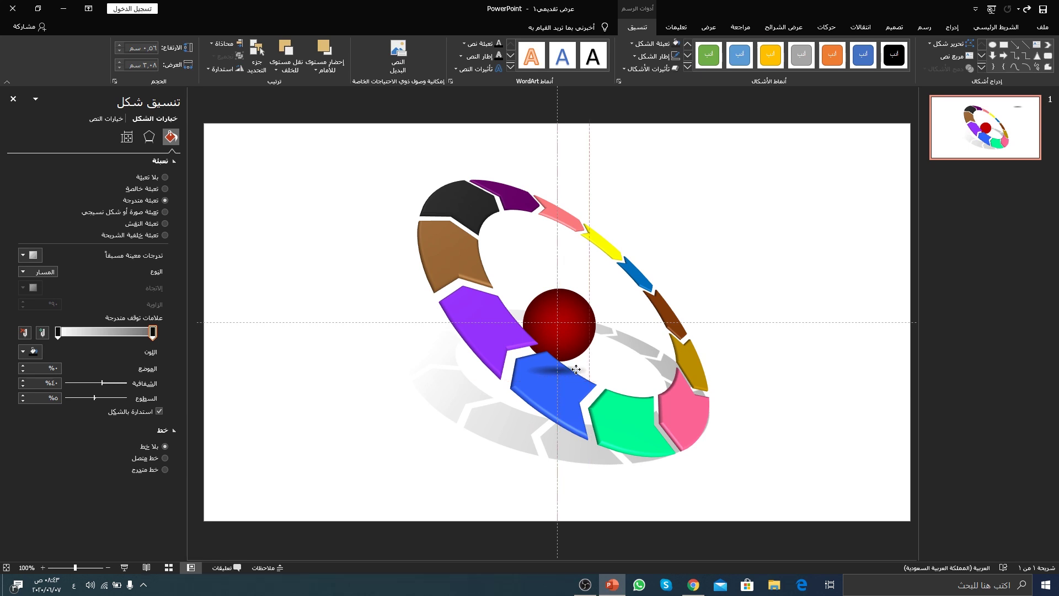
pyautogui.click(292, 53)
pyautogui.click(726, 241)
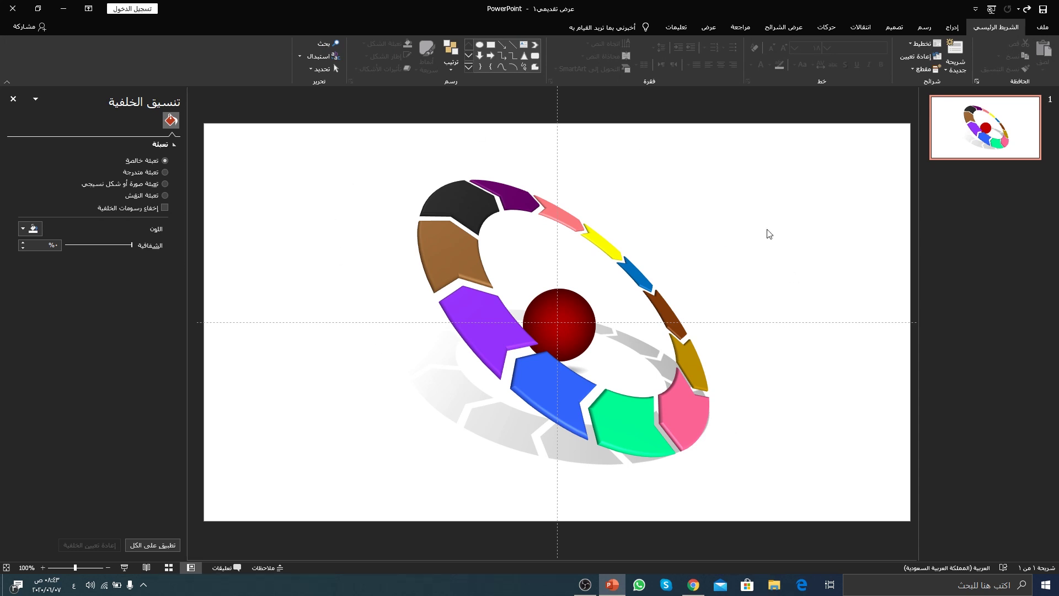
# Step: Insert the calligraphy picture from this device
pyautogui.click(576, 338)
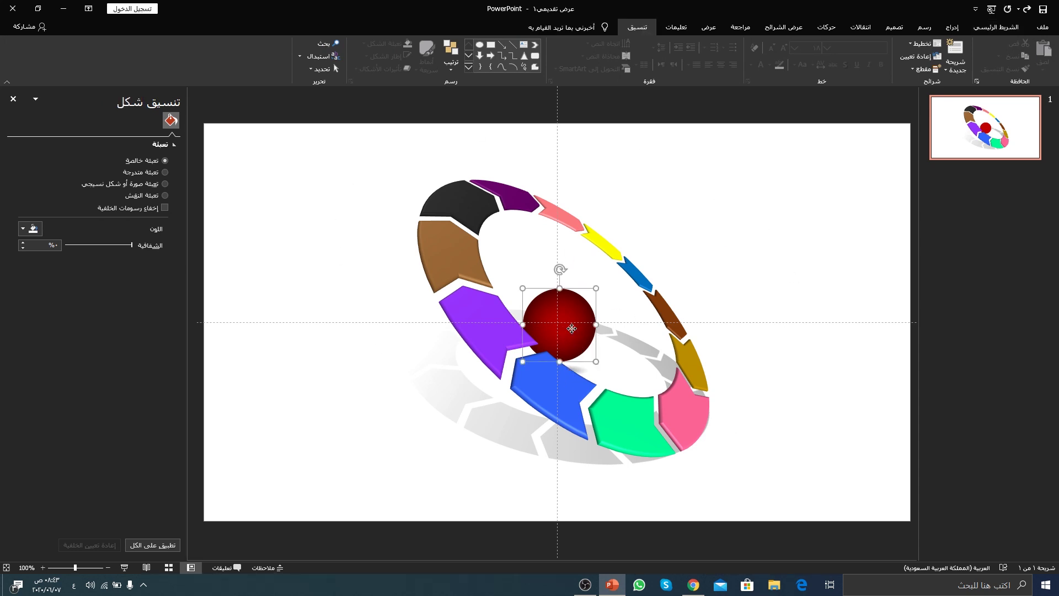
pyautogui.click(781, 234)
pyautogui.click(954, 28)
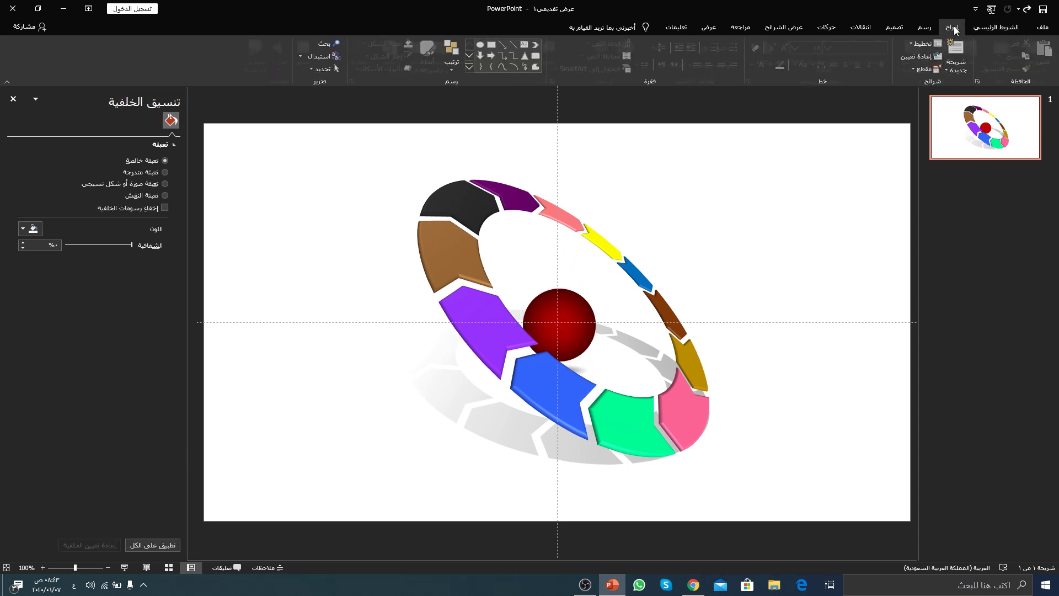
pyautogui.click(979, 80)
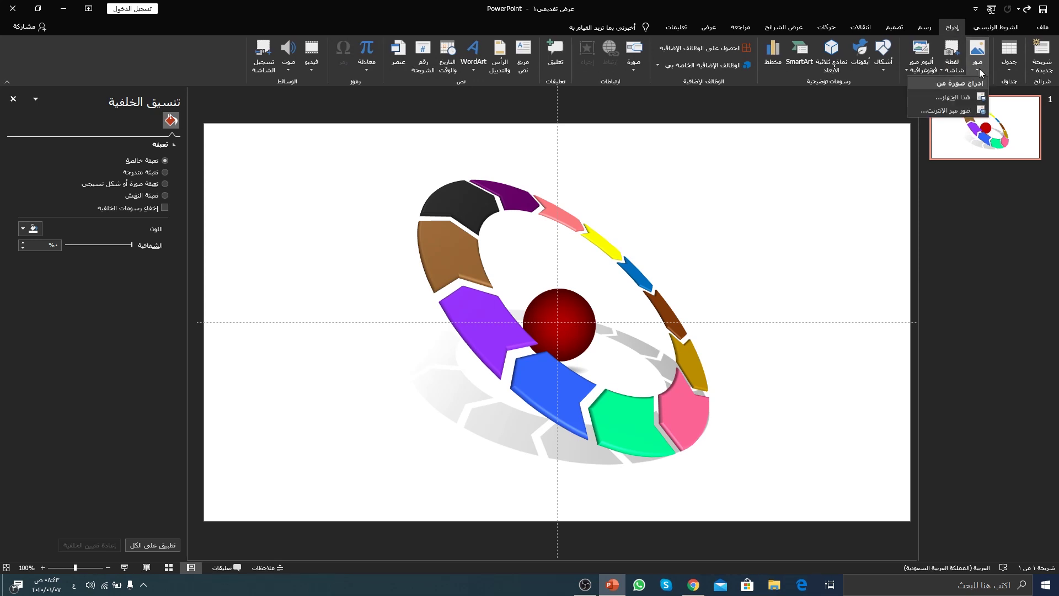
pyautogui.click(949, 97)
# Step: Shrink the calligraphy picture onto the centre of the red sphere and open its Color options
pyautogui.moveTo(573, 428)
pyautogui.mouseDown()
pyautogui.moveTo(705, 454)
pyautogui.moveTo(717, 218)
pyautogui.mouseUp()
pyautogui.moveTo(671, 188)
pyautogui.mouseDown()
pyautogui.moveTo(725, 247)
pyautogui.moveTo(557, 316)
pyautogui.mouseUp()
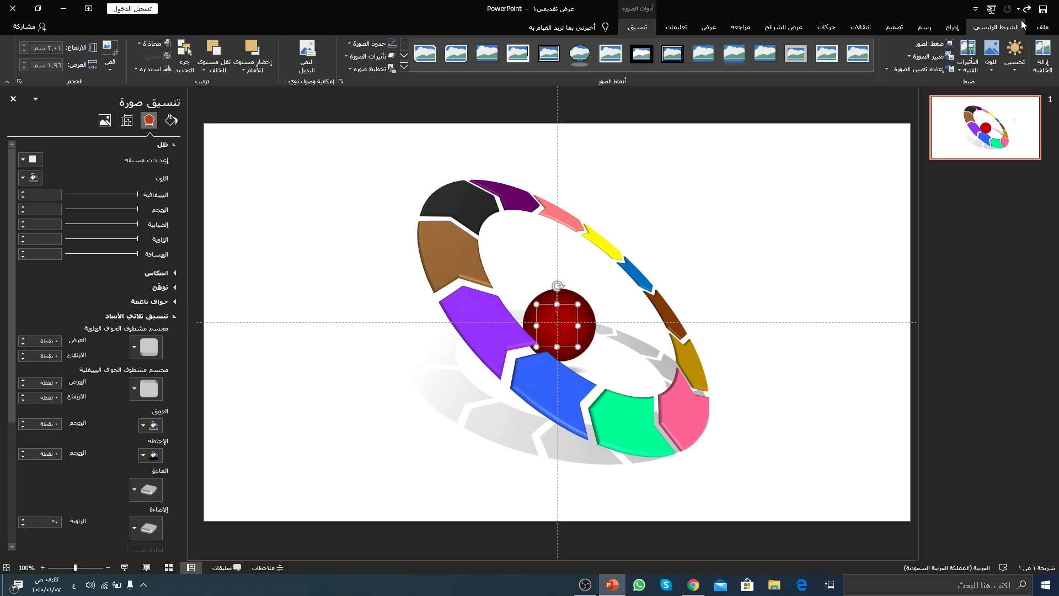
pyautogui.click(992, 62)
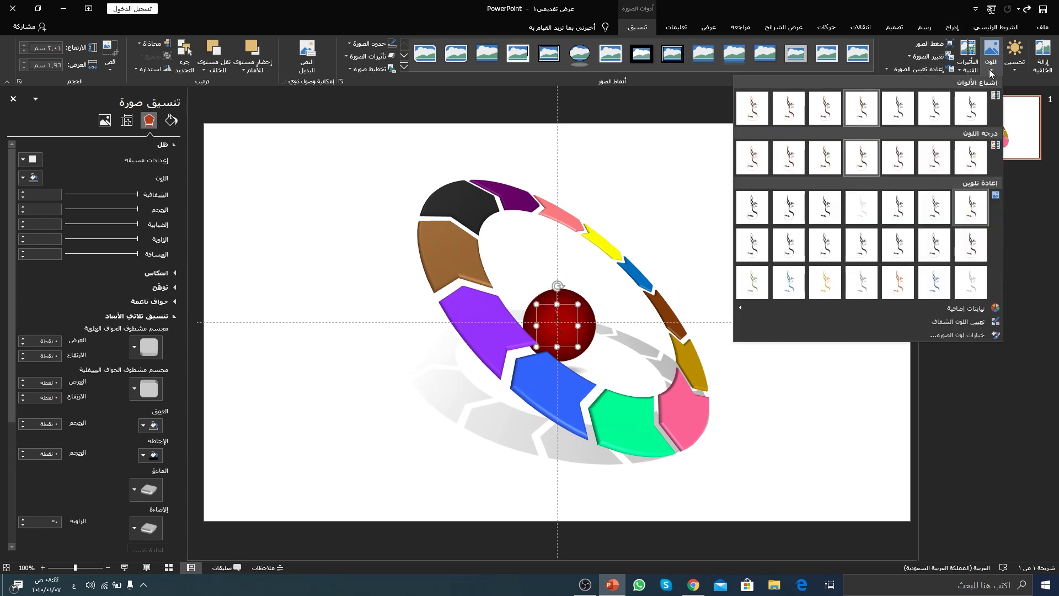
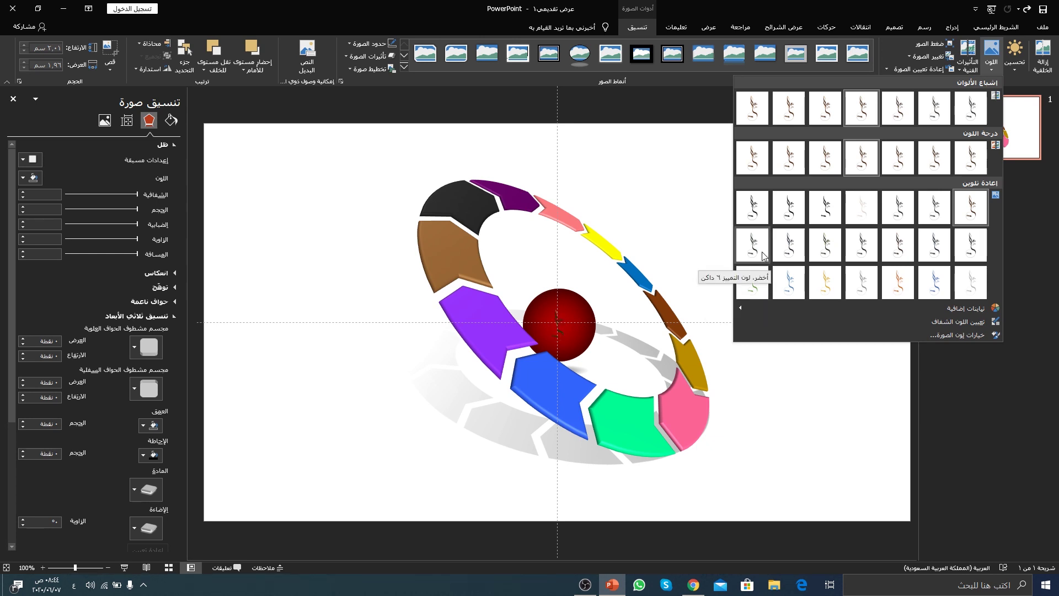
# Step: Recolour the logo with Washout and shrink it to about 2.52 × 2.46 cm on the sphere
pyautogui.click(866, 209)
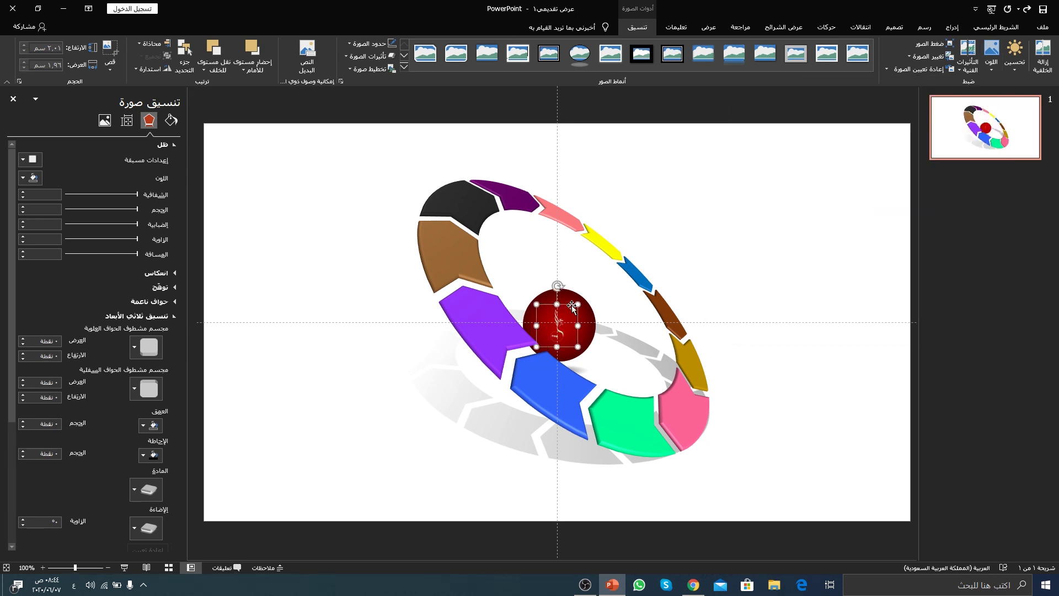
pyautogui.moveTo(586, 291)
pyautogui.mouseDown()
pyautogui.moveTo(539, 356)
pyautogui.moveTo(560, 328)
pyautogui.mouseUp()
pyautogui.click(767, 247)
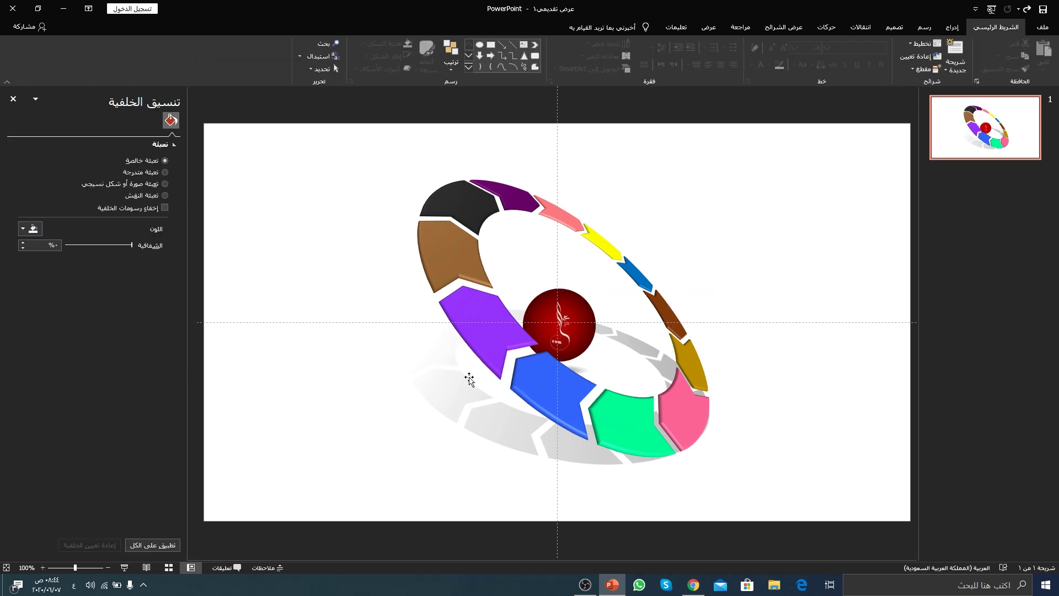
# Step: Change the sphere's fill to a darker custom maroon red (#7E0000)
pyautogui.click(574, 312)
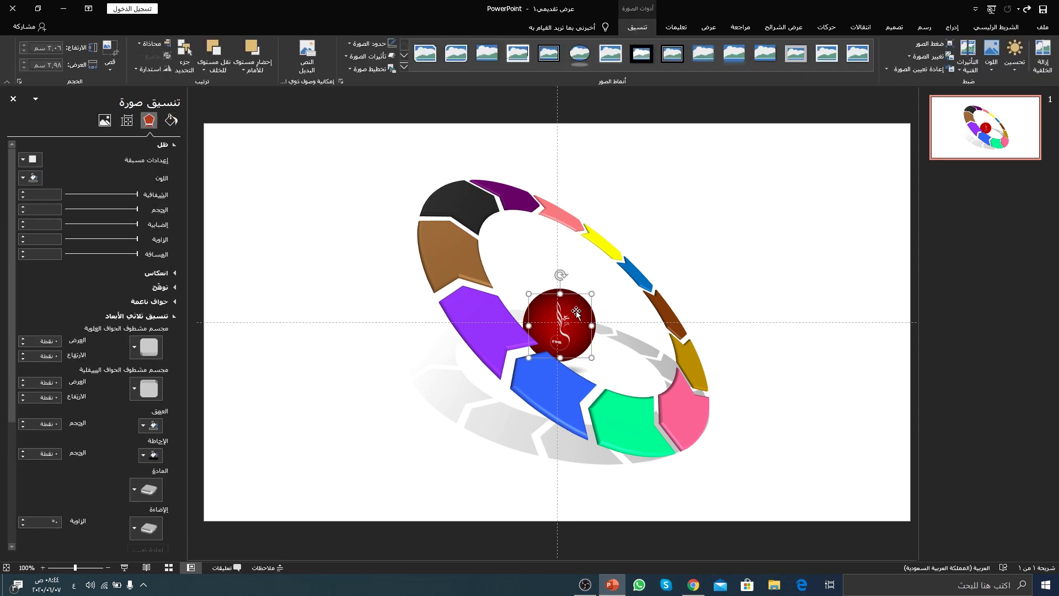
pyautogui.click(526, 321)
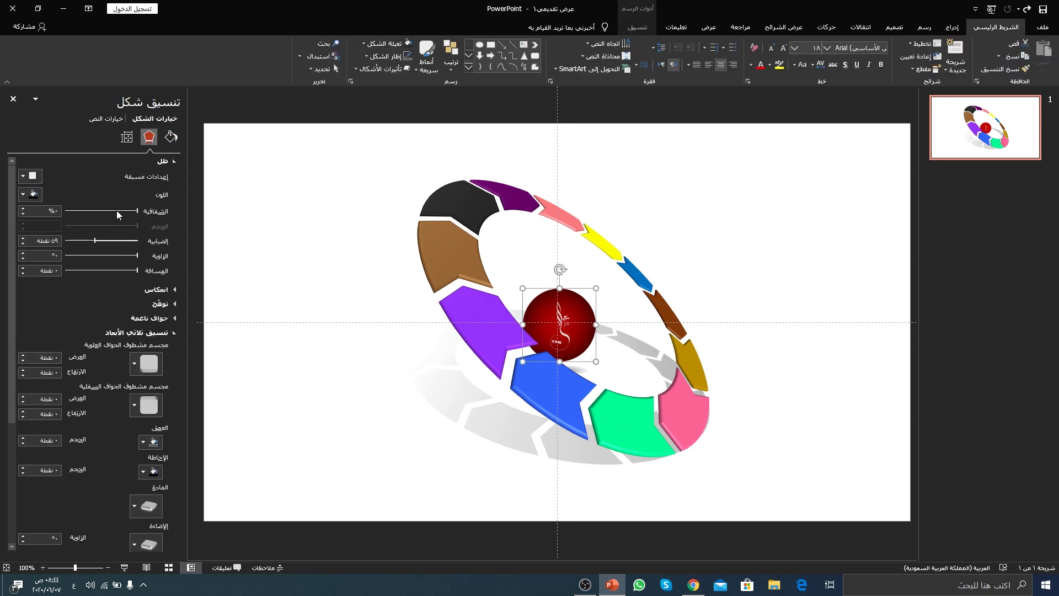
pyautogui.click(21, 256)
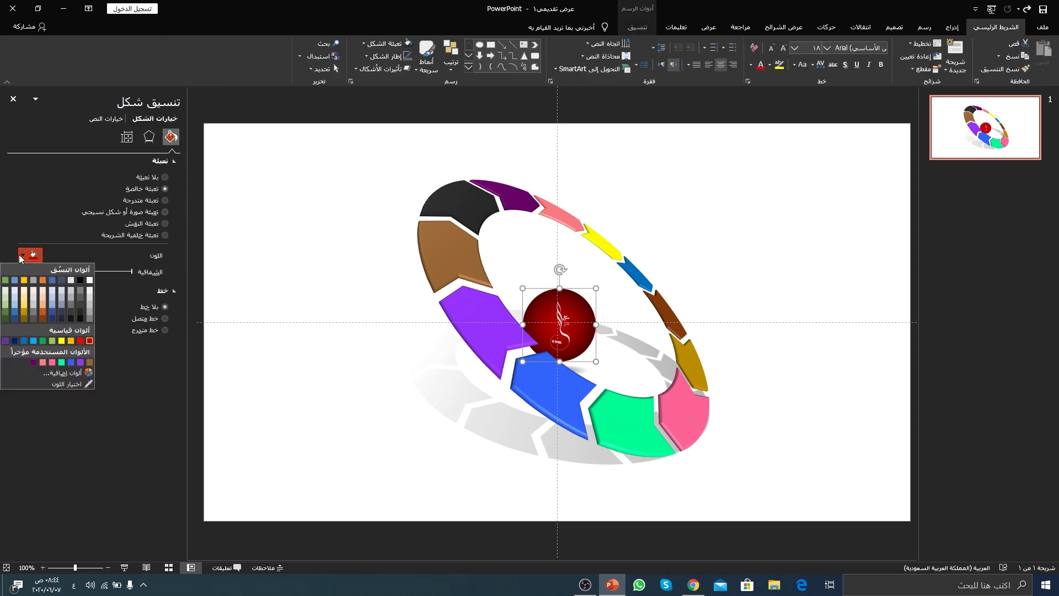
pyautogui.click(68, 374)
pyautogui.moveTo(632, 228); pyautogui.dragTo(632, 237)
pyautogui.click(593, 160)
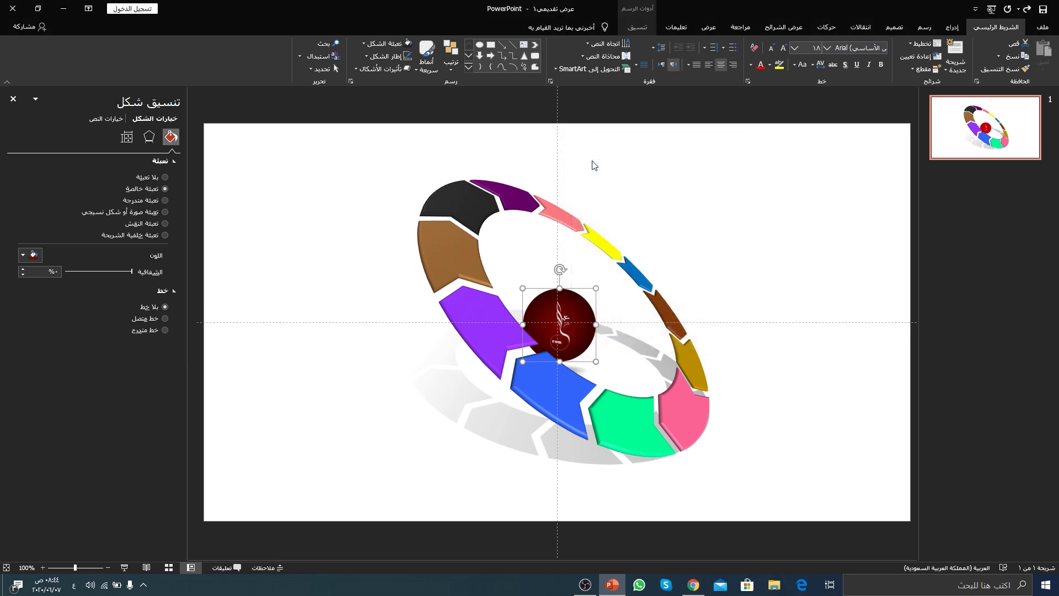
# Step: Preview the slide in Slide Show, then return to editing
pyautogui.click(332, 240)
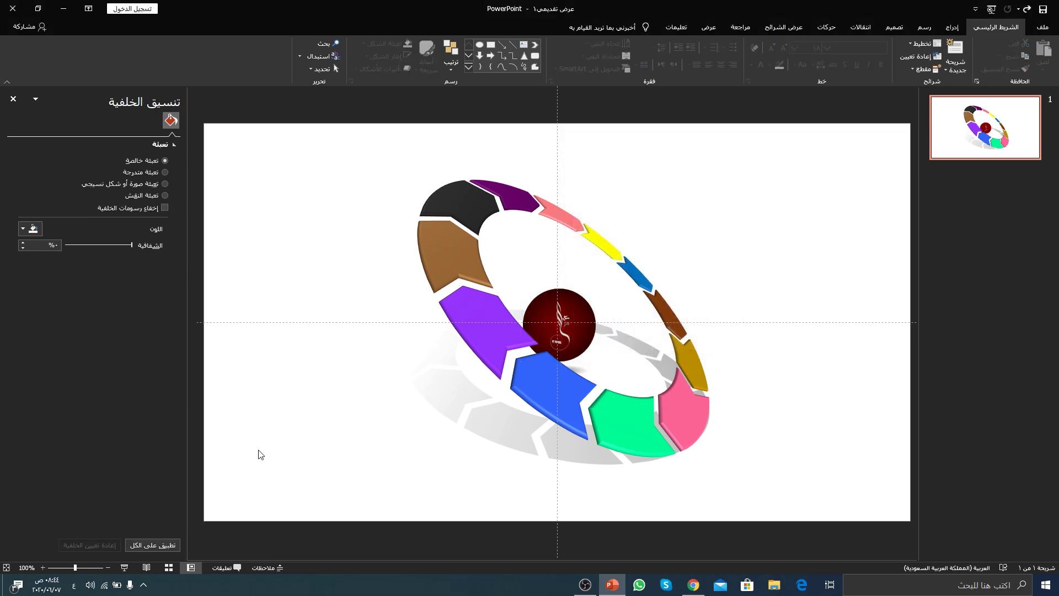
pyautogui.click(126, 568)
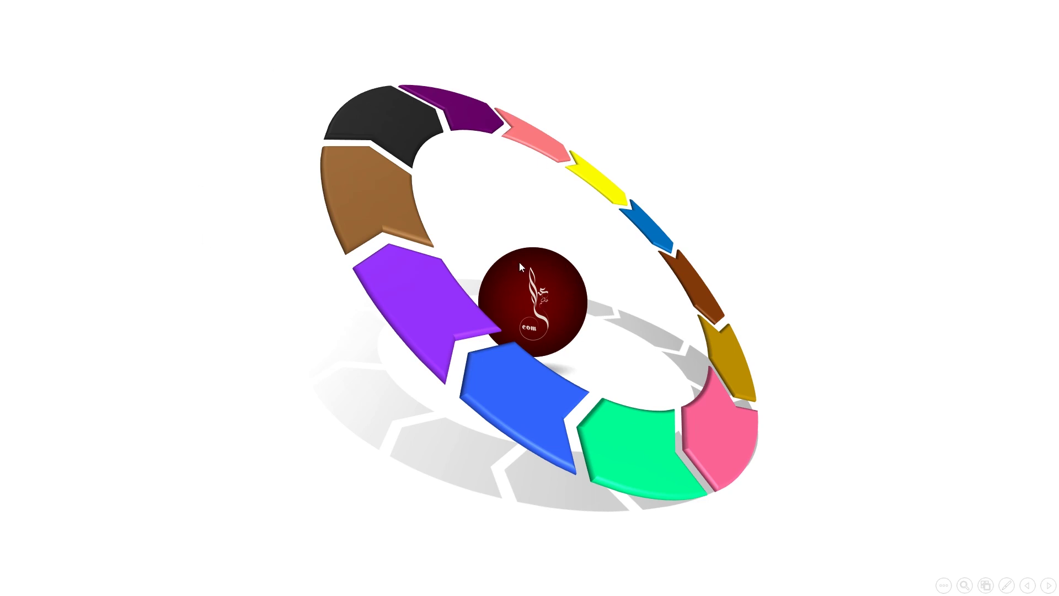
pyautogui.press('Escape')
# Step: Draw a text box near the upper right and enter the bold label text المرحلة
pyautogui.click(948, 28)
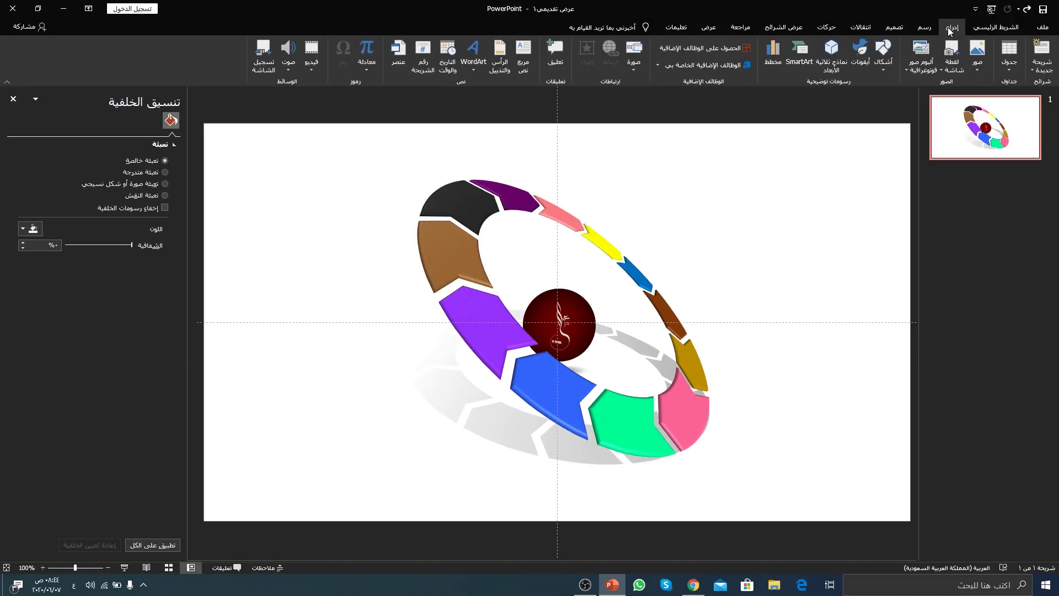
pyautogui.click(521, 65)
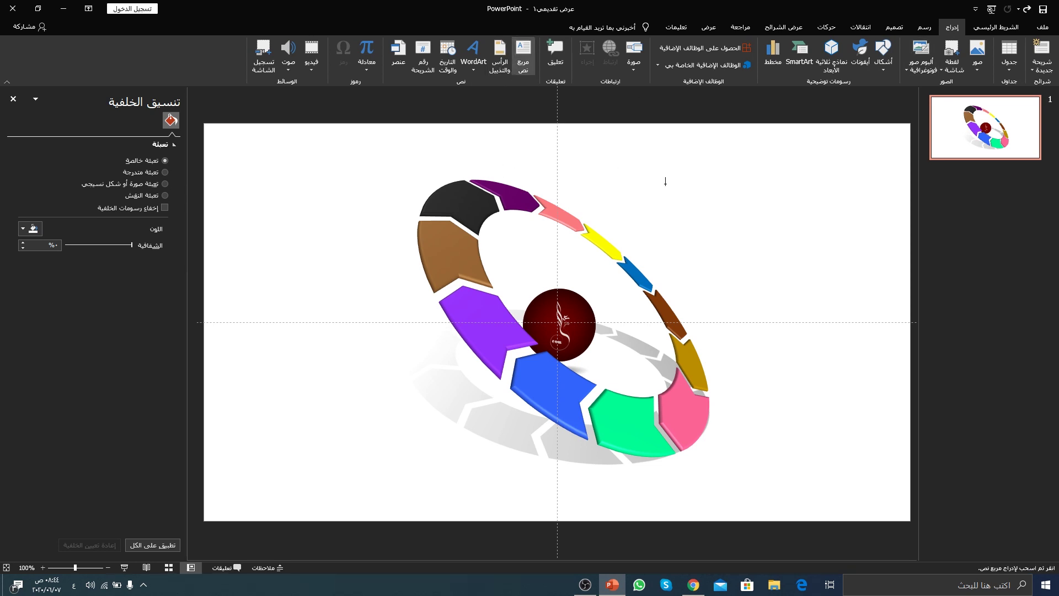
pyautogui.moveTo(668, 167); pyautogui.dragTo(734, 214)
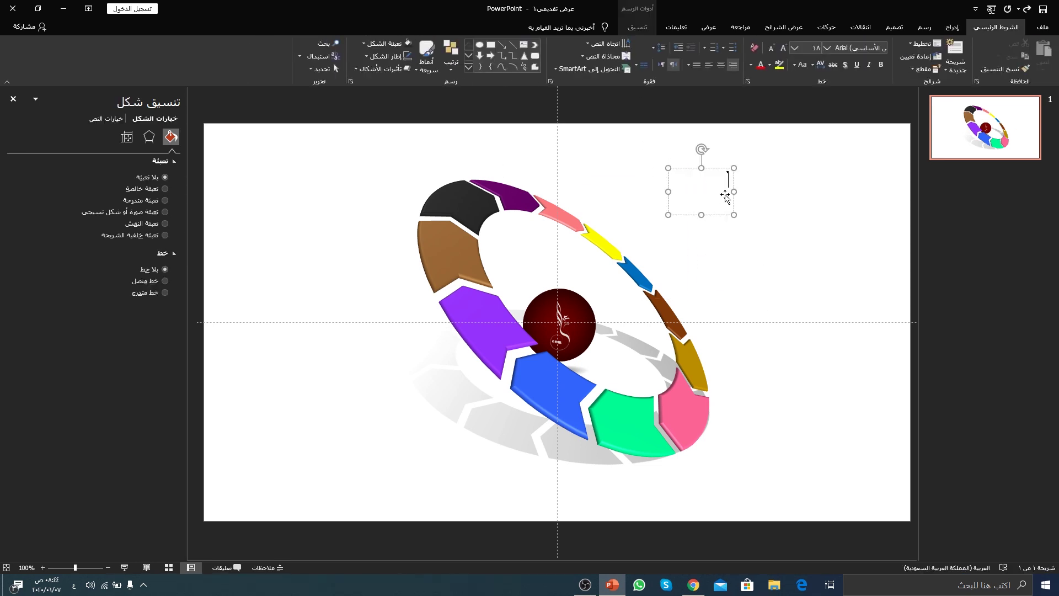
pyautogui.write('النص ال')
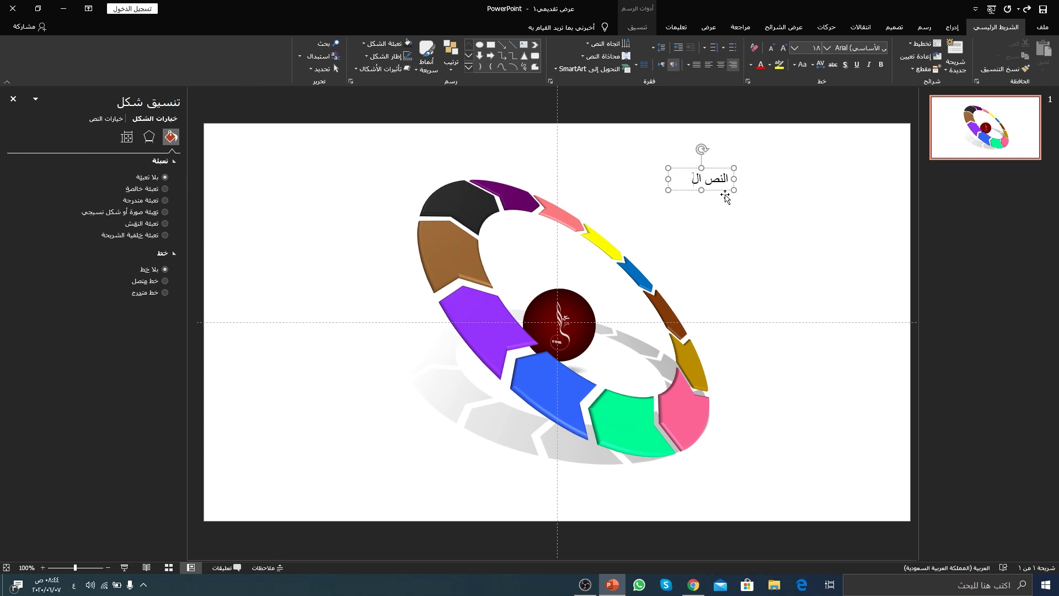
pyautogui.write('أول')
pyautogui.click(697, 190)
pyautogui.click(880, 68)
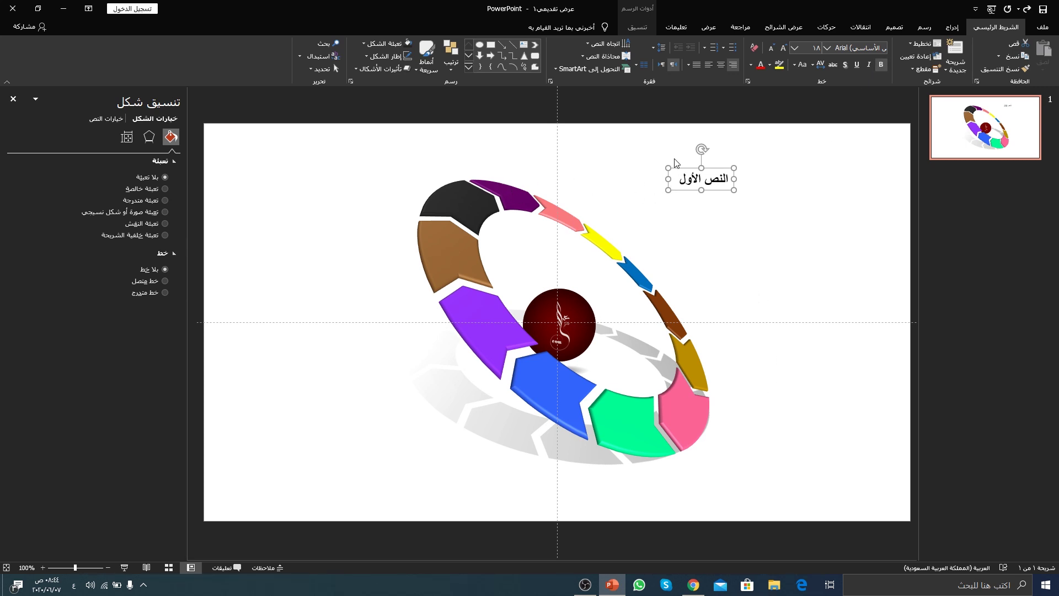
pyautogui.tripleClick(712, 181)
pyautogui.write('ال')
pyautogui.write('مرحلة ١')
pyautogui.click(669, 178)
# Step: Set the label to A Jannat LT at 14 pt and move it to the top centre
pyautogui.click(828, 48)
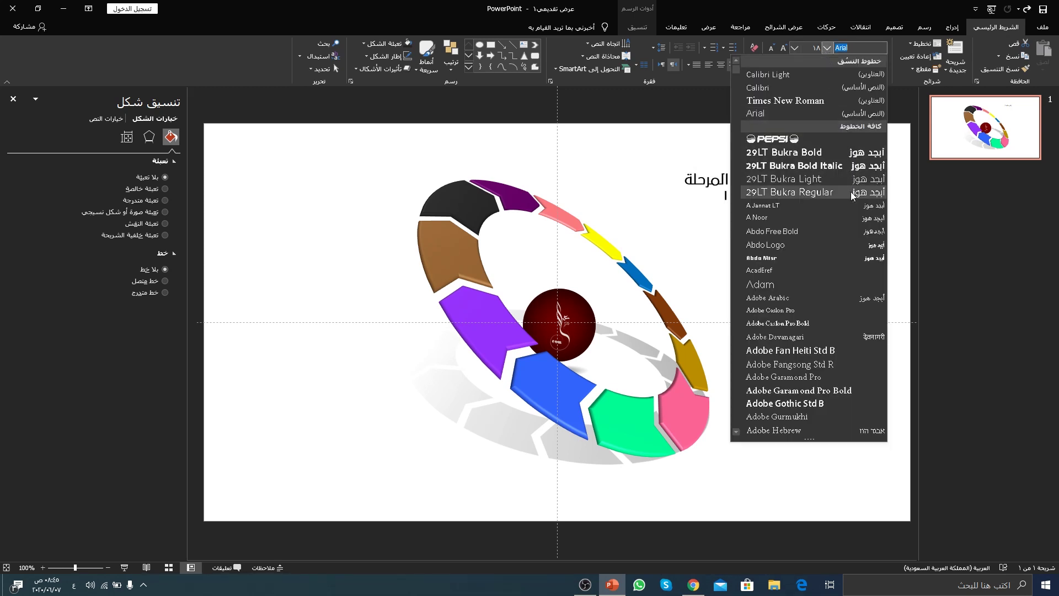
pyautogui.click(852, 206)
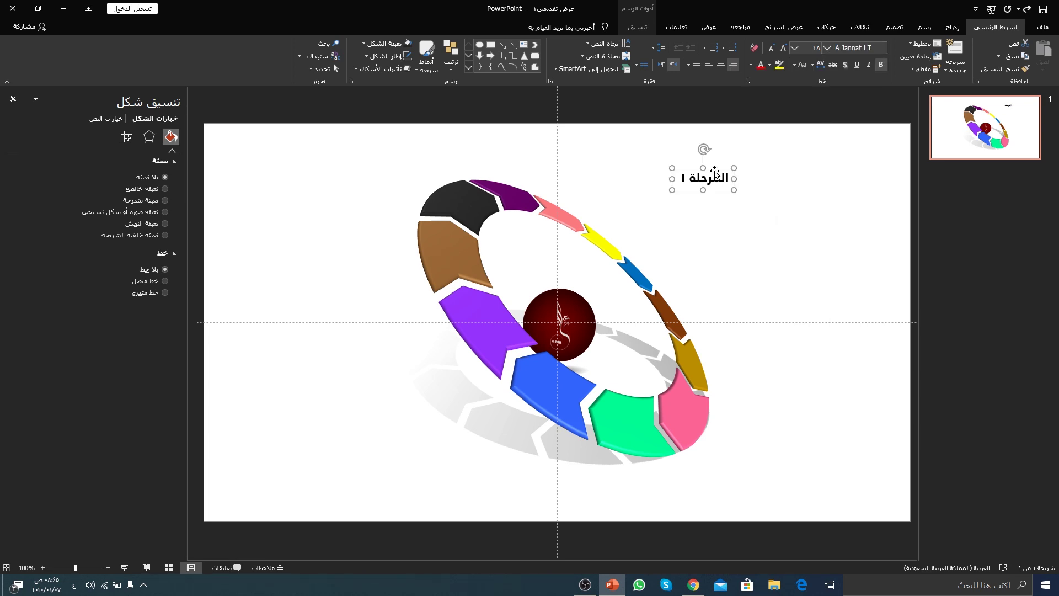
pyautogui.click(772, 49)
pyautogui.click(772, 48)
pyautogui.moveTo(719, 167)
pyautogui.mouseDown()
pyautogui.moveTo(507, 136)
pyautogui.moveTo(607, 161)
pyautogui.mouseUp()
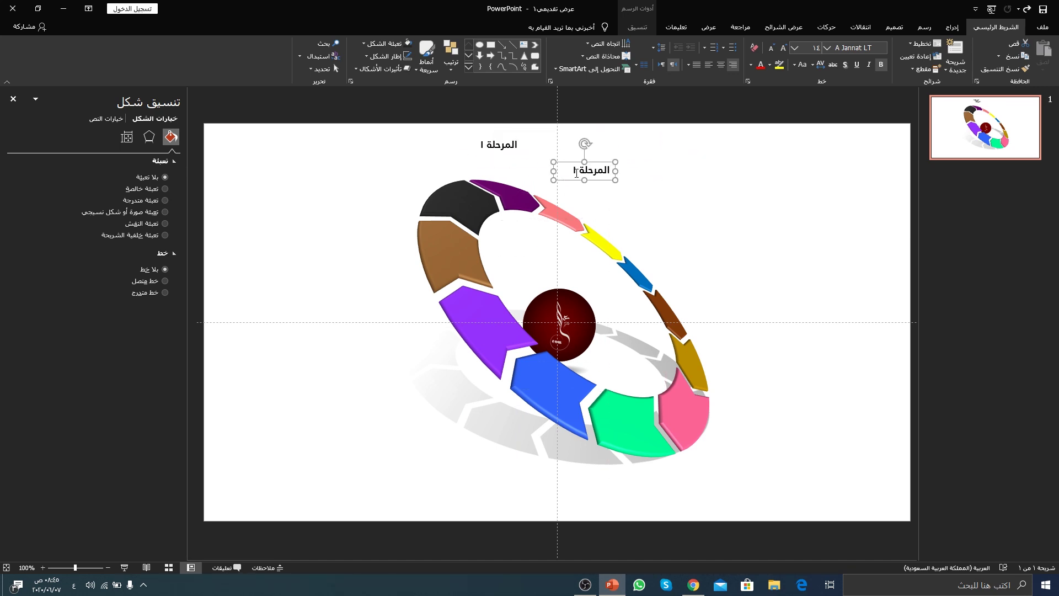
# Step: Make copies of the label renumbered المرحلة ٢ and المرحلة ٣, placed down-right along the ring
pyautogui.click(573, 172)
pyautogui.doubleClick(573, 172)
pyautogui.write('٢')
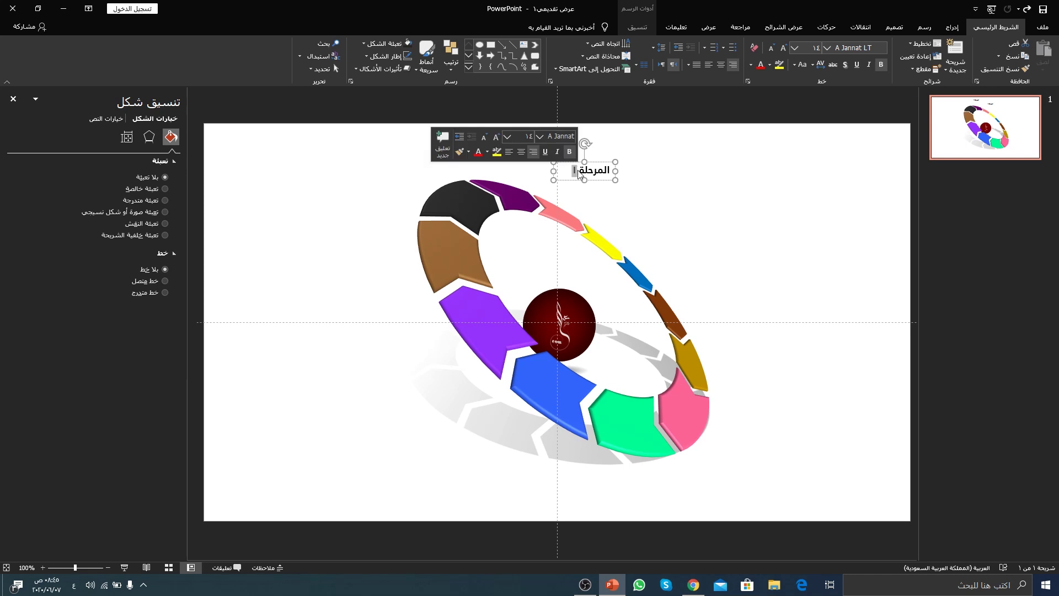
pyautogui.click(595, 161)
pyautogui.moveTo(599, 164); pyautogui.dragTo(657, 197)
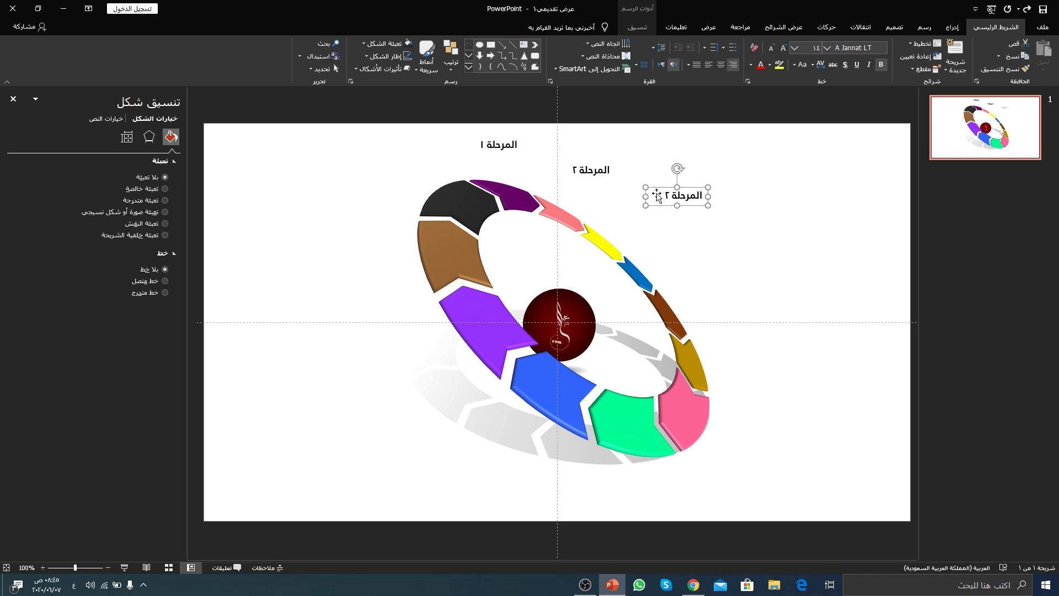
pyautogui.doubleClick(669, 196)
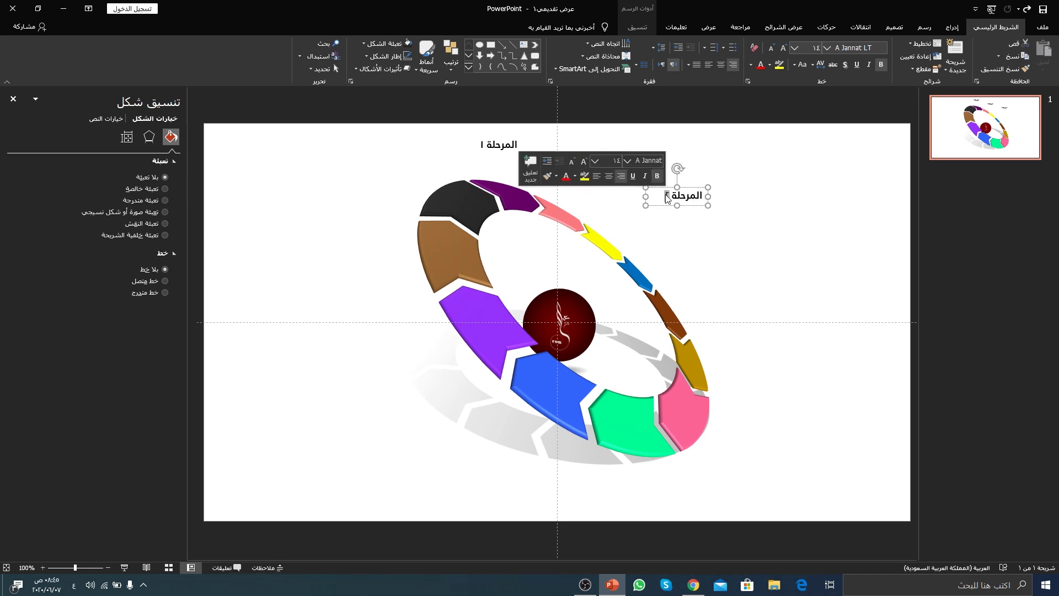
pyautogui.write('٣')
pyautogui.moveTo(689, 191)
pyautogui.mouseDown()
pyautogui.moveTo(664, 201)
pyautogui.moveTo(736, 237)
pyautogui.mouseUp()
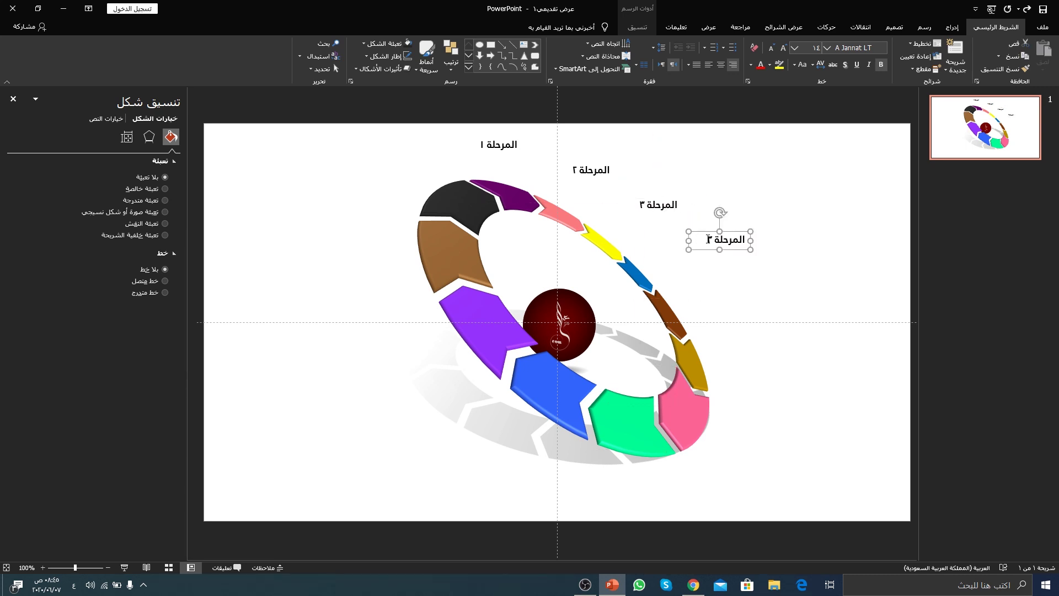
# Step: Add labels المرحلة ٤, ٥ and ٦ down the ring's right side
pyautogui.click(711, 238)
pyautogui.press('BackSpace')
pyautogui.write('٤')
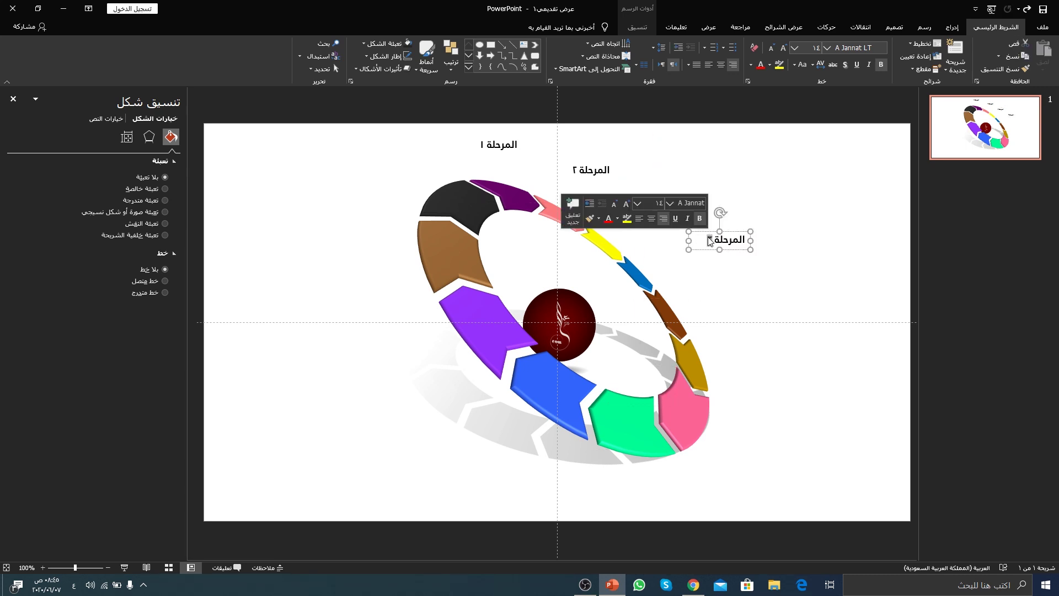
pyautogui.moveTo(737, 234); pyautogui.dragTo(730, 241)
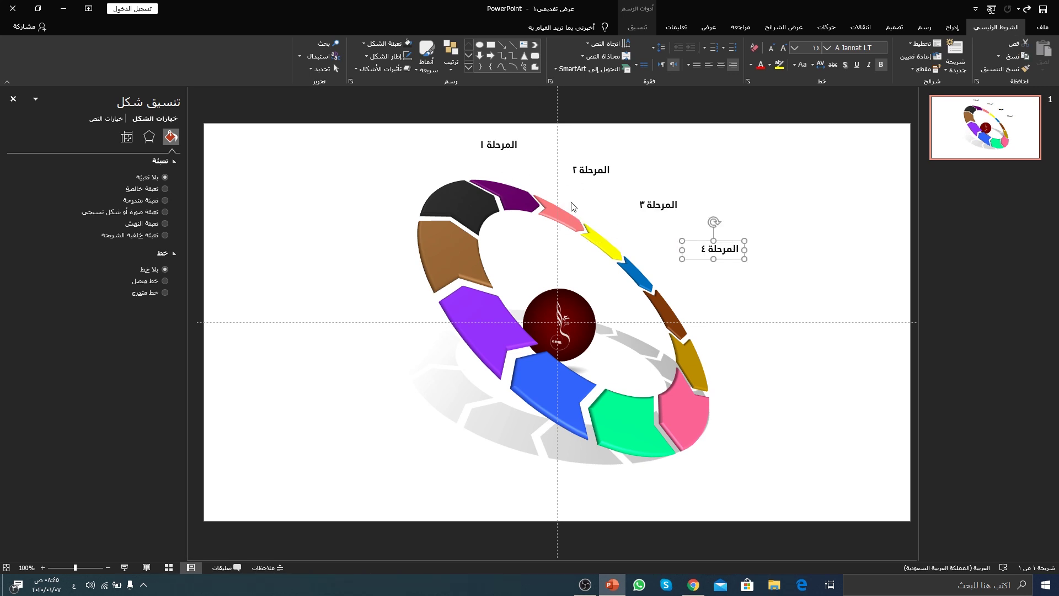
pyautogui.moveTo(738, 241)
pyautogui.mouseDown()
pyautogui.moveTo(715, 242)
pyautogui.moveTo(746, 302)
pyautogui.mouseUp()
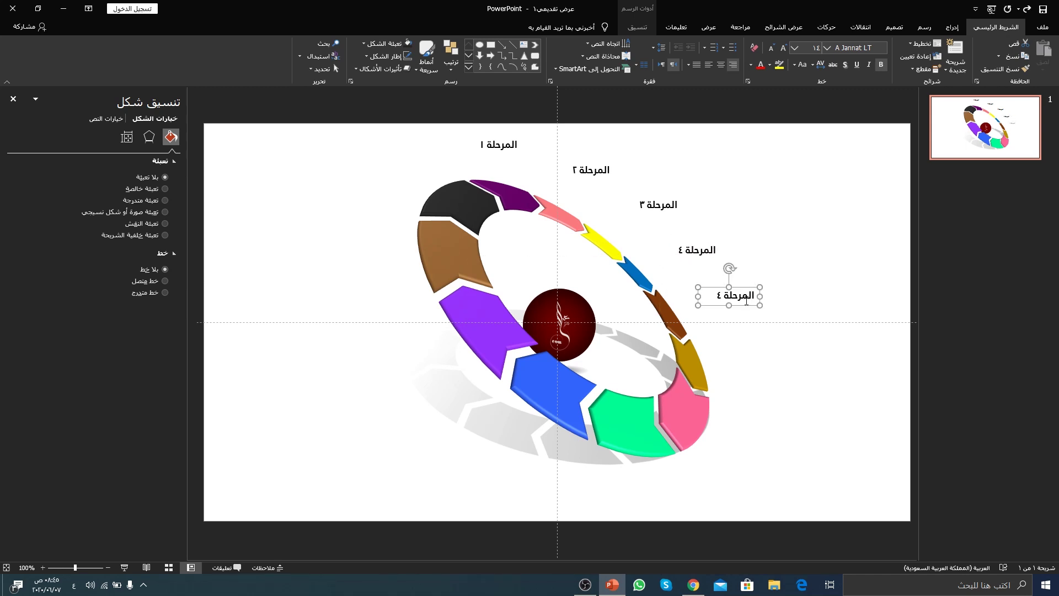
pyautogui.doubleClick(719, 295)
pyautogui.write('٥')
pyautogui.hotkey('ctrl', 'd')
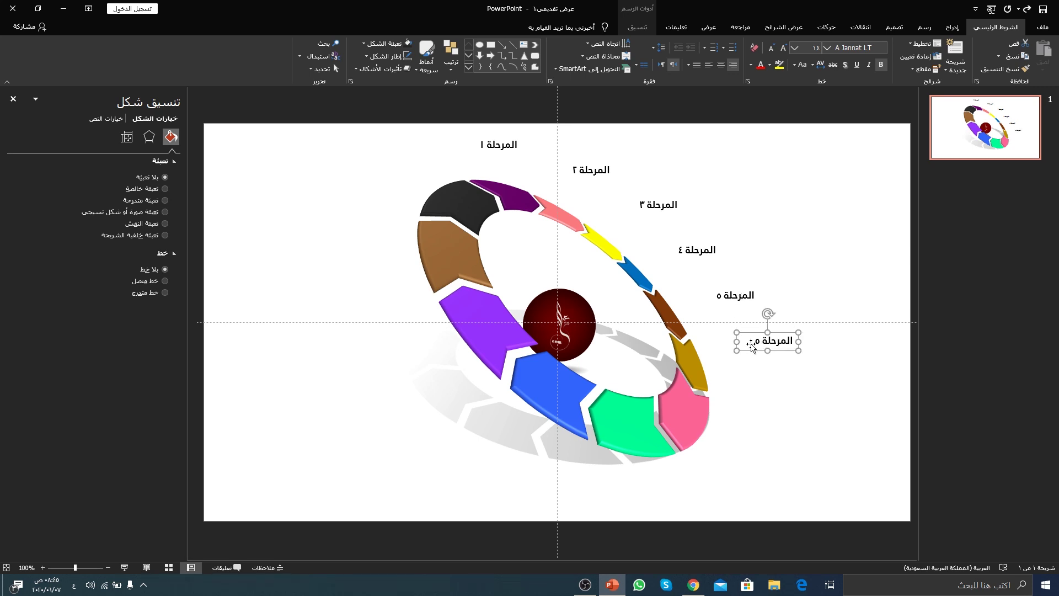
pyautogui.doubleClick(757, 341)
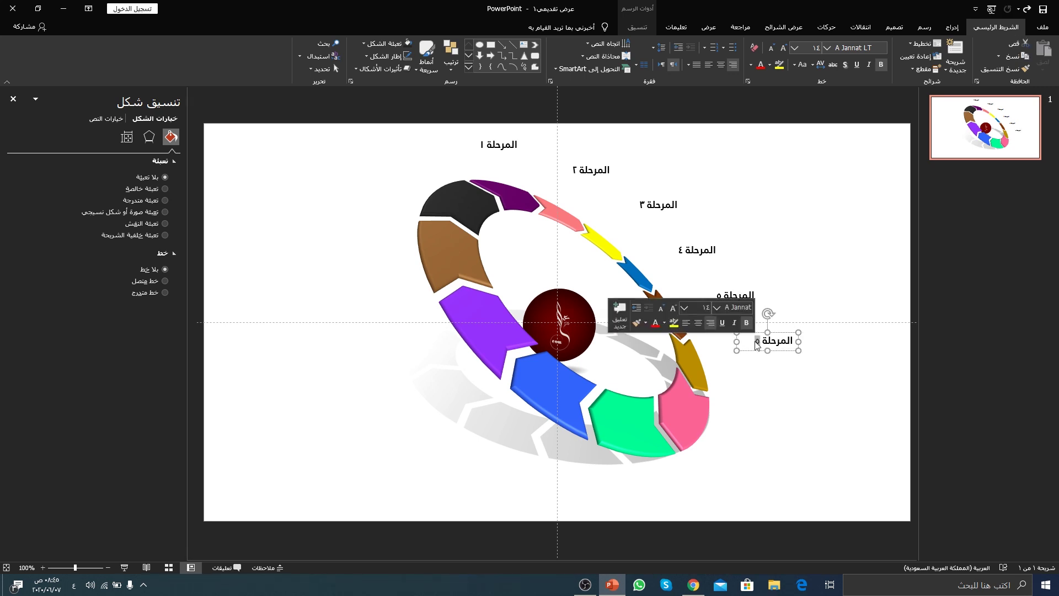
pyautogui.write('٦')
pyautogui.moveTo(794, 334)
pyautogui.mouseDown()
pyautogui.moveTo(778, 359)
pyautogui.moveTo(771, 438)
pyautogui.moveTo(742, 446)
pyautogui.mouseUp()
# Step: Add labels المرحلة ٧ and ٨ near the bottom, plus a copy at lower left
pyautogui.doubleClick(744, 455)
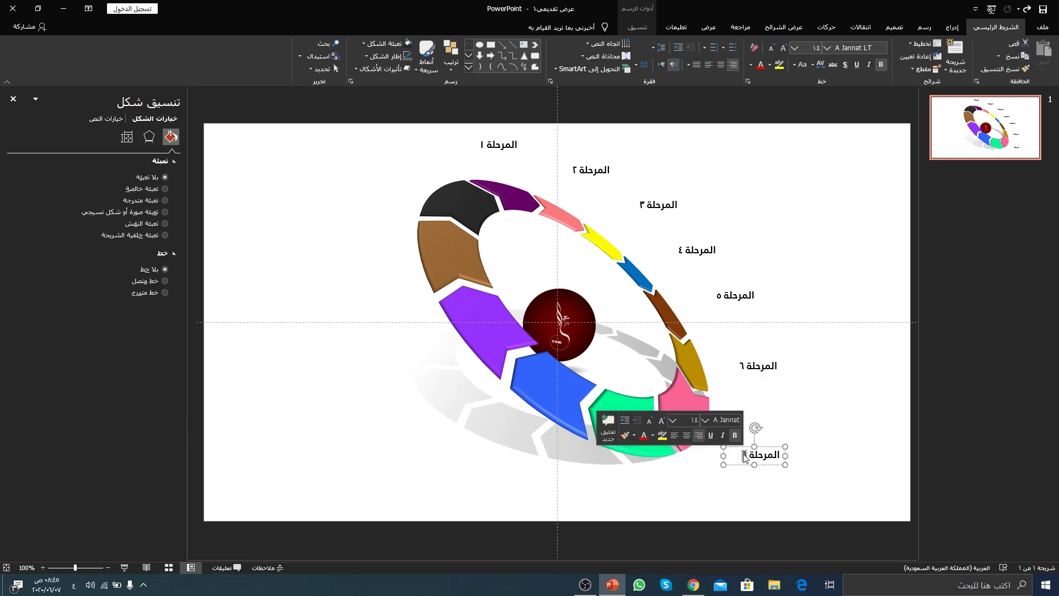
pyautogui.write('٧')
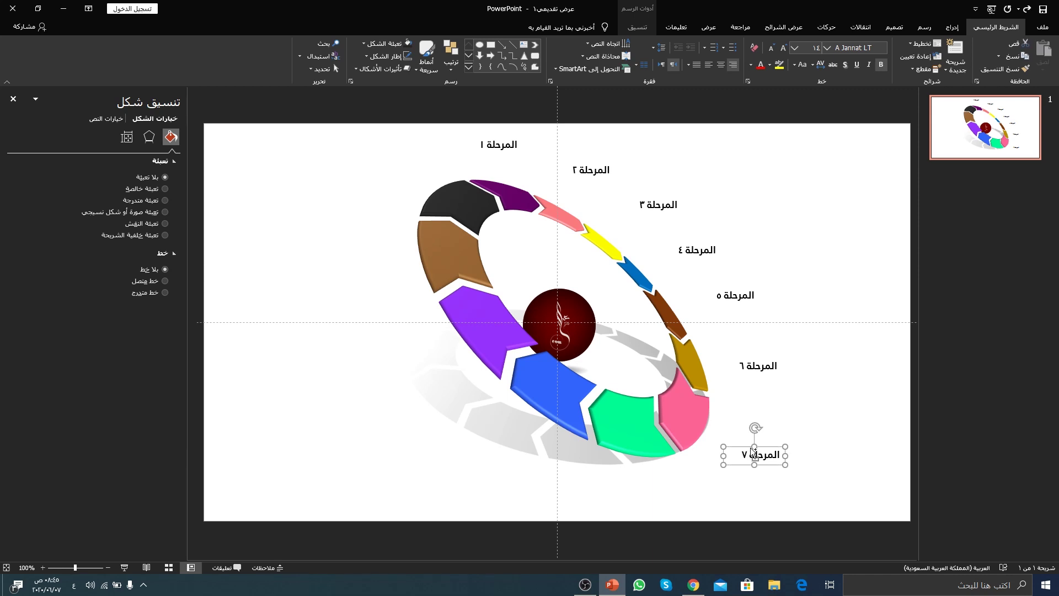
pyautogui.moveTo(750, 447)
pyautogui.mouseDown()
pyautogui.moveTo(776, 525)
pyautogui.moveTo(684, 481)
pyautogui.mouseUp()
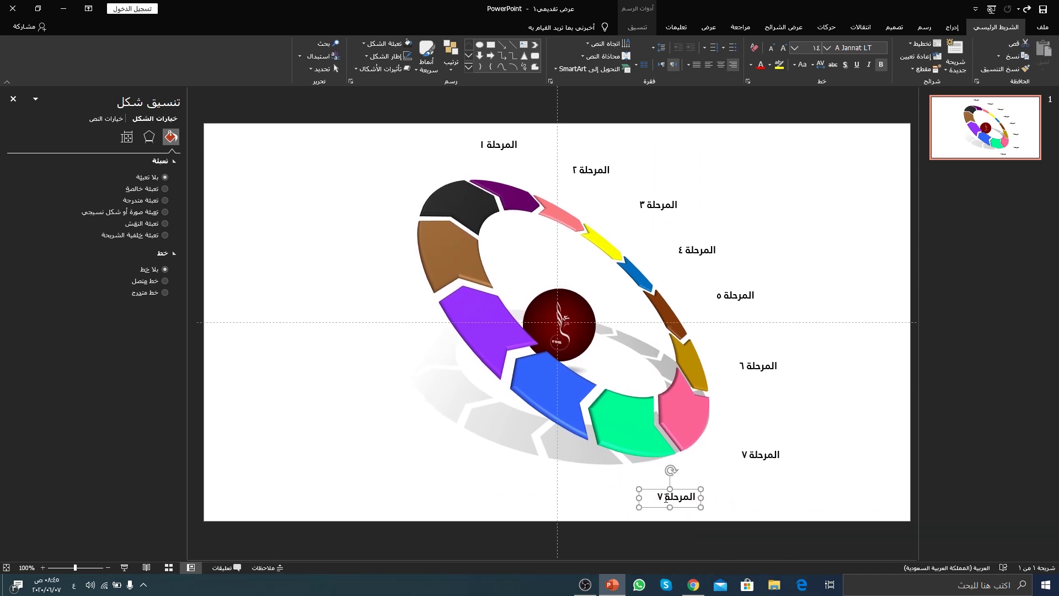
pyautogui.moveTo(667, 498); pyautogui.dragTo(661, 498)
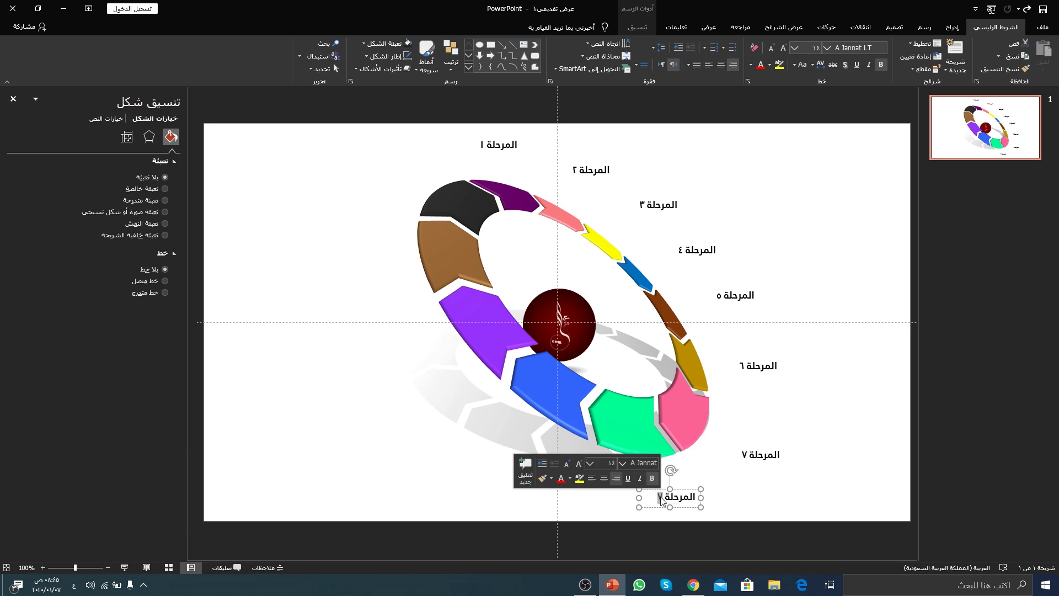
pyautogui.write('٨')
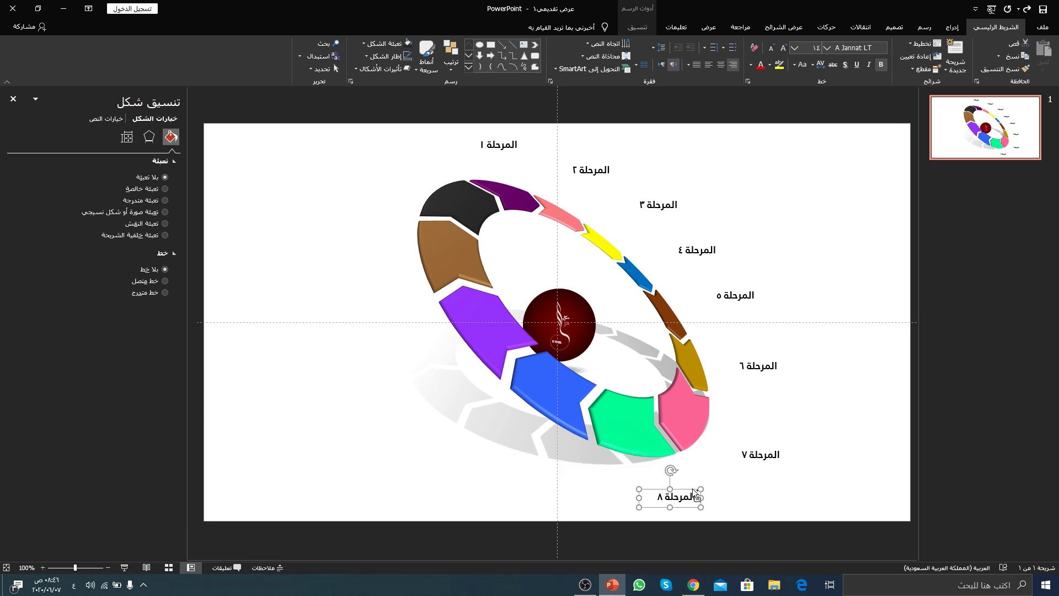
pyautogui.moveTo(694, 493)
pyautogui.mouseDown()
pyautogui.moveTo(495, 459)
pyautogui.moveTo(490, 448)
pyautogui.mouseUp()
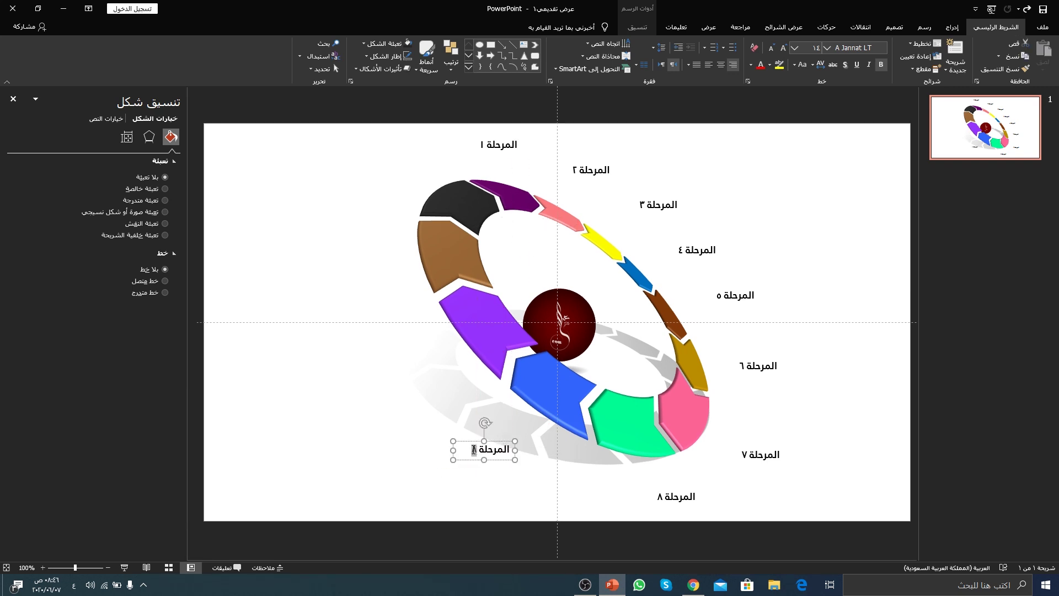
# Step: Renumber the lower-left copy to المرحلة ٩ and add المرحلة ١٠ beside the purple segment
pyautogui.doubleClick(477, 450)
pyautogui.write('٩')
pyautogui.click(495, 441)
pyautogui.hotkey('ctrl', 'd')
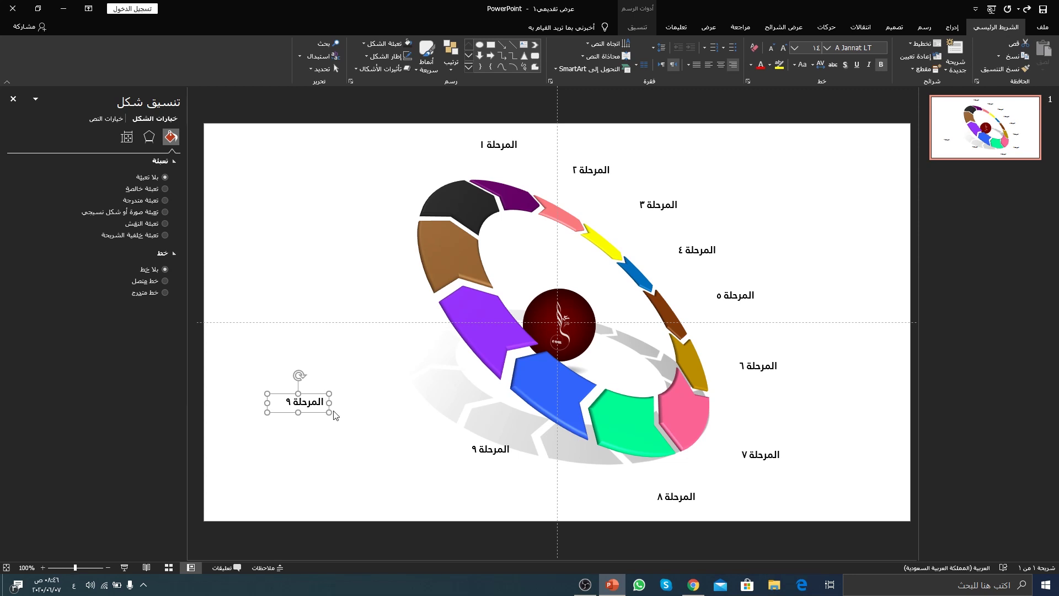
pyautogui.moveTo(298, 403); pyautogui.dragTo(377, 351)
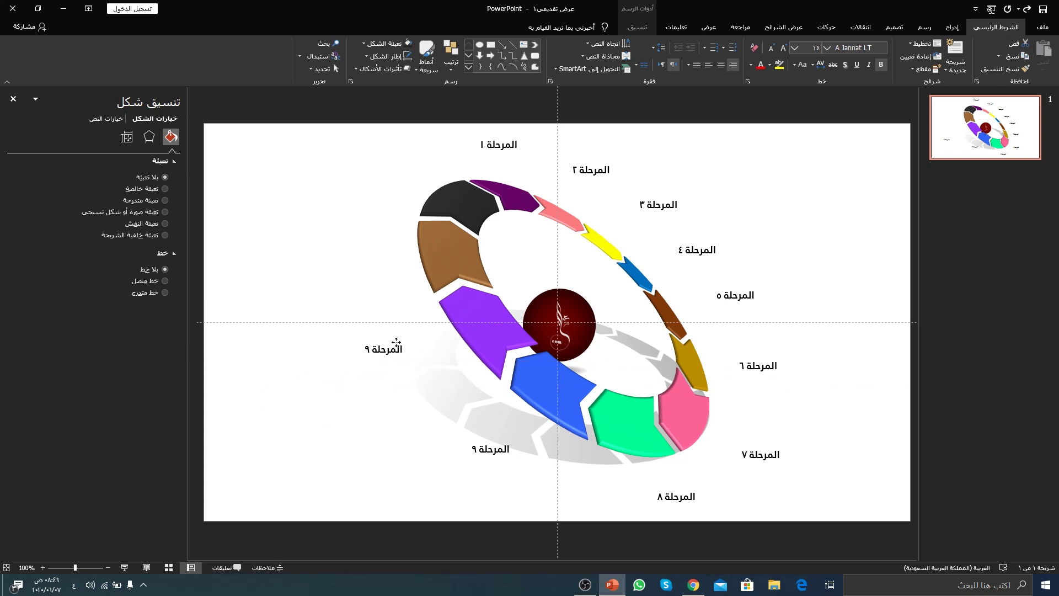
pyautogui.doubleClick(368, 350)
pyautogui.write('١٠')
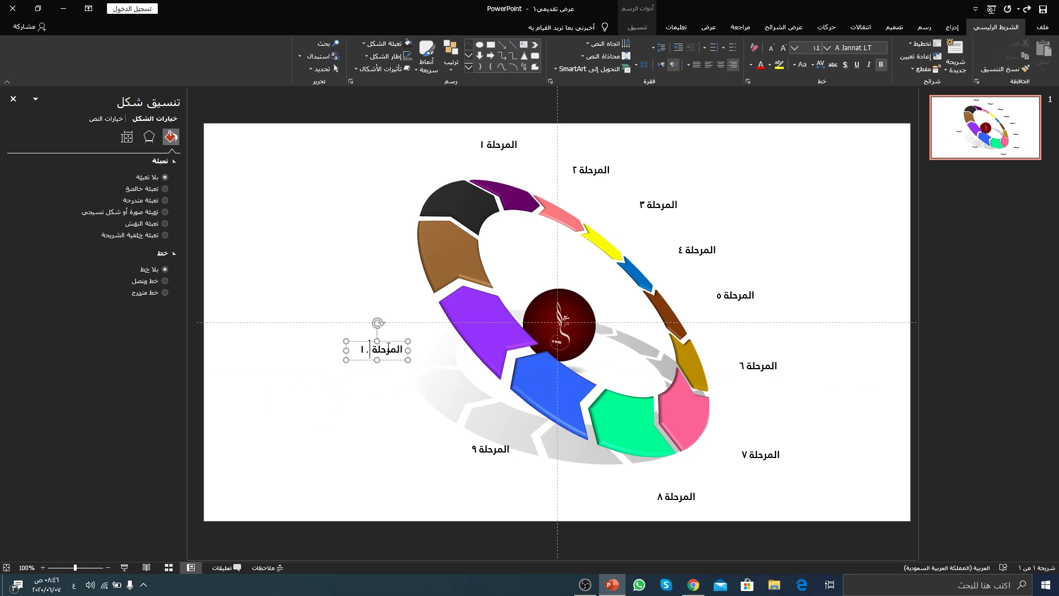
pyautogui.click(390, 342)
# Step: Add labels المرحلة ١١ beside the brown segment and المرحلة ١٢ near the black segment
pyautogui.hotkey('ctrl', 'v')
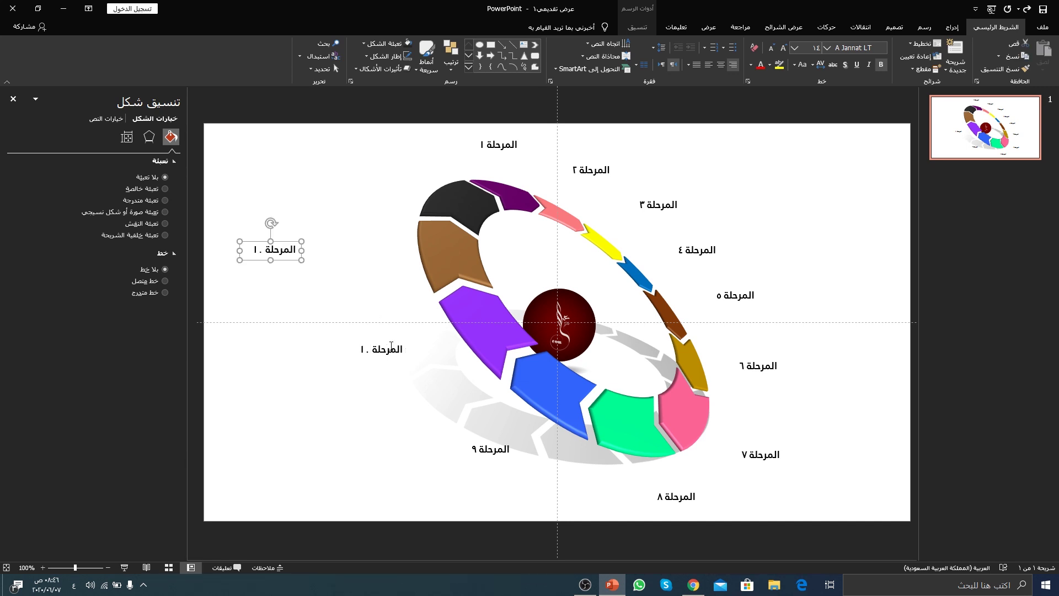
pyautogui.moveTo(293, 248); pyautogui.dragTo(373, 259)
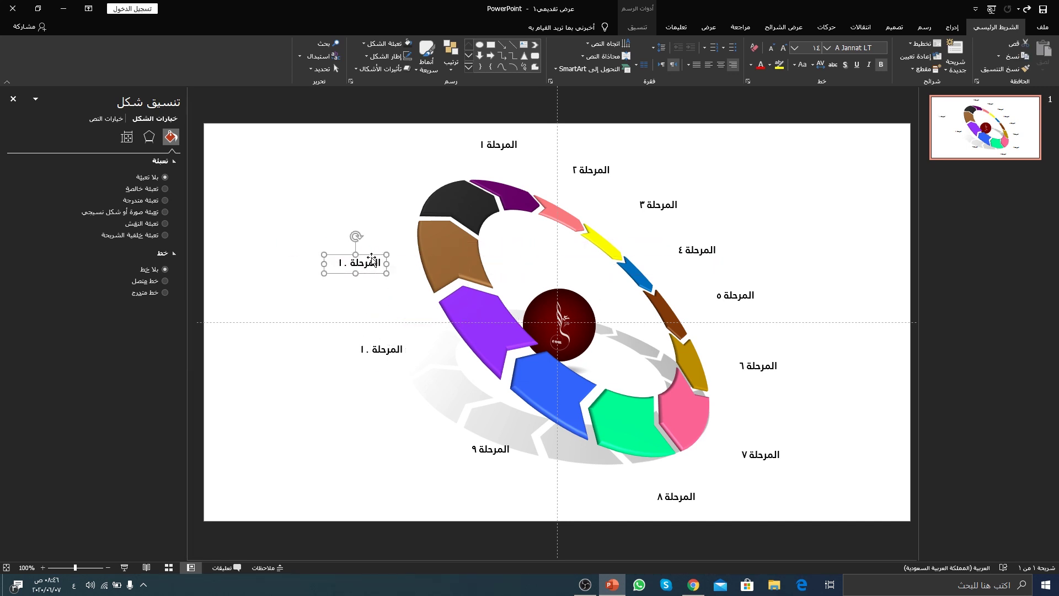
pyautogui.doubleClick(348, 262)
pyautogui.write('١١')
pyautogui.moveTo(375, 258)
pyautogui.mouseDown()
pyautogui.moveTo(361, 173)
pyautogui.moveTo(390, 175)
pyautogui.mouseUp()
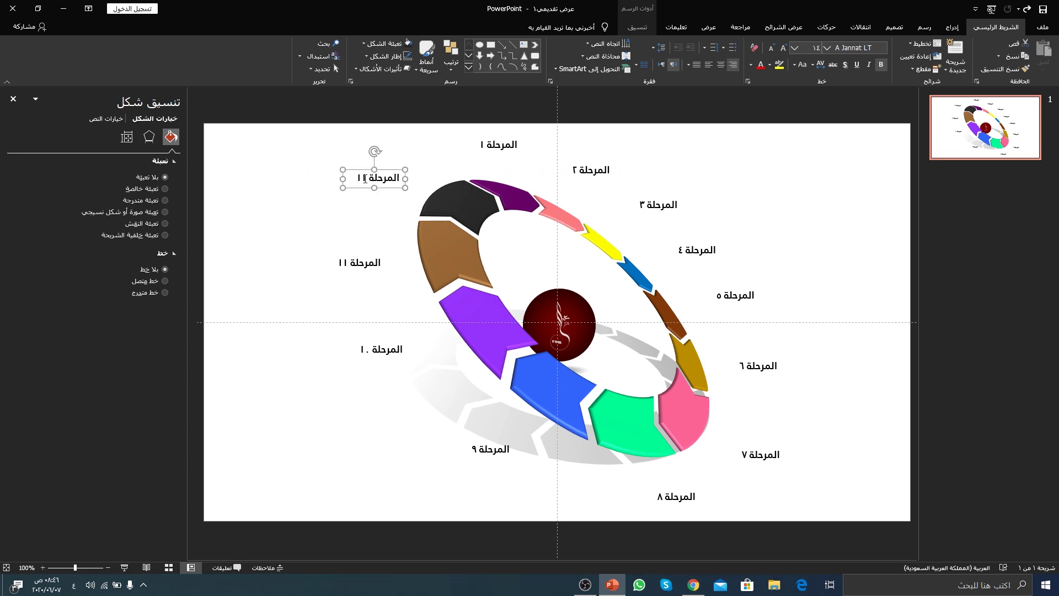
pyautogui.doubleClick(365, 179)
pyautogui.write('٢')
pyautogui.click(365, 218)
# Step: Nudge the stage 5, 4 and 3 labels into alignment around the ring
pyautogui.click(718, 302)
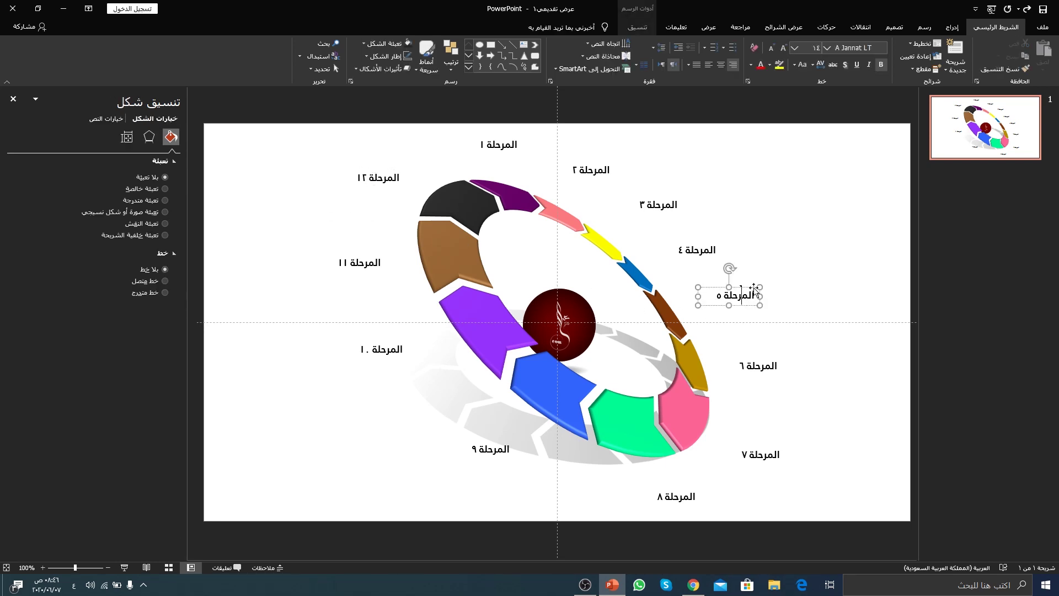
pyautogui.moveTo(754, 288); pyautogui.dragTo(742, 293)
pyautogui.click(715, 251)
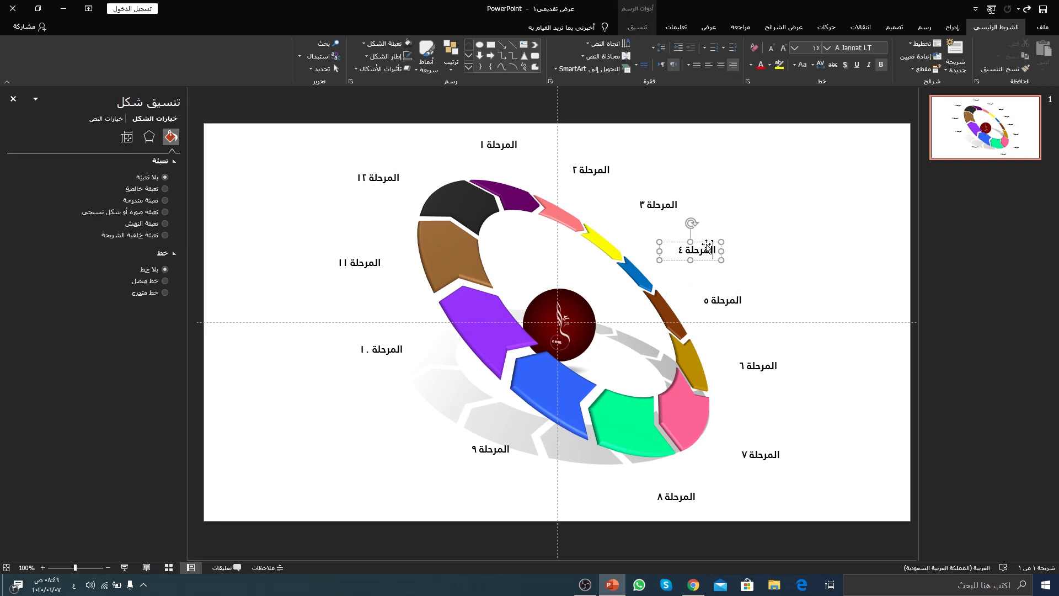
pyautogui.moveTo(707, 244); pyautogui.dragTo(692, 247)
pyautogui.click(661, 205)
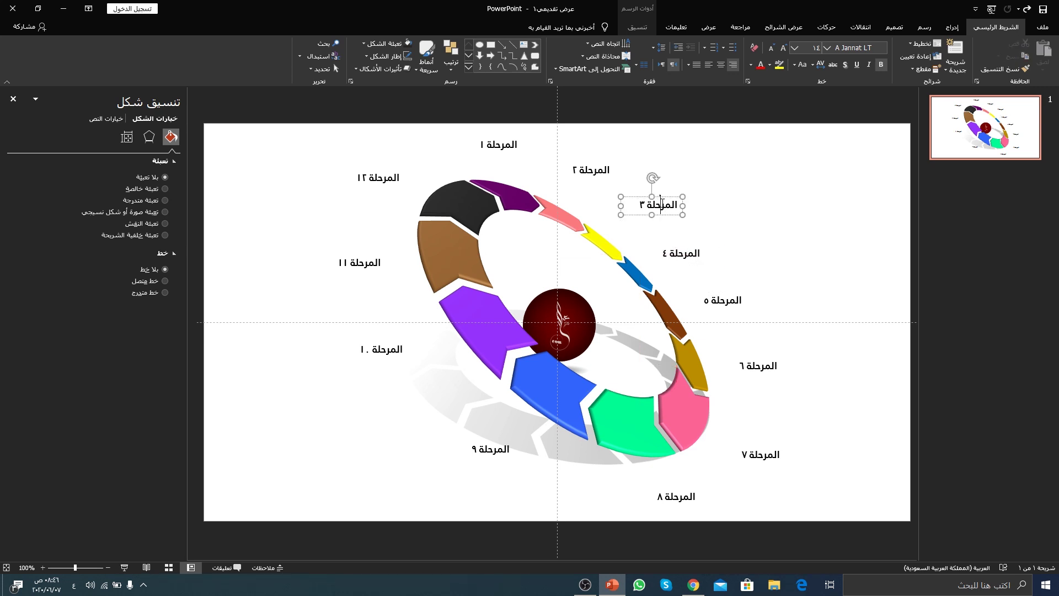
pyautogui.moveTo(669, 197)
pyautogui.mouseDown()
pyautogui.moveTo(681, 193)
pyautogui.moveTo(683, 205)
pyautogui.mouseUp()
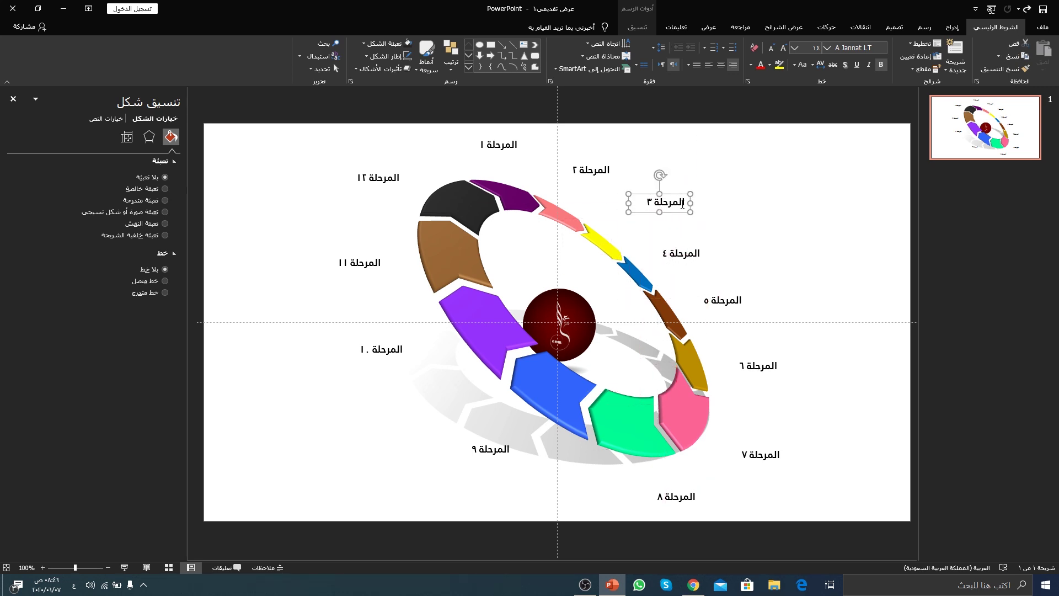
pyautogui.click(745, 239)
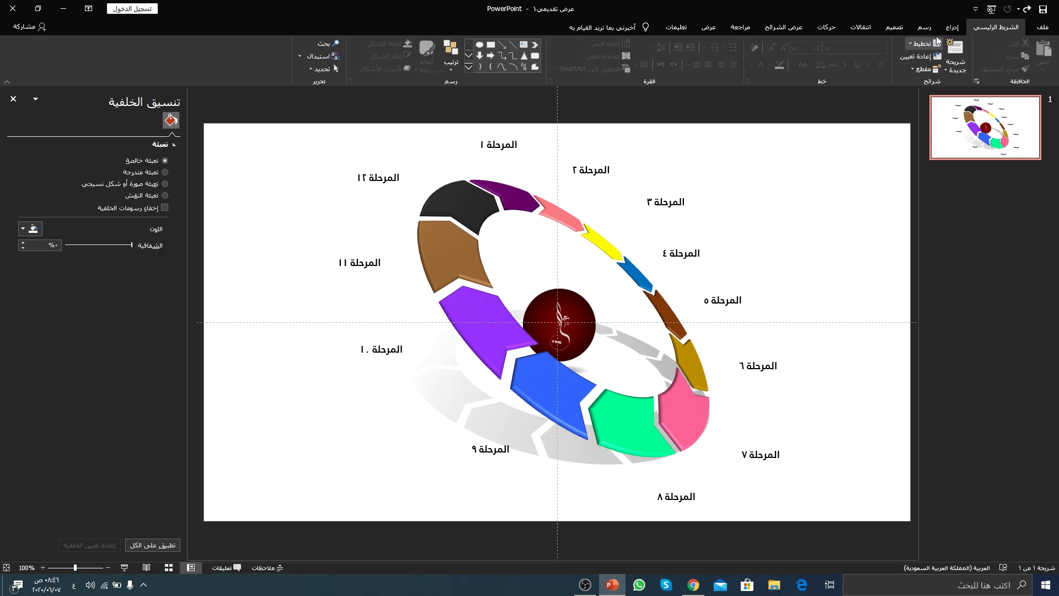
# Step: Draw an elbow connector from the purple segment to the stage 1 label
pyautogui.click(955, 28)
pyautogui.click(891, 71)
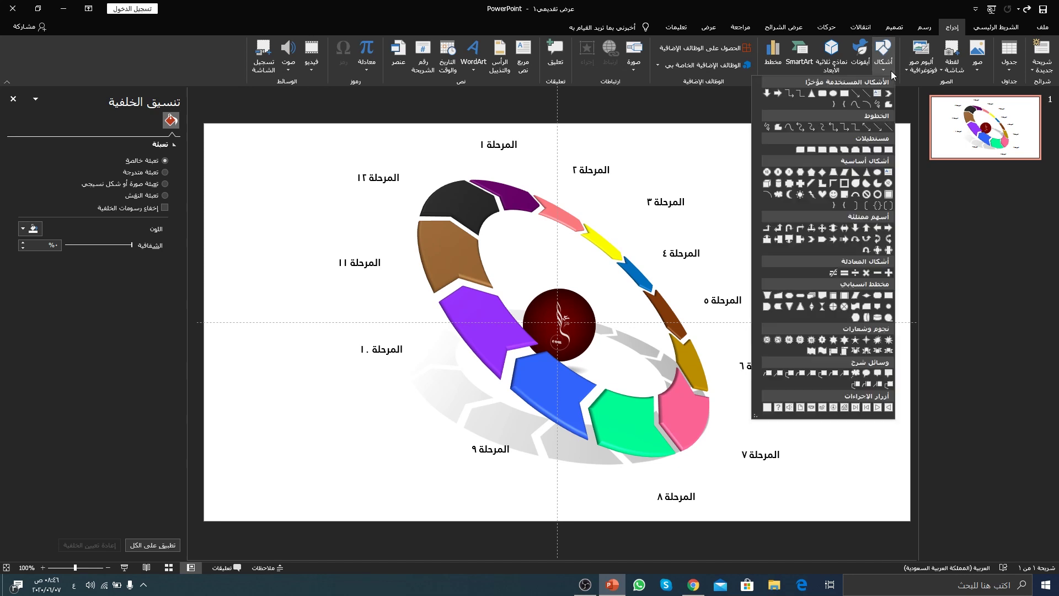
pyautogui.click(855, 127)
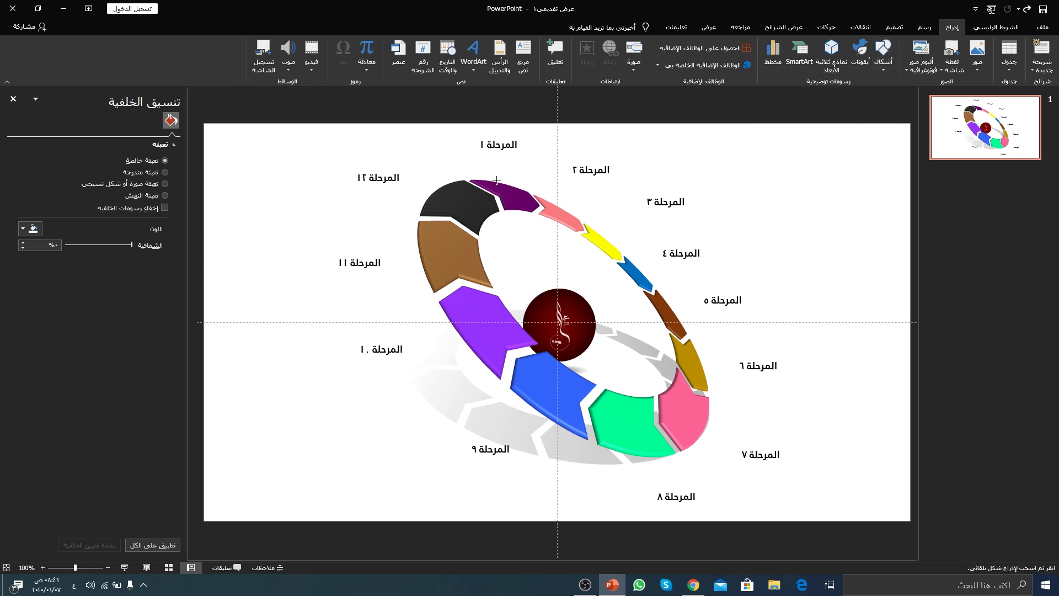
pyautogui.moveTo(519, 186); pyautogui.dragTo(493, 154)
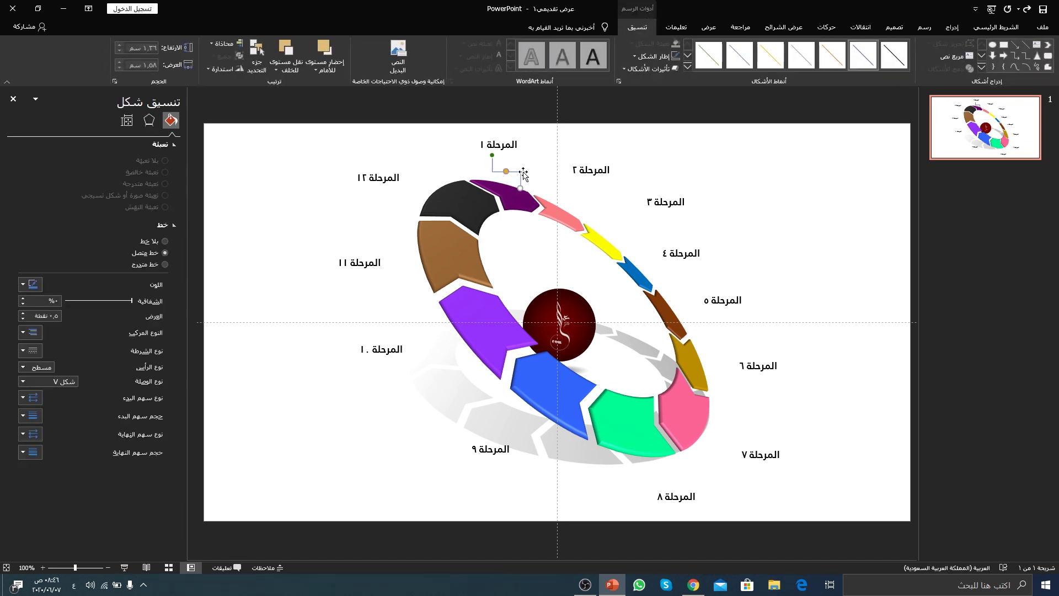
pyautogui.moveTo(520, 185); pyautogui.dragTo(511, 180)
pyautogui.hotkey('ctrl', 'z')
pyautogui.moveTo(519, 186)
pyautogui.mouseDown()
pyautogui.moveTo(562, 202)
pyautogui.moveTo(570, 170)
pyautogui.mouseUp()
pyautogui.hotkey('ctrl', 'z')
# Step: Duplicate the connector to link the yellow, blue and brown segments to stages 3, 4 and 5
pyautogui.hotkey('ctrl', 'd')
pyautogui.moveTo(624, 228); pyautogui.dragTo(607, 236)
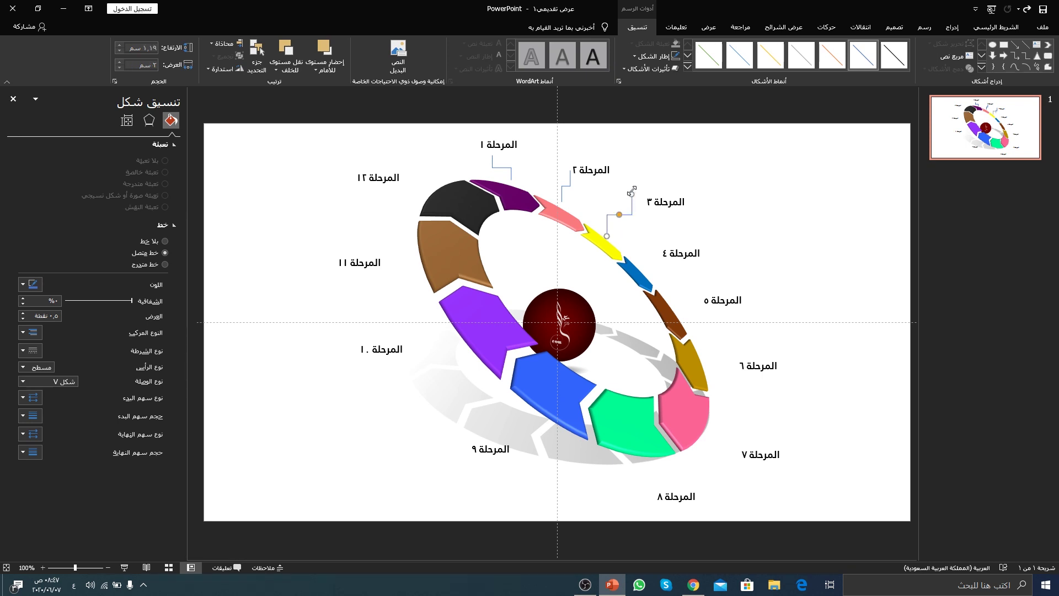
pyautogui.moveTo(632, 194); pyautogui.dragTo(660, 212)
pyautogui.hotkey('ctrl', 'v')
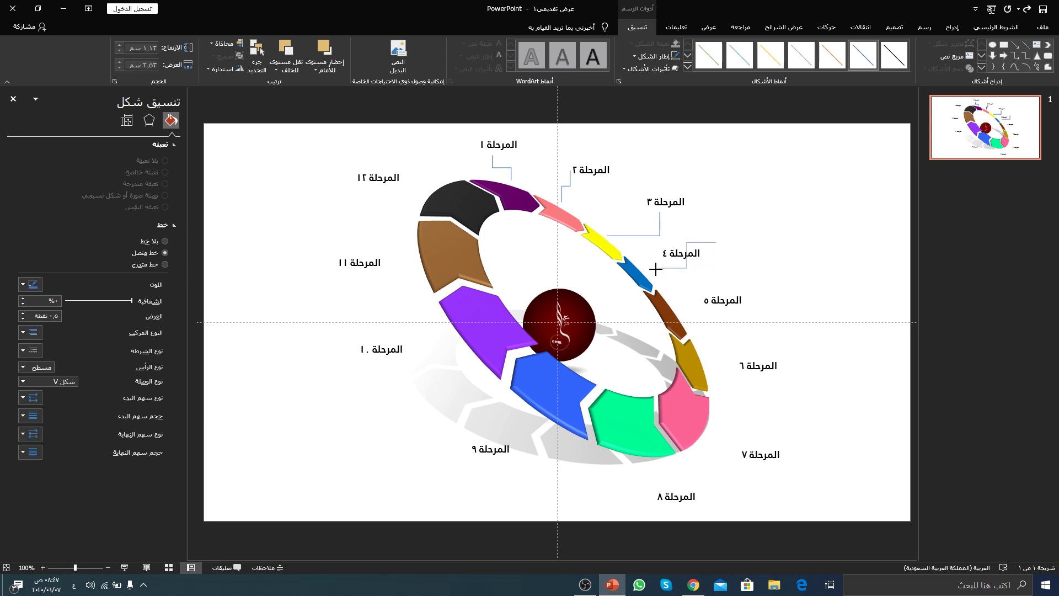
pyautogui.moveTo(662, 269); pyautogui.dragTo(649, 270)
pyautogui.moveTo(717, 242); pyautogui.dragTo(662, 256)
pyautogui.hotkey('ctrl', 'v')
pyautogui.moveTo(692, 317); pyautogui.dragTo(679, 308)
# Step: Add connectors from the gold and pink segments to the stage 6 and 7 labels
pyautogui.hotkey('ctrl', 'v')
pyautogui.moveTo(711, 353)
pyautogui.mouseDown()
pyautogui.moveTo(704, 359)
pyautogui.moveTo(752, 376)
pyautogui.mouseUp()
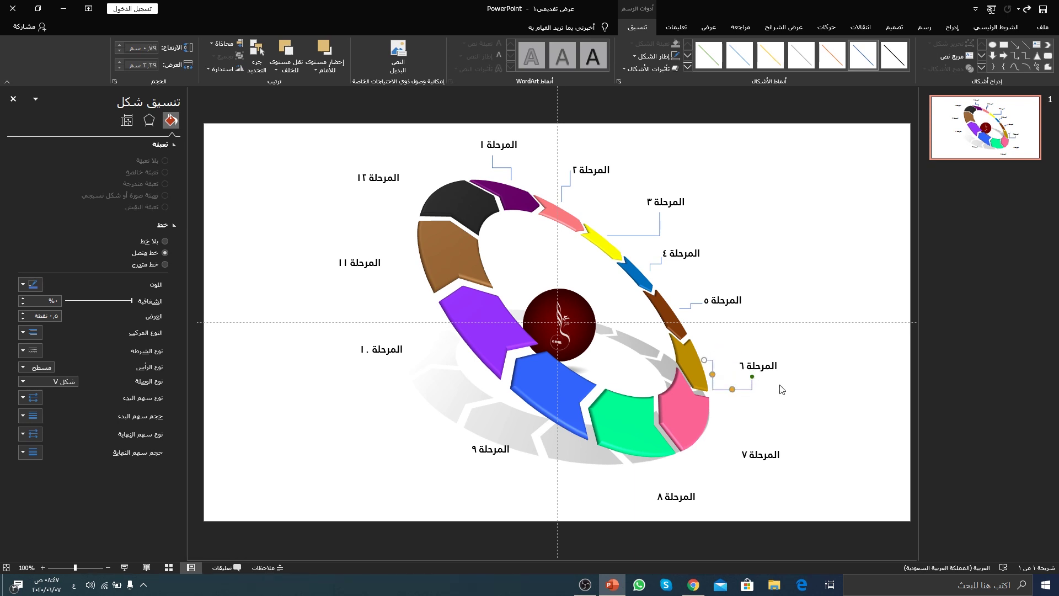
pyautogui.moveTo(777, 433); pyautogui.dragTo(708, 435)
pyautogui.moveTo(777, 433)
pyautogui.mouseDown()
pyautogui.moveTo(743, 482)
pyautogui.moveTo(755, 465)
pyautogui.mouseUp()
pyautogui.hotkey('ctrl', 'd')
# Step: Attach elbow connectors from the ring to the stage 8 and stage 9 labels
pyautogui.moveTo(713, 503); pyautogui.dragTo(635, 465)
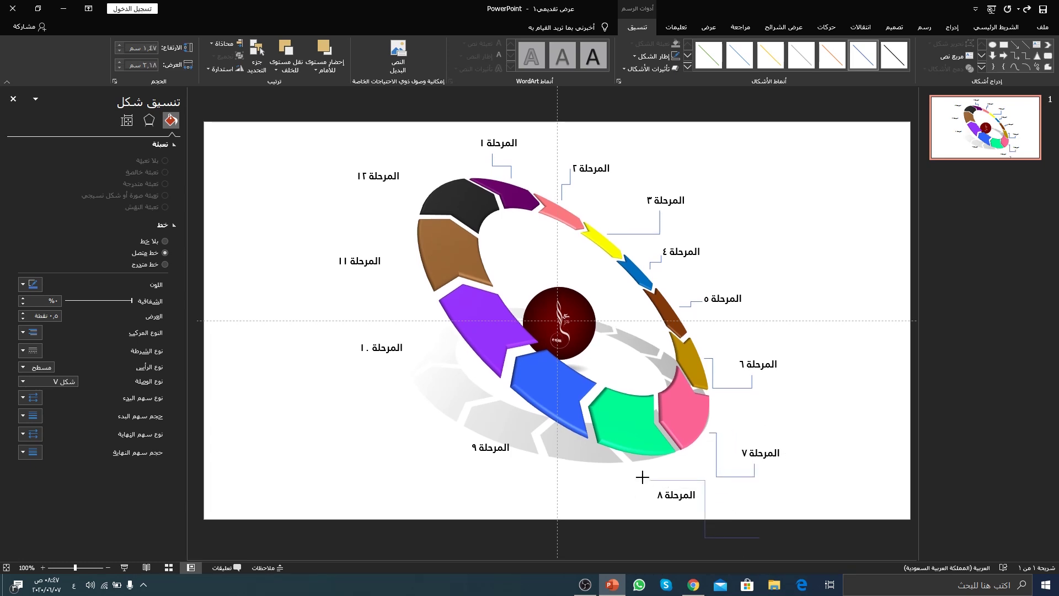
pyautogui.moveTo(760, 538); pyautogui.dragTo(679, 483)
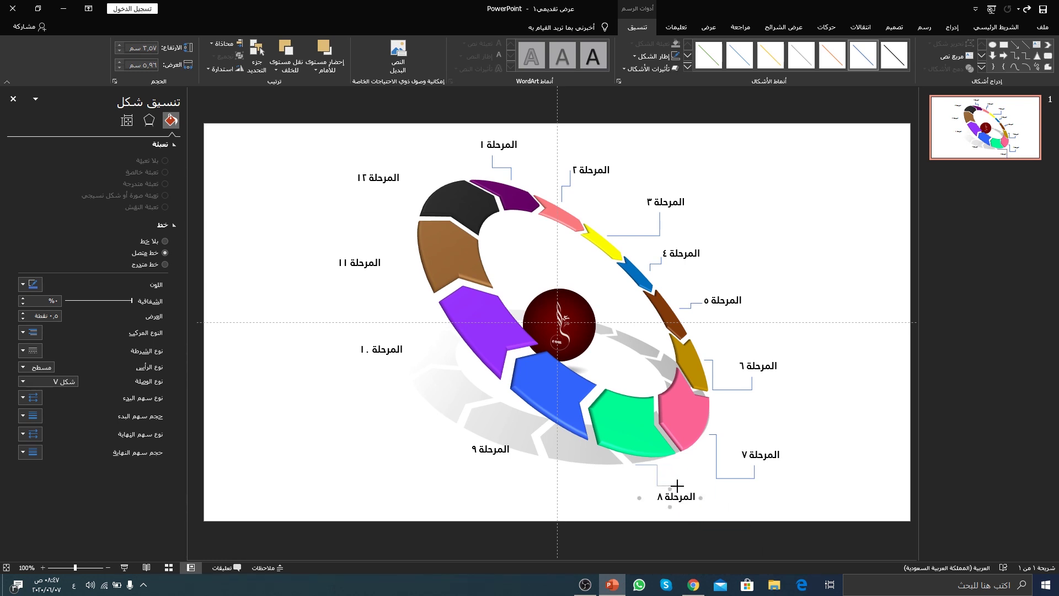
pyautogui.moveTo(679, 484)
pyautogui.mouseDown()
pyautogui.moveTo(596, 510)
pyautogui.moveTo(534, 429)
pyautogui.mouseUp()
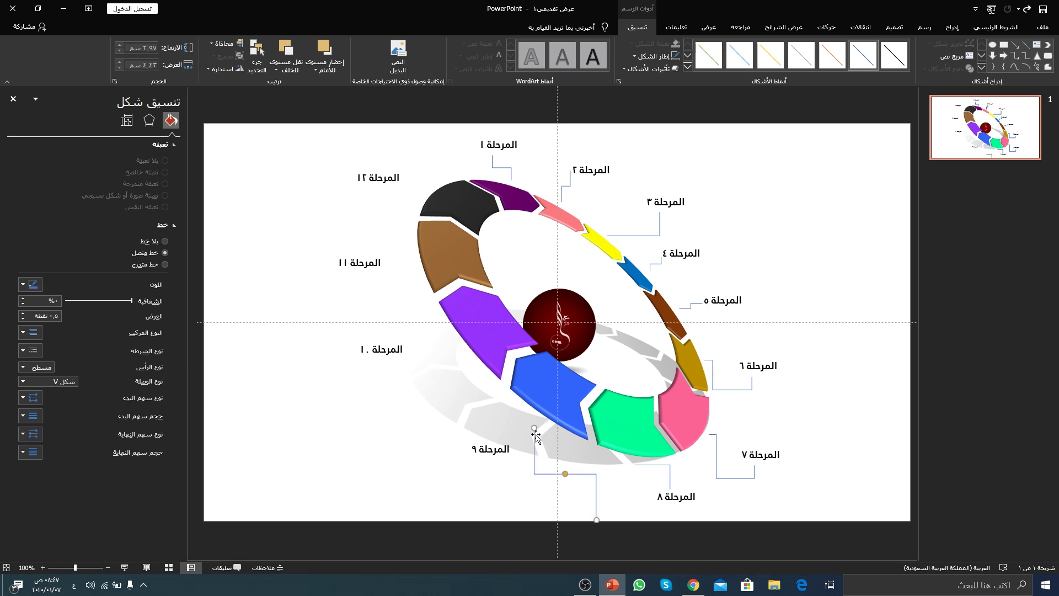
pyautogui.moveTo(597, 521); pyautogui.dragTo(484, 436)
pyautogui.moveTo(484, 436)
pyautogui.mouseDown()
pyautogui.moveTo(526, 455)
pyautogui.moveTo(515, 450)
pyautogui.mouseUp()
# Step: Duplicate connectors to link the stage 10 and stage 11 labels to their segments
pyautogui.hotkey('ctrl', 'v')
pyautogui.moveTo(433, 405); pyautogui.dragTo(459, 350)
pyautogui.moveTo(395, 413); pyautogui.dragTo(389, 363)
pyautogui.moveTo(389, 362); pyautogui.dragTo(378, 360)
pyautogui.hotkey('ctrl', 'd')
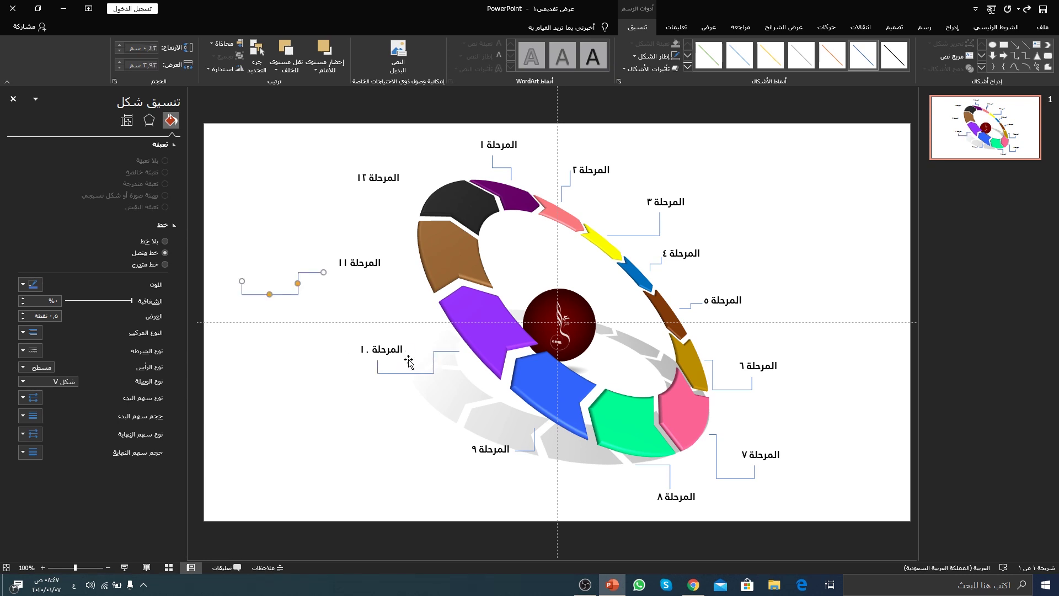
pyautogui.moveTo(328, 273); pyautogui.dragTo(409, 241)
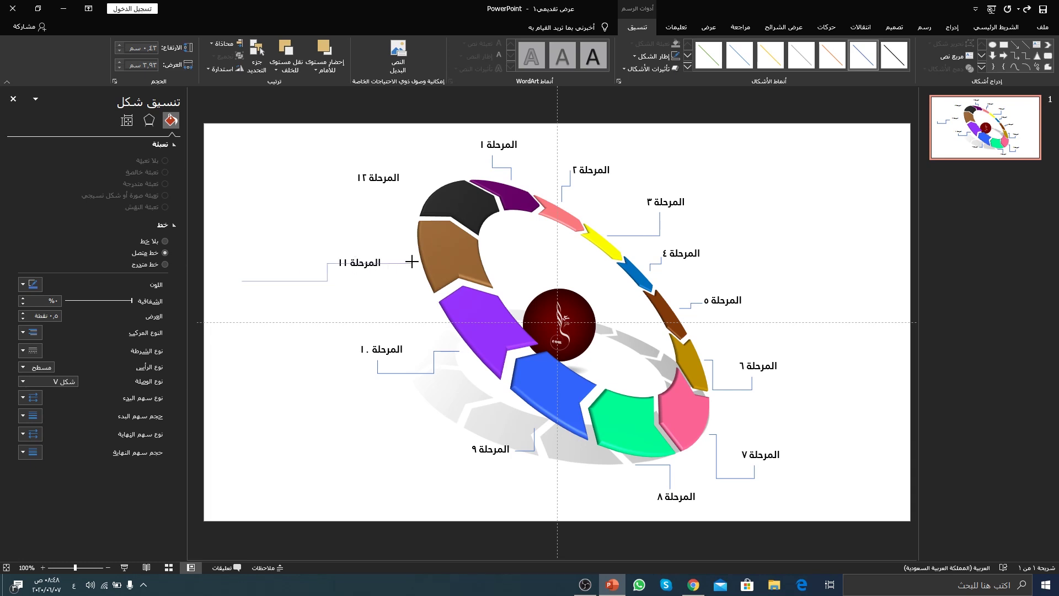
pyautogui.moveTo(238, 282)
pyautogui.mouseDown()
pyautogui.moveTo(391, 267)
pyautogui.moveTo(363, 247)
pyautogui.mouseUp()
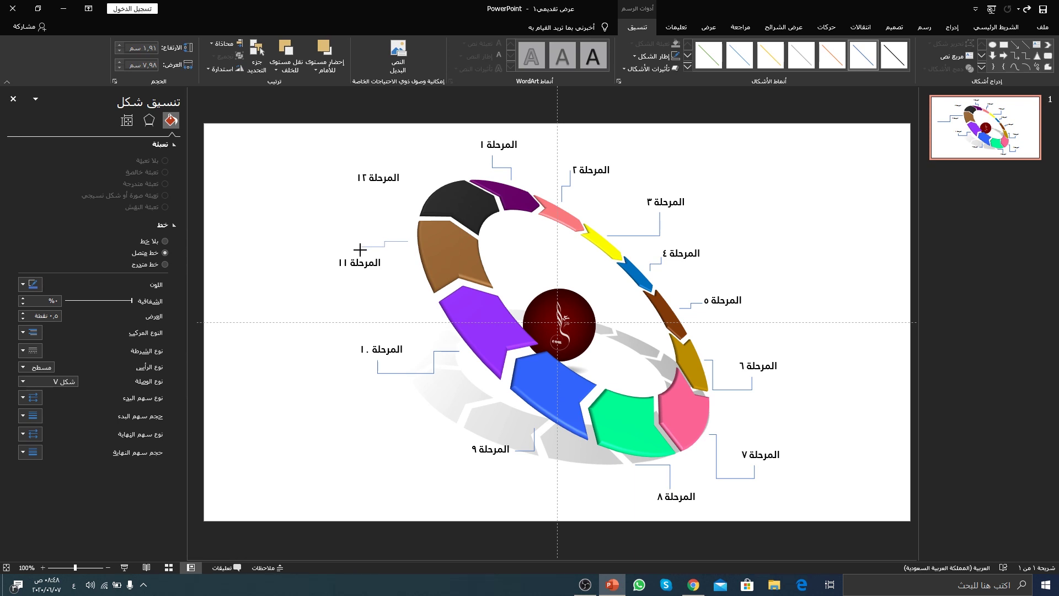
pyautogui.moveTo(360, 249); pyautogui.dragTo(356, 254)
# Step: Connect the black segment to the stage 12 label with a final connector
pyautogui.hotkey('ctrl', 'v')
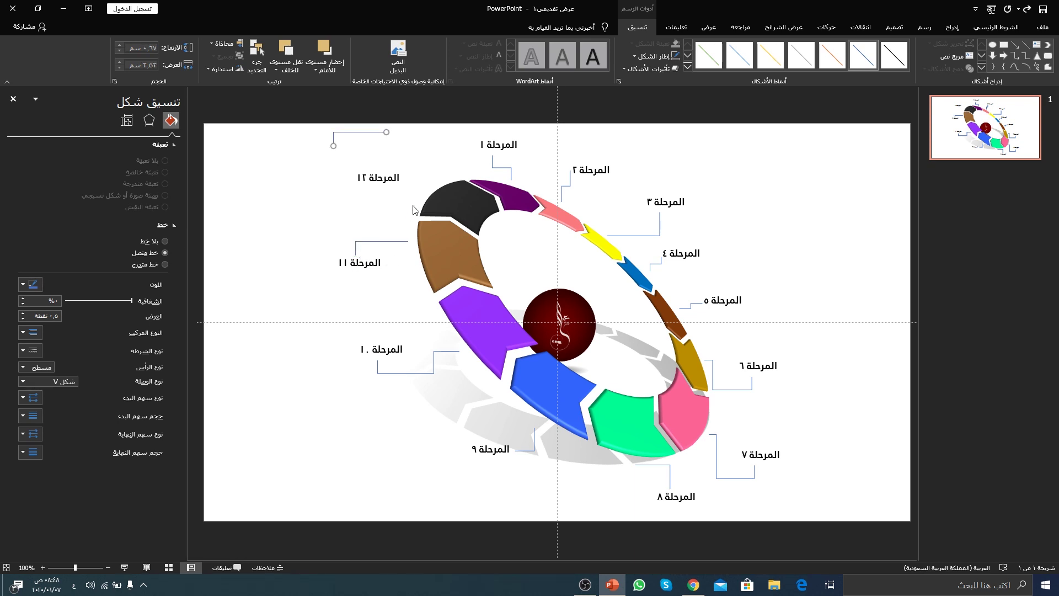
pyautogui.moveTo(386, 134); pyautogui.dragTo(440, 173)
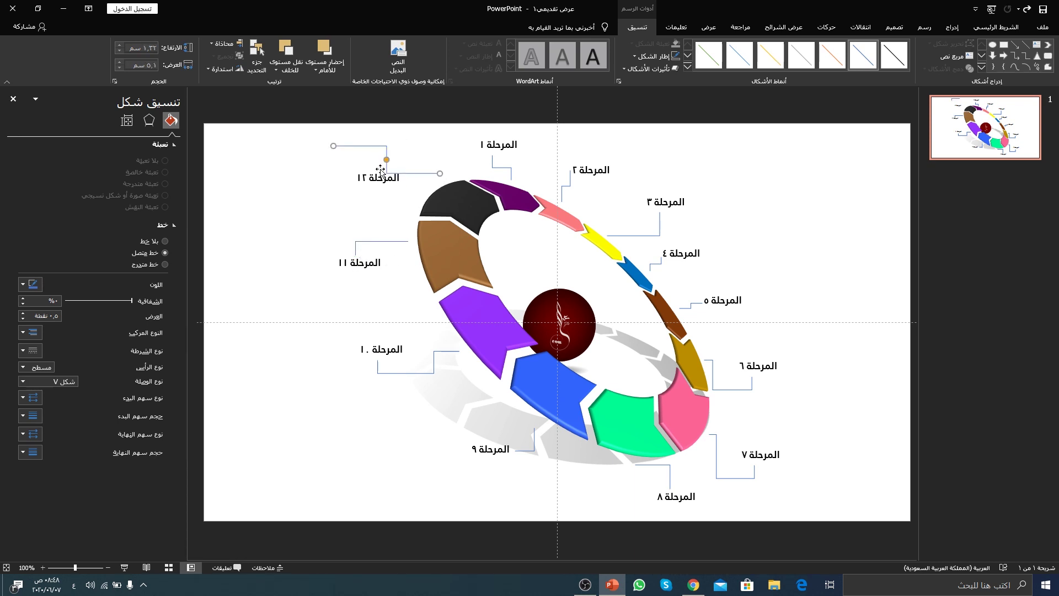
pyautogui.moveTo(334, 146); pyautogui.dragTo(378, 165)
pyautogui.click(326, 224)
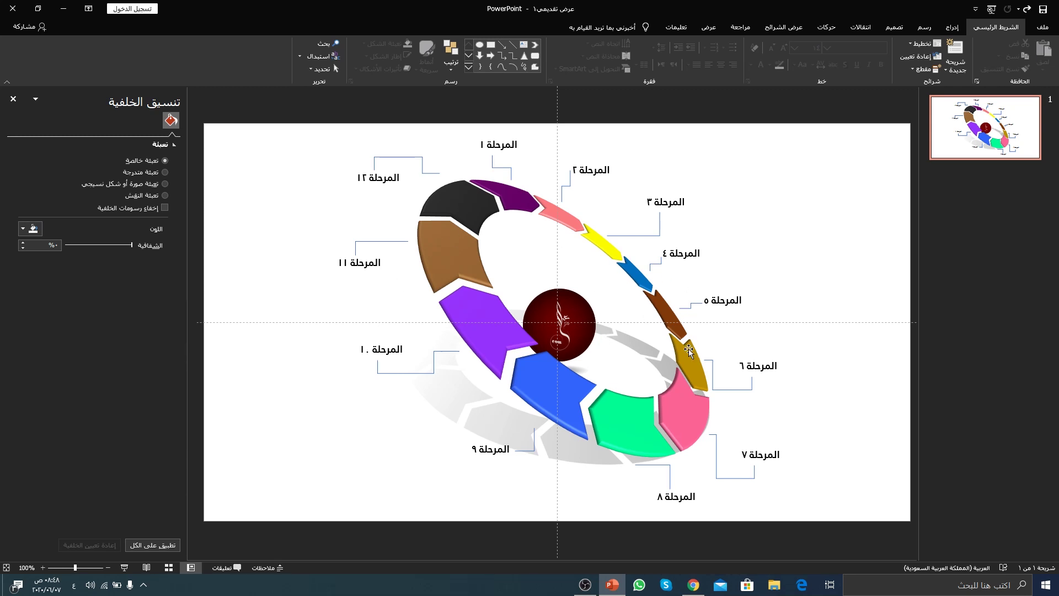
# Step: Apply the Shape entrance effect to the transparent shape over the ring
pyautogui.click(477, 217)
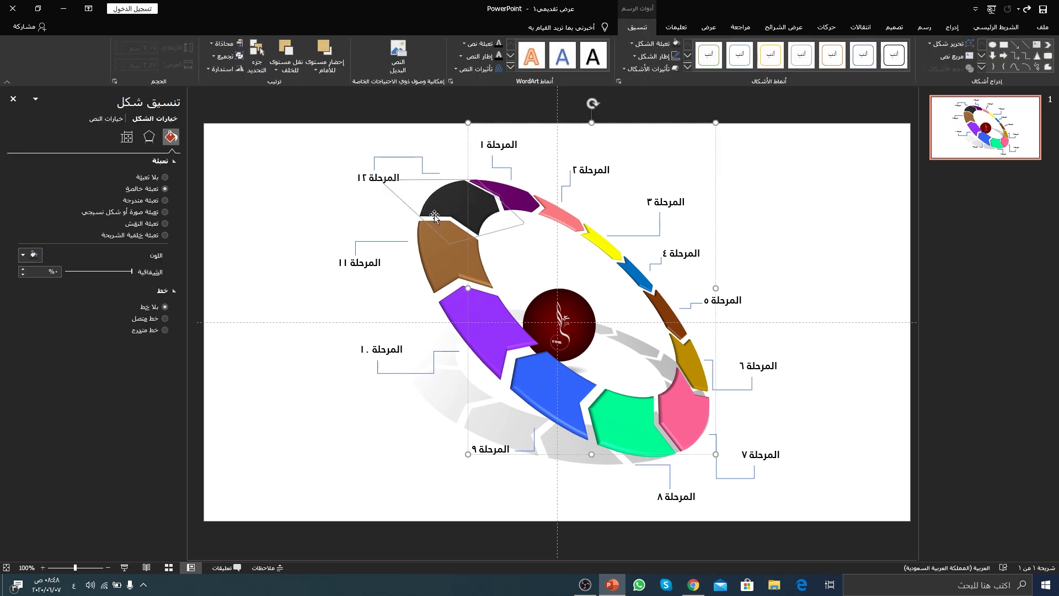
pyautogui.click(258, 249)
pyautogui.click(449, 246)
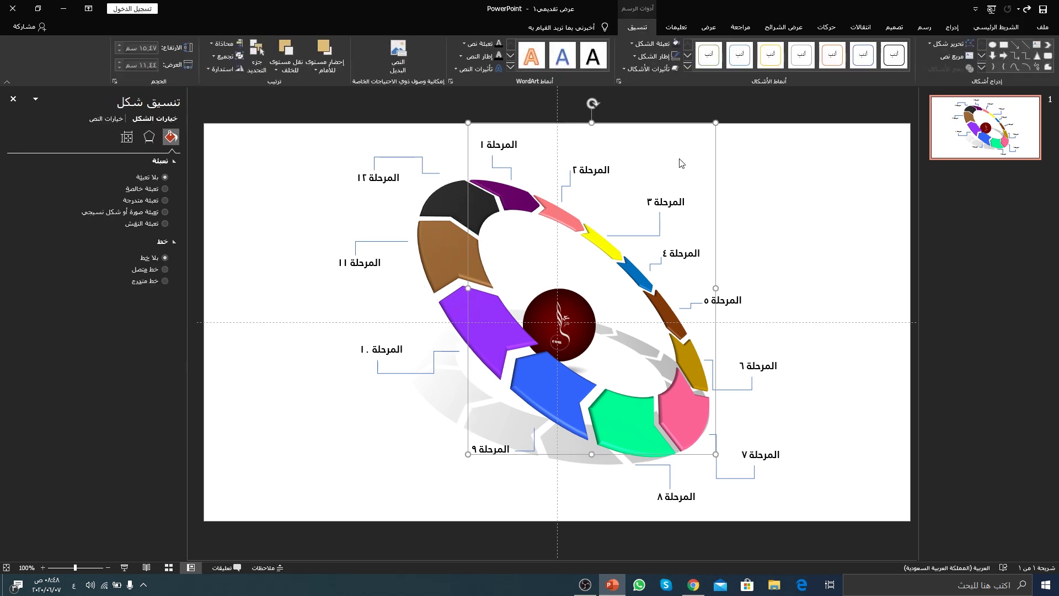
pyautogui.click(831, 27)
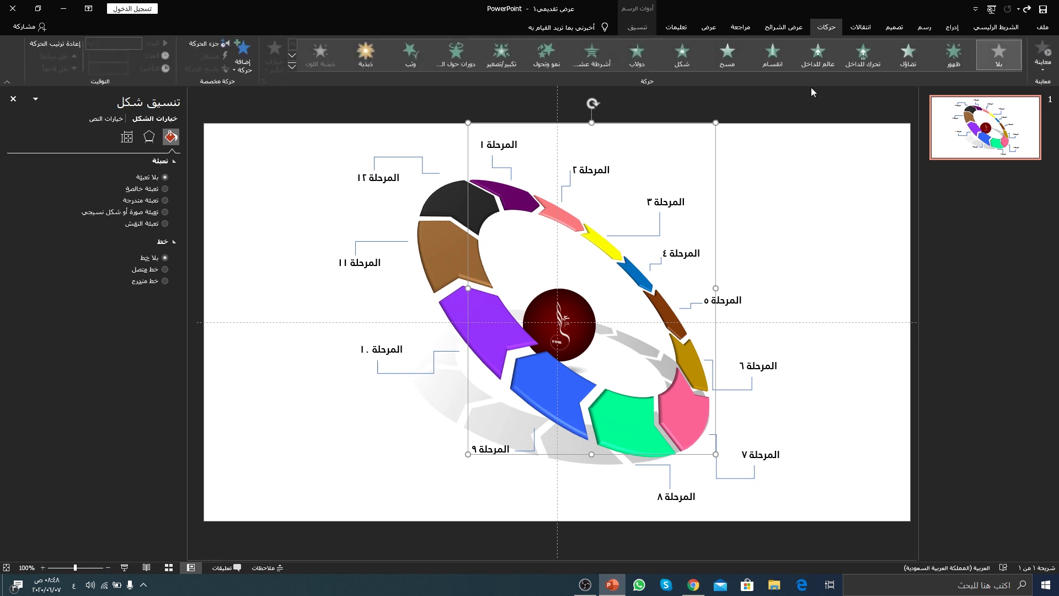
pyautogui.click(293, 66)
pyautogui.click(963, 284)
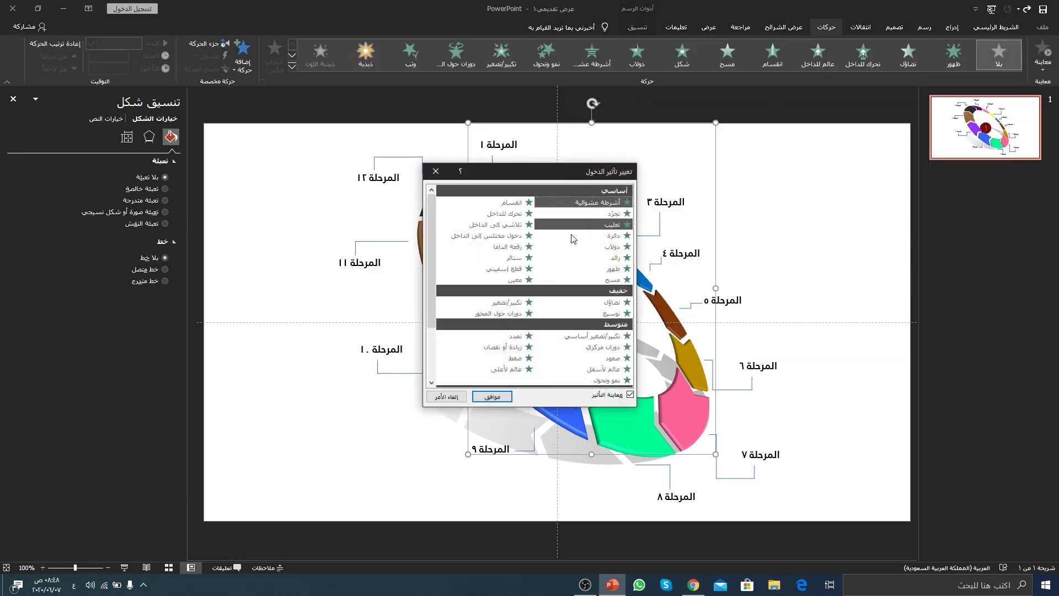
pyautogui.click(589, 259)
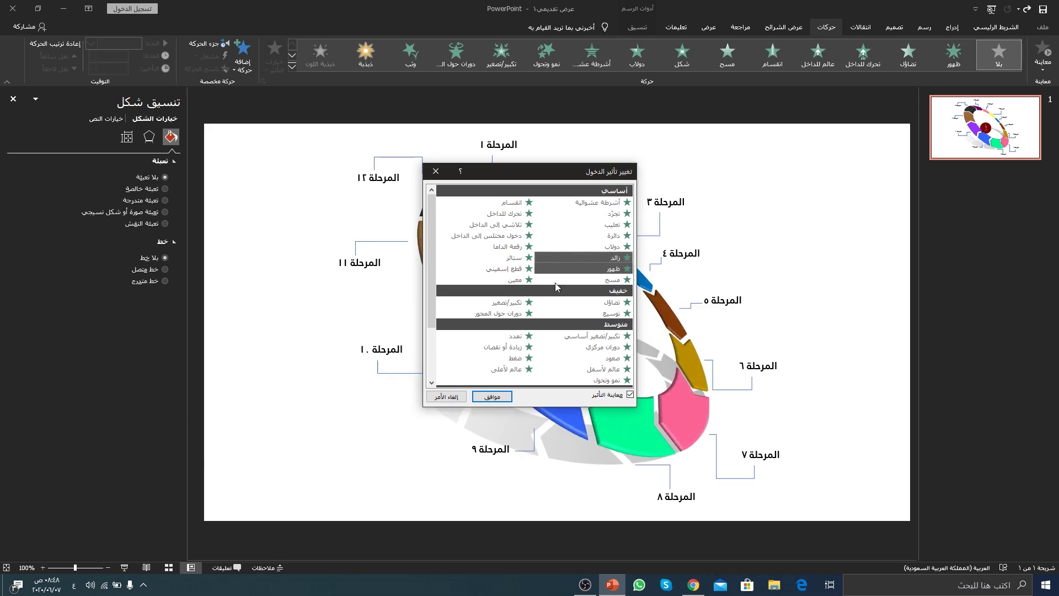
pyautogui.click(481, 397)
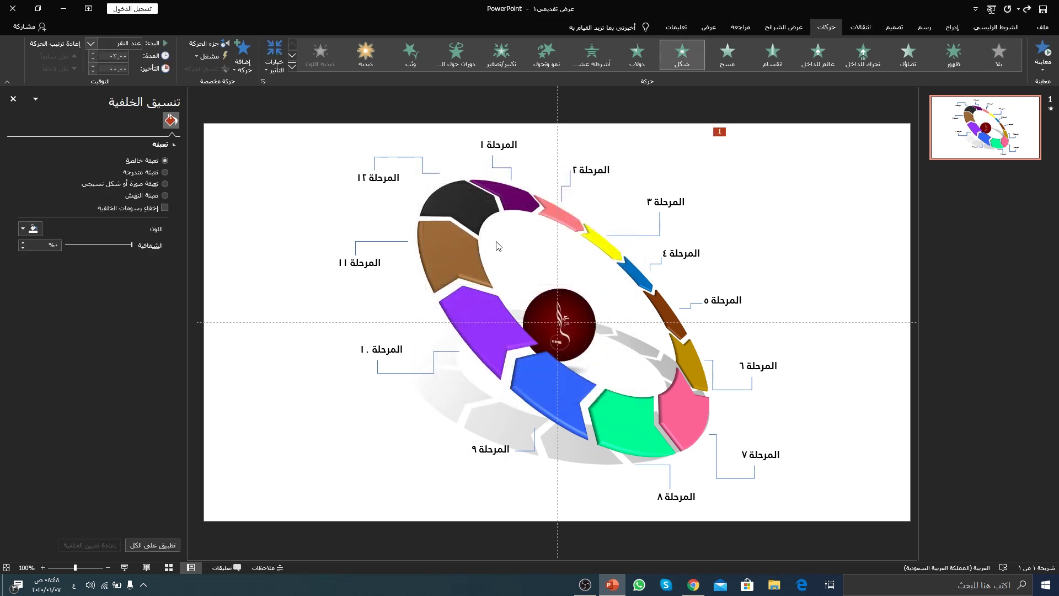
pyautogui.click(494, 162)
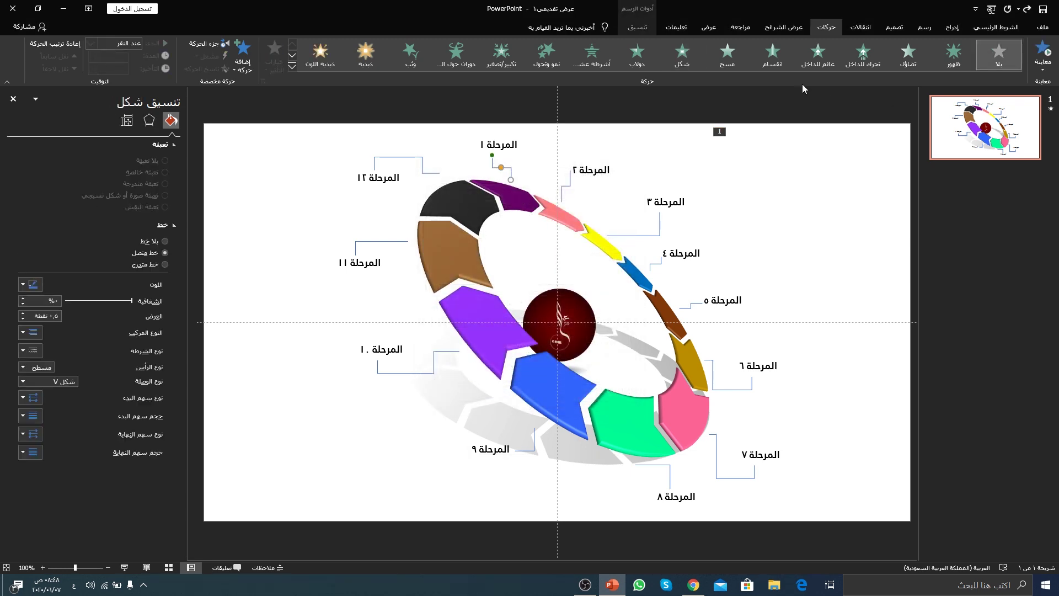
# Step: Give the stage 1 connector and المرحلة ١ label a Wipe entrance and show the Animation Pane
pyautogui.click(737, 64)
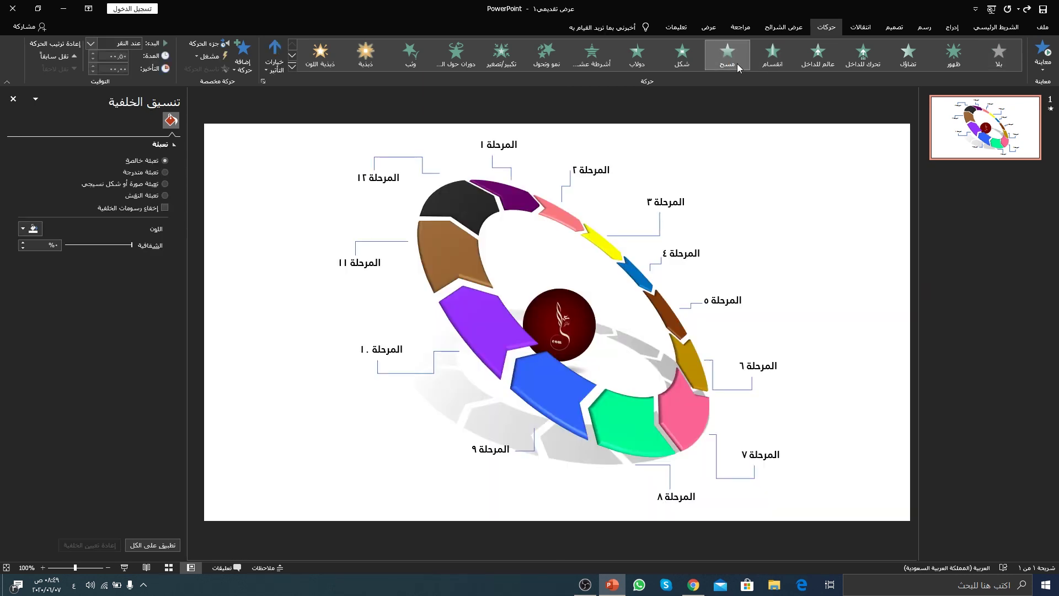
pyautogui.click(500, 141)
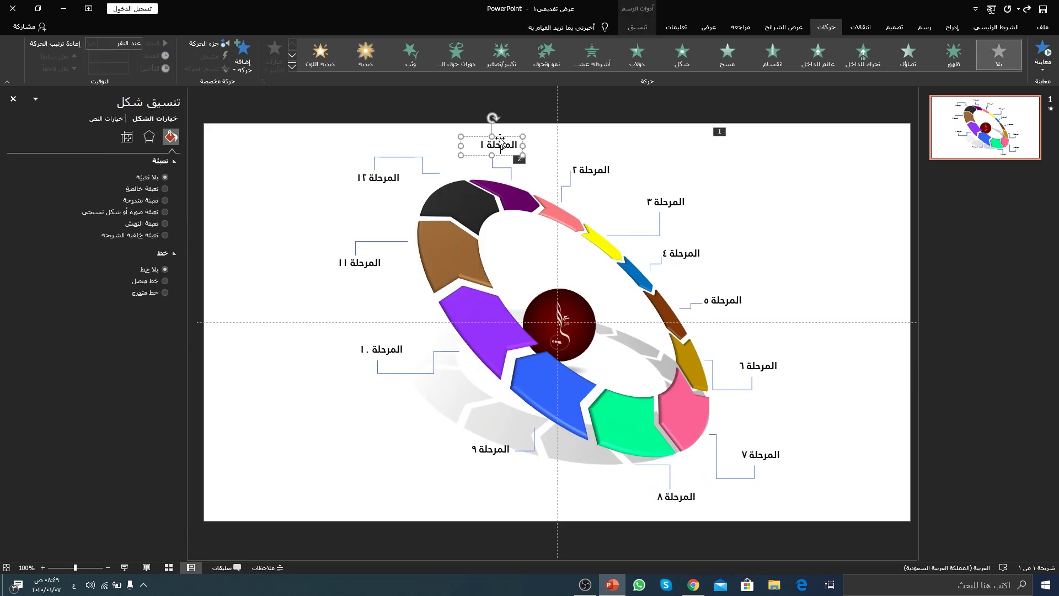
pyautogui.click(727, 54)
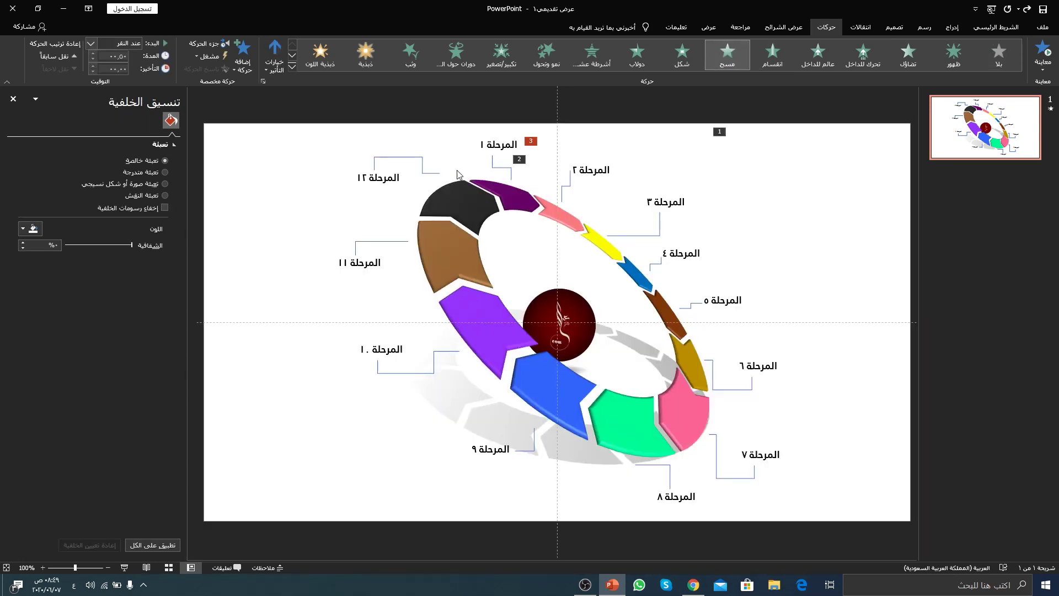
pyautogui.click(207, 43)
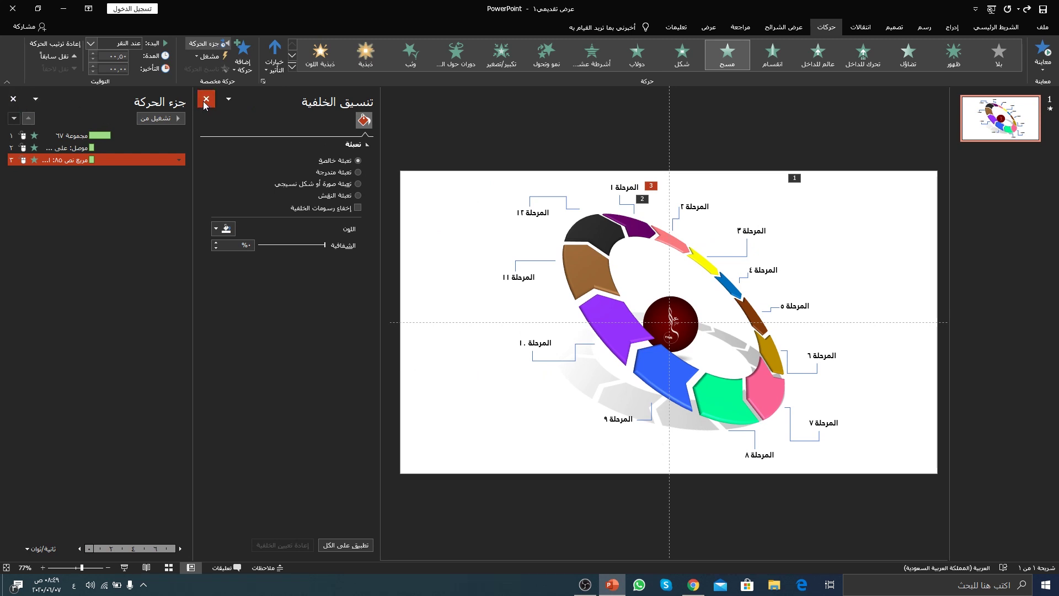
pyautogui.click(206, 99)
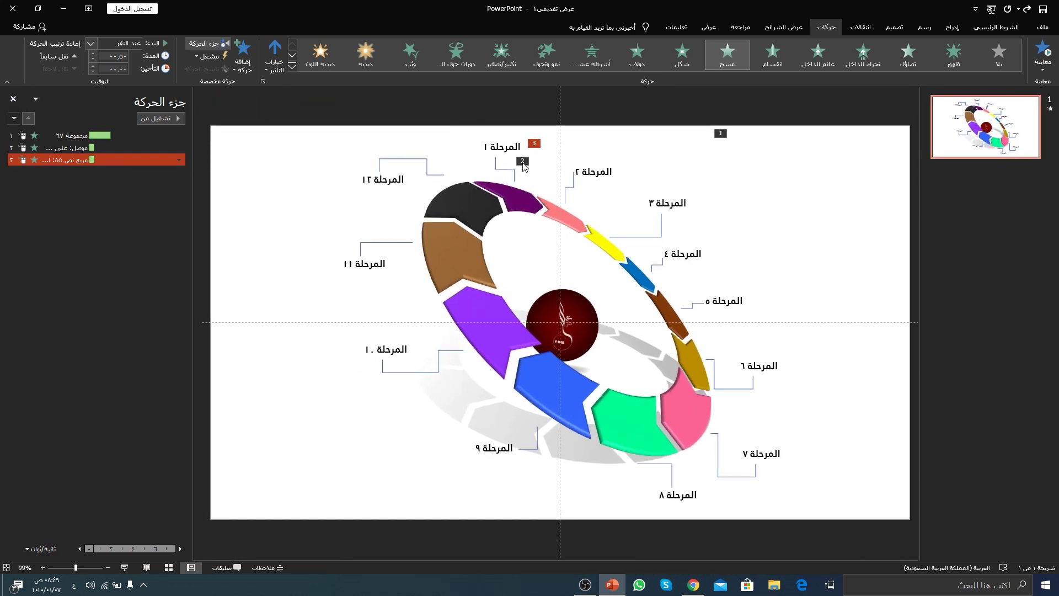
# Step: Copy the Wipe animation with Animation Painter onto the connectors for stages 2 through 12
pyautogui.click(503, 168)
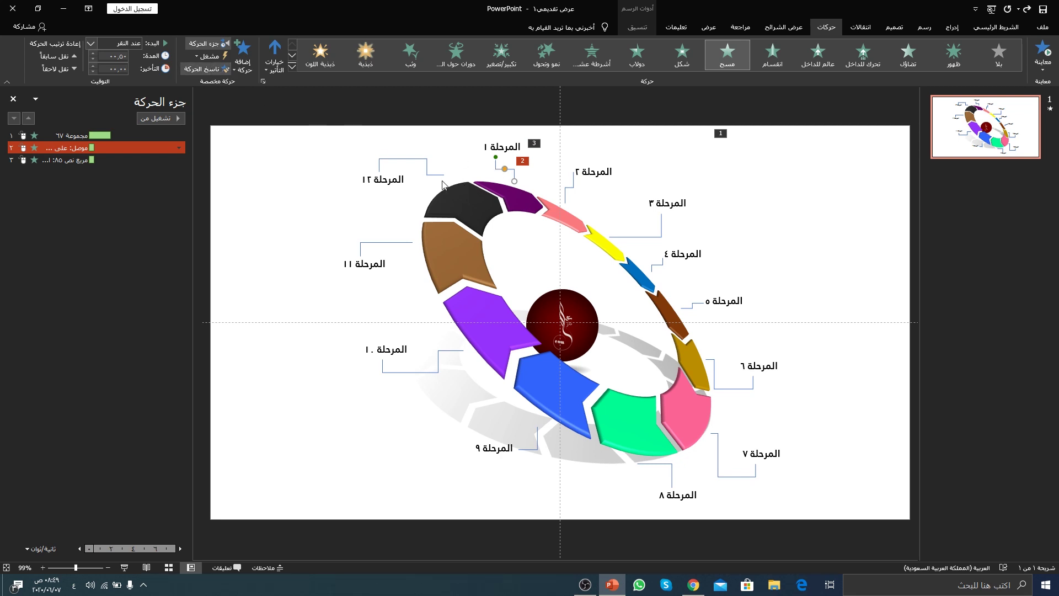
pyautogui.click(213, 70)
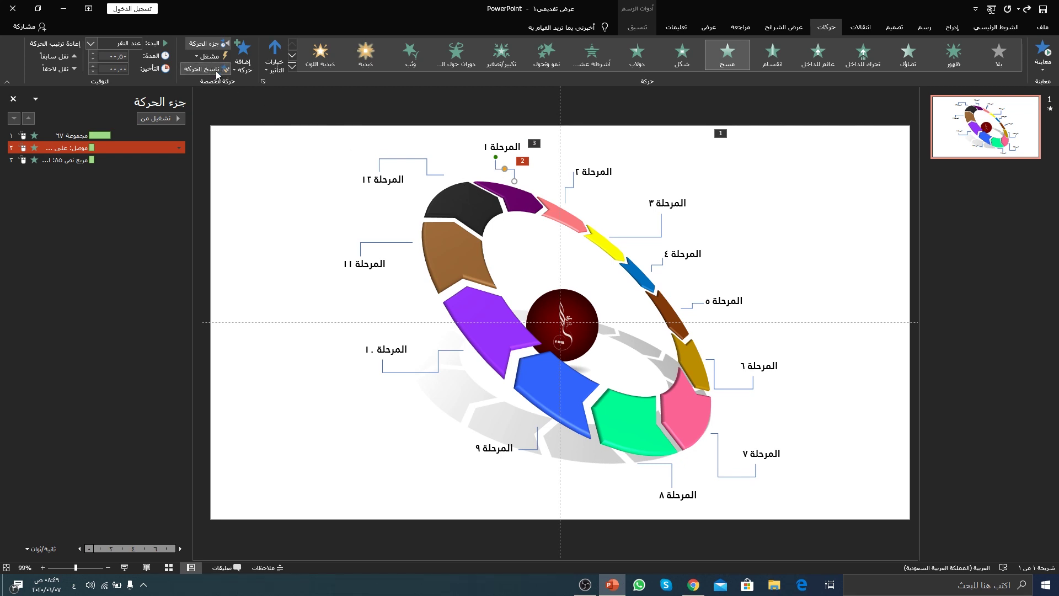
pyautogui.click(574, 188)
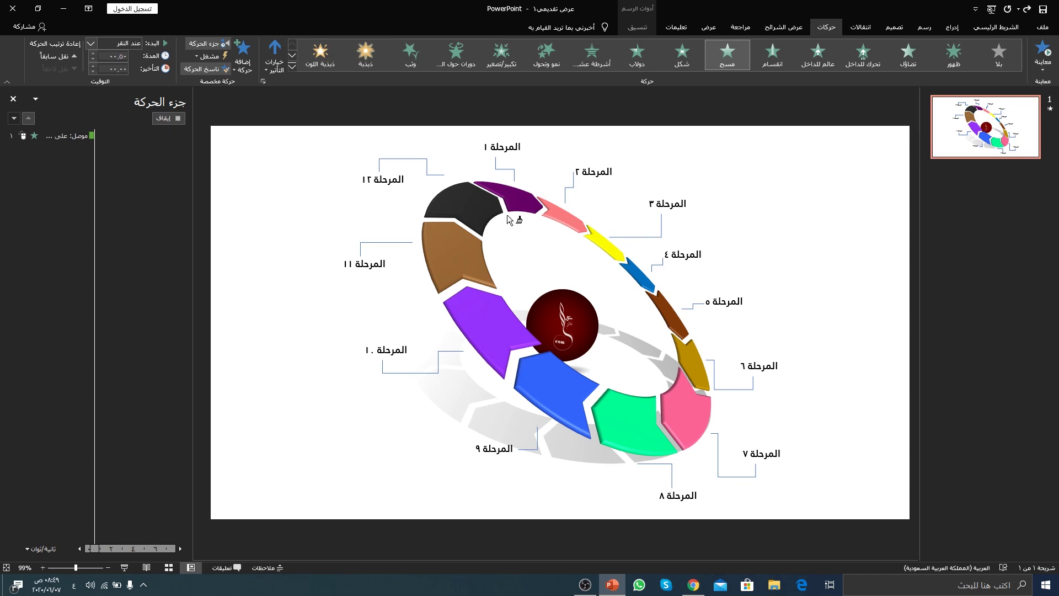
pyautogui.click(222, 72)
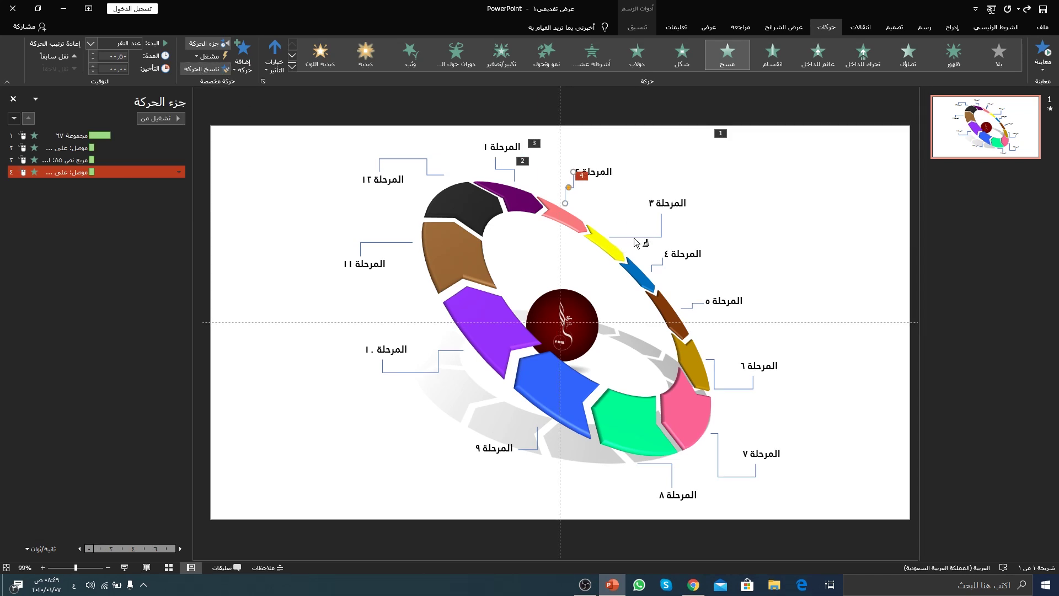
pyautogui.click(665, 266)
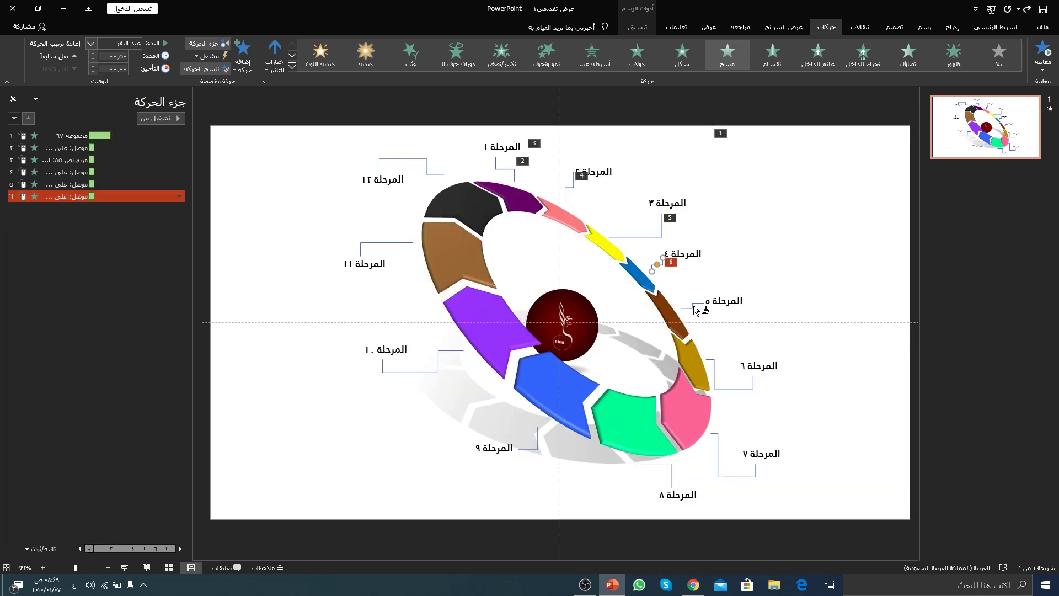
pyautogui.click(695, 307)
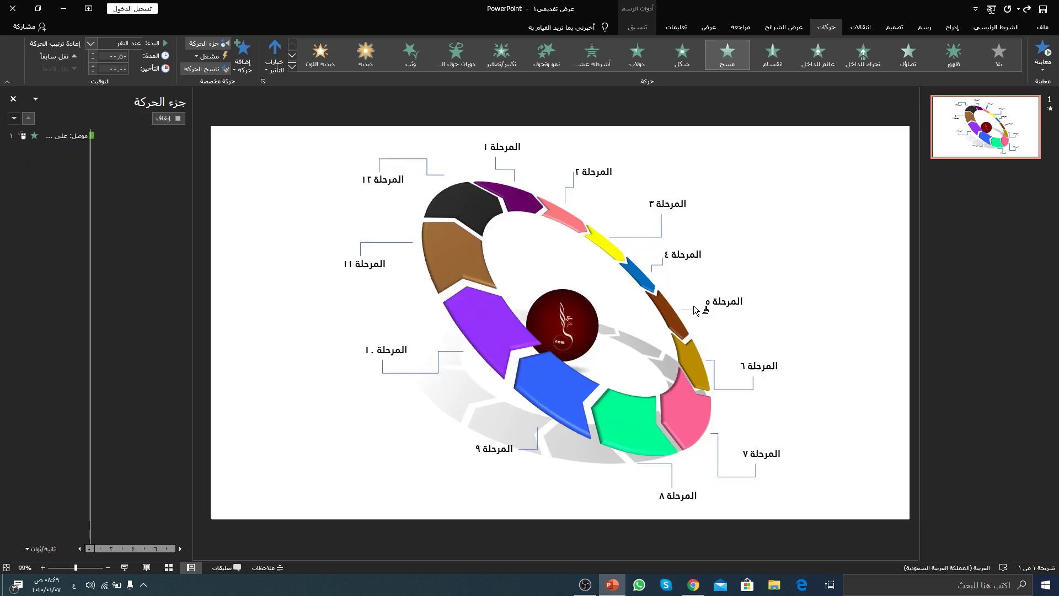
pyautogui.click(716, 364)
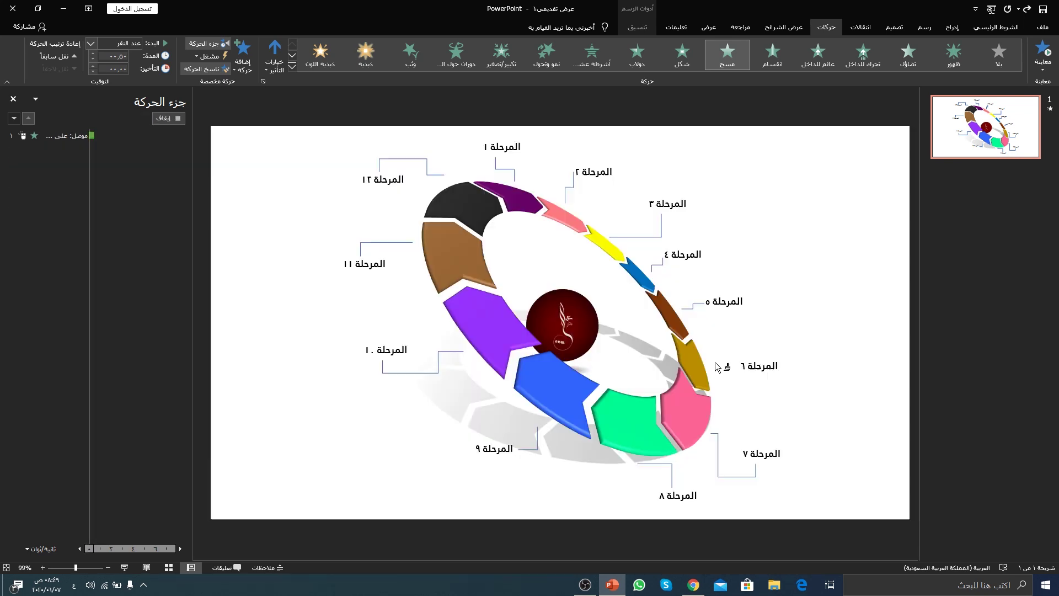
pyautogui.click(718, 438)
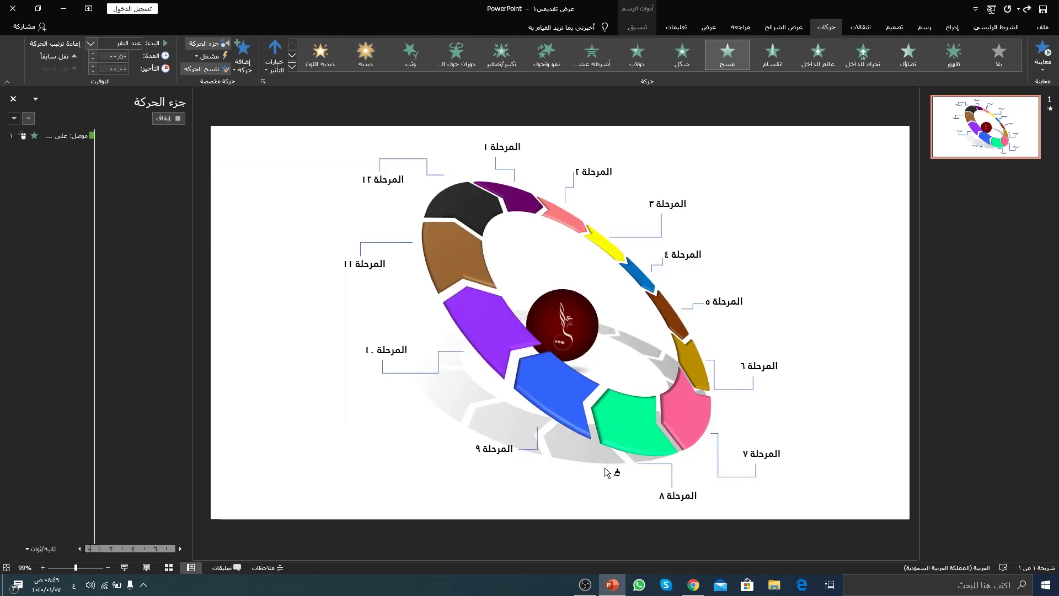
pyautogui.click(537, 446)
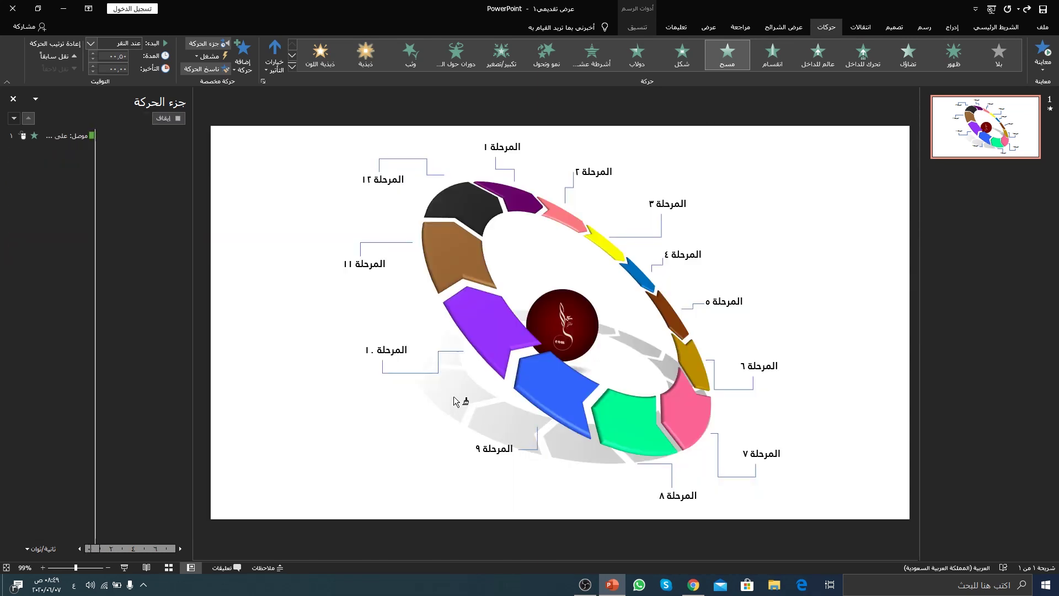
pyautogui.click(430, 375)
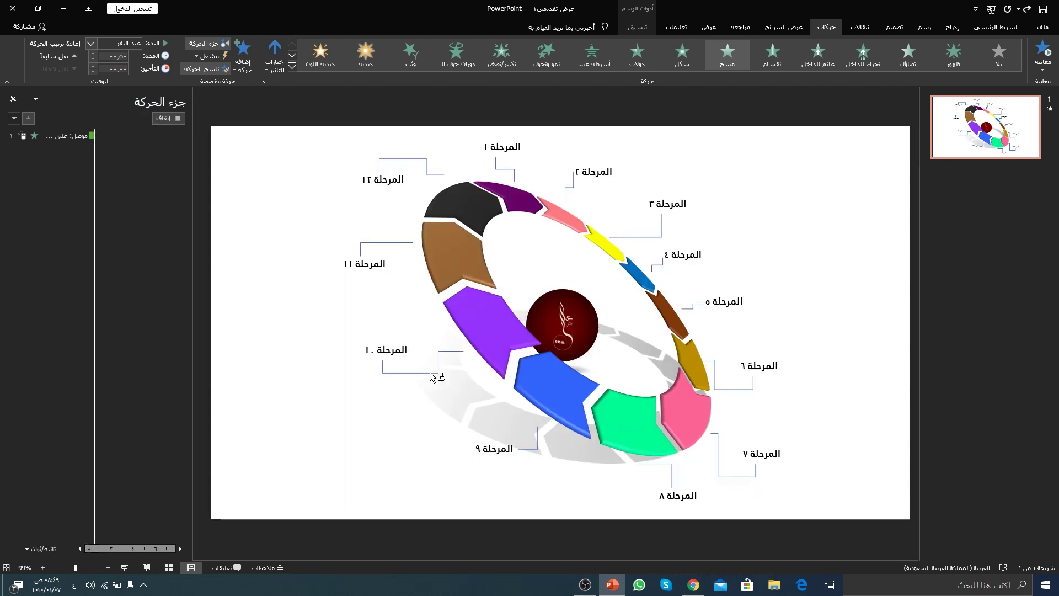
pyautogui.click(404, 242)
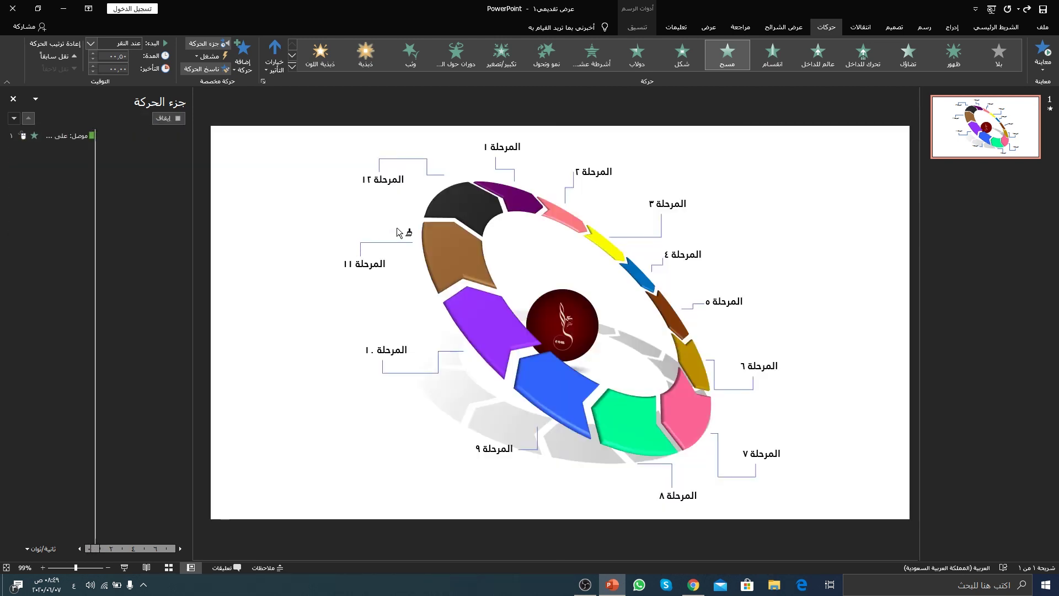
pyautogui.click(420, 161)
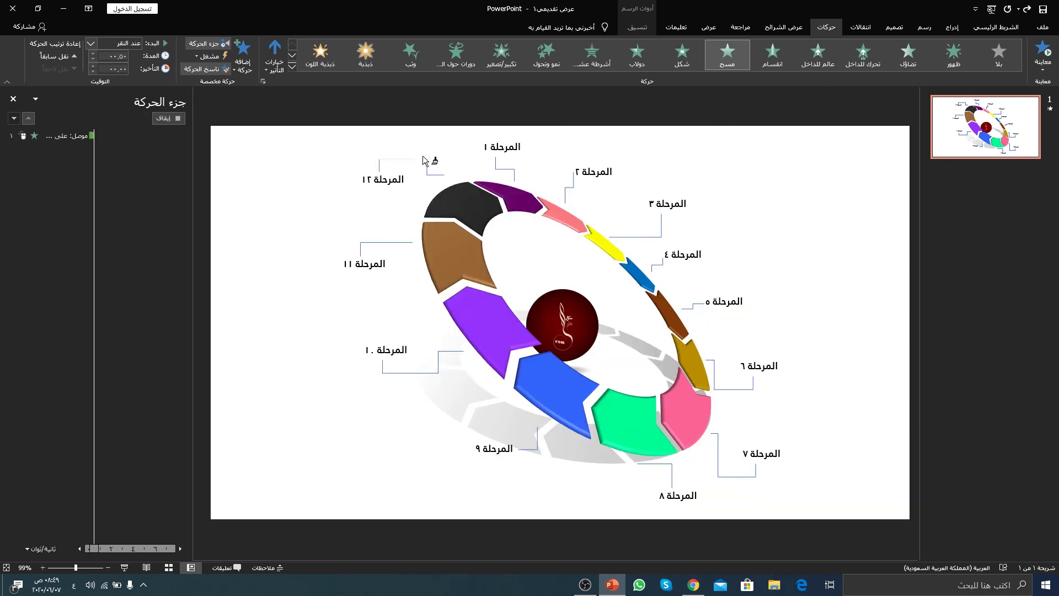
# Step: Set the stage 1 connector's Wipe animation to start After Previous
pyautogui.press('Escape')
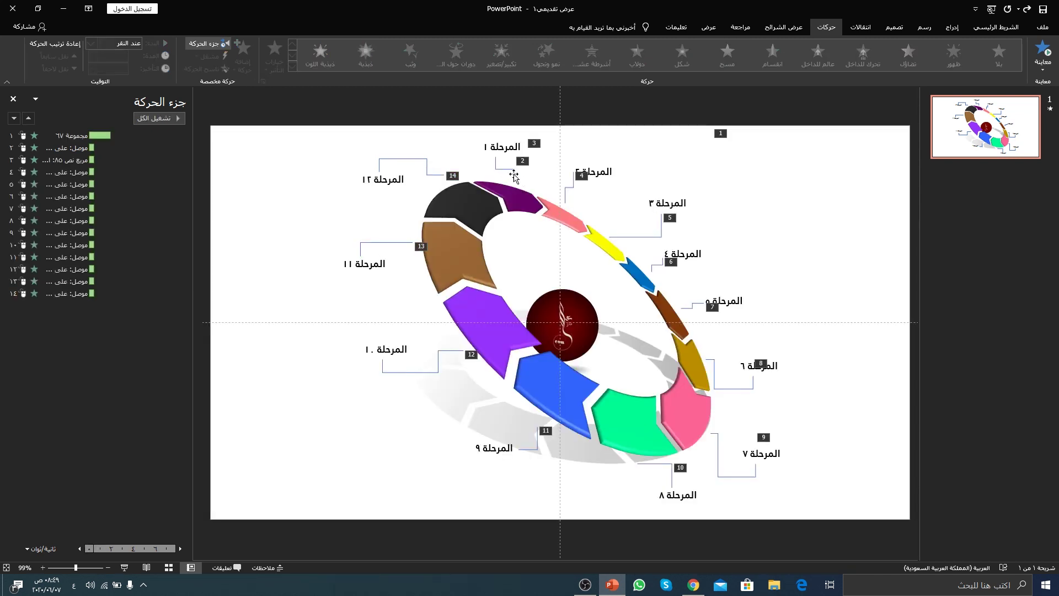
pyautogui.click(501, 170)
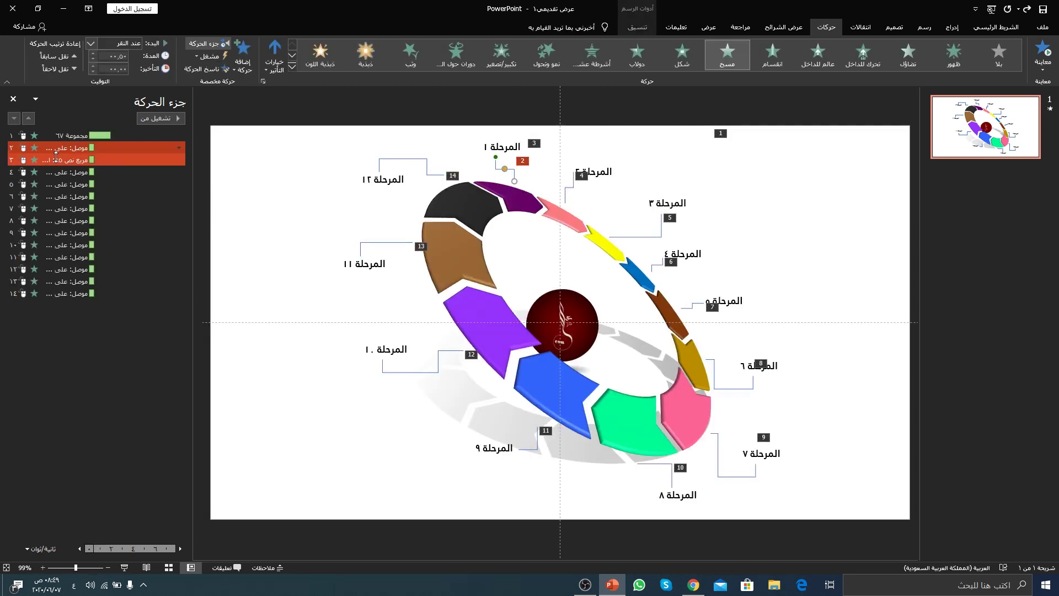
pyautogui.click(179, 148)
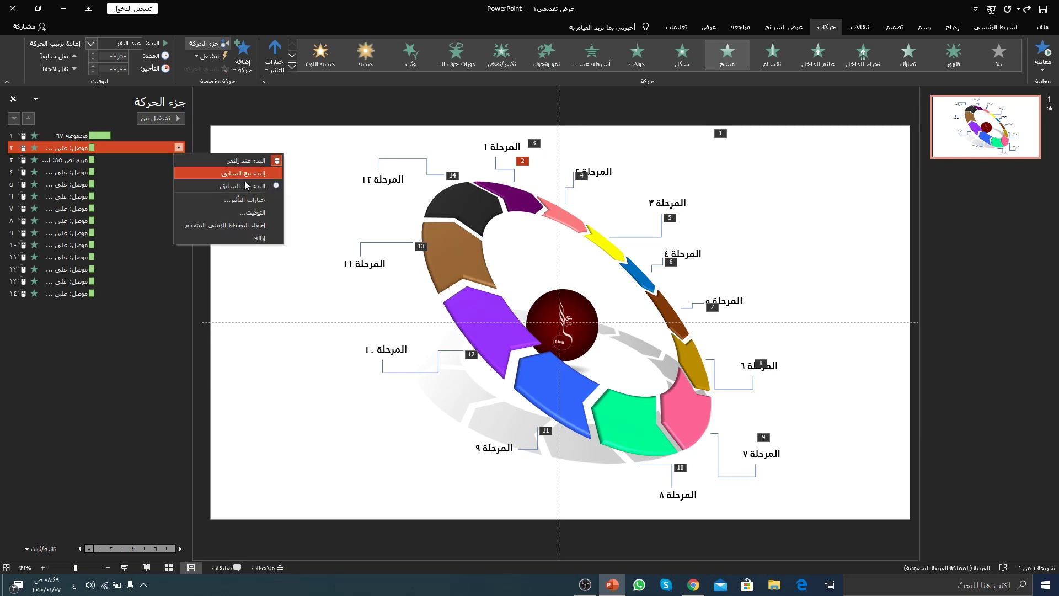
pyautogui.click(242, 186)
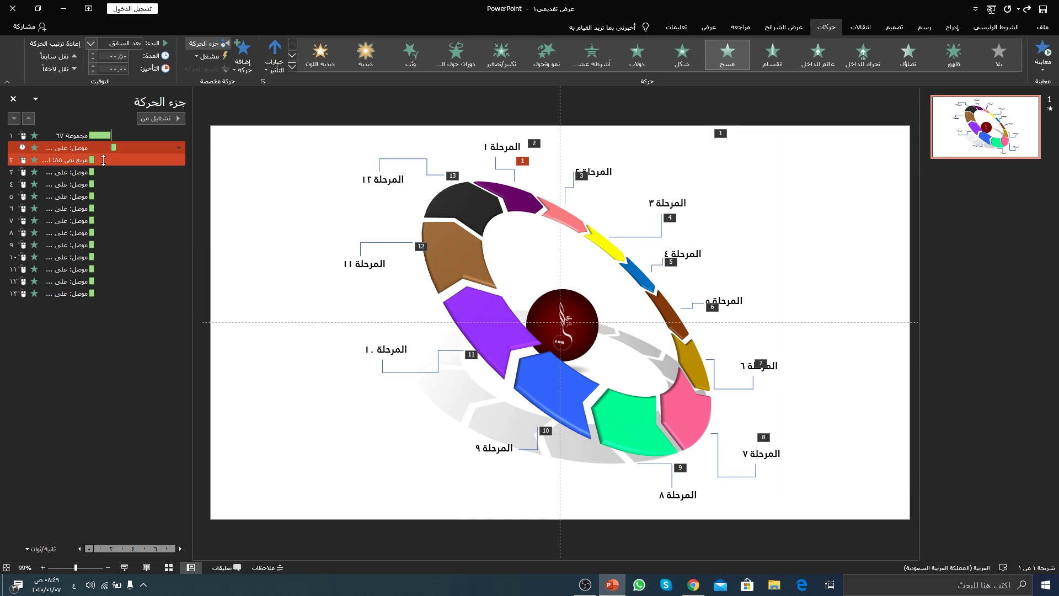
# Step: Copy the stage 1 label's Wipe with Animation Painter onto the stage 2 to 6 labels
pyautogui.click(117, 160)
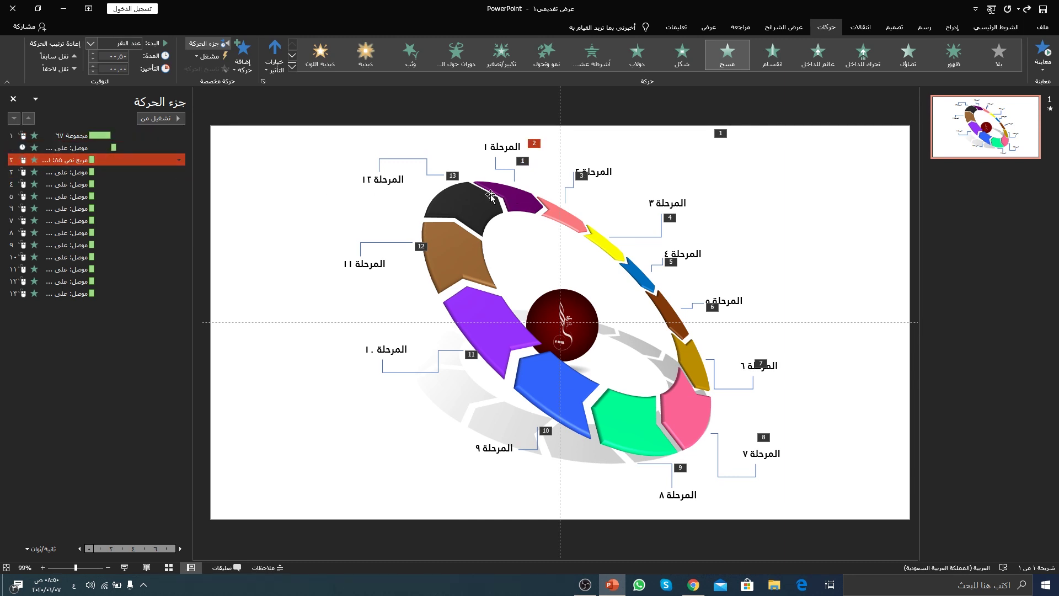
pyautogui.click(512, 142)
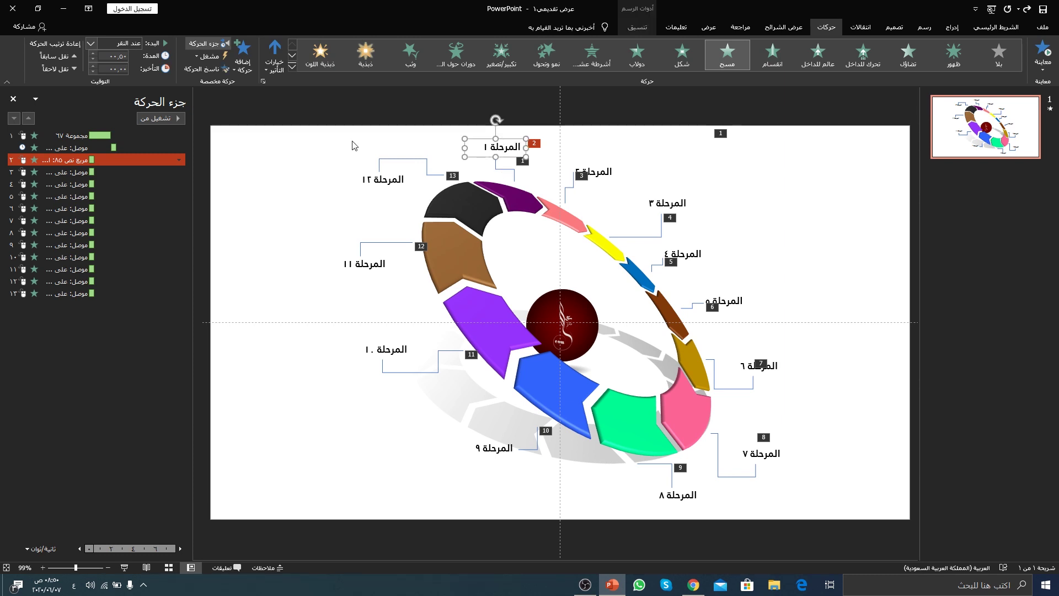
pyautogui.click(204, 69)
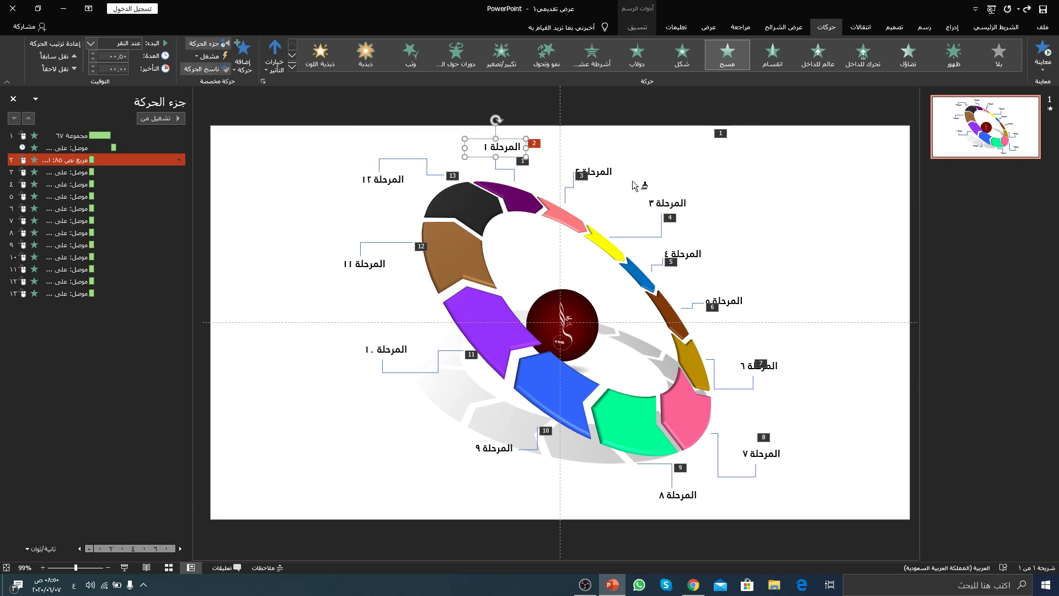
pyautogui.click(660, 211)
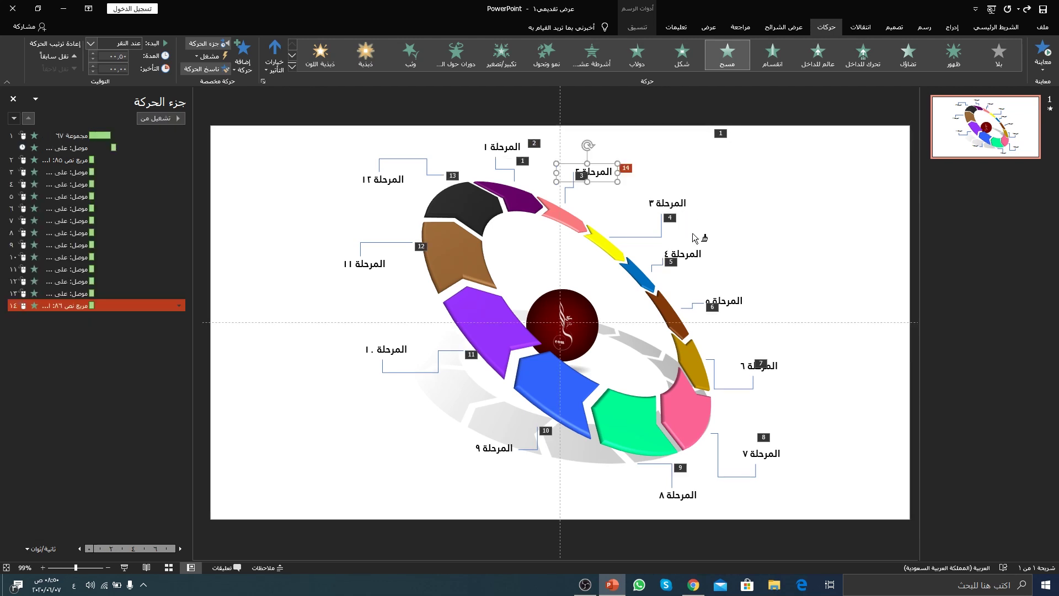
pyautogui.click(695, 256)
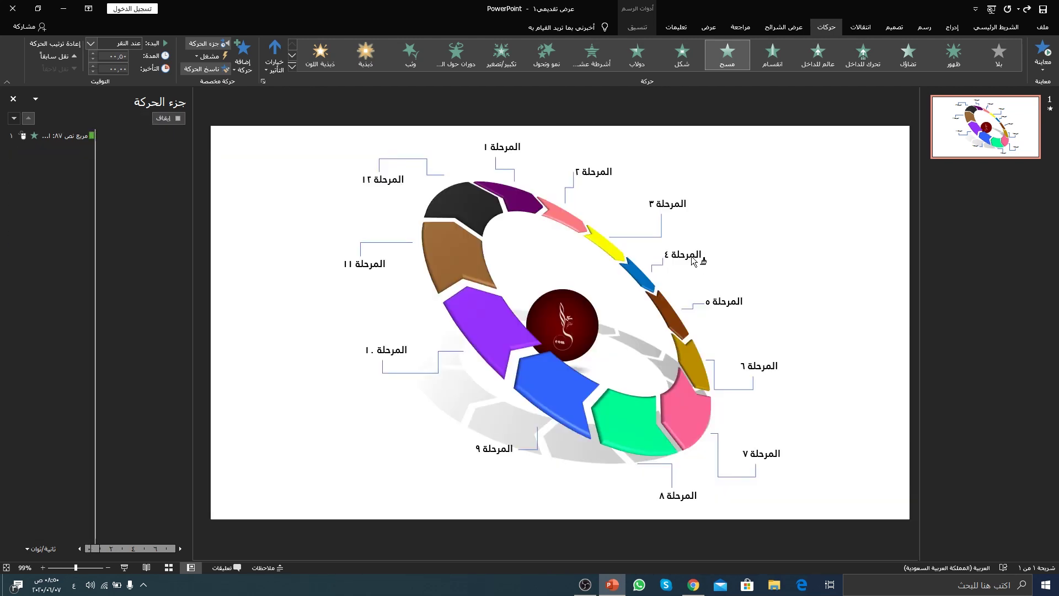
pyautogui.click(668, 203)
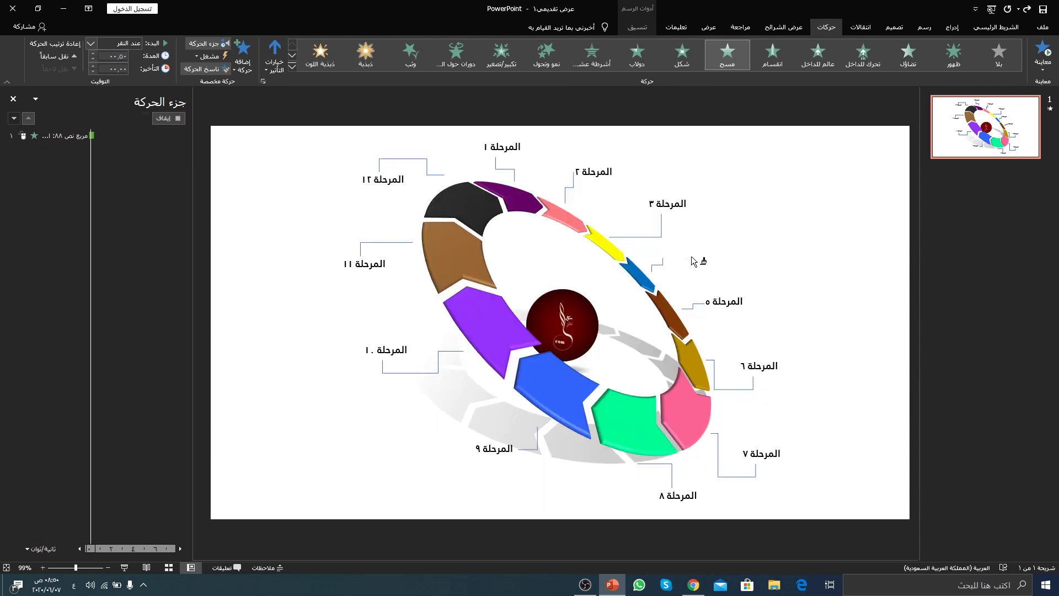
pyautogui.click(732, 306)
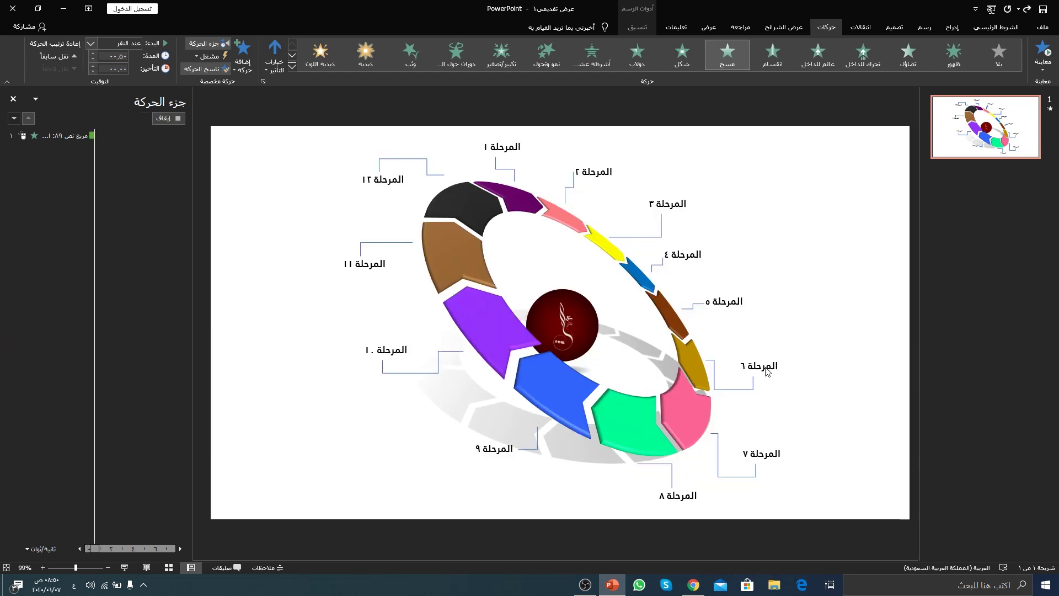
pyautogui.click(766, 369)
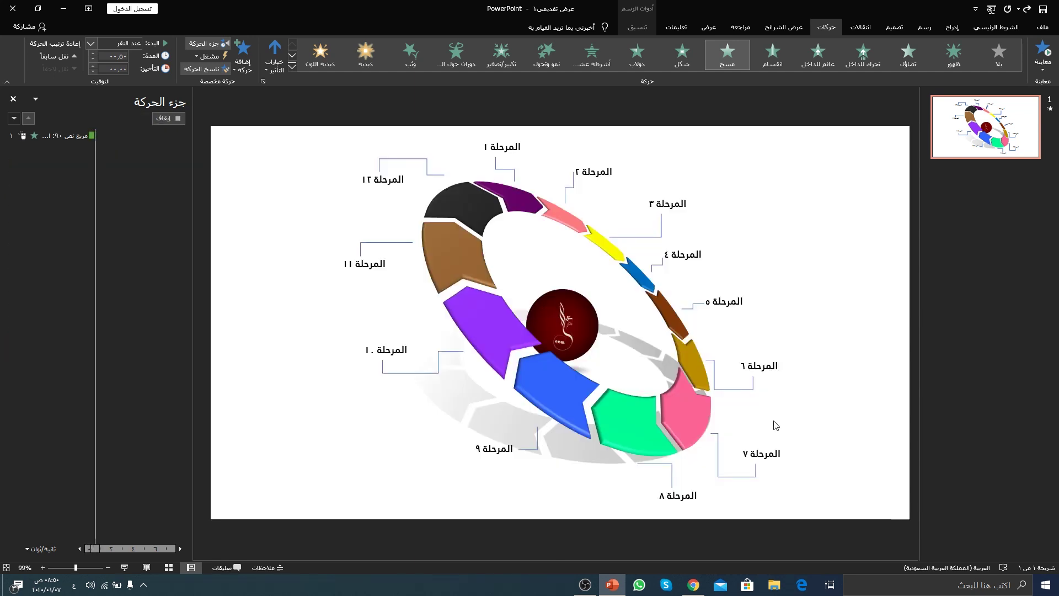
# Step: Paint the same Wipe onto the المرحلة ٧, ٨, ٩, ١٠, ١١ and ١٢ labels
pyautogui.click(770, 454)
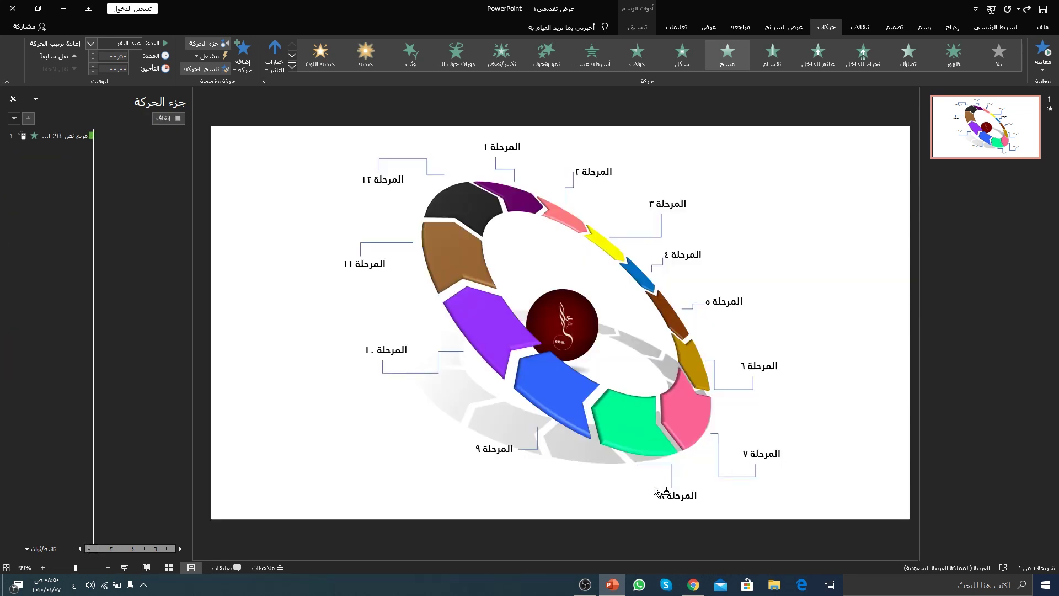
pyautogui.click(658, 493)
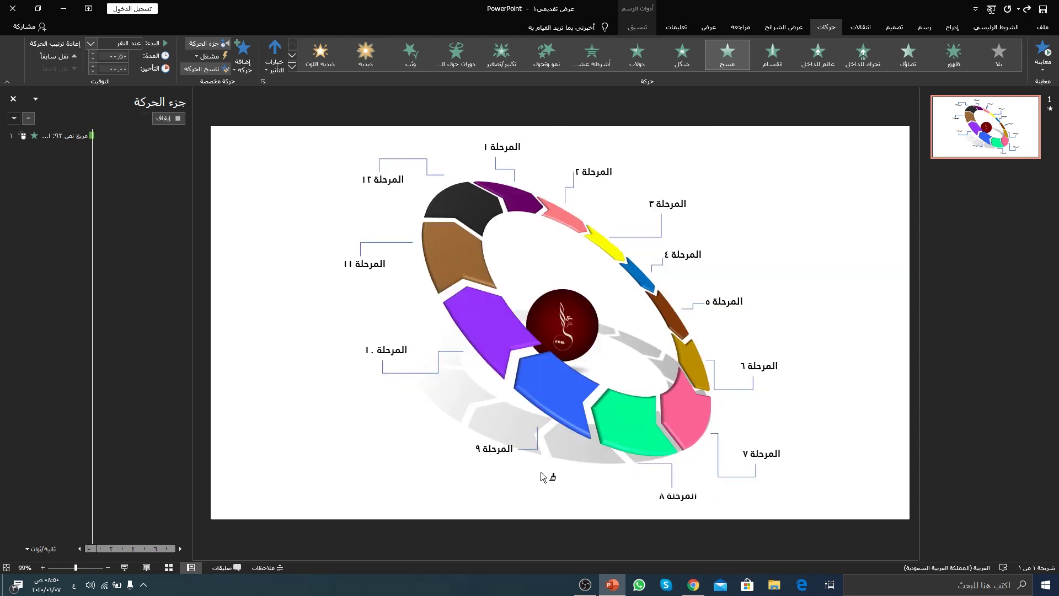
pyautogui.click(492, 455)
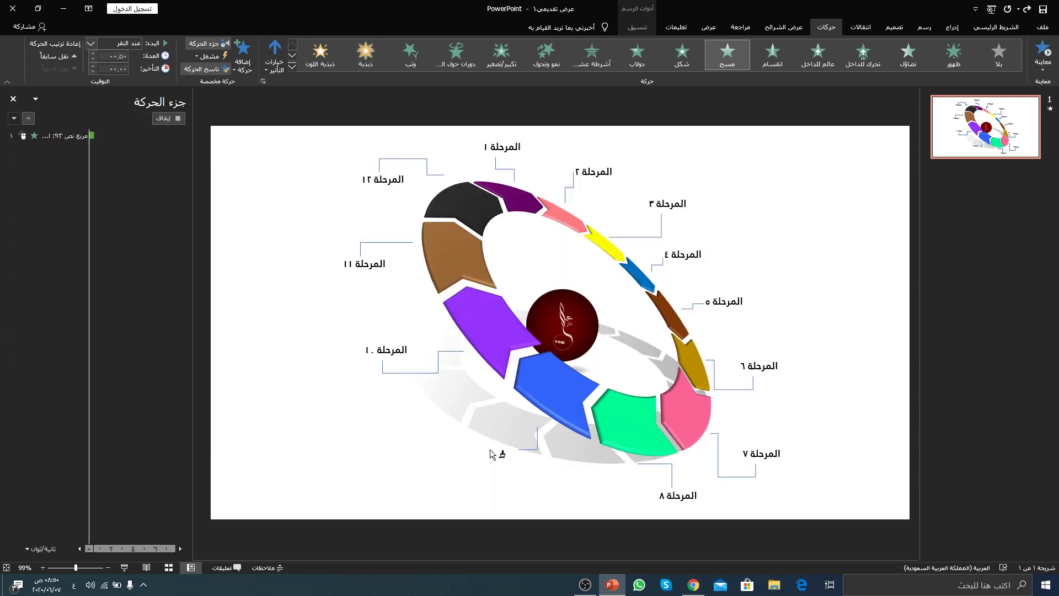
pyautogui.click(386, 351)
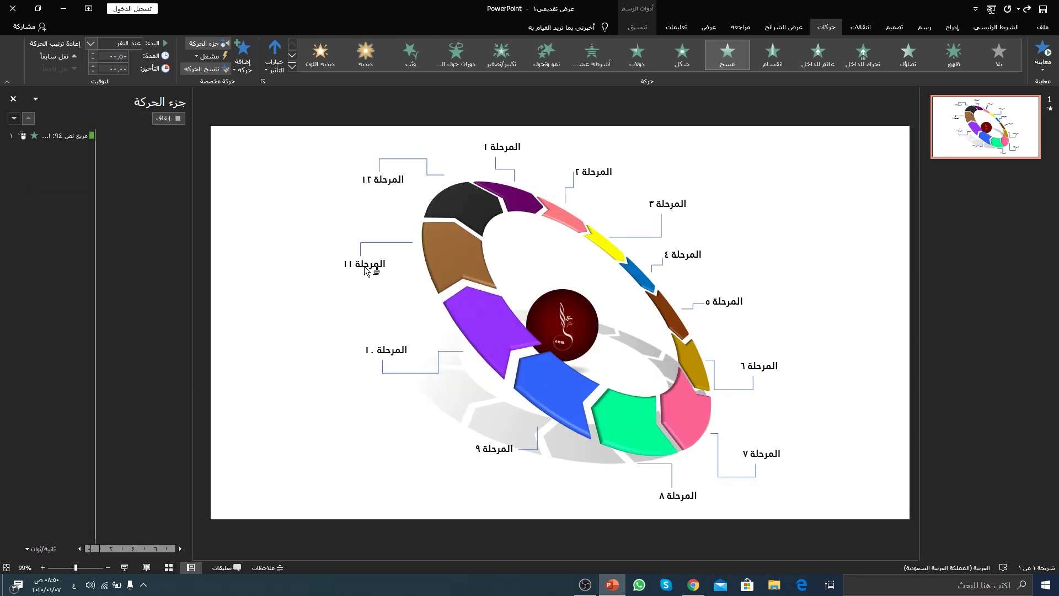
pyautogui.click(365, 271)
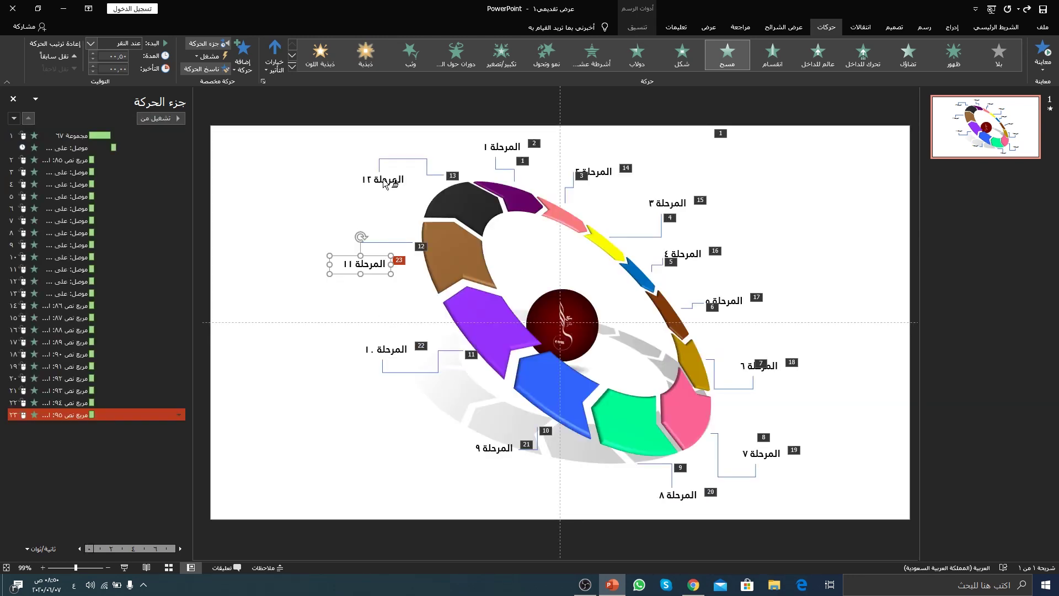
pyautogui.click(384, 182)
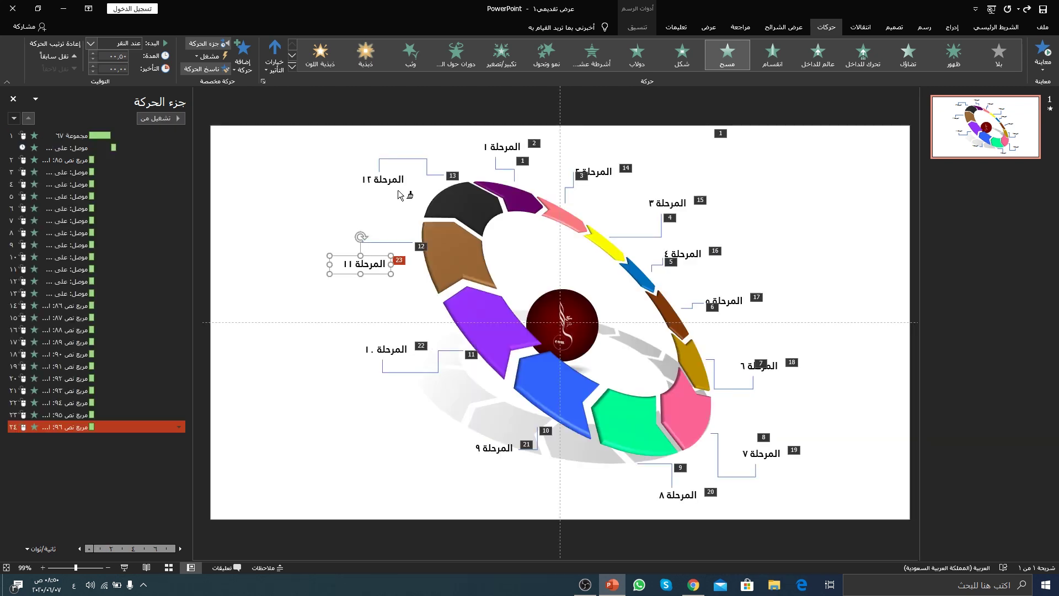
# Step: Widen the Animation Pane and move the first connector animation down beside its label
pyautogui.moveTo(102, 184); pyautogui.dragTo(102, 184)
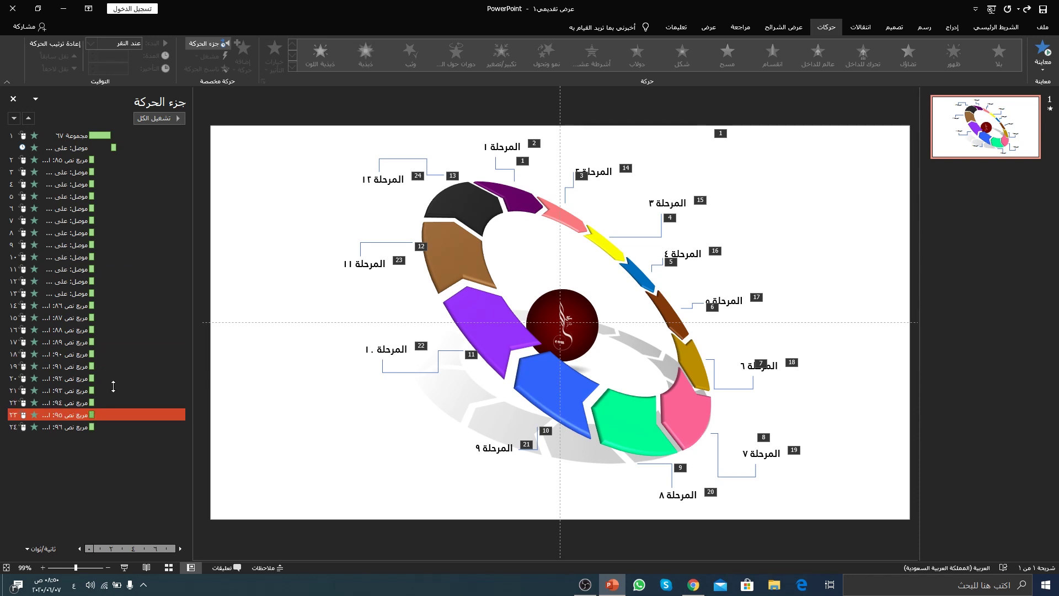
pyautogui.moveTo(192, 347); pyautogui.dragTo(277, 347)
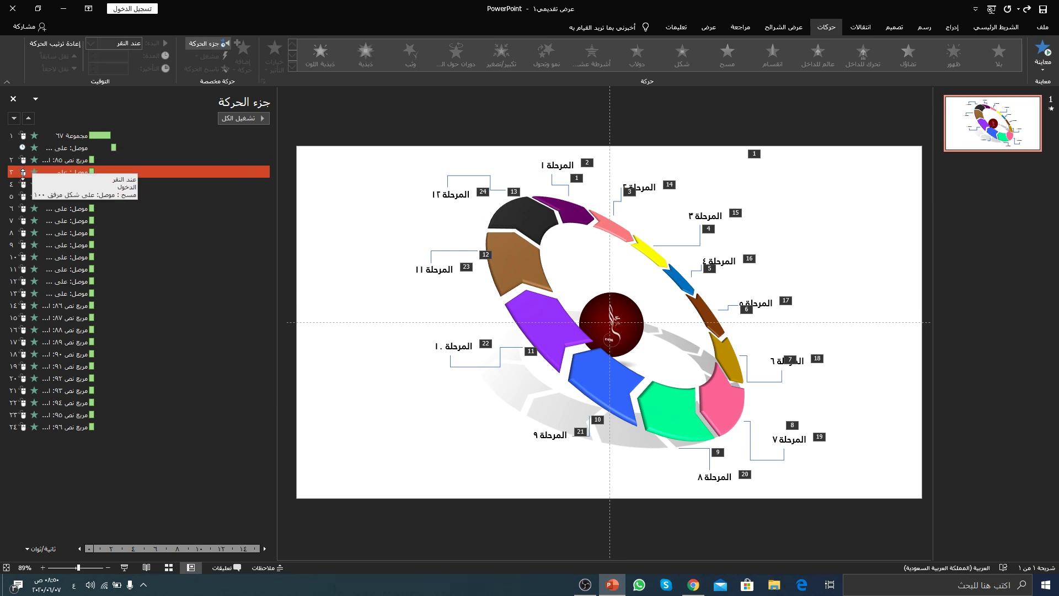
pyautogui.moveTo(23, 172); pyautogui.dragTo(22, 305)
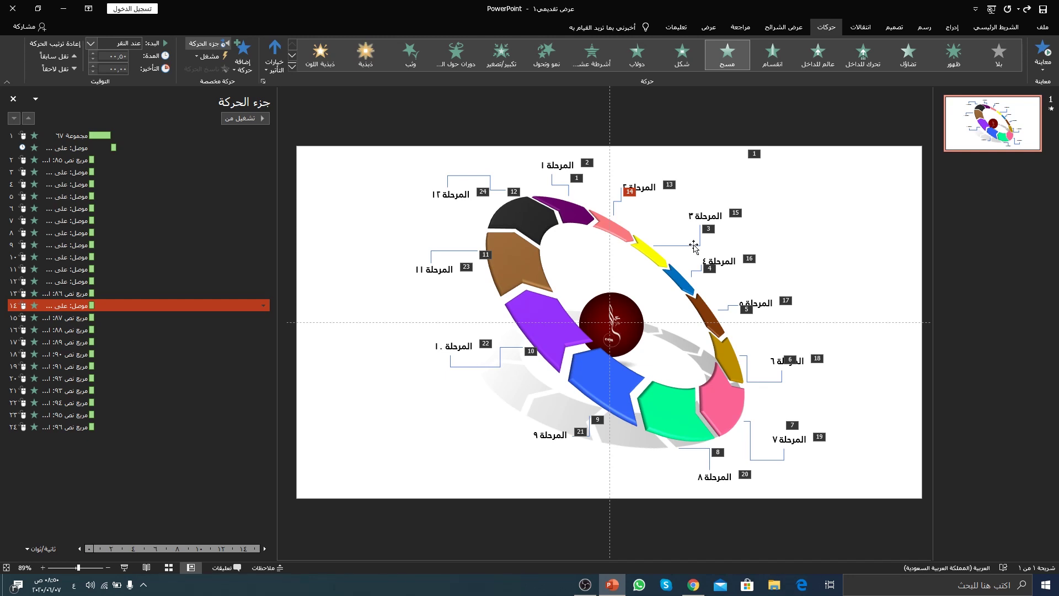
pyautogui.hotkey('ctrl', 'z')
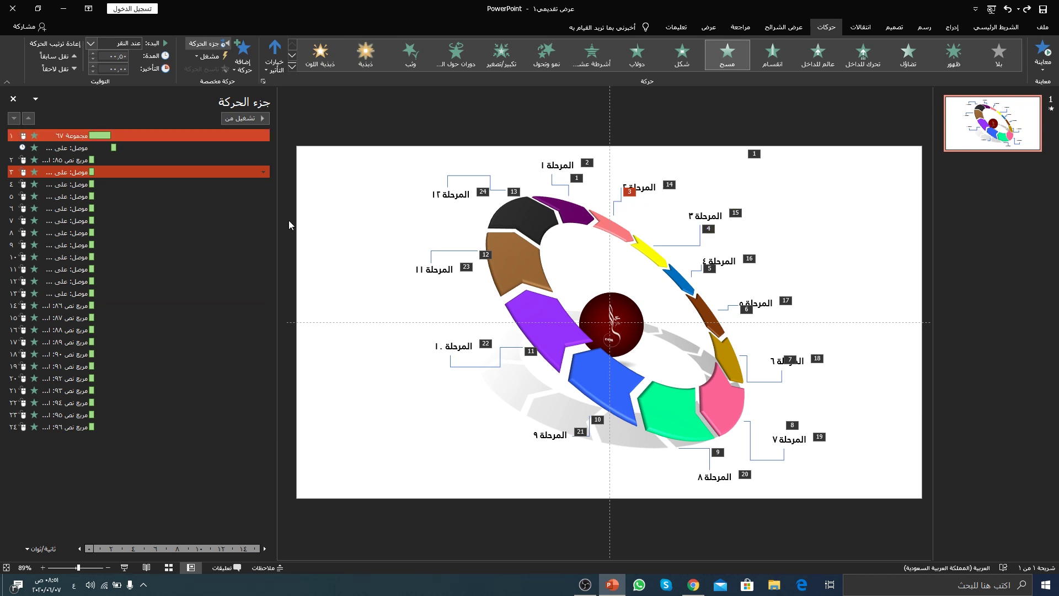
pyautogui.moveTo(38, 172)
pyautogui.mouseDown()
pyautogui.moveTo(44, 420)
pyautogui.moveTo(43, 270)
pyautogui.moveTo(42, 304)
pyautogui.mouseUp()
pyautogui.click(705, 233)
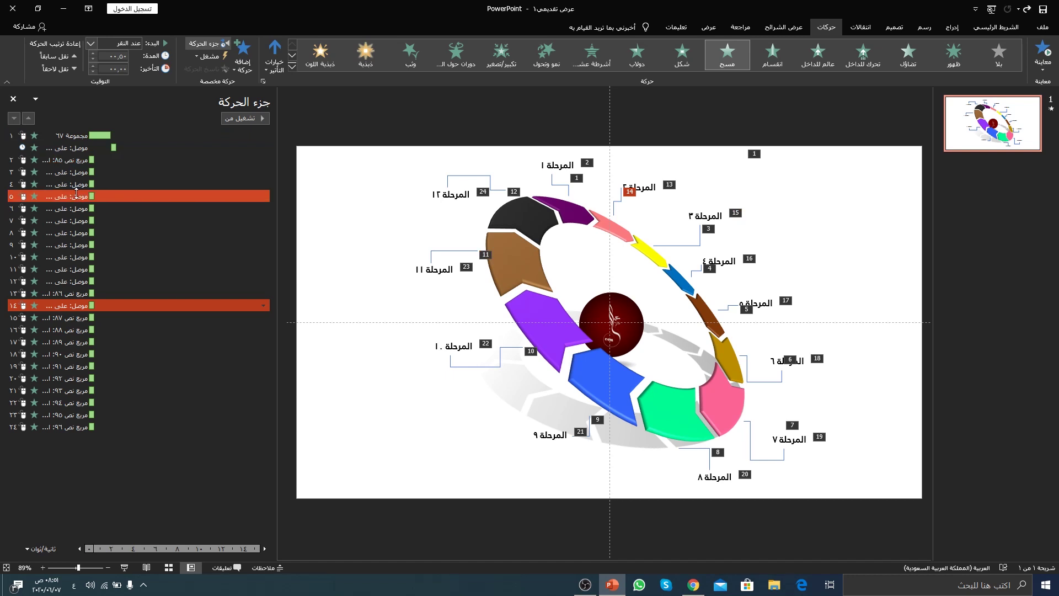
pyautogui.click(652, 196)
# Step: Move the next several connector animations down so each follows its stage label
pyautogui.moveTo(33, 172); pyautogui.dragTo(32, 318)
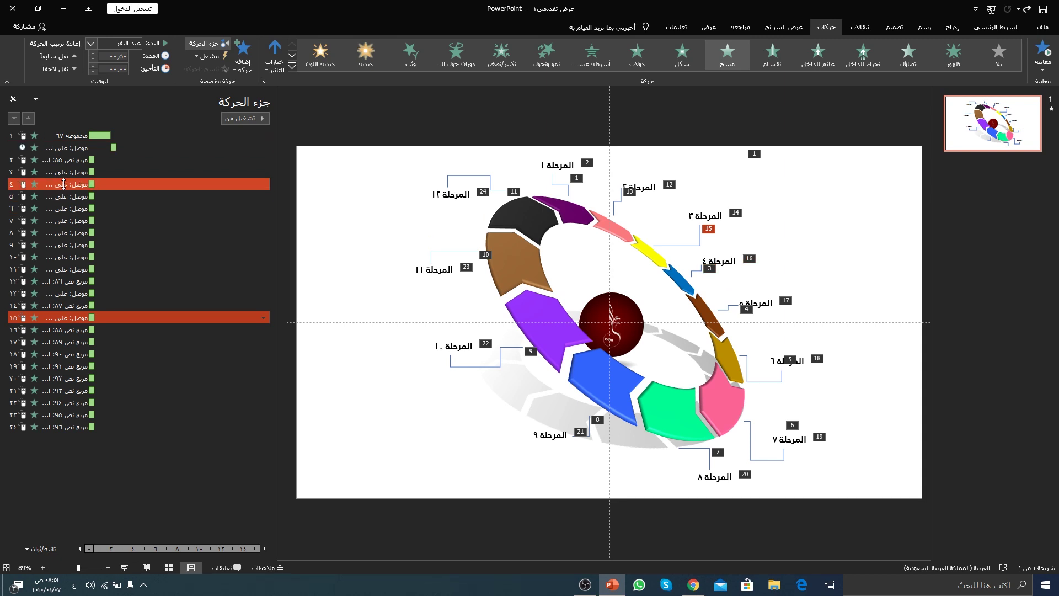
pyautogui.moveTo(33, 172); pyautogui.dragTo(55, 327)
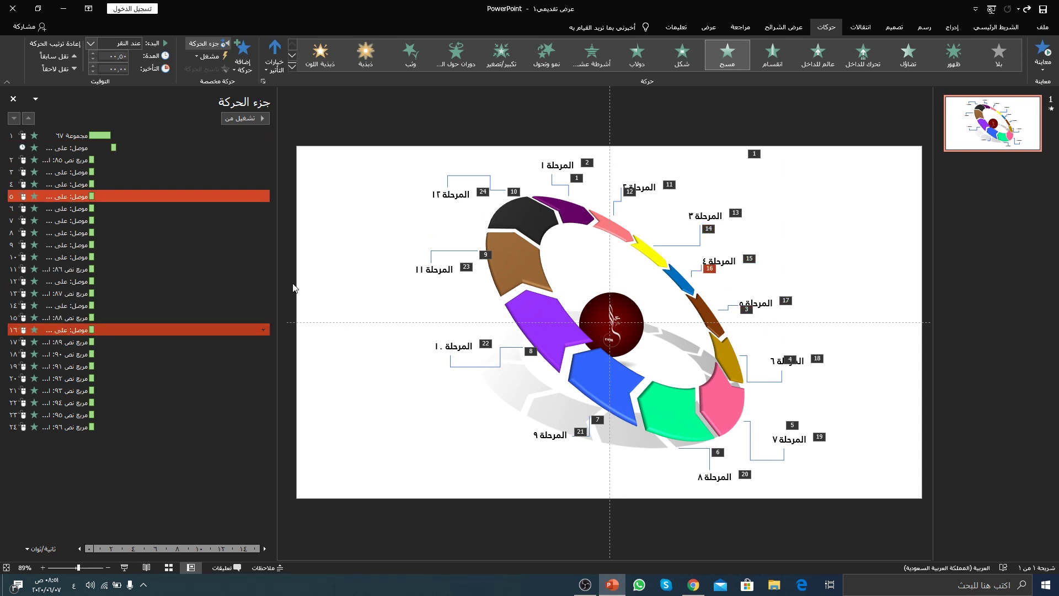
pyautogui.moveTo(60, 172); pyautogui.dragTo(55, 338)
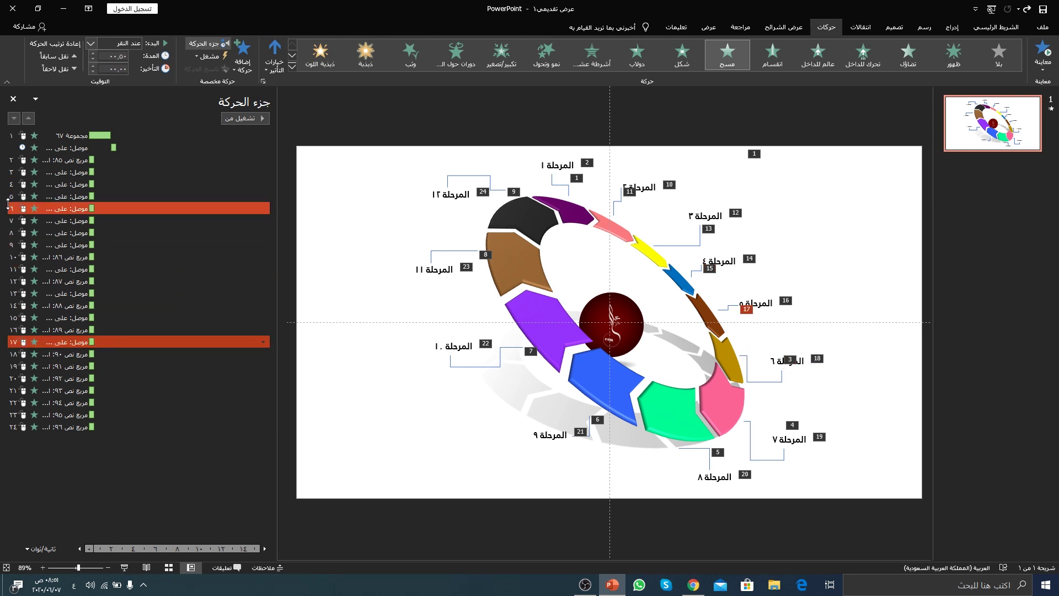
pyautogui.click(42, 175)
pyautogui.moveTo(41, 175); pyautogui.dragTo(35, 351)
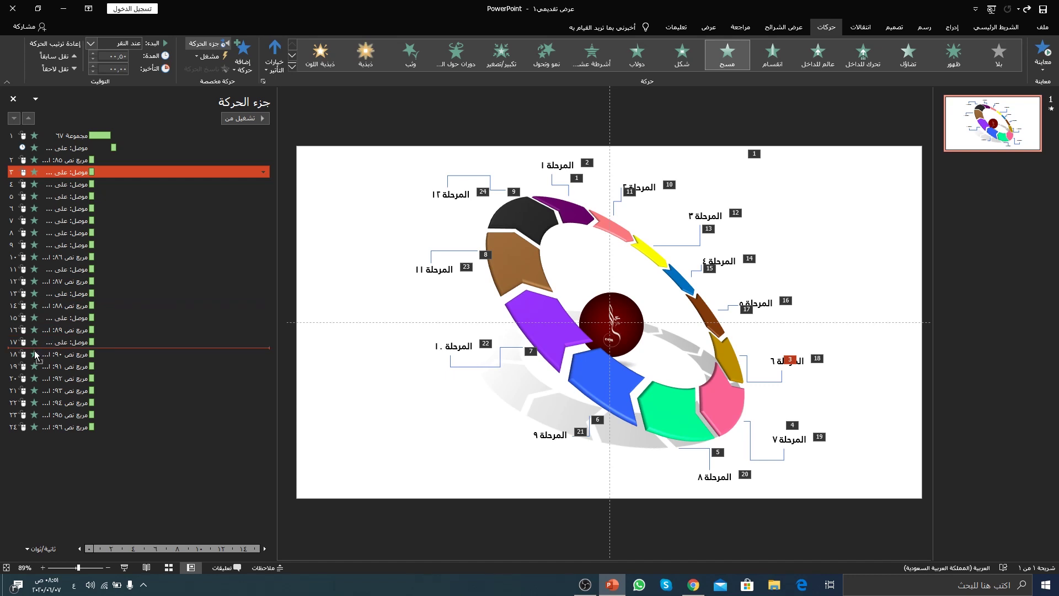
pyautogui.moveTo(35, 353); pyautogui.dragTo(35, 353)
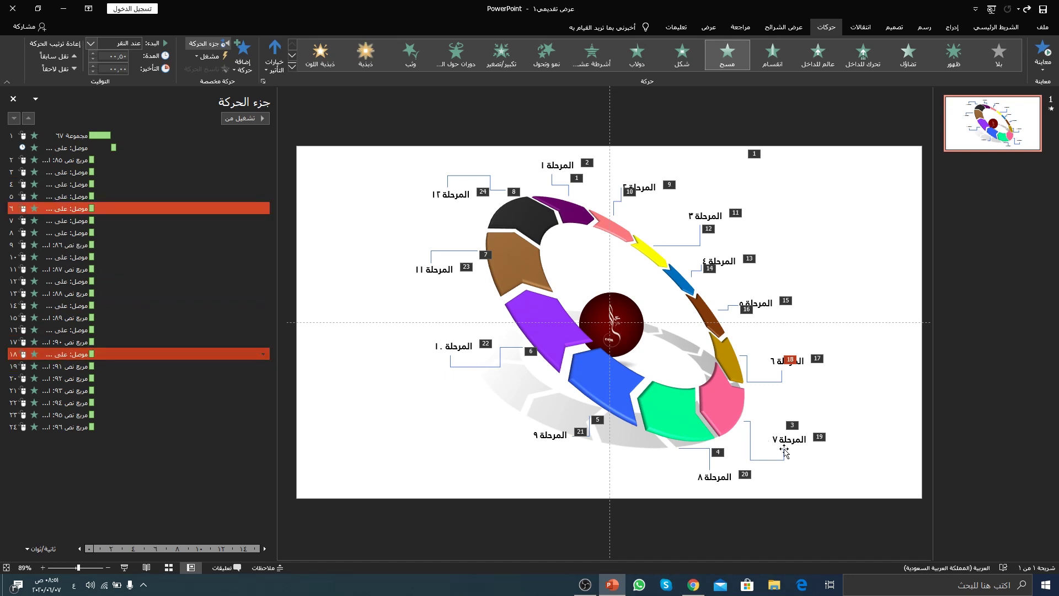
# Step: Move the remaining connector animations after their labels, the last one to the list's end
pyautogui.moveTo(34, 172); pyautogui.dragTo(36, 364)
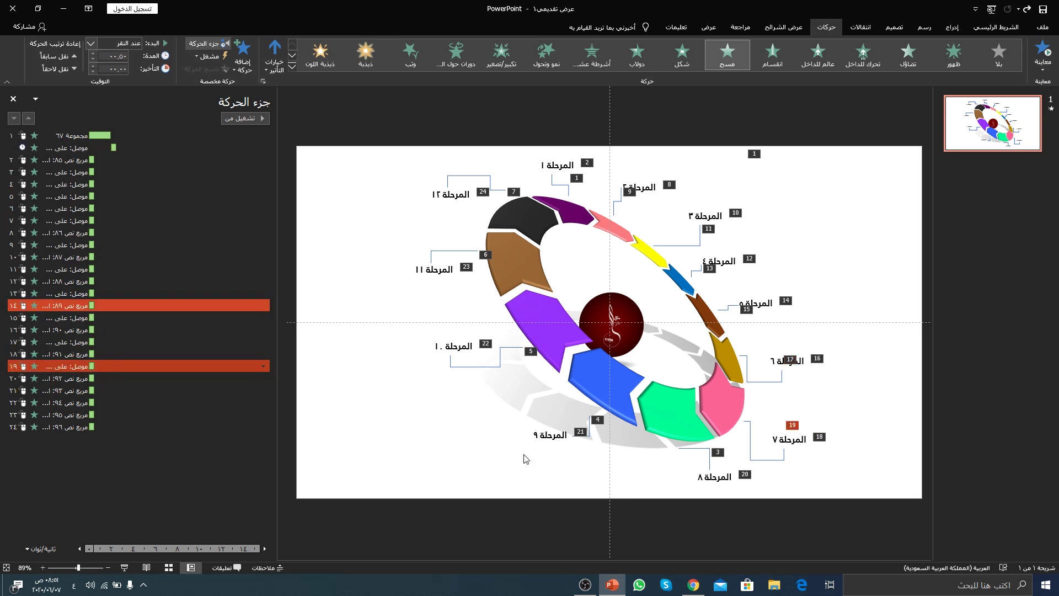
pyautogui.moveTo(33, 172); pyautogui.dragTo(33, 381)
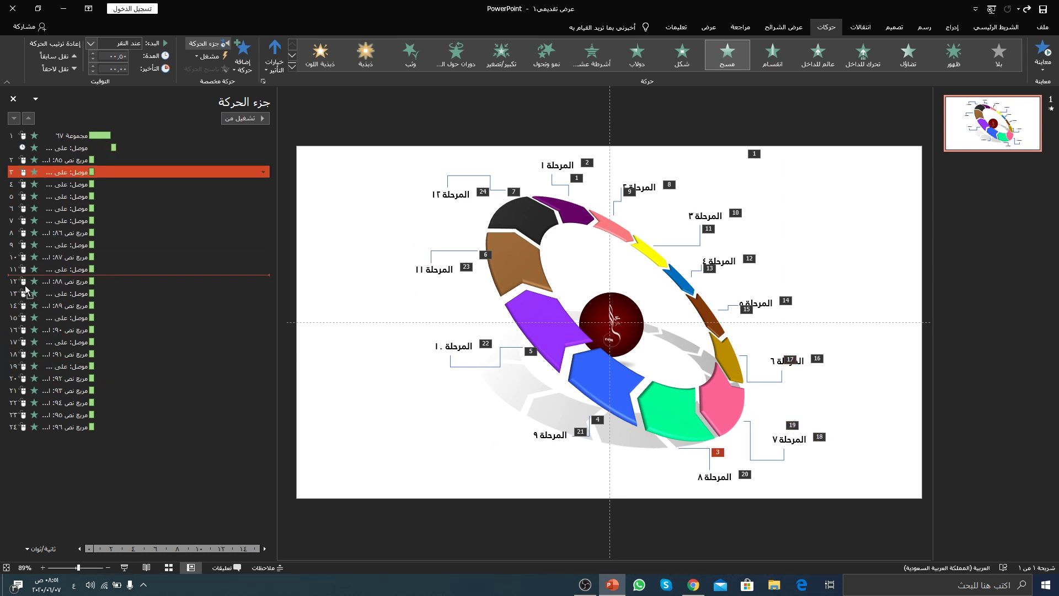
pyautogui.moveTo(33, 172); pyautogui.dragTo(33, 395)
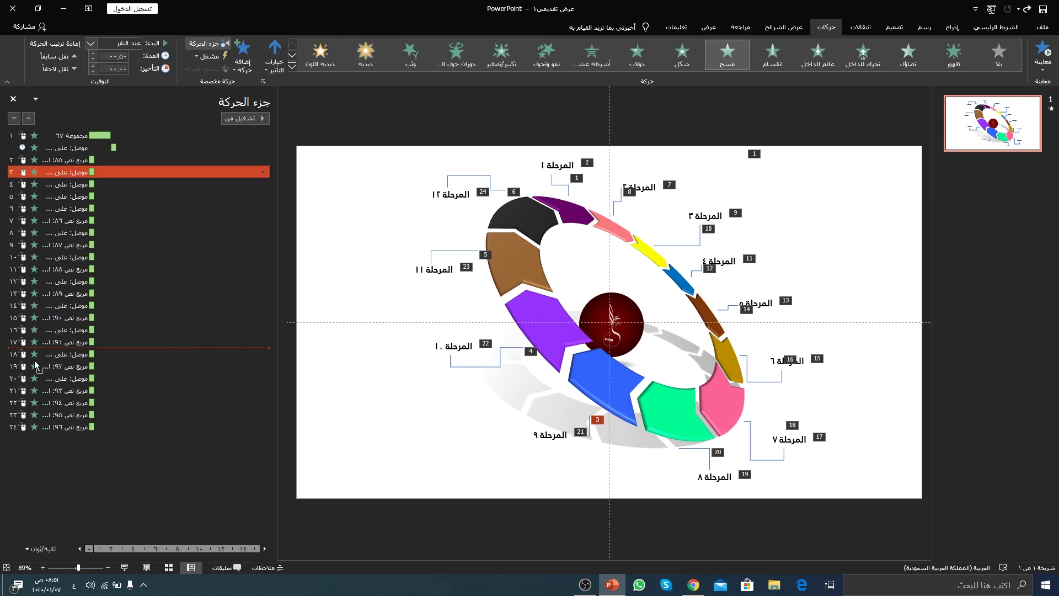
pyautogui.moveTo(33, 184); pyautogui.dragTo(33, 406)
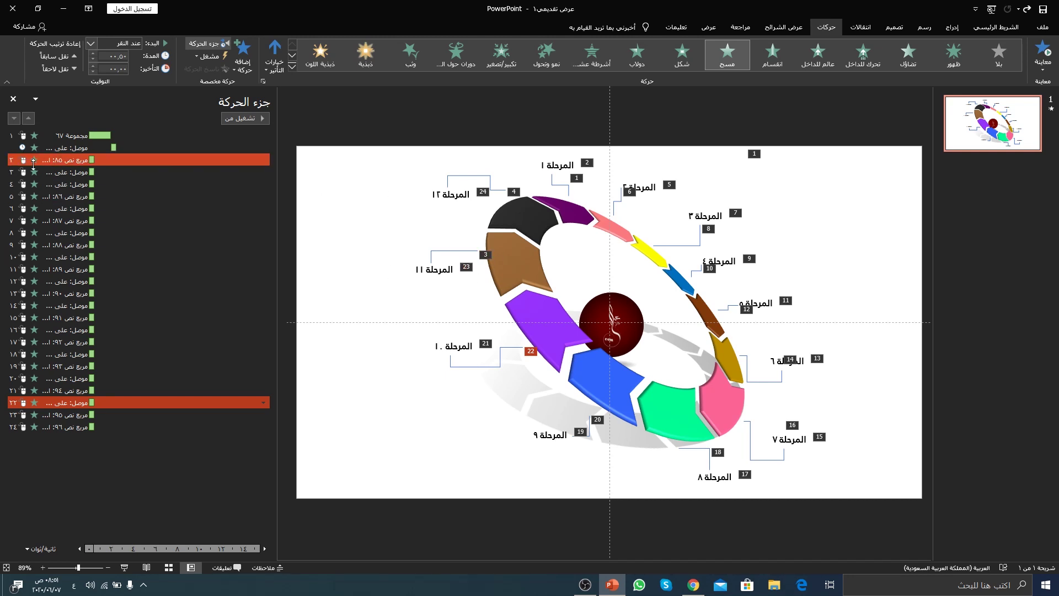
pyautogui.moveTo(70, 172); pyautogui.dragTo(70, 422)
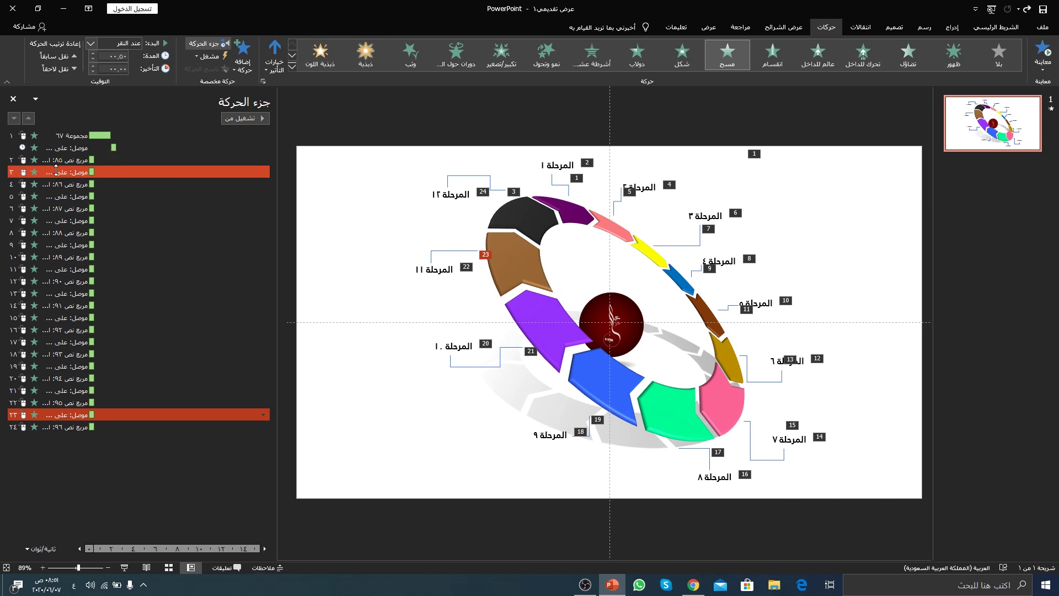
pyautogui.moveTo(46, 172); pyautogui.dragTo(77, 440)
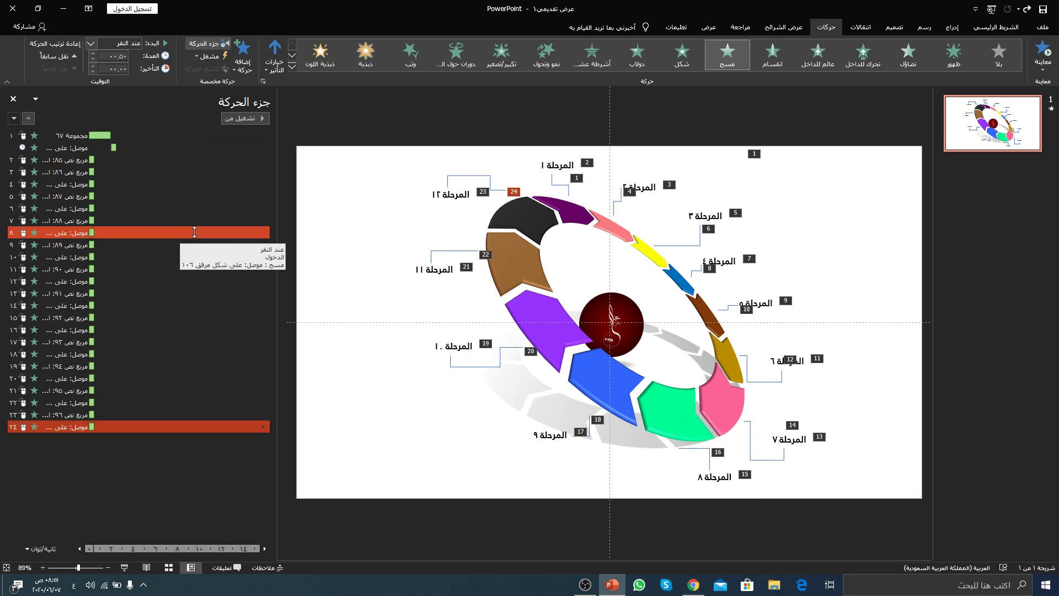
pyautogui.click(126, 568)
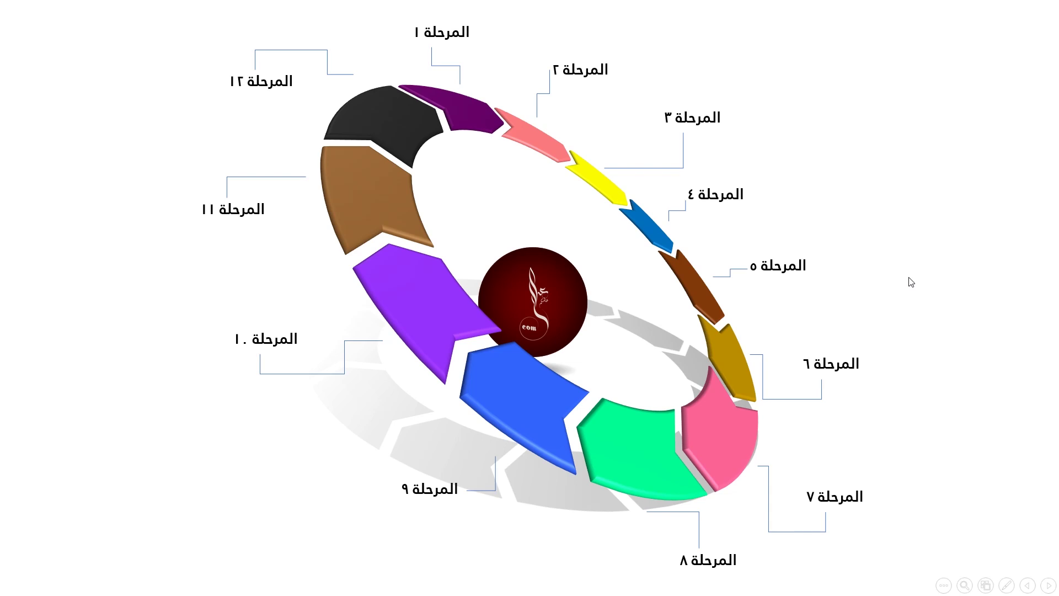
pyautogui.press('Escape')
# Step: Apply a blue radial preset gradient background with a wider white centre, then run the slide show
pyautogui.rightClick(911, 212)
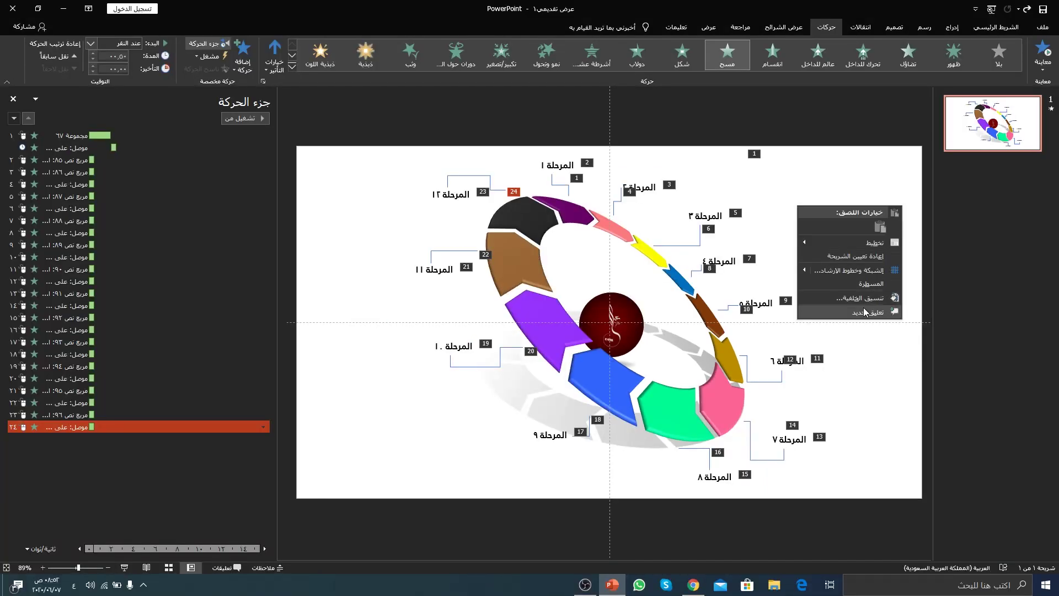
pyautogui.click(811, 311)
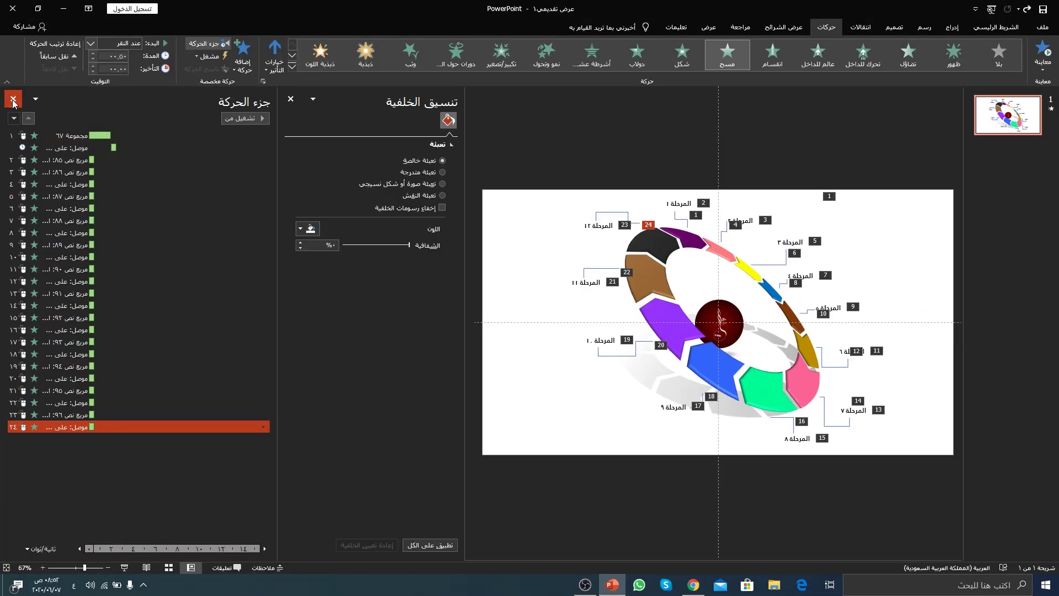
pyautogui.click(13, 99)
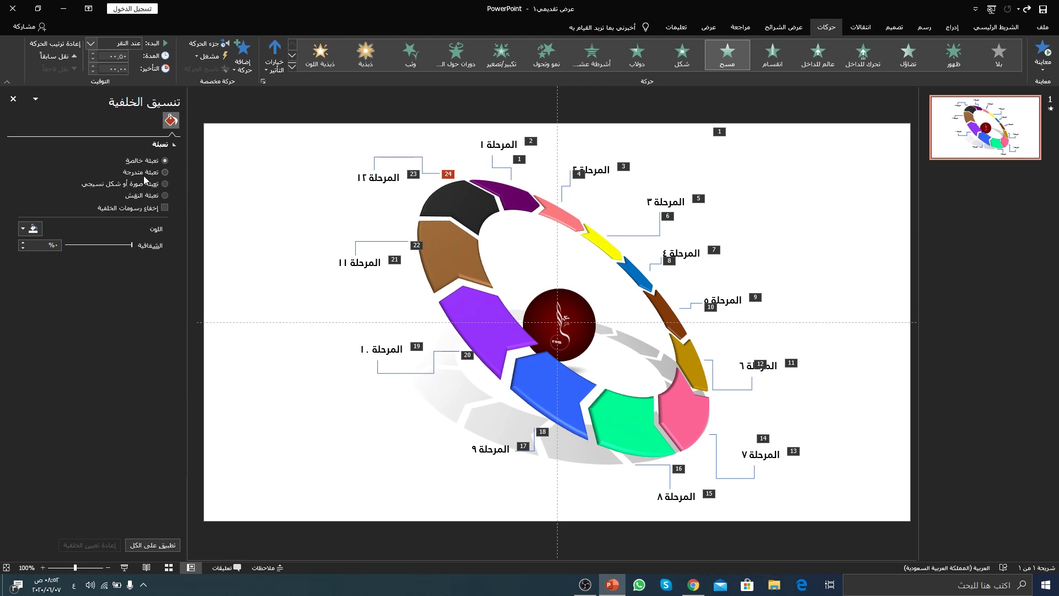
pyautogui.click(145, 174)
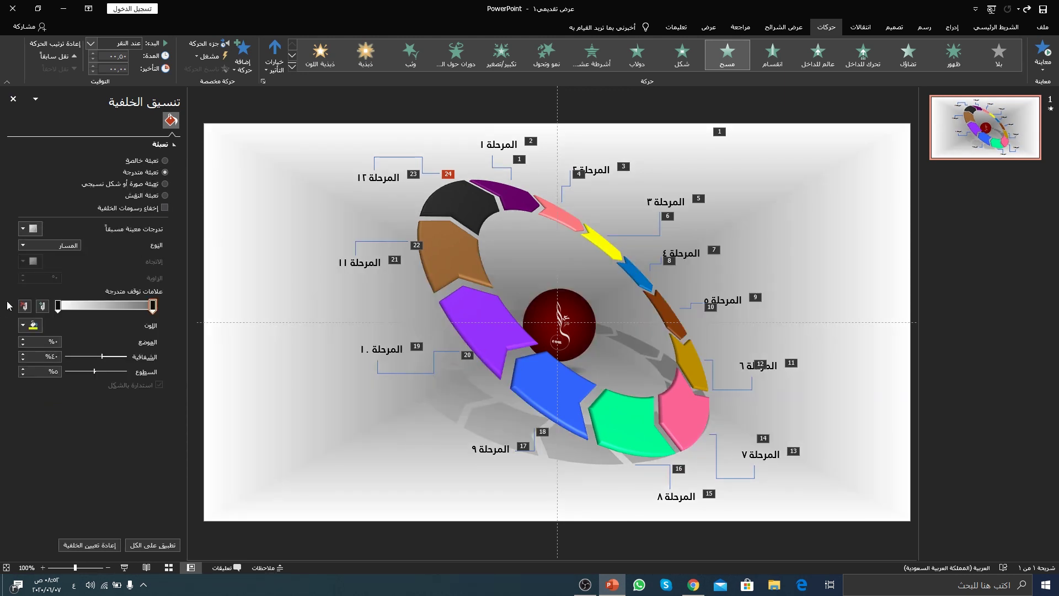
pyautogui.click(22, 229)
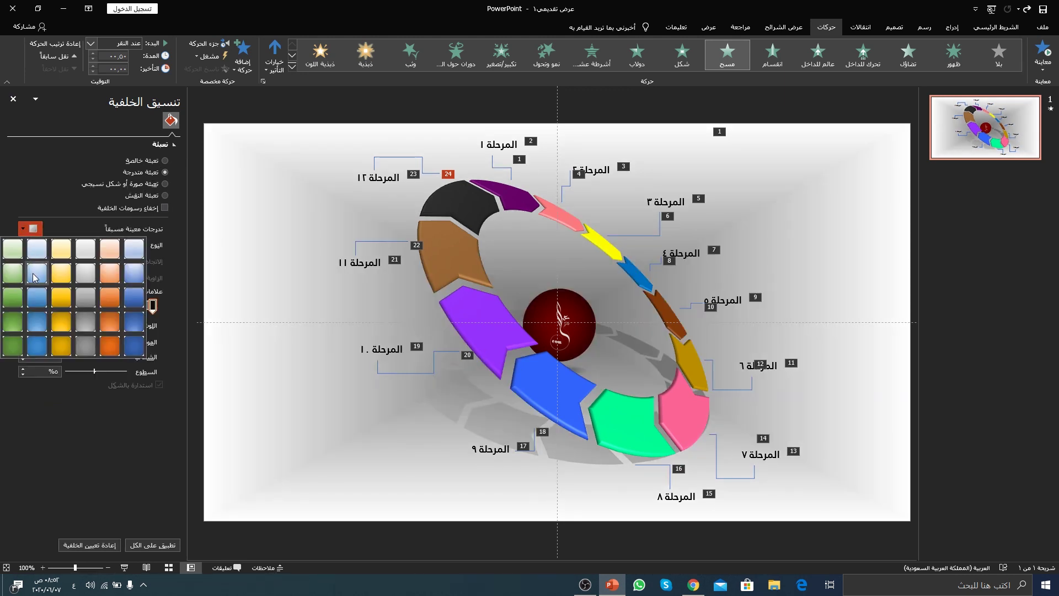
pyautogui.click(33, 274)
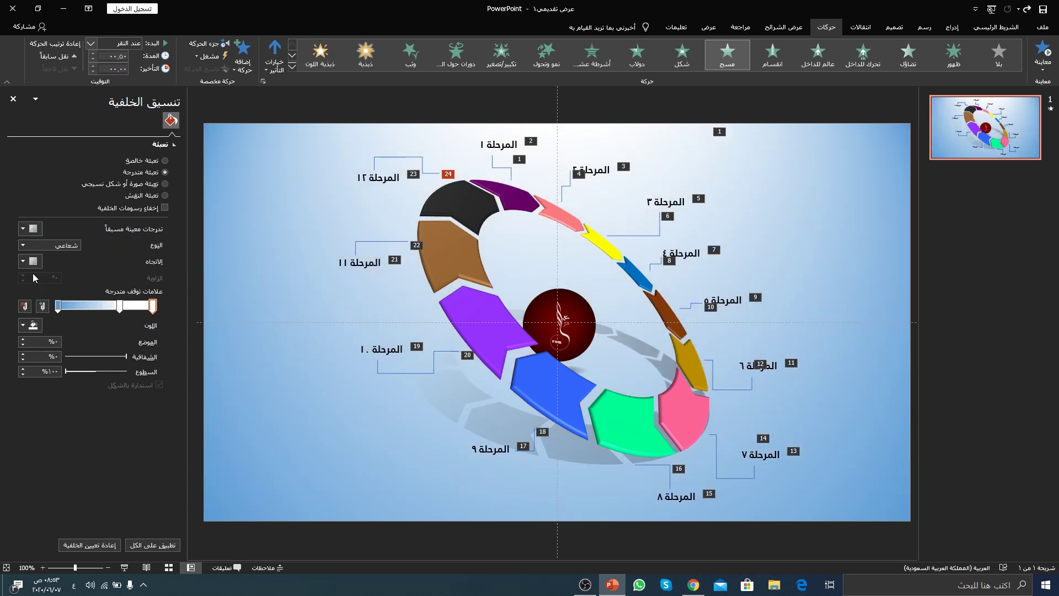
pyautogui.moveTo(120, 306)
pyautogui.mouseDown()
pyautogui.moveTo(84, 306)
pyautogui.moveTo(113, 308)
pyautogui.mouseUp()
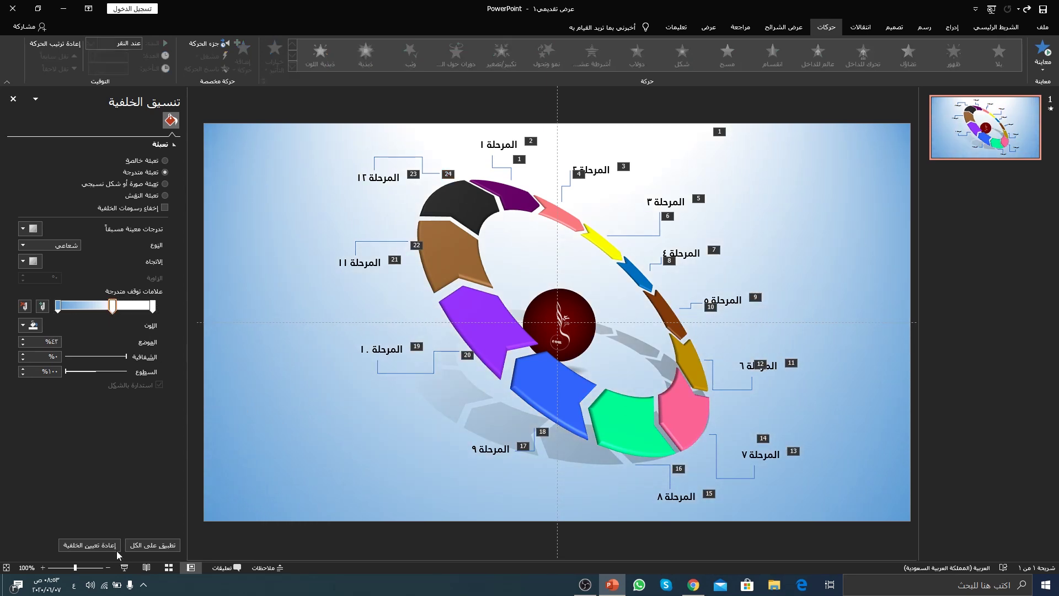
pyautogui.click(124, 567)
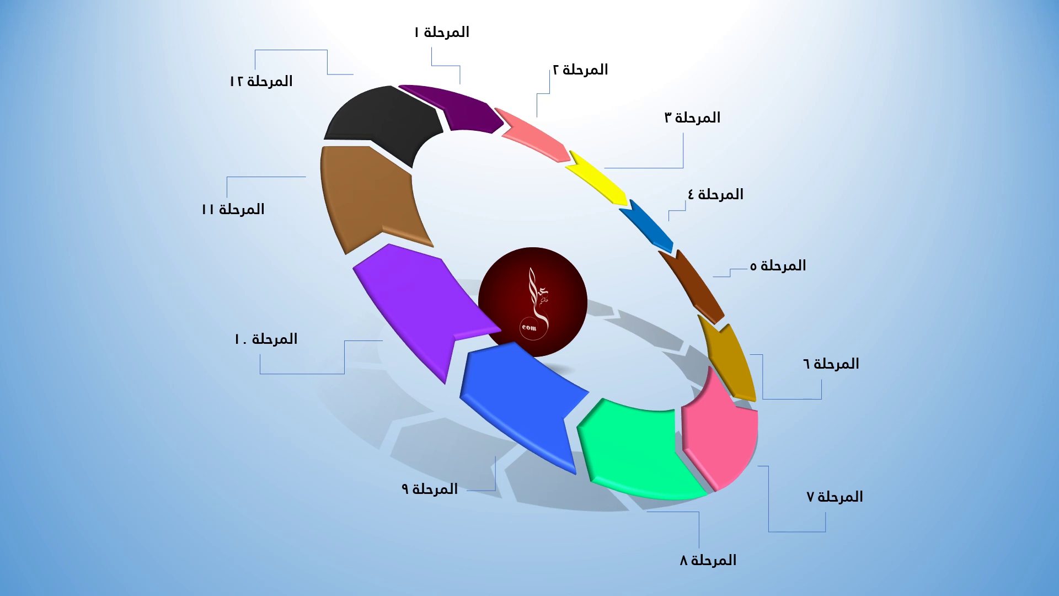